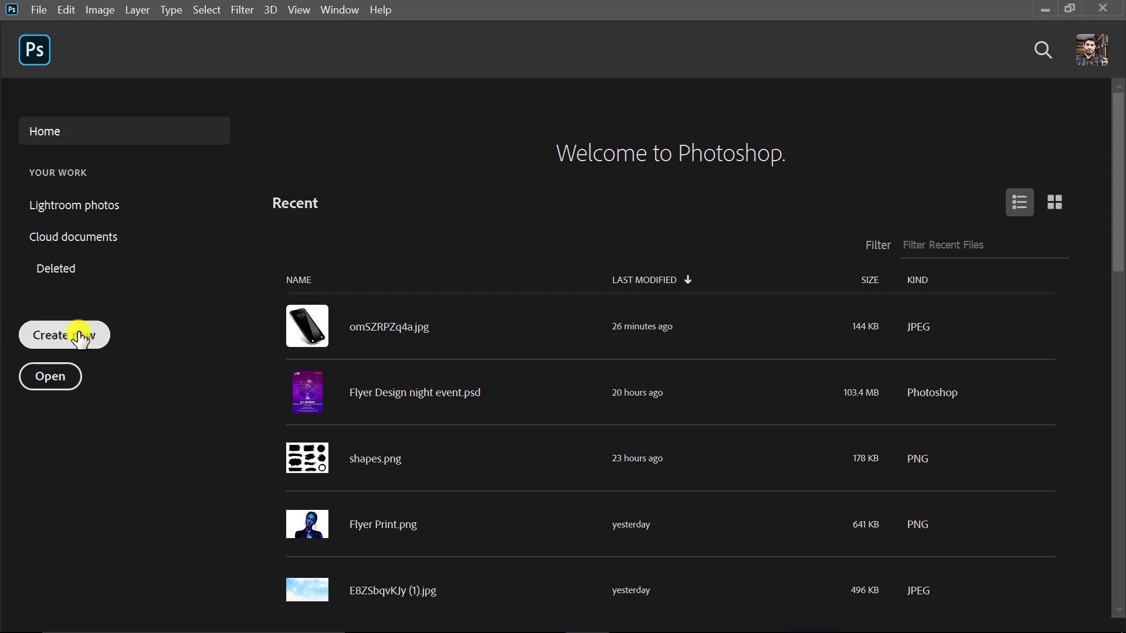
Create the Web Banner Design document at 1000 px wide by 350 px high.
left_click(78, 337)
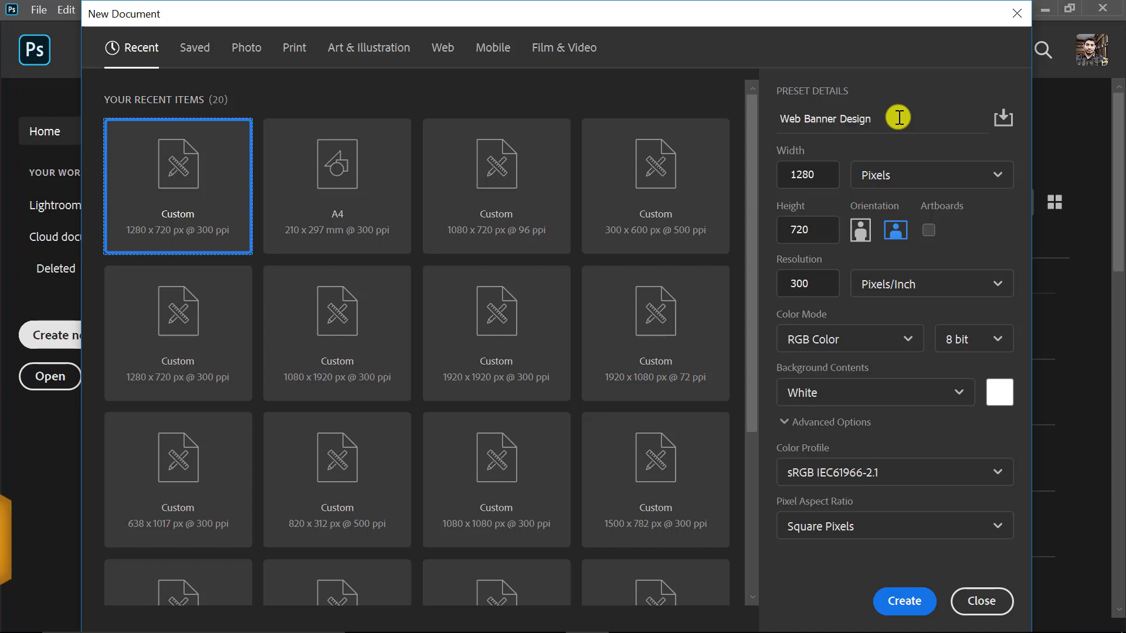
mouse_move(828, 174)
left_mouse_down()
mouse_move(770, 173)
mouse_move(779, 176)
left_mouse_up()
left_click(831, 178)
type("100")
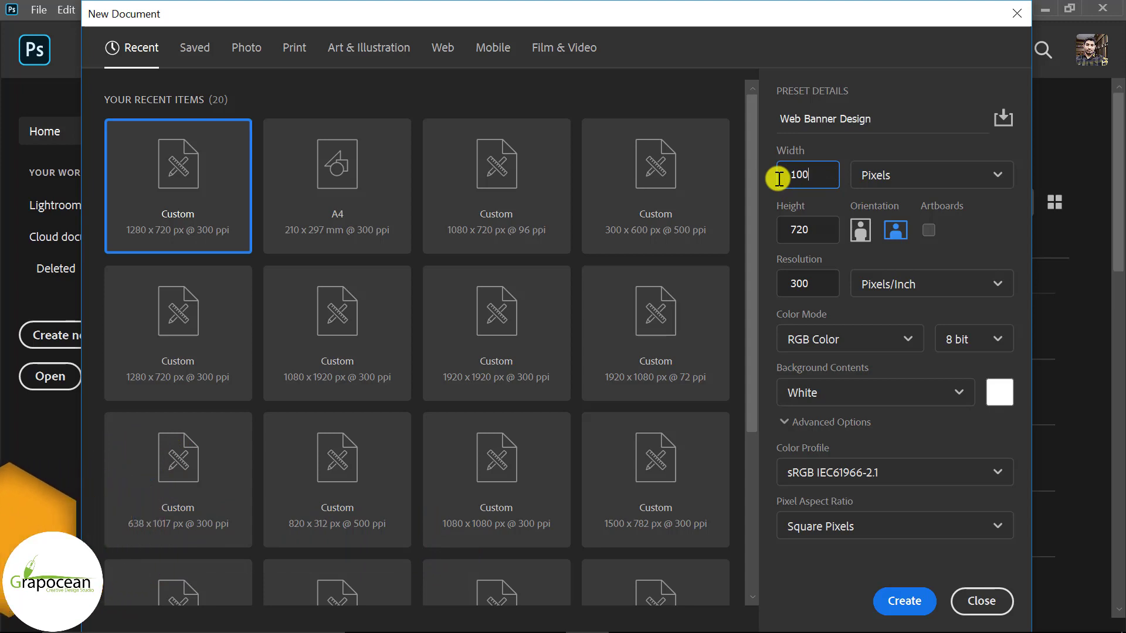
type("0")
left_click(745, 229)
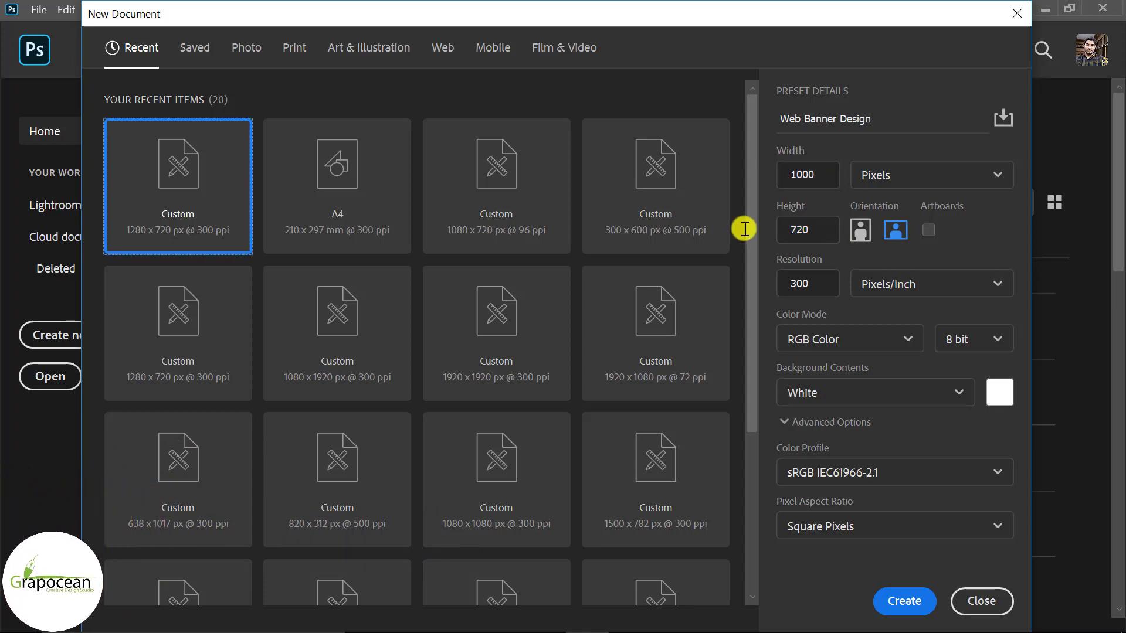
type("350")
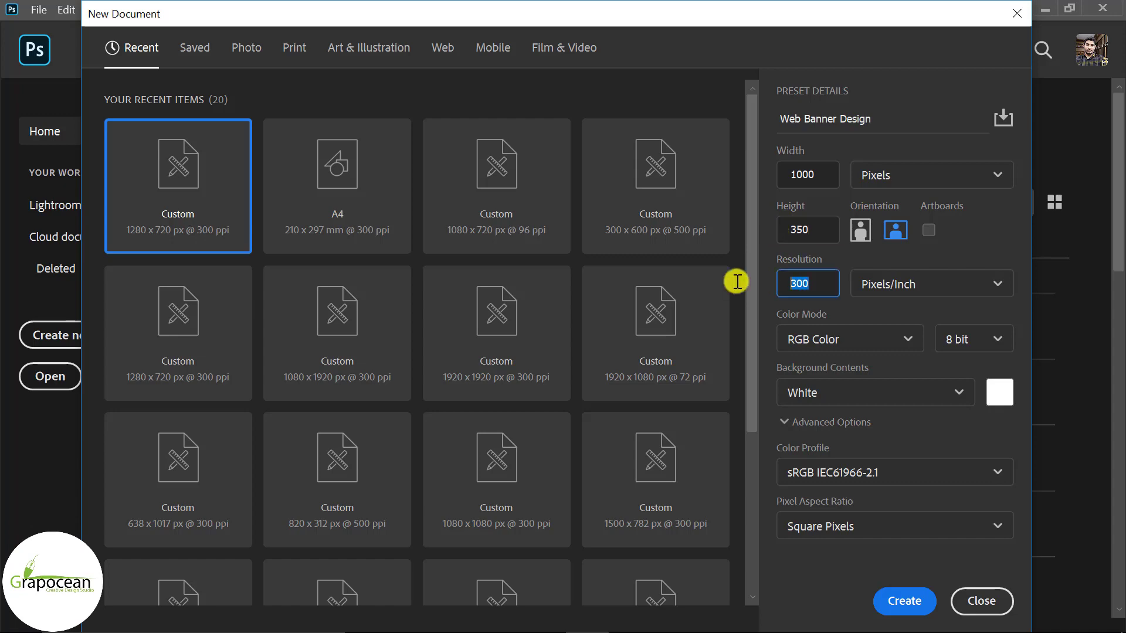
type("500")
key("Return")
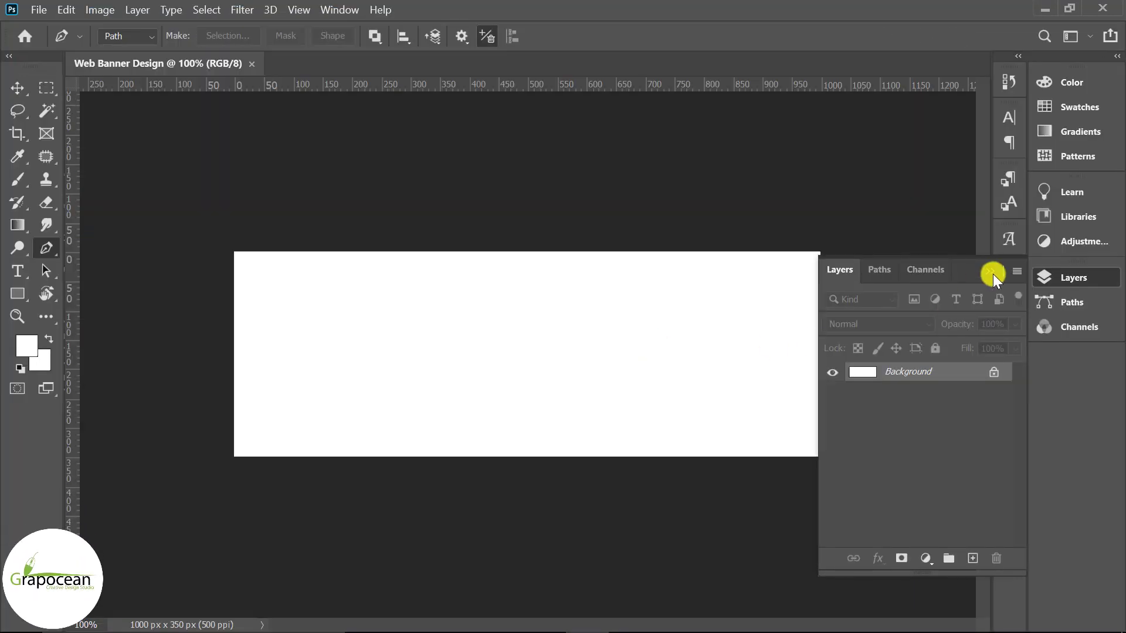
Draw a rectangle filled #252525 over the entire banner canvas.
left_click(991, 274)
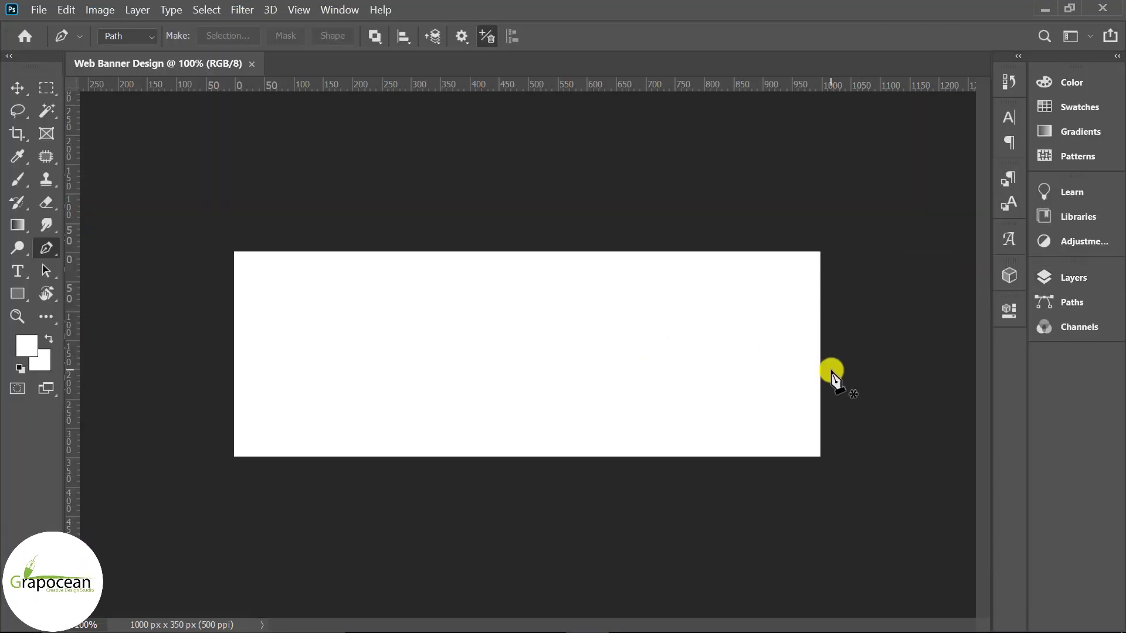
key("ctrl+minus")
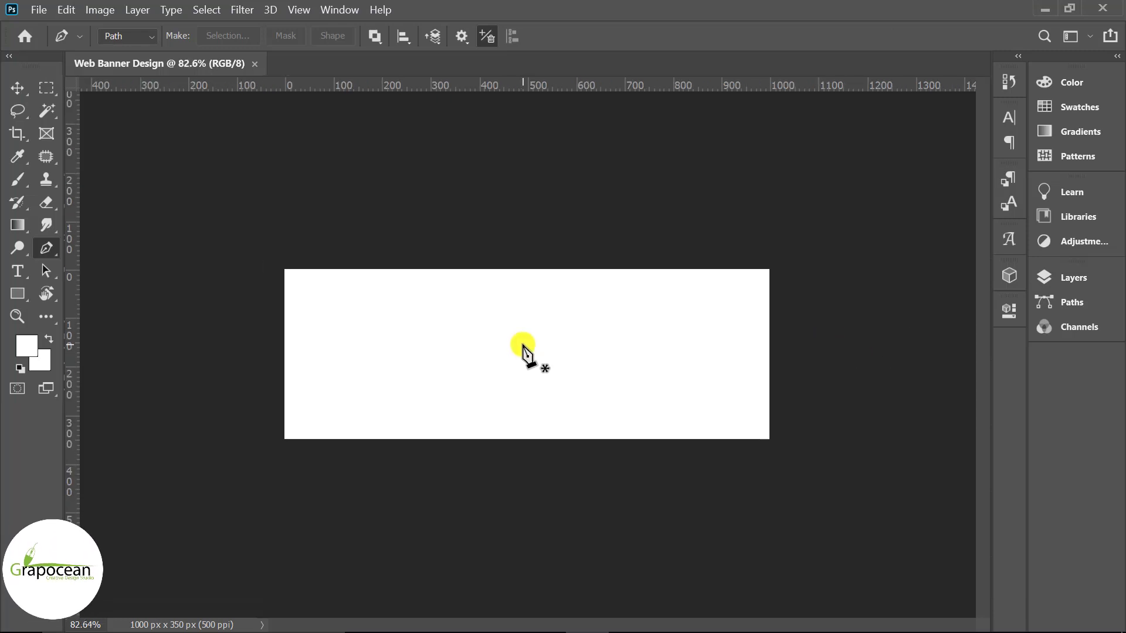
left_click(15, 292)
left_click(62, 292)
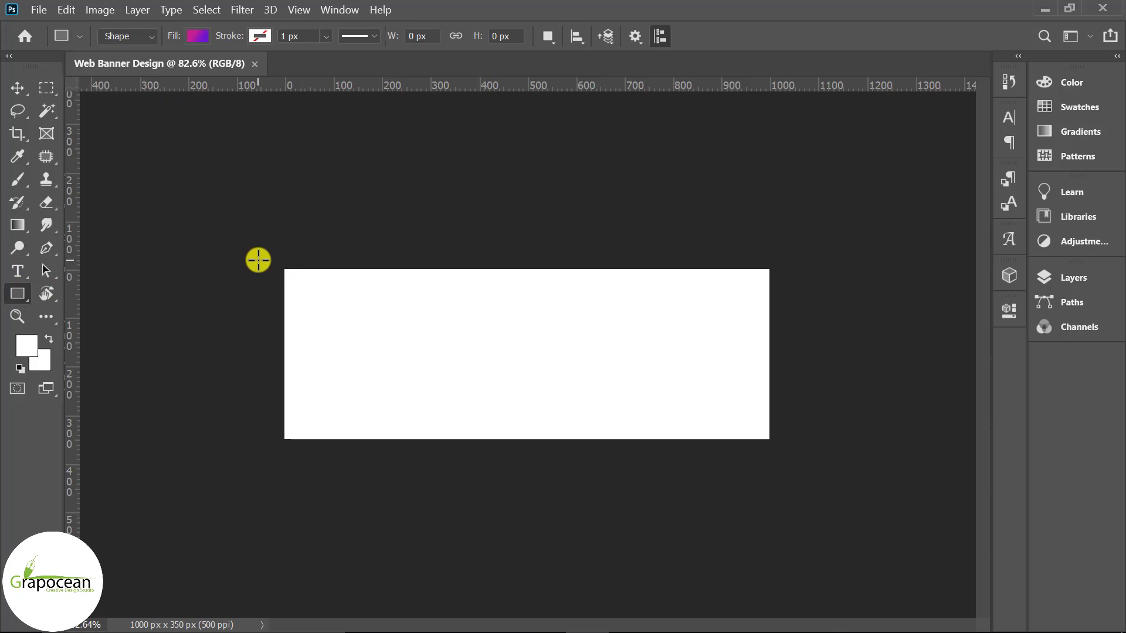
left_click(196, 35)
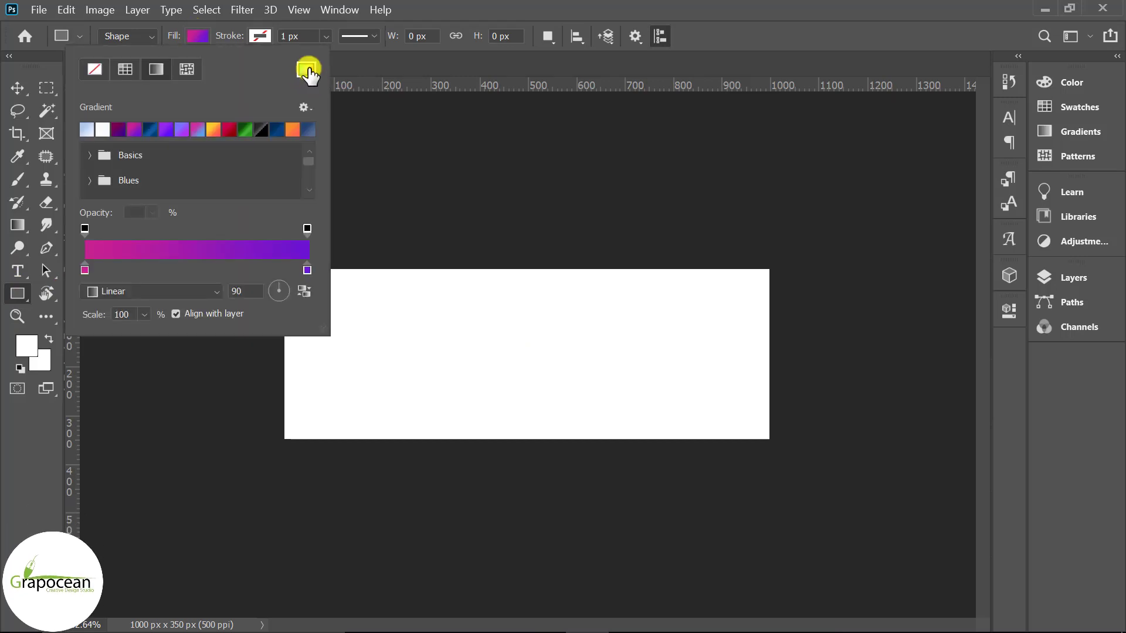
left_click(305, 69)
left_click_drag(676, 367, 546, 379)
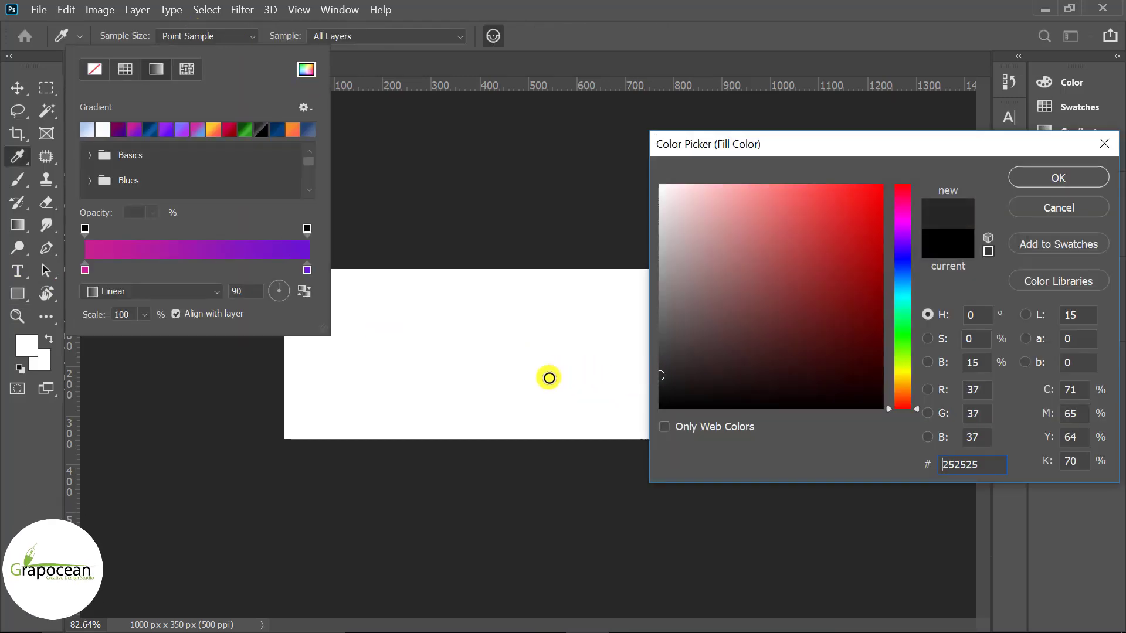
left_click(1079, 176)
left_click(791, 465)
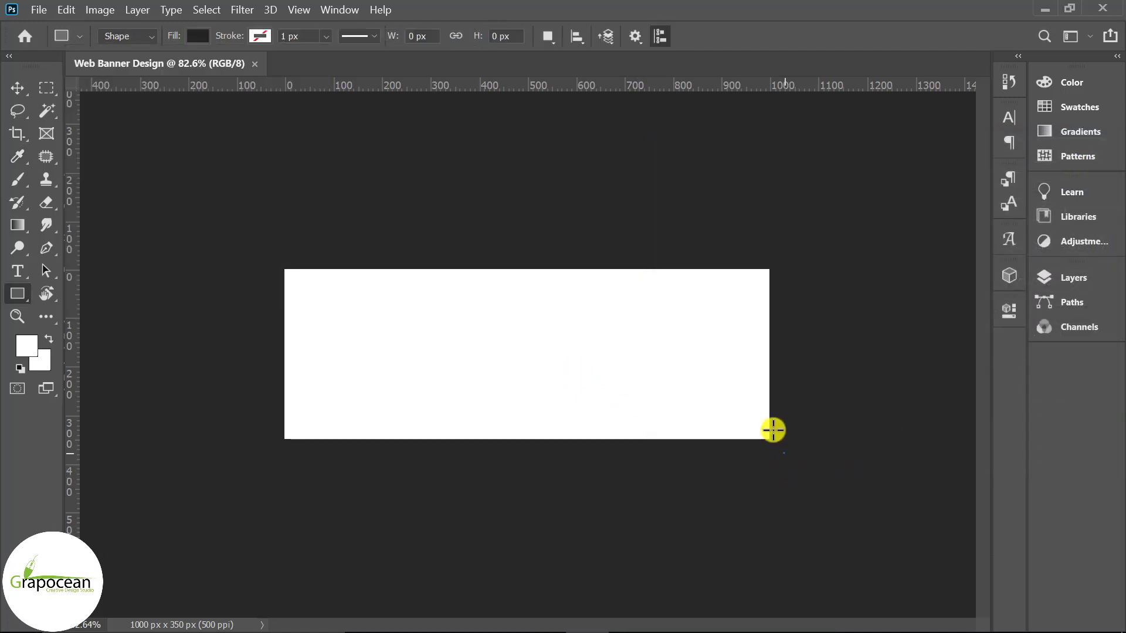
left_click_drag(784, 453, 258, 250)
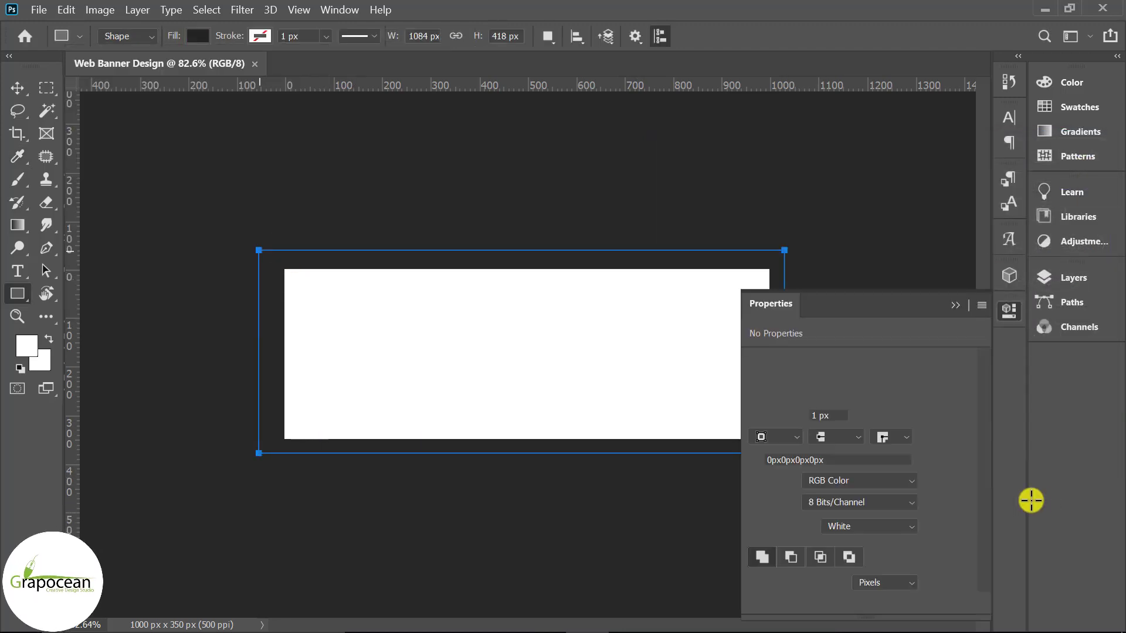
left_click(955, 305)
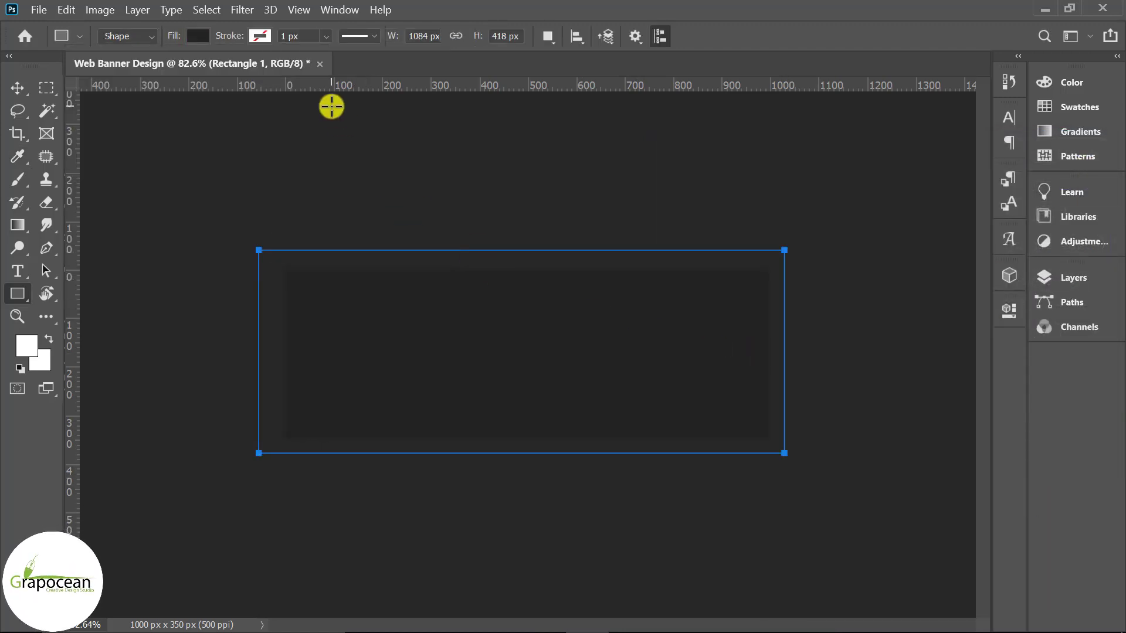
Open the phone and grey texture images together.
left_click(39, 10)
left_click(35, 39)
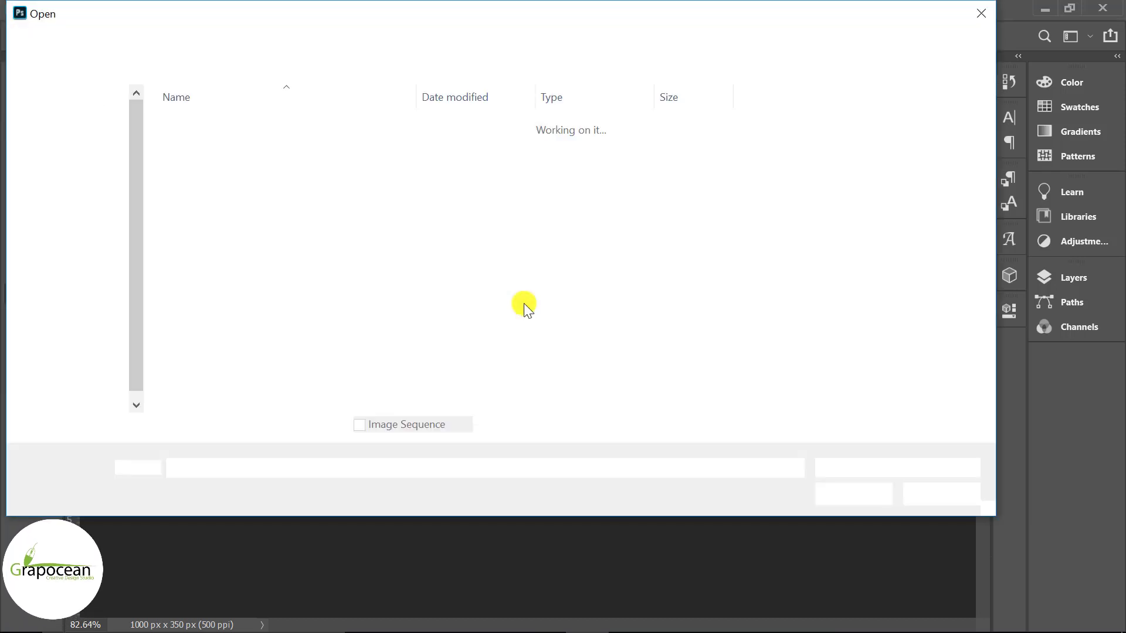
left_click(217, 157, "ctrl")
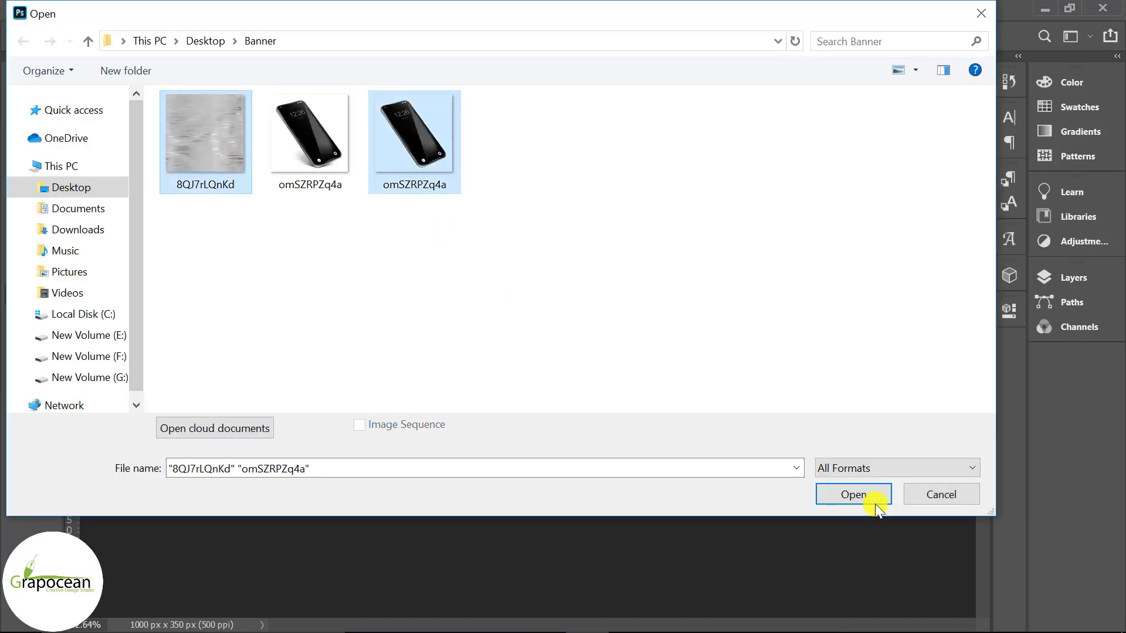
left_click(851, 495)
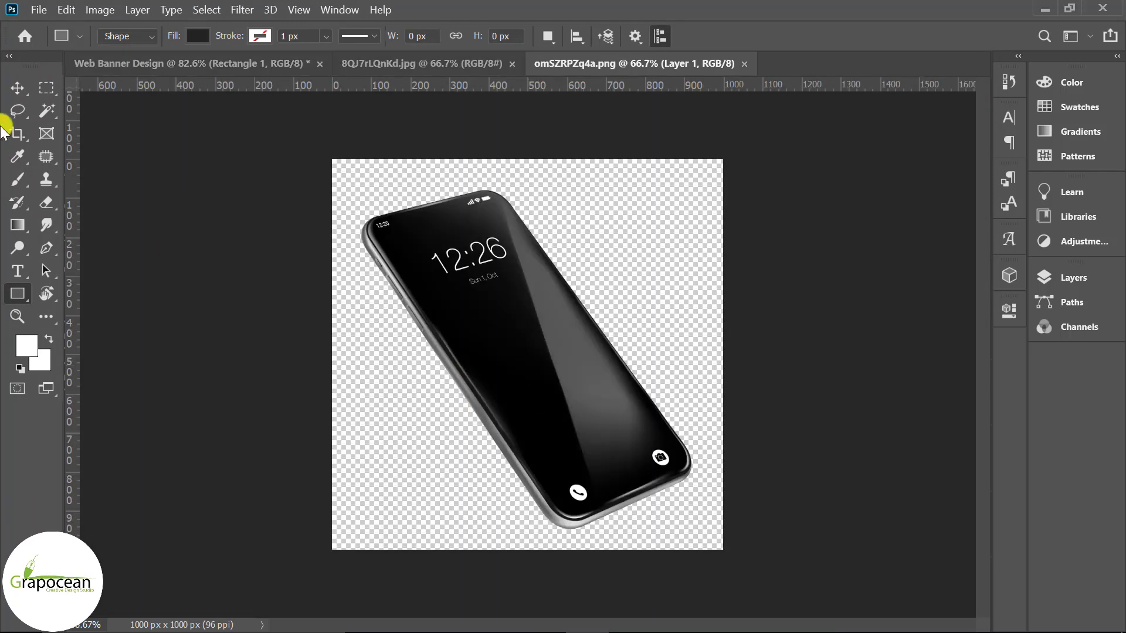
Bring the phone into the banner as Layer 1, scaled to about 34% right of centre.
left_click(17, 87)
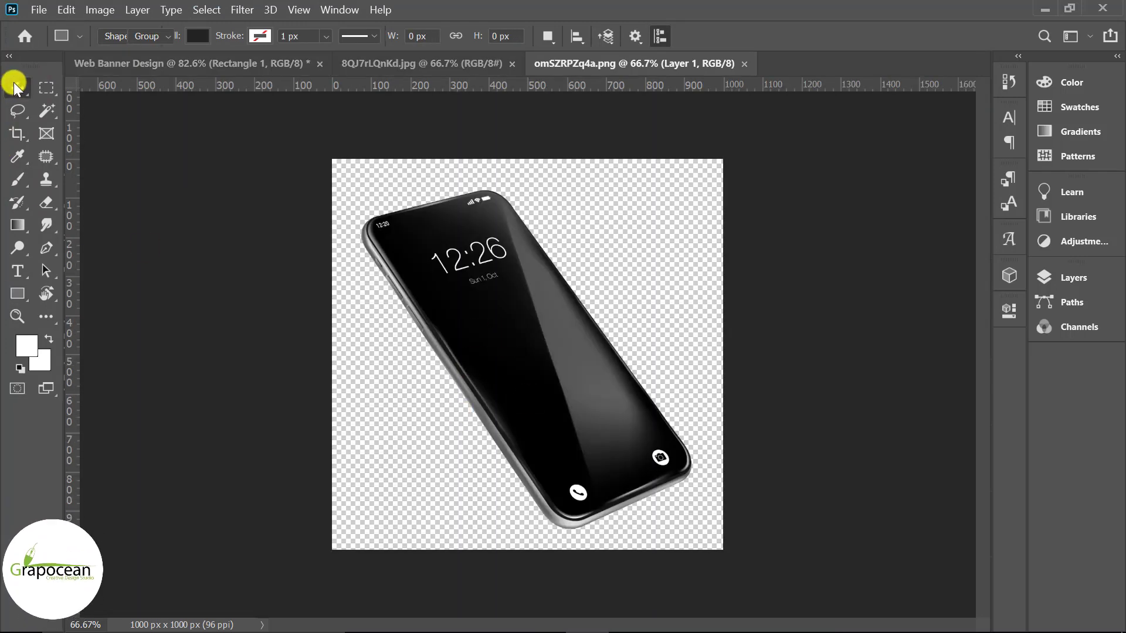
left_click_drag(524, 312, 238, 102)
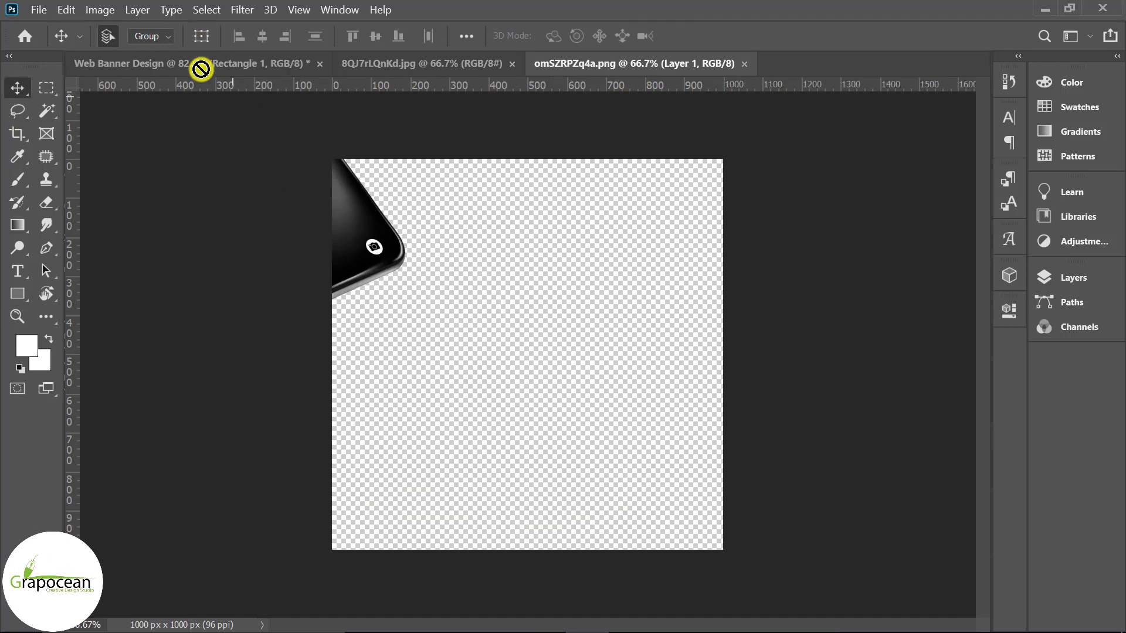
left_click_drag(202, 68, 574, 351)
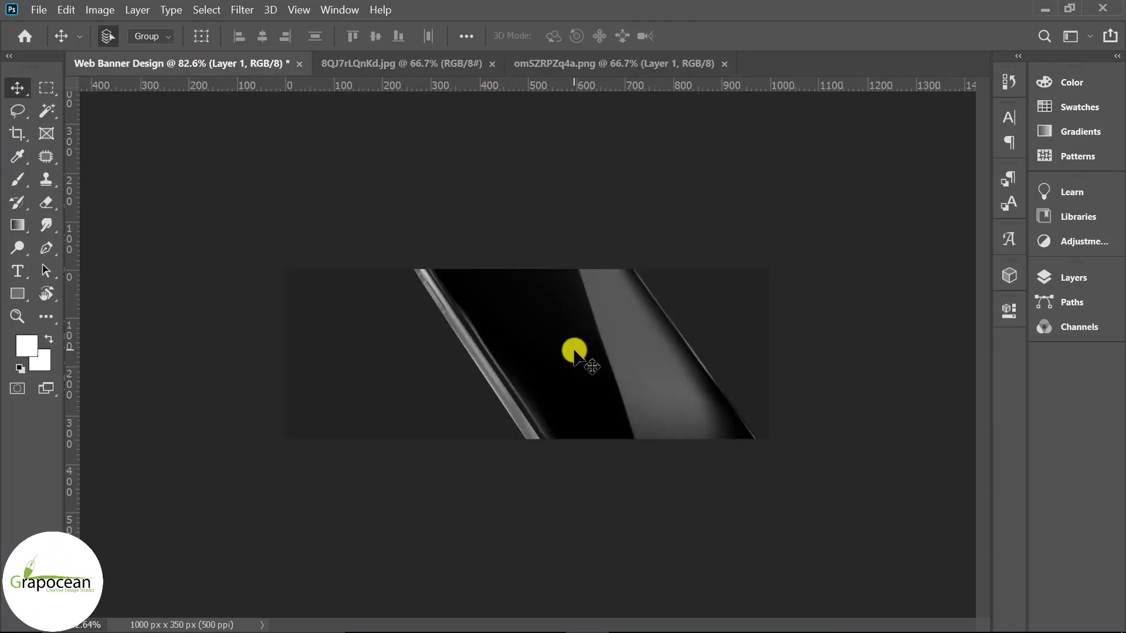
key("ctrl+t")
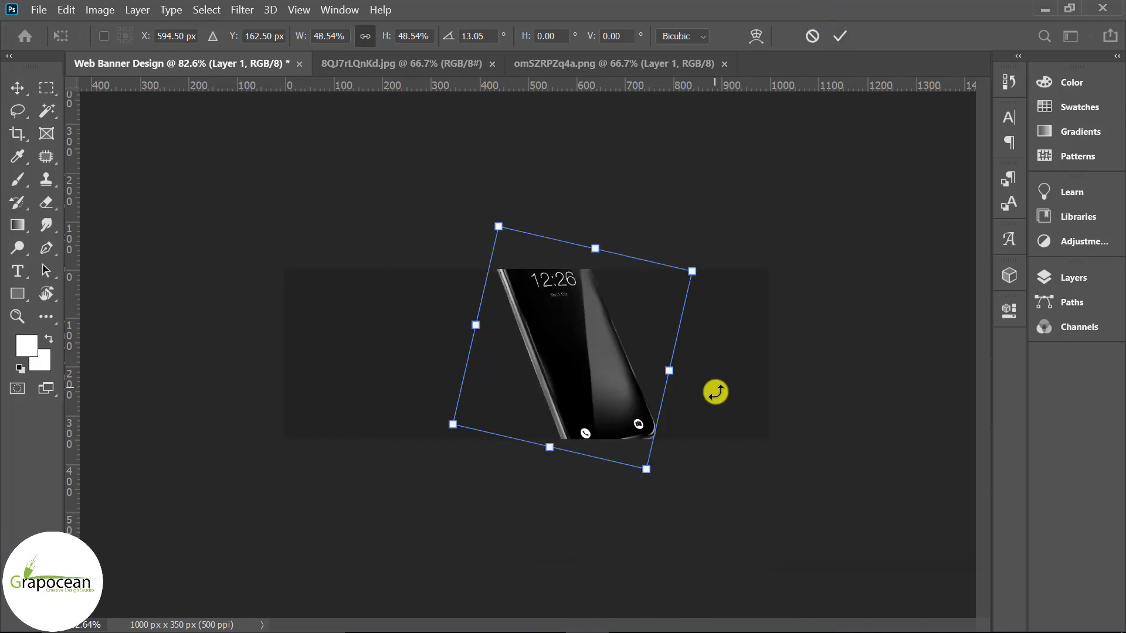
key("ctrl+z")
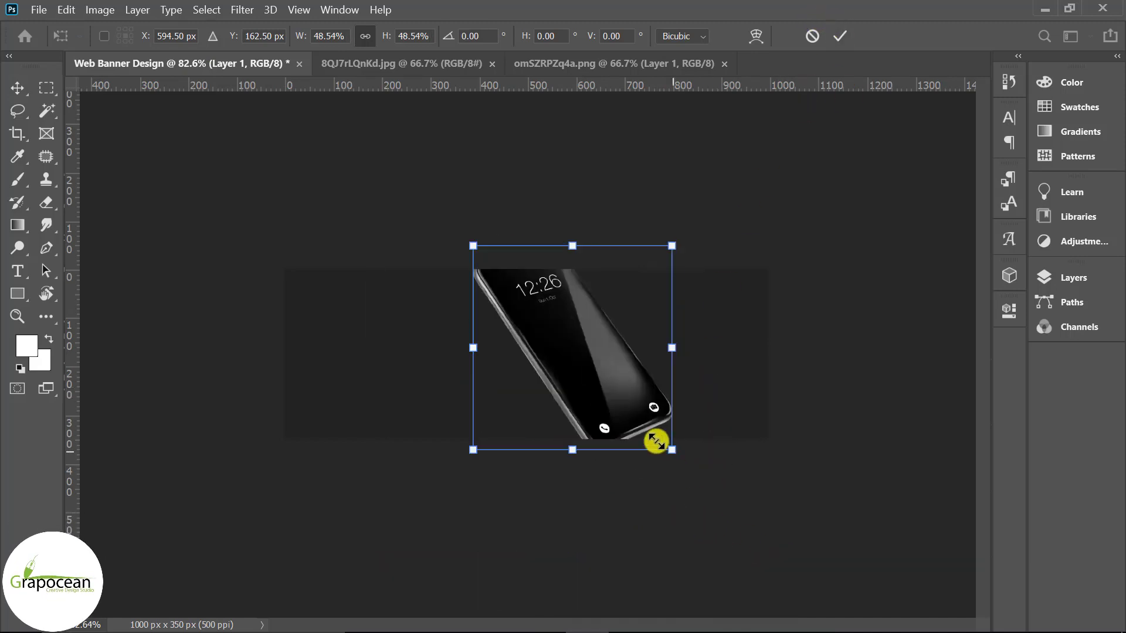
left_click_drag(656, 441, 627, 404)
left_click_drag(584, 367, 625, 377)
left_click_drag(669, 412, 681, 427)
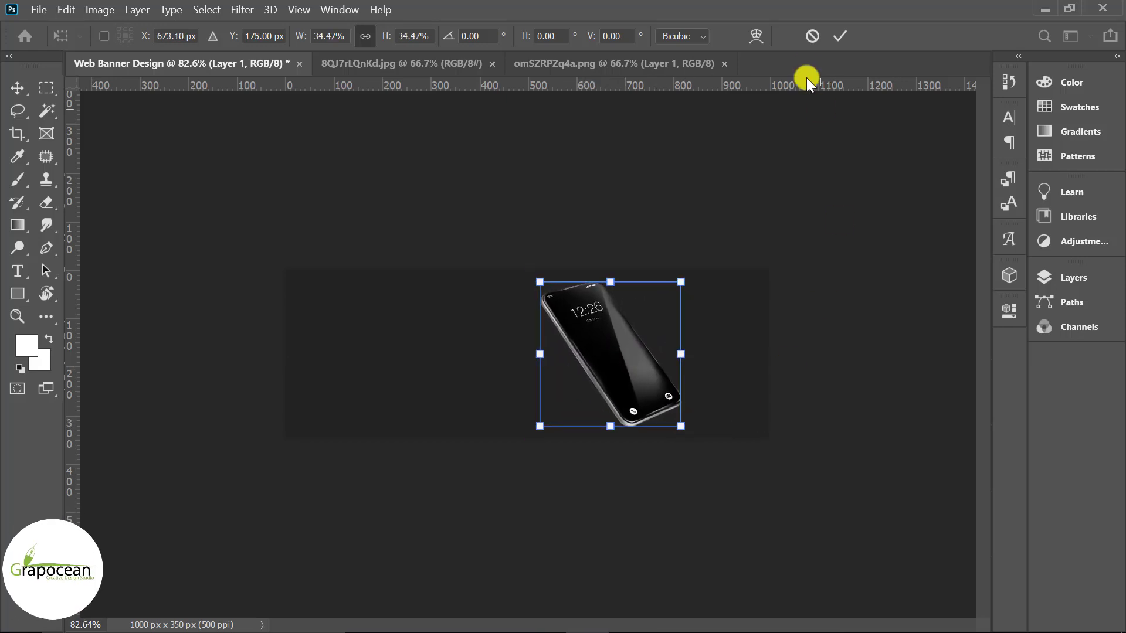
left_click(839, 36)
scroll(818, 453, "up", 3)
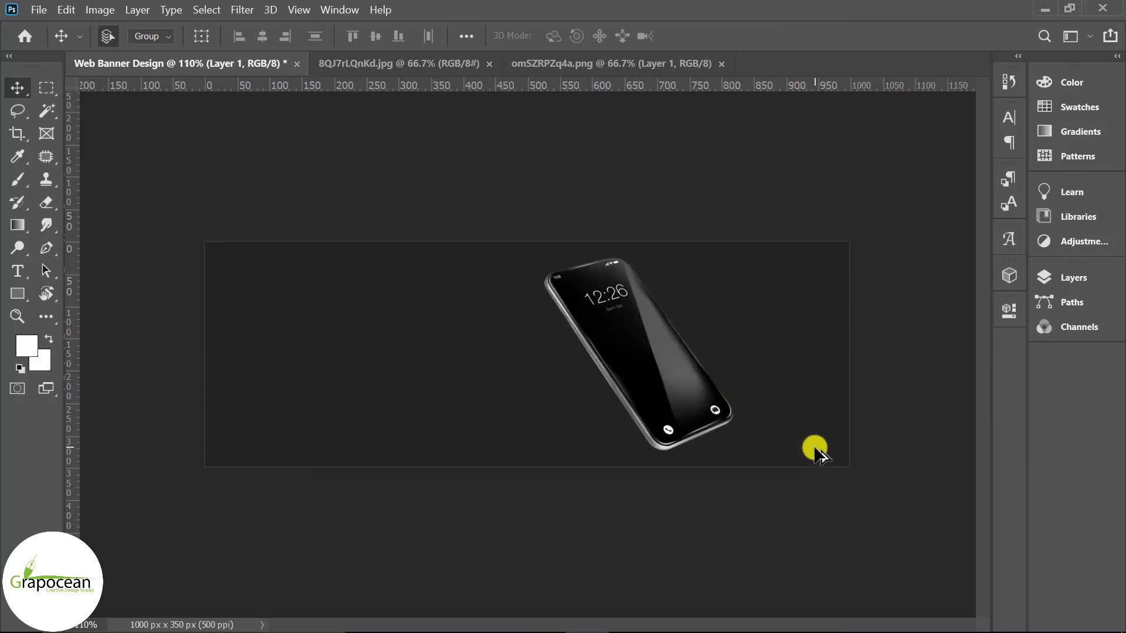
Change Rectangle 1's fill to near-black #060606 to match the phone photo.
left_click(1062, 278)
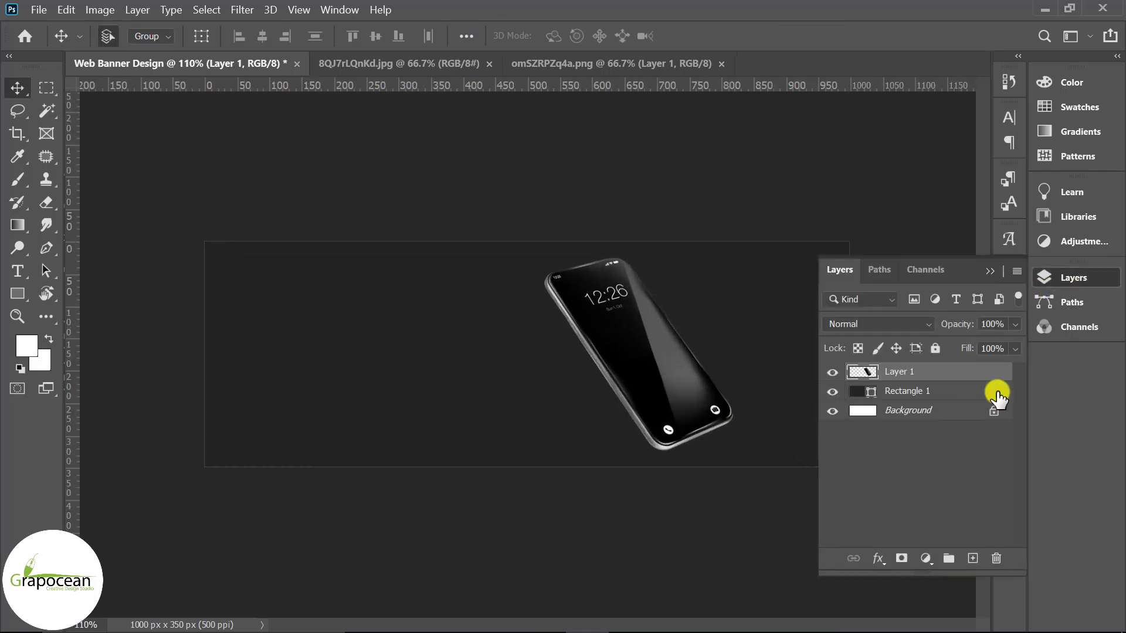
left_click(858, 396)
double_click(858, 396)
left_click(637, 343)
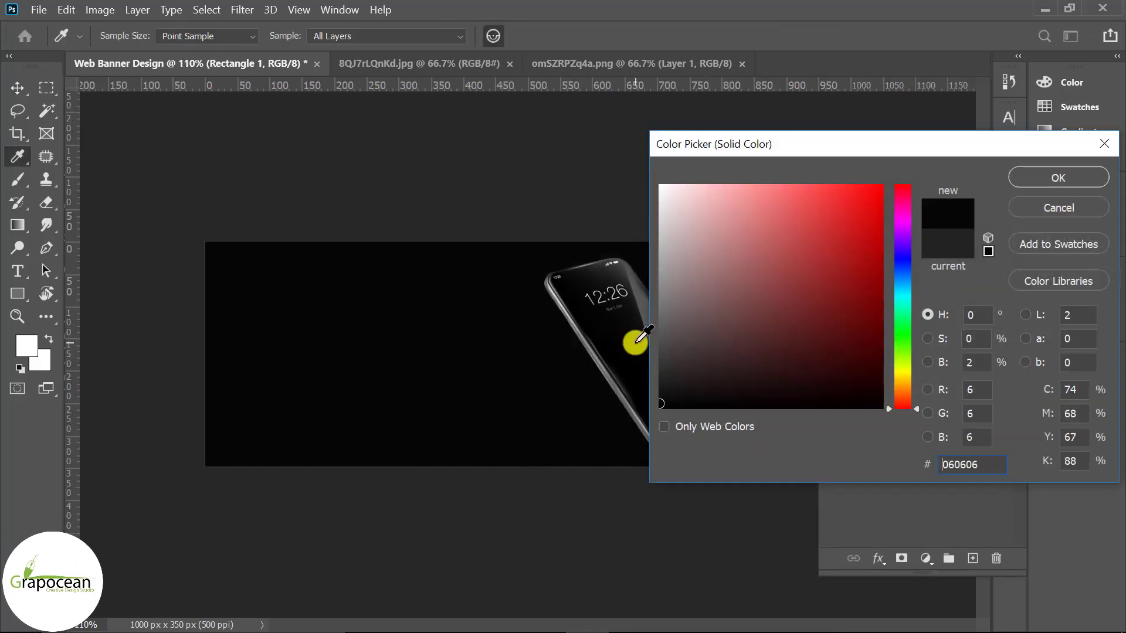
left_click_drag(889, 138, 1122, 188)
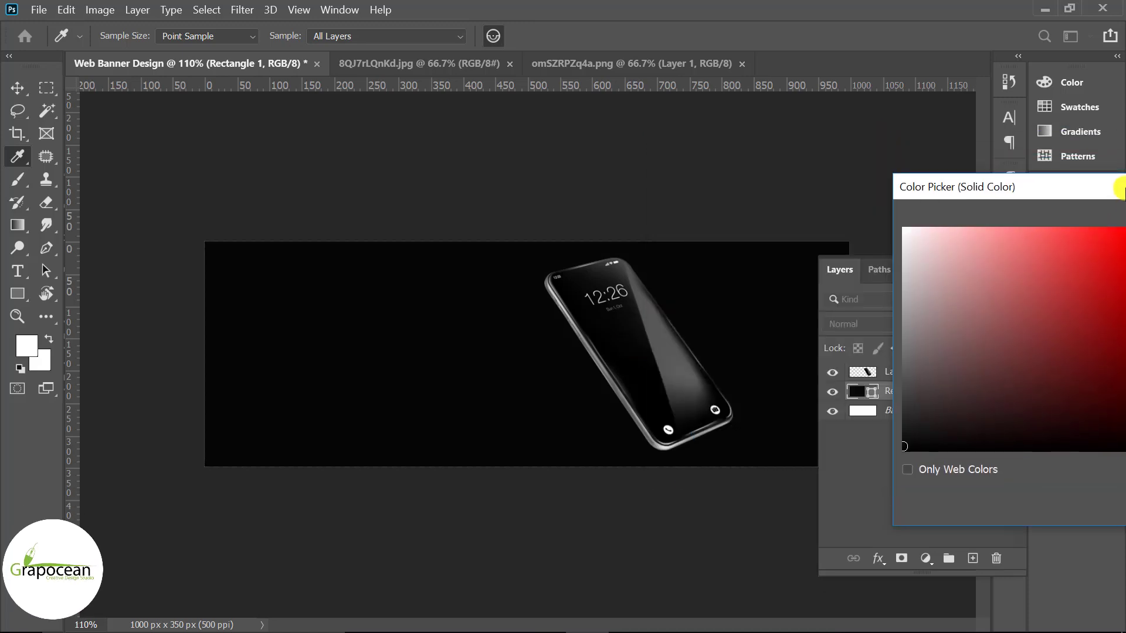
mouse_move(938, 186)
left_mouse_down()
mouse_move(583, 451)
mouse_move(440, 364)
left_mouse_up()
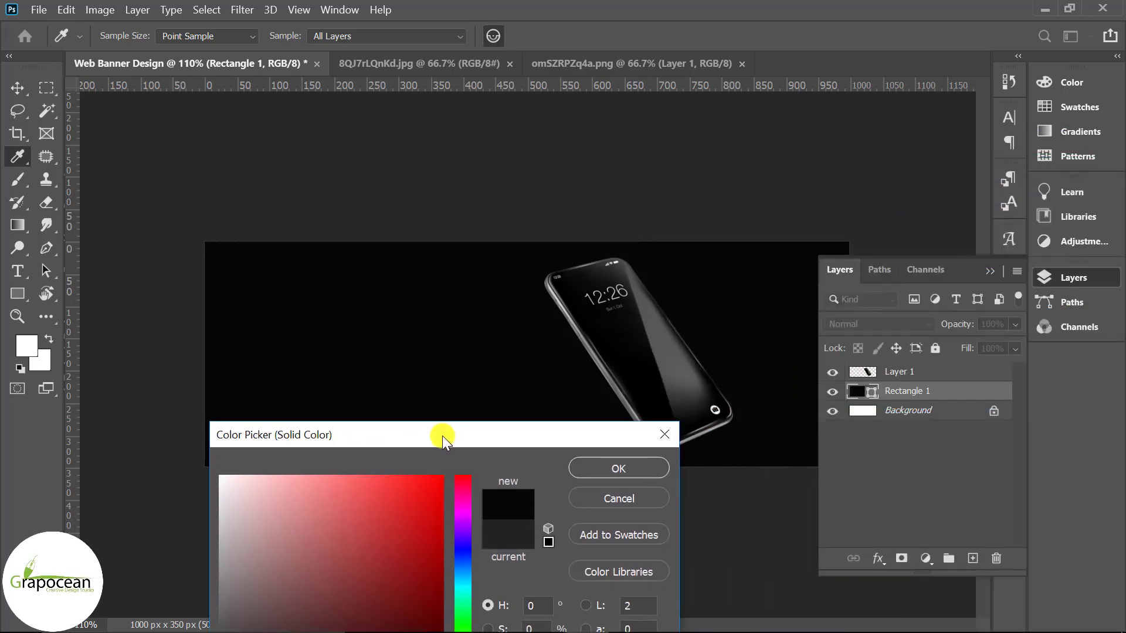
left_click(631, 478)
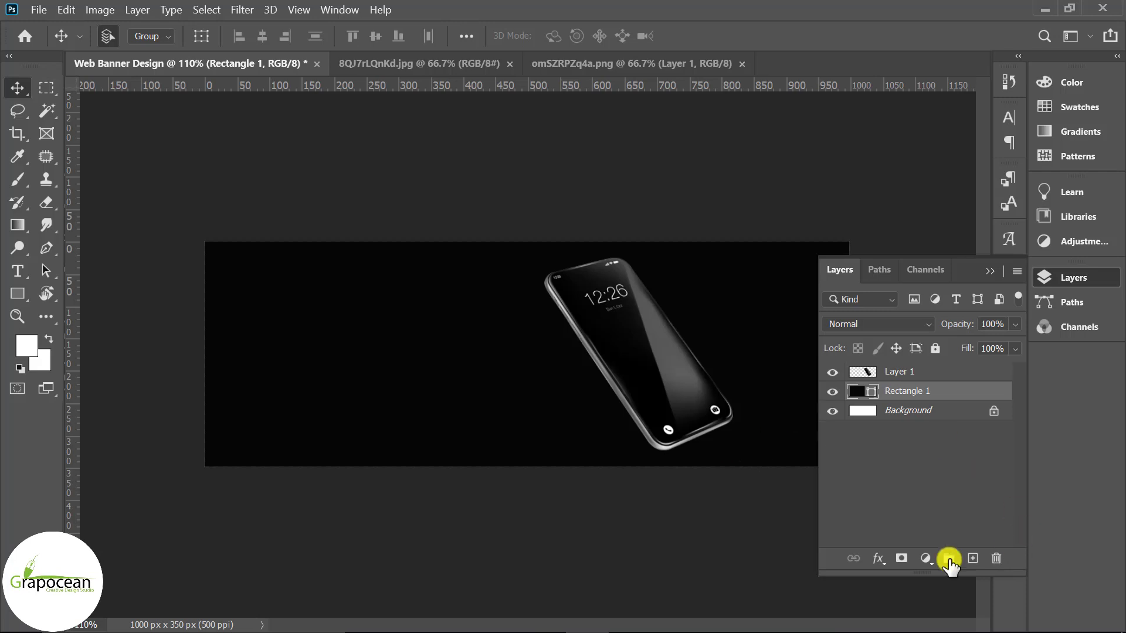
Add an empty Layer 2 and set the foreground colour to dark grey.
left_click(973, 559)
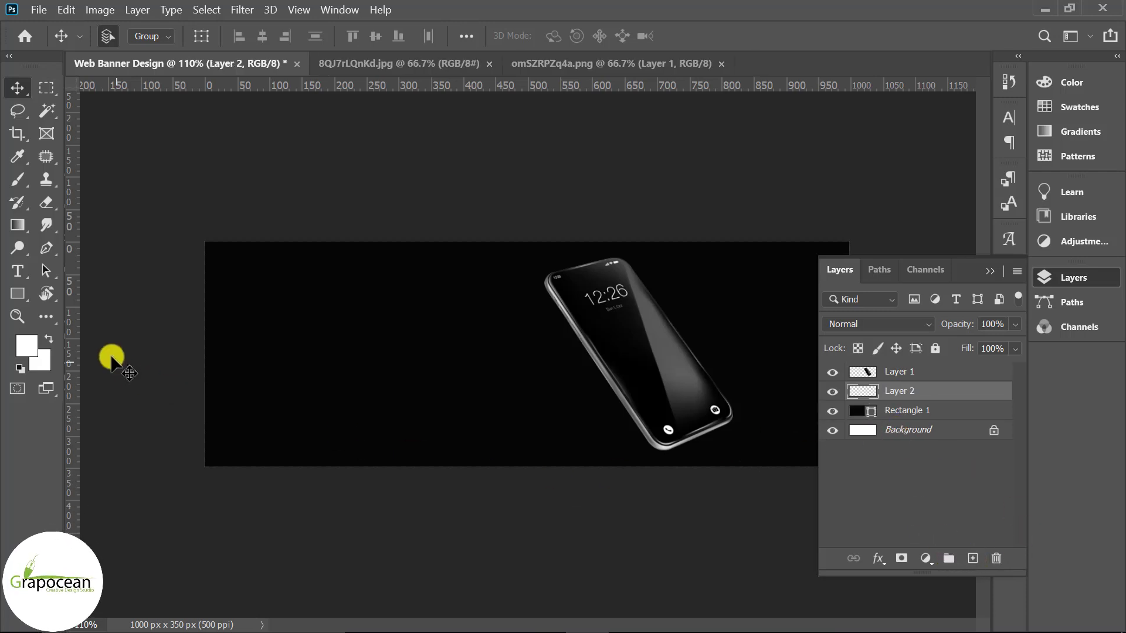
left_click(26, 352)
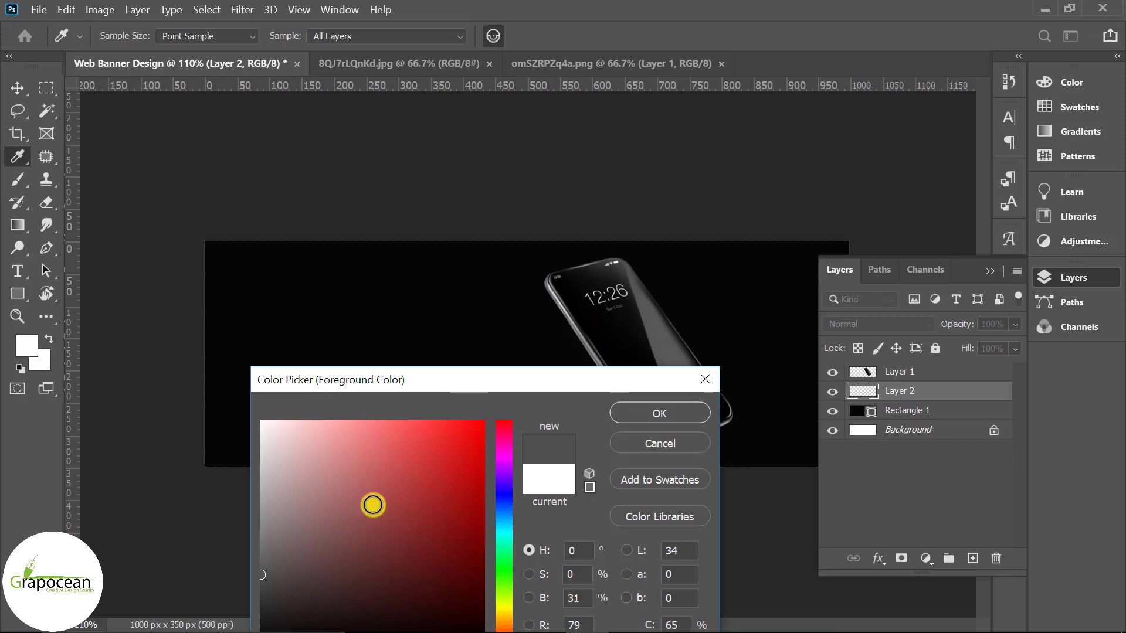
left_click(667, 412)
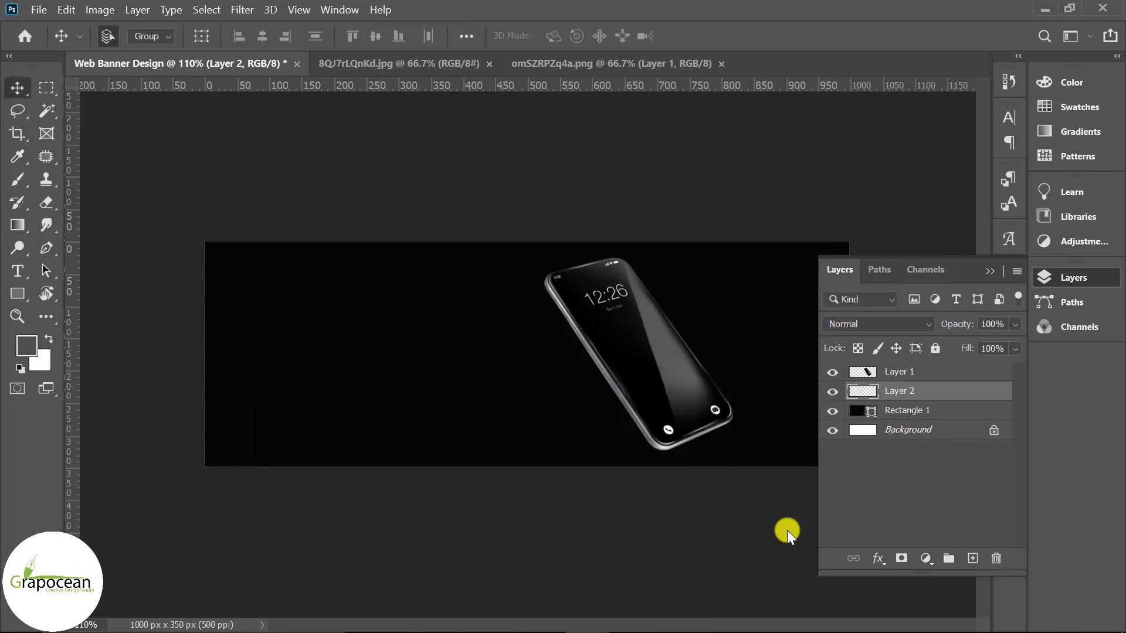
Paint a soft grey glow behind the phone on Layer 2 with the Brush tool.
right_click(13, 187)
left_click(70, 176)
left_click_drag(552, 266, 612, 376)
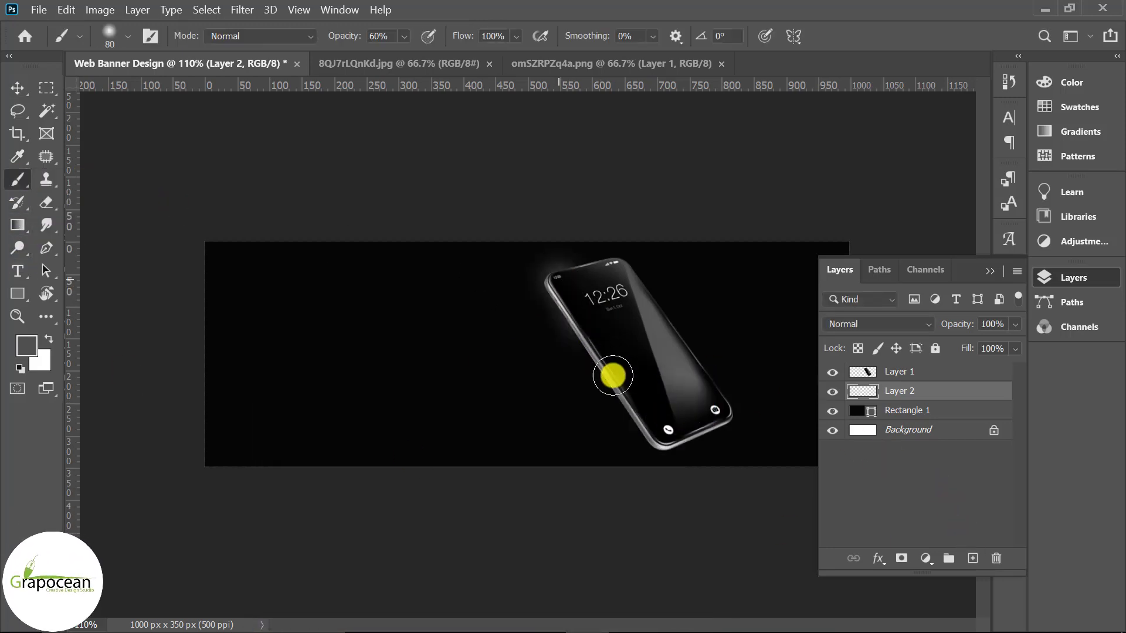
key("ctrl+z")
key("bracketright")
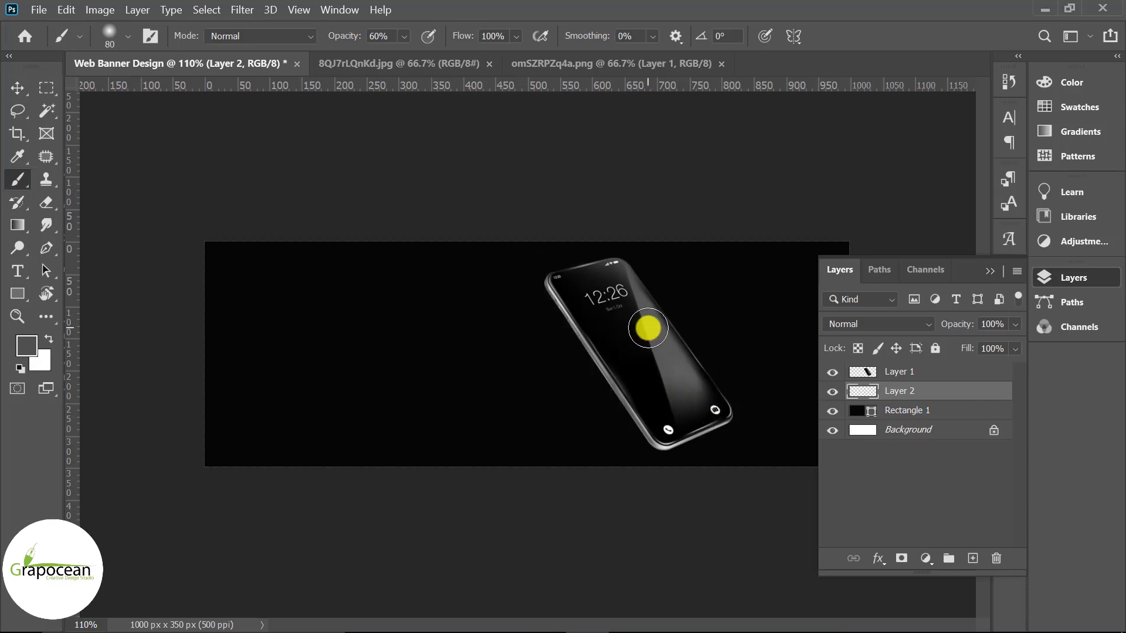
key("bracketright")
left_click(608, 311)
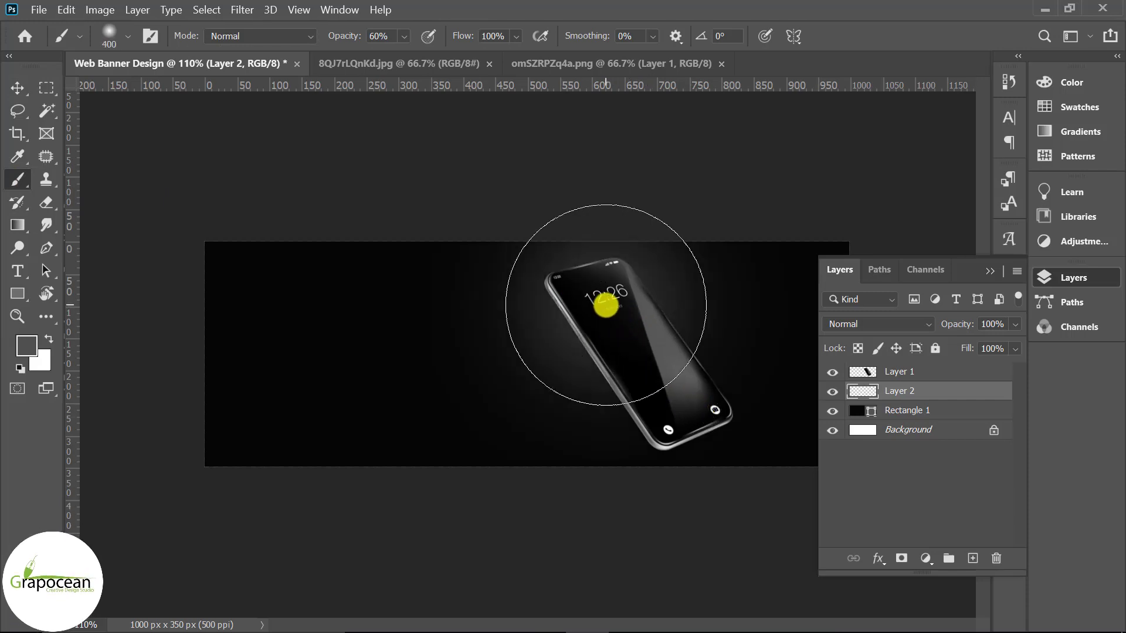
left_click(608, 311)
Enlarge the brush to 400 px and repaint the glow higher behind the phone.
key("bracketright")
scroll(711, 545, "down", 2)
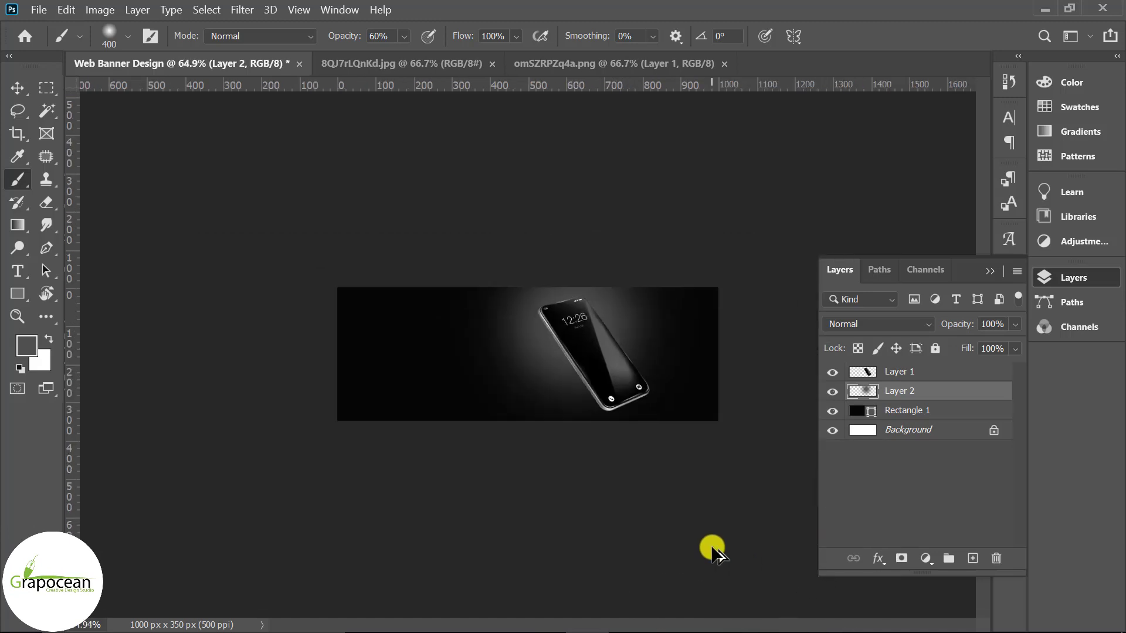
scroll(711, 545, "up", 2)
scroll(711, 545, "up", 2)
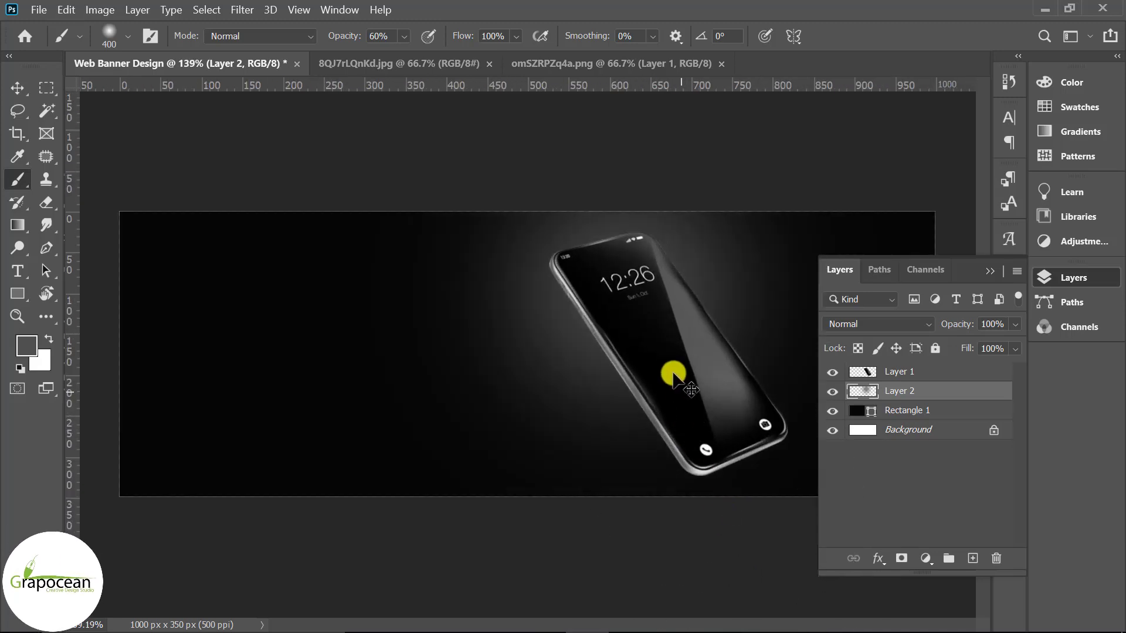
key("ctrl+z")
key("ctrl+z")
left_click(642, 301)
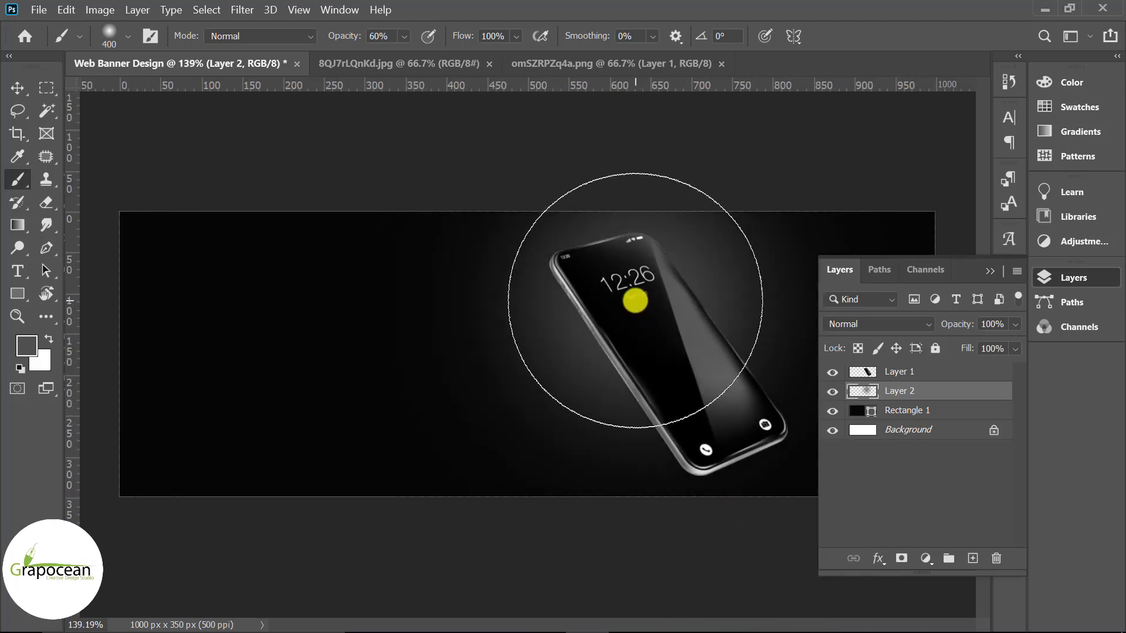
key("ctrl+z")
left_click(631, 283)
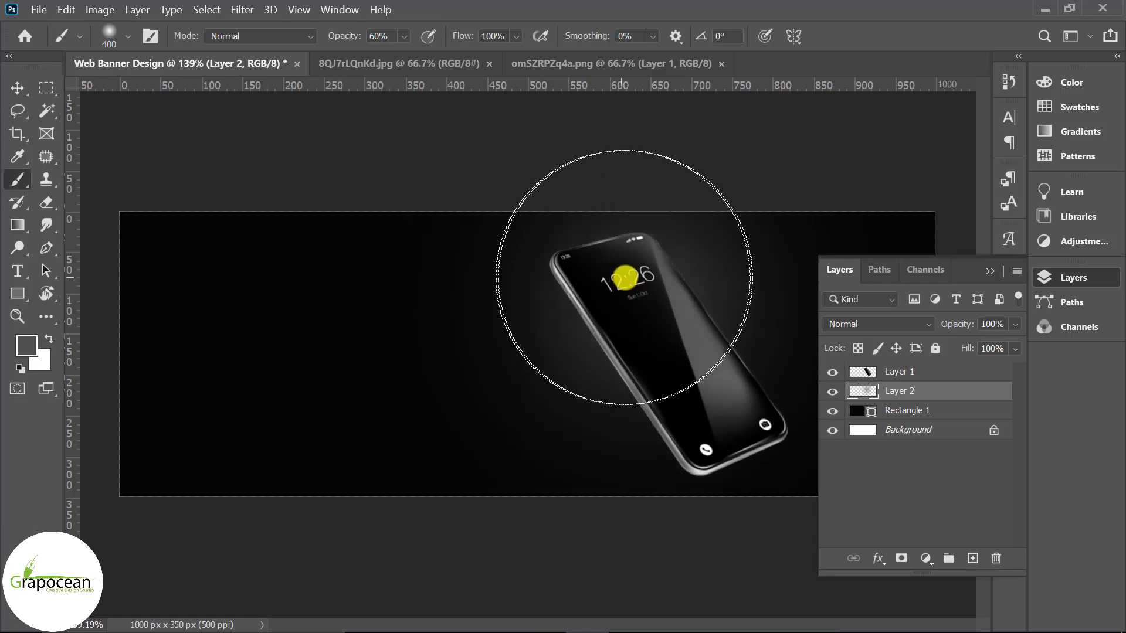
left_click(629, 280)
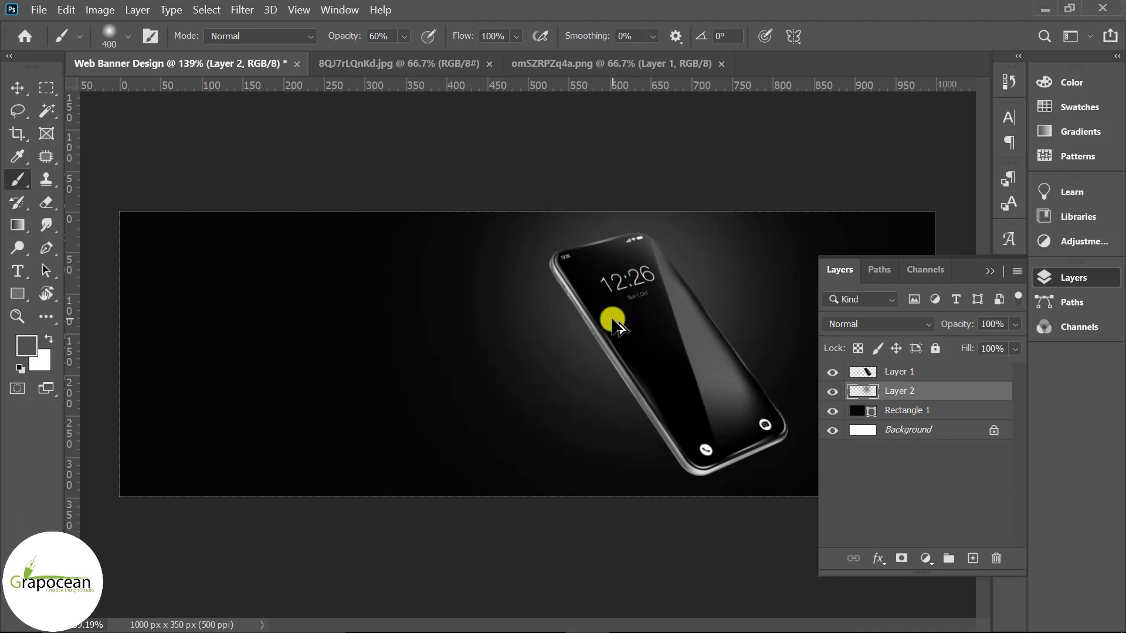
scroll(551, 282, "down", 3)
Nudge the phone layer slightly up and to the left.
left_click(17, 87)
left_click_drag(610, 315, 615, 347)
scroll(731, 477, "up", 2)
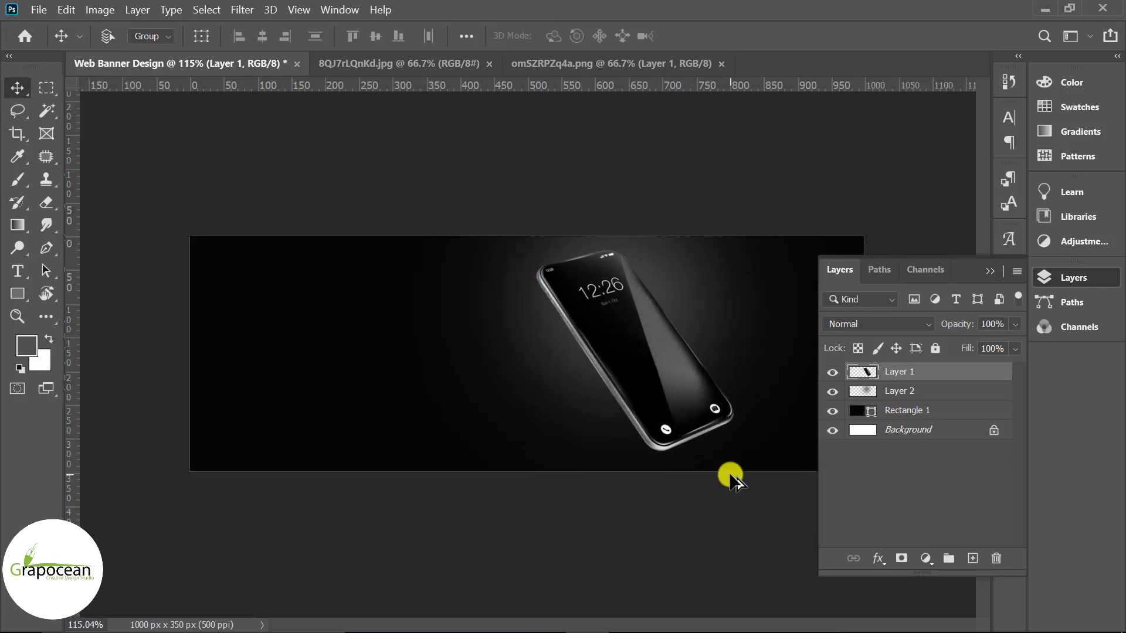
left_click(990, 273)
scroll(837, 468, "up", 3)
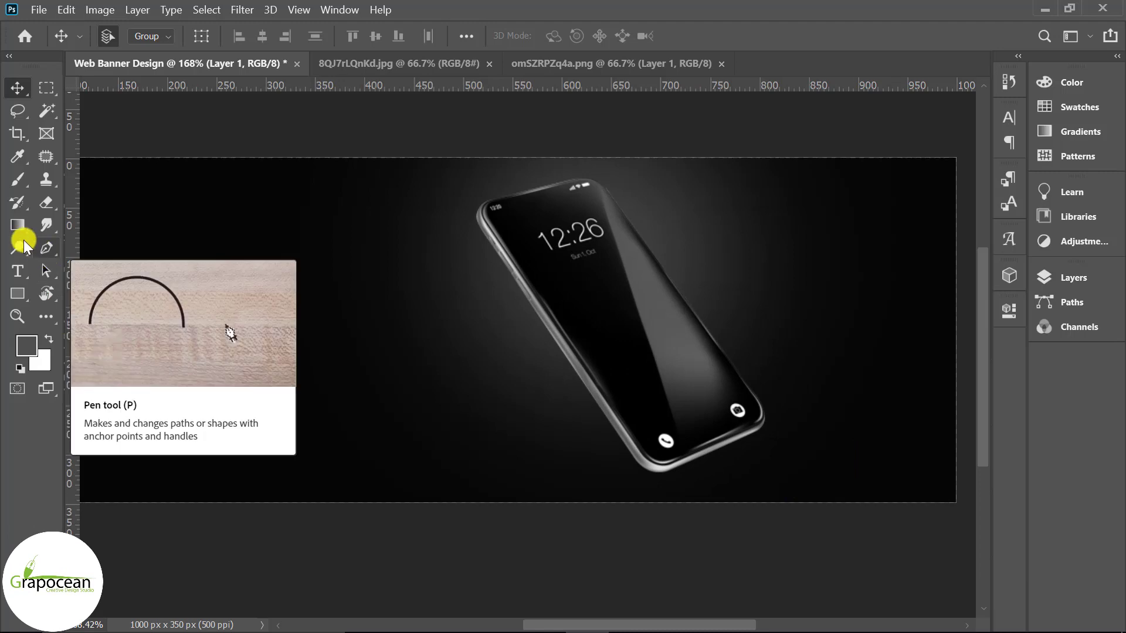
Paint a light streak on new Layer 3 above Rectangle 1 and add a mask.
left_click(17, 179)
left_click(1076, 279)
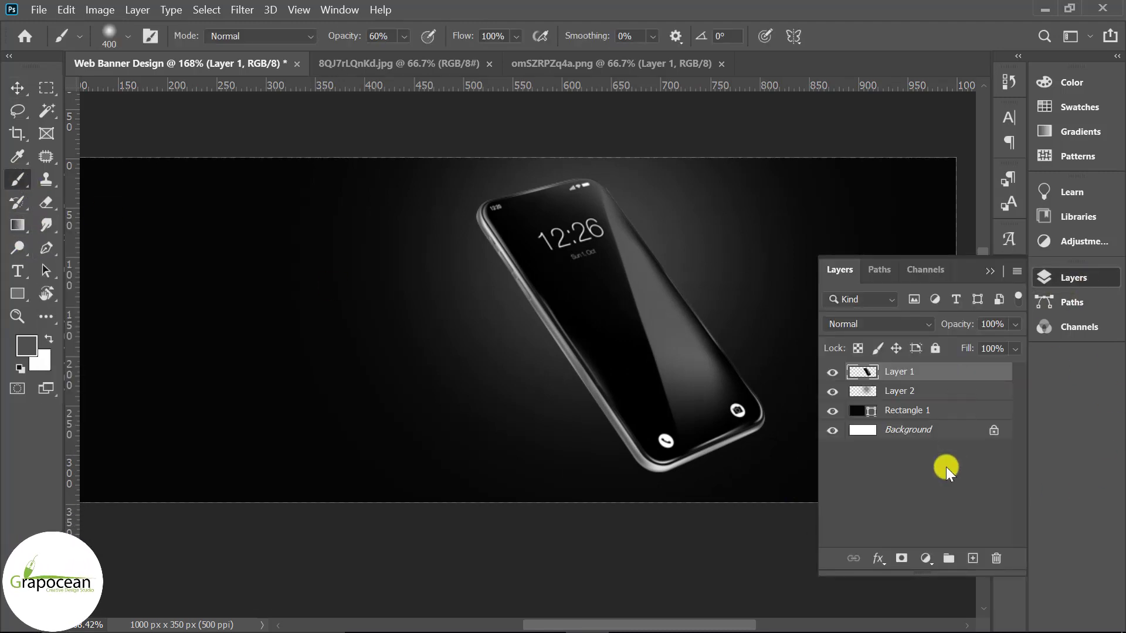
left_click(929, 411)
left_click(973, 560)
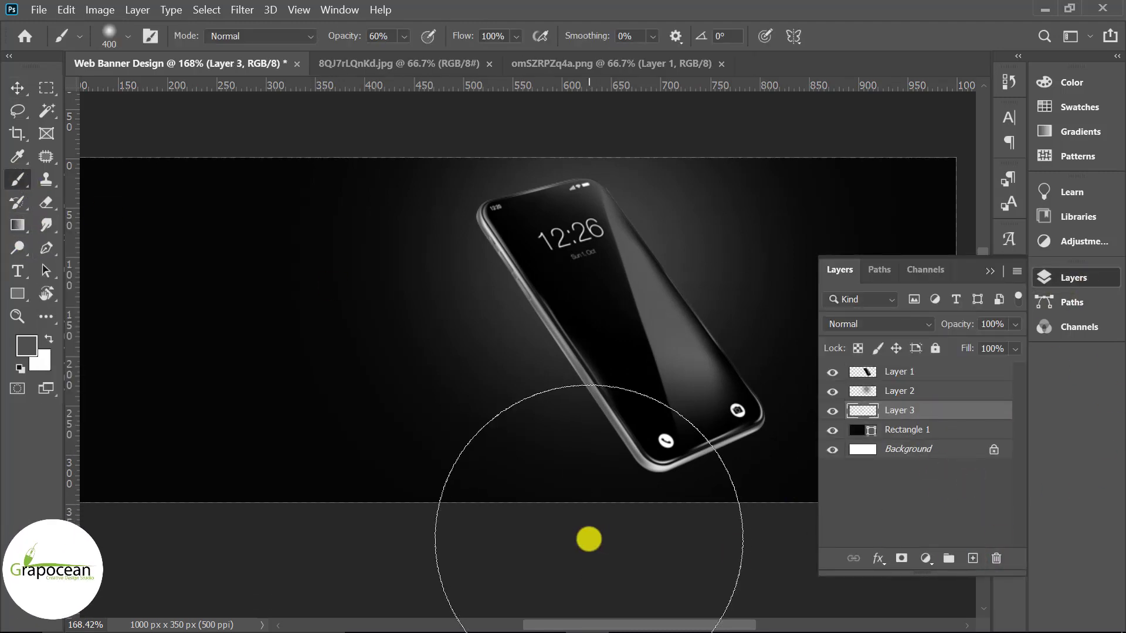
key("bracketleft")
key("bracketleft")
key("bracketleft")
key("bracketleft")
key("bracketleft")
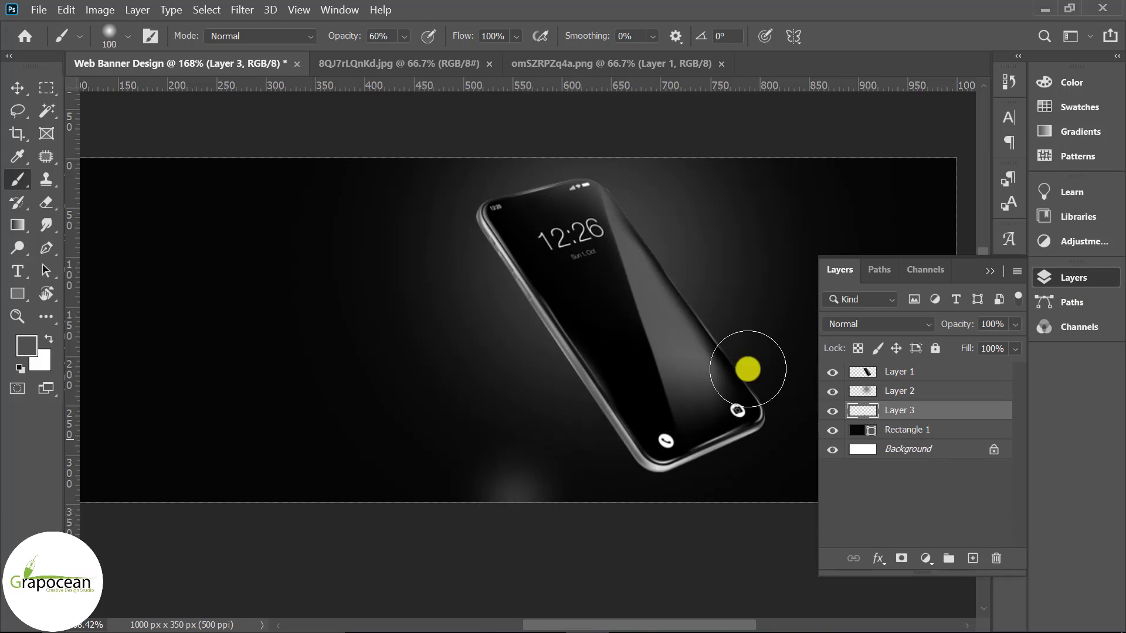
scroll(452, 447, "down", 3)
scroll(452, 447, "down", 2)
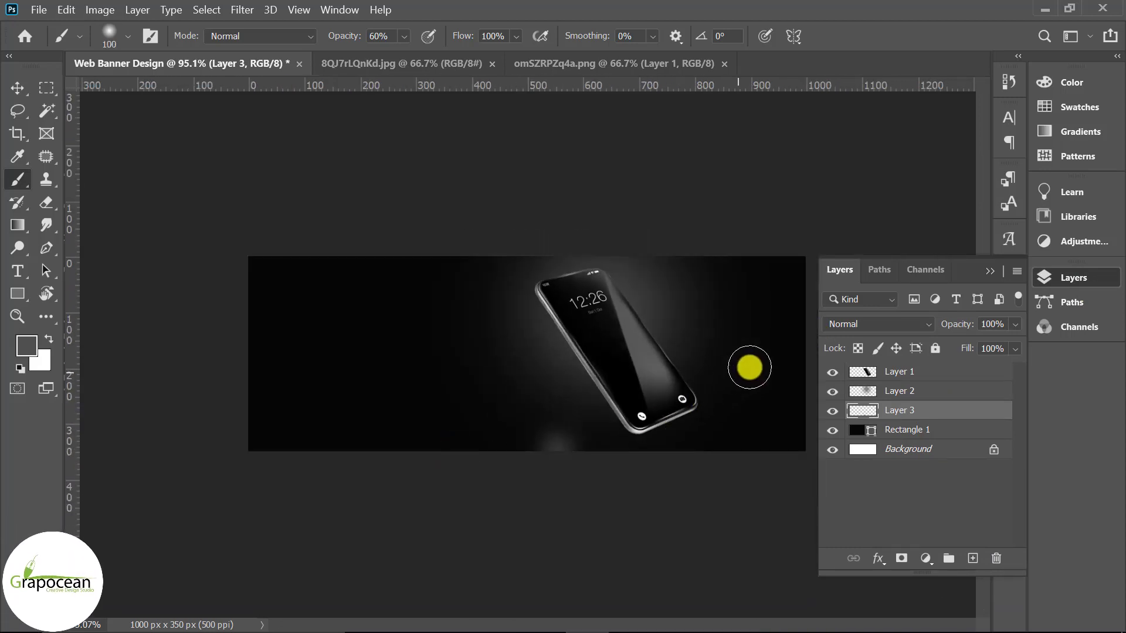
left_click(794, 339, "shift")
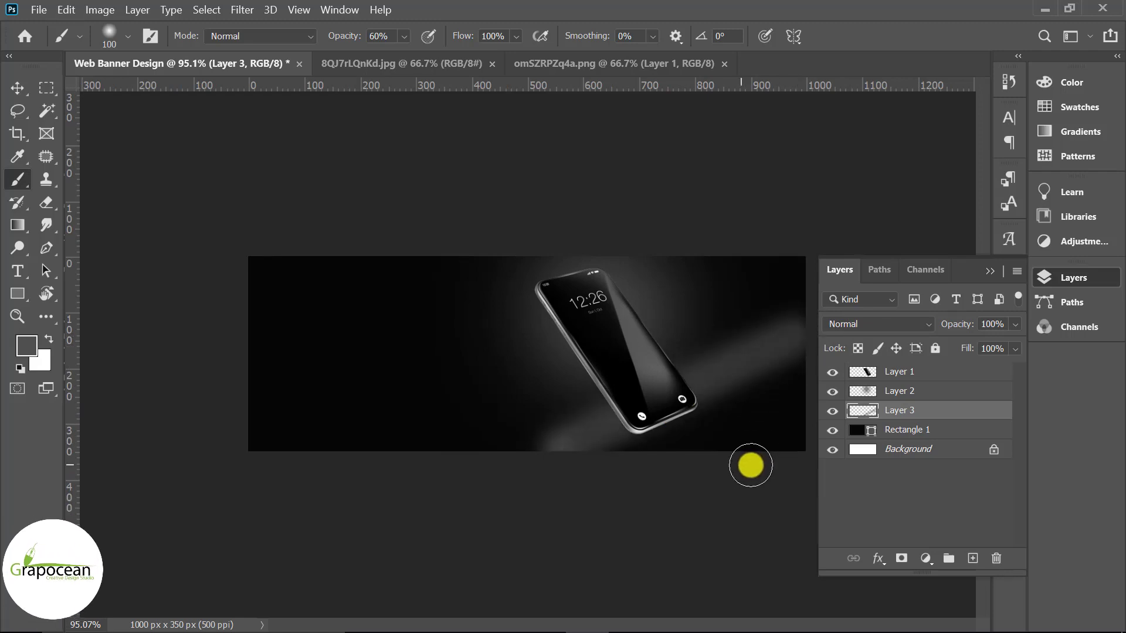
left_click(902, 559)
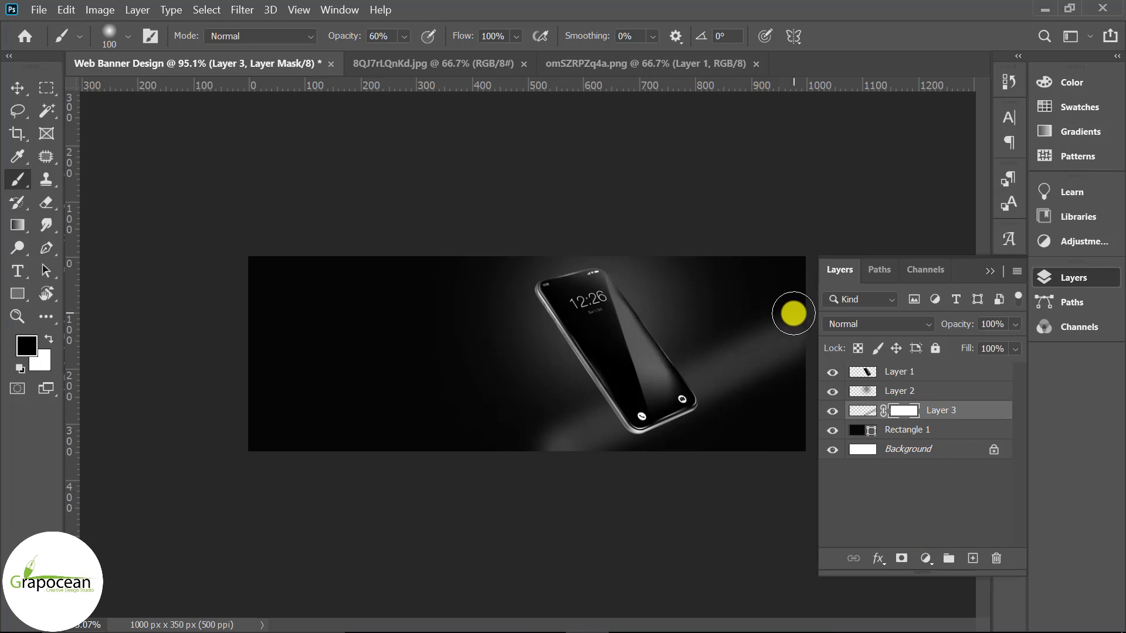
Brush black on Layer 3's mask over the streak's right end.
scroll(793, 313, "down", 2)
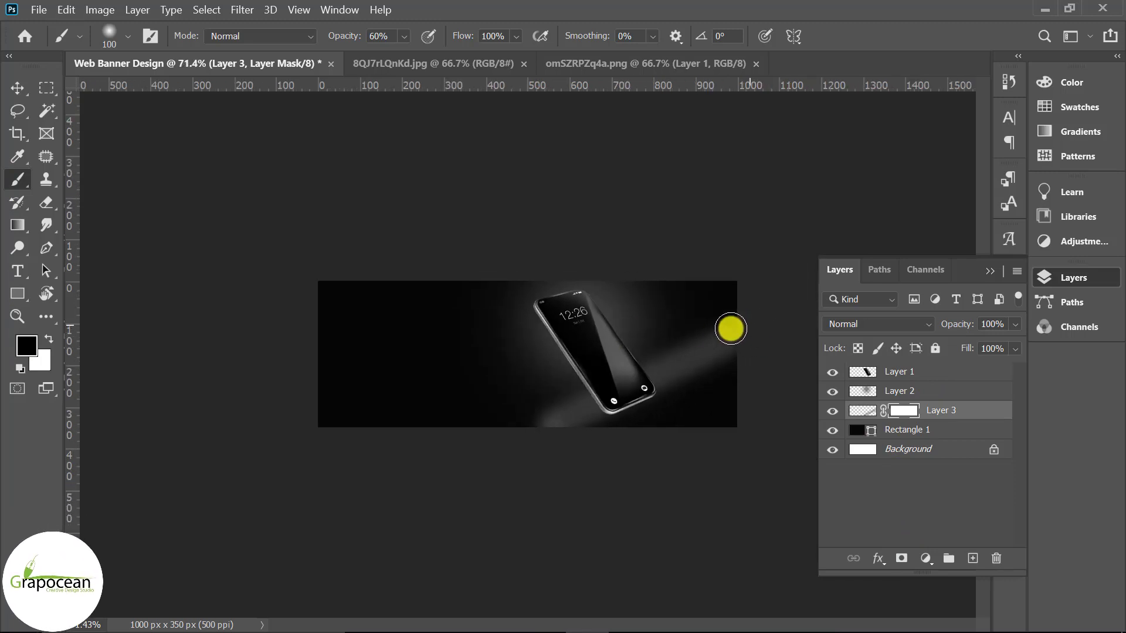
left_click_drag(572, 399, 733, 328)
key("ctrl+z")
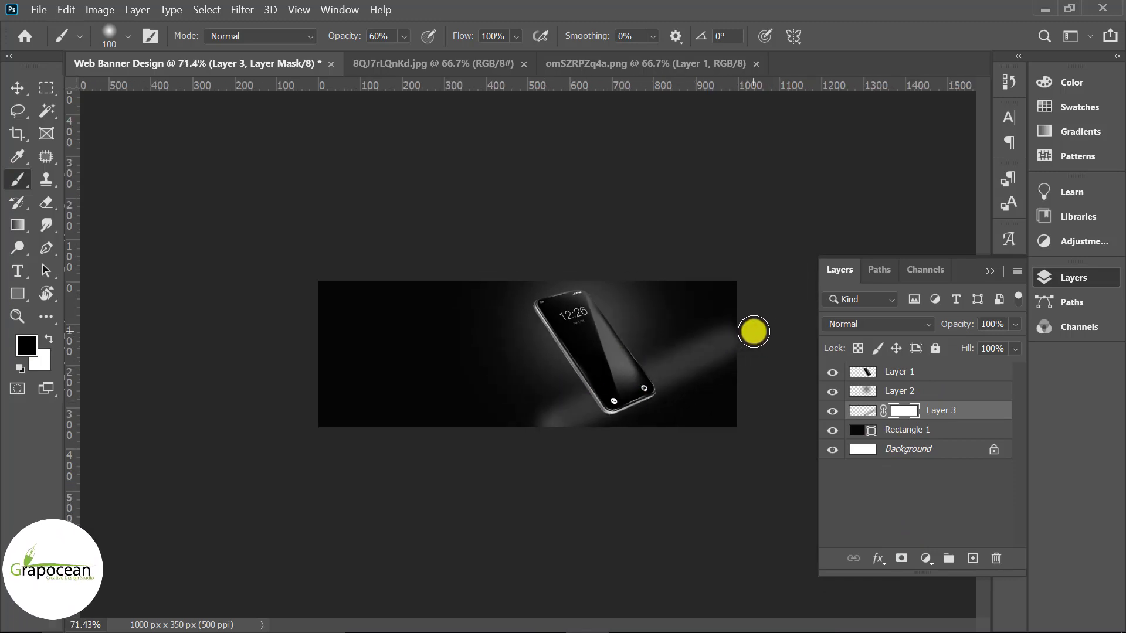
key("ctrl+shift+z")
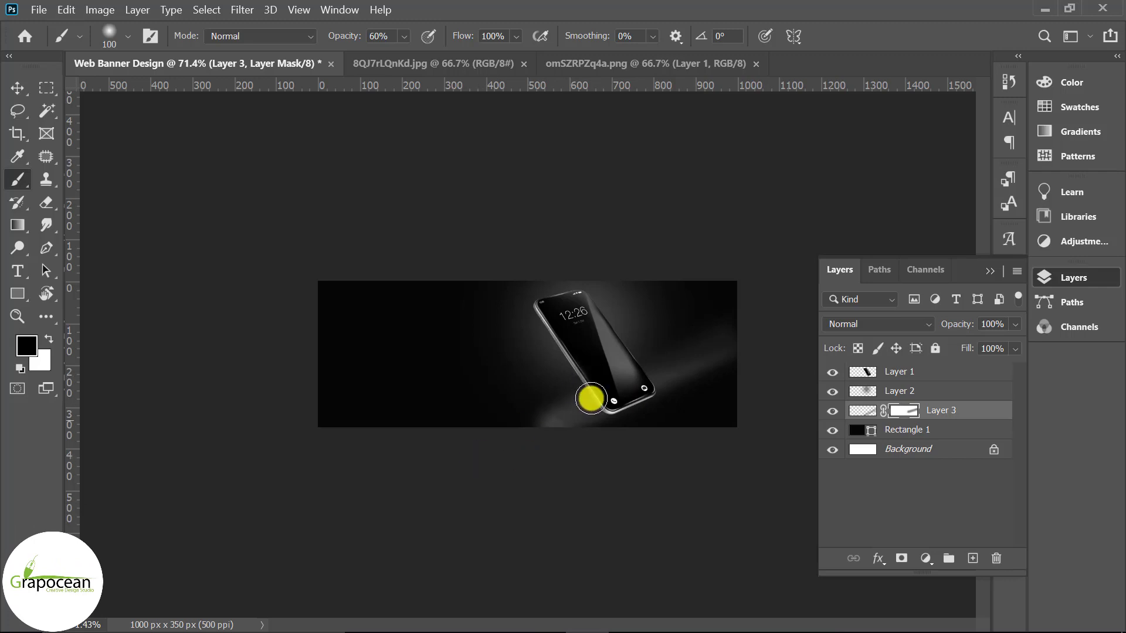
scroll(572, 475, "up", 2)
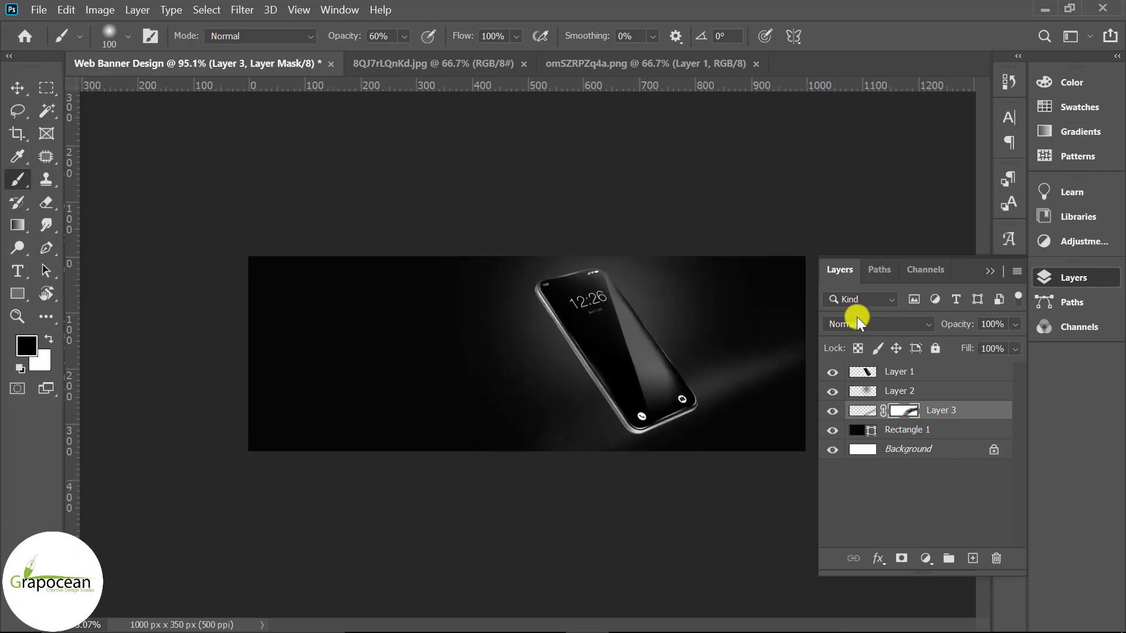
scroll(691, 488, "down", 3)
scroll(777, 521, "up", 3)
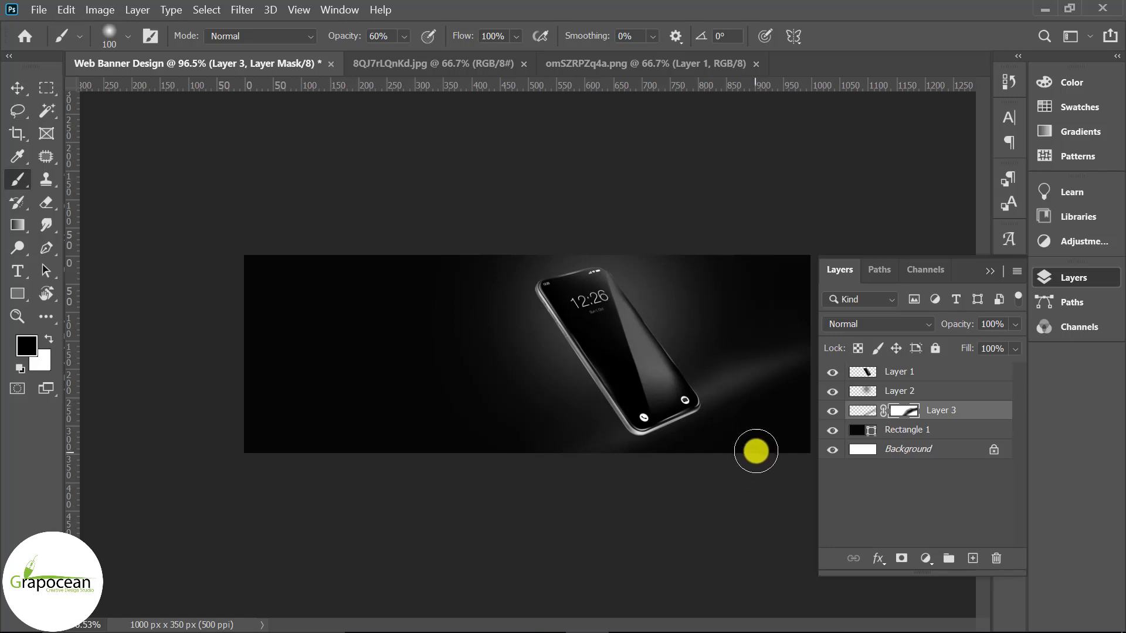
Add Layer 4 above Rectangle 1 and set near-black #010101 as the foreground colour.
left_click(941, 431)
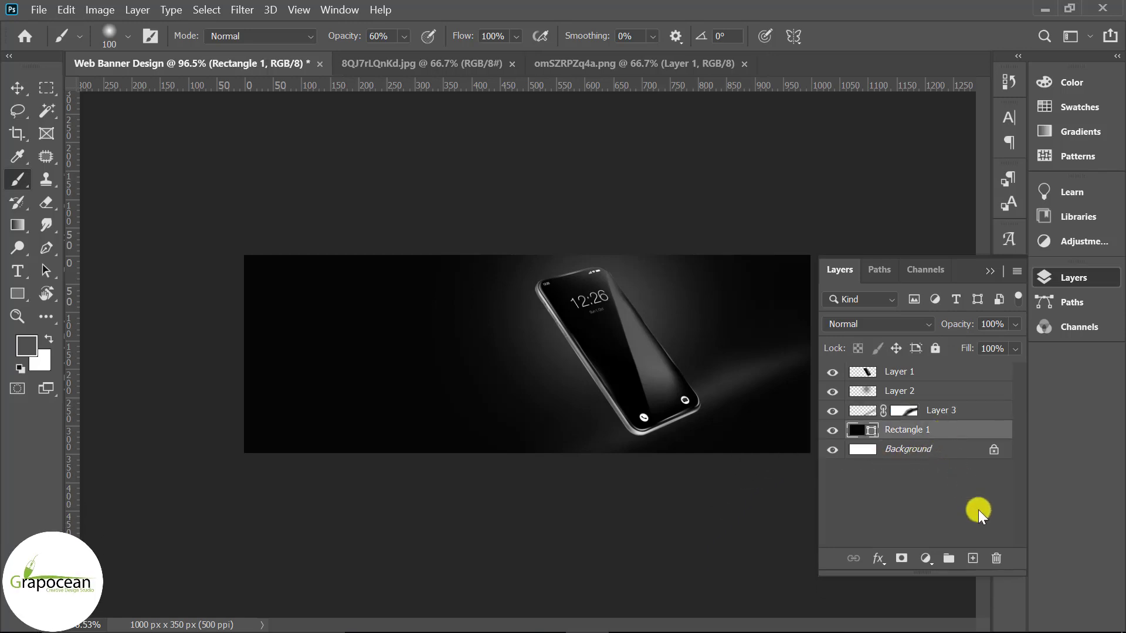
key("ctrl+shift+alt+n")
left_click(609, 354, "alt")
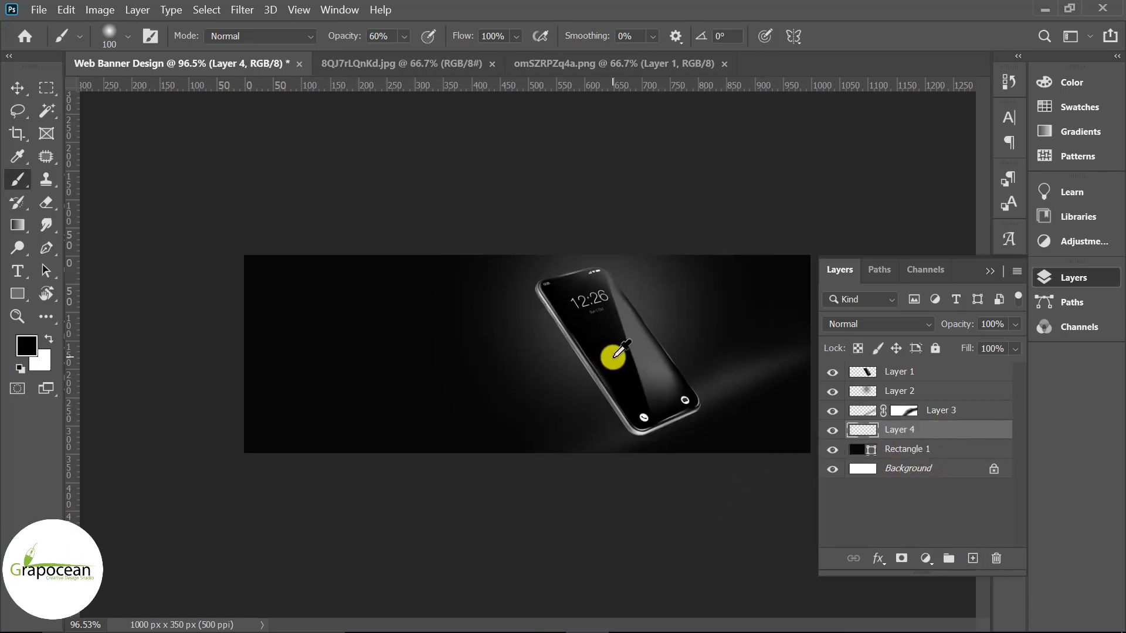
left_click(13, 345)
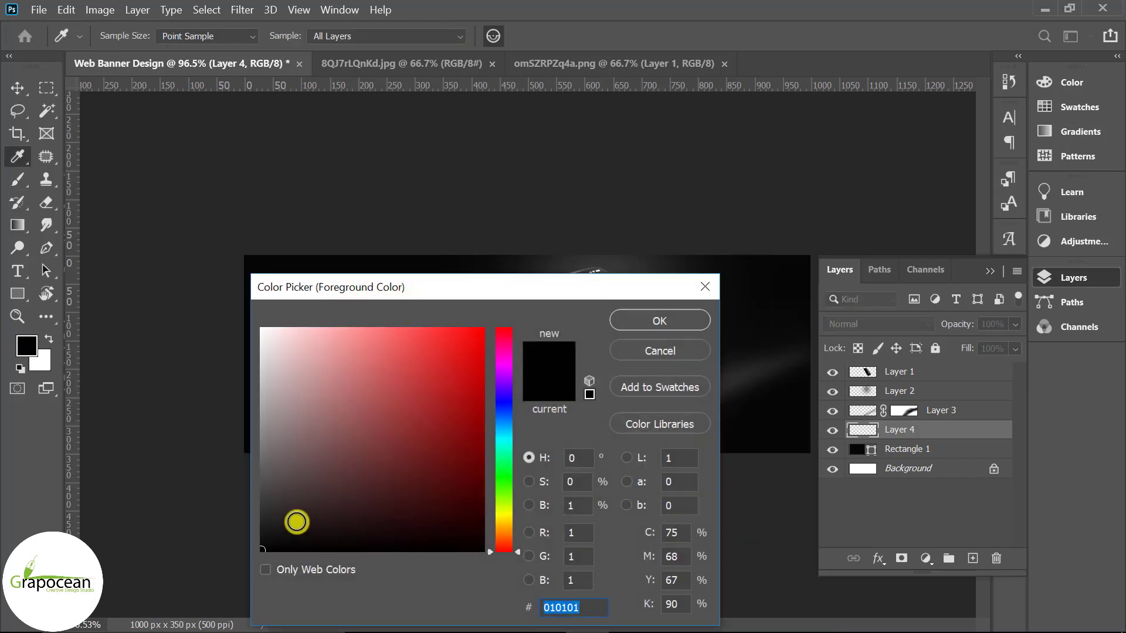
left_click(659, 321)
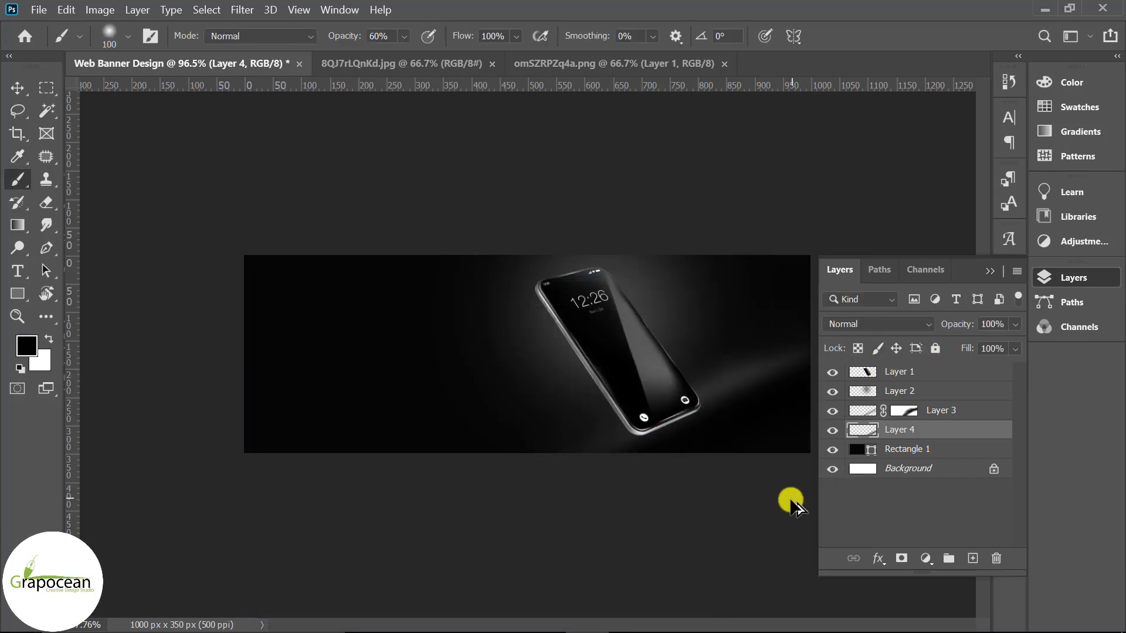
scroll(773, 510, "down", 5)
Duplicate the phone, flip the copy below it as a reflection, and mask it.
left_click_drag(899, 371, 972, 558)
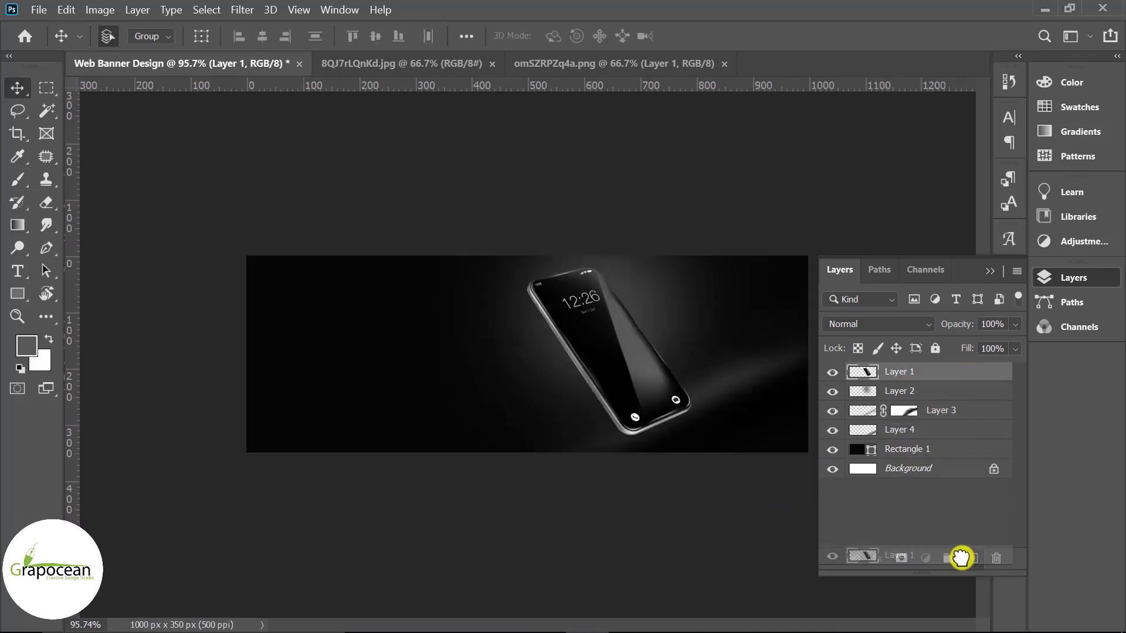
key("v")
key("ctrl+t")
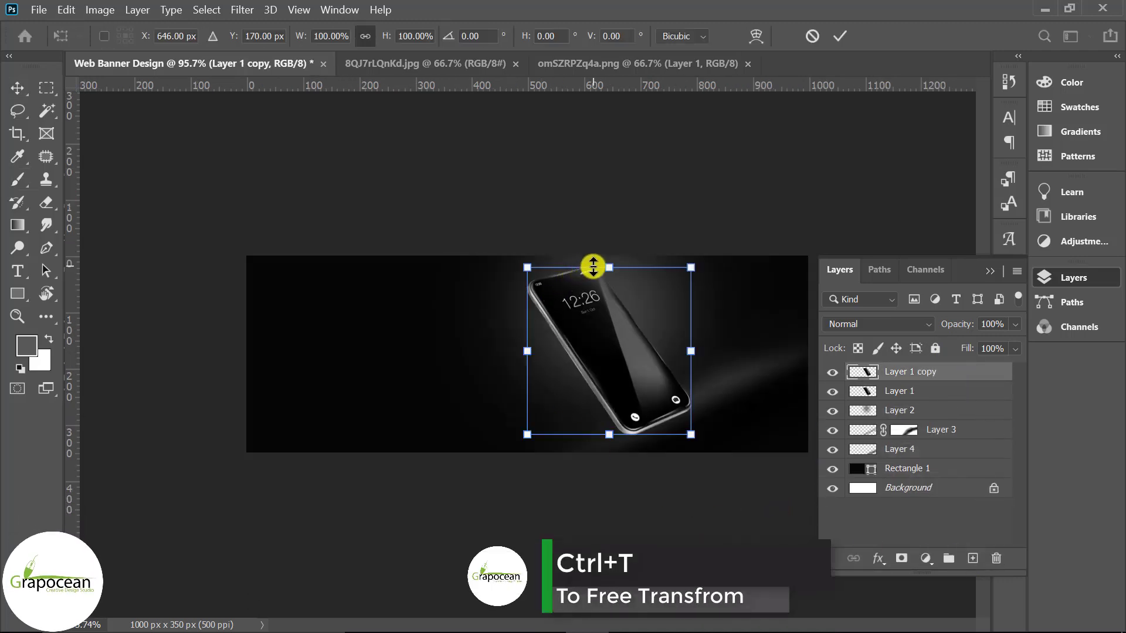
left_click_drag(593, 267, 656, 510)
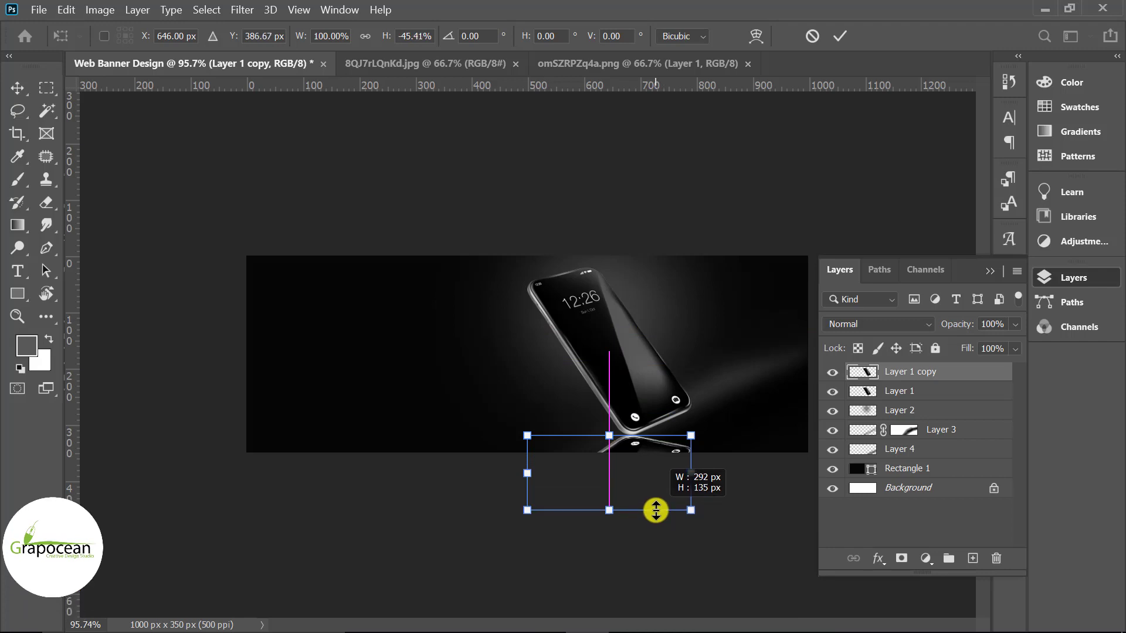
left_click(844, 37)
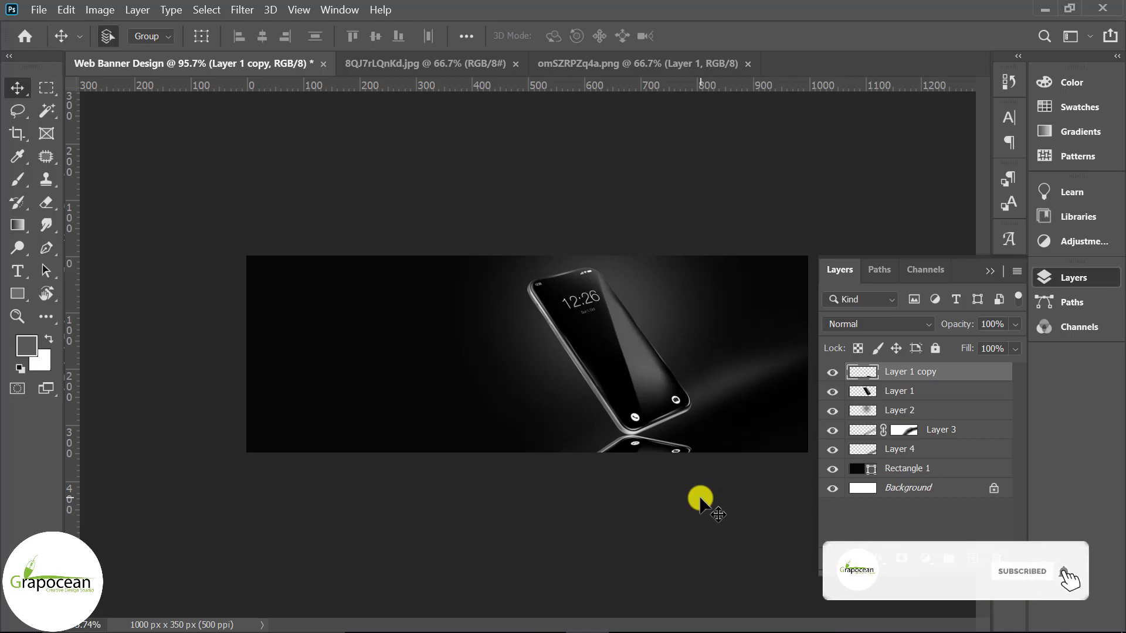
left_click(901, 558)
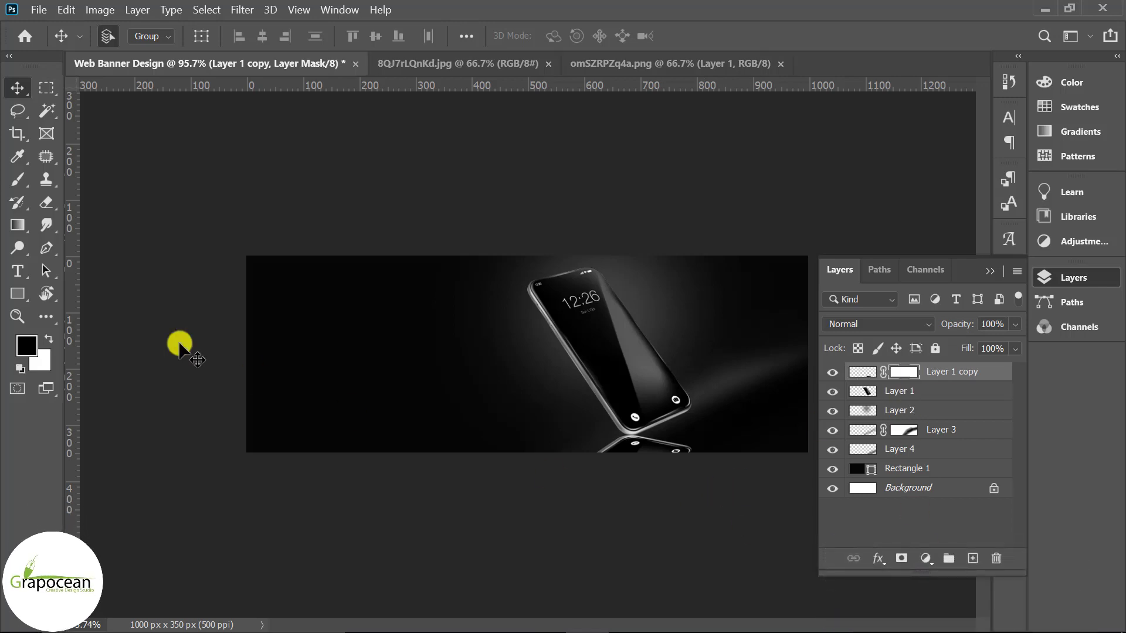
Drag black-to-white gradients on Layer 1 copy's mask to fade the reflection.
left_click(16, 225)
left_click_drag(623, 455, 716, 393)
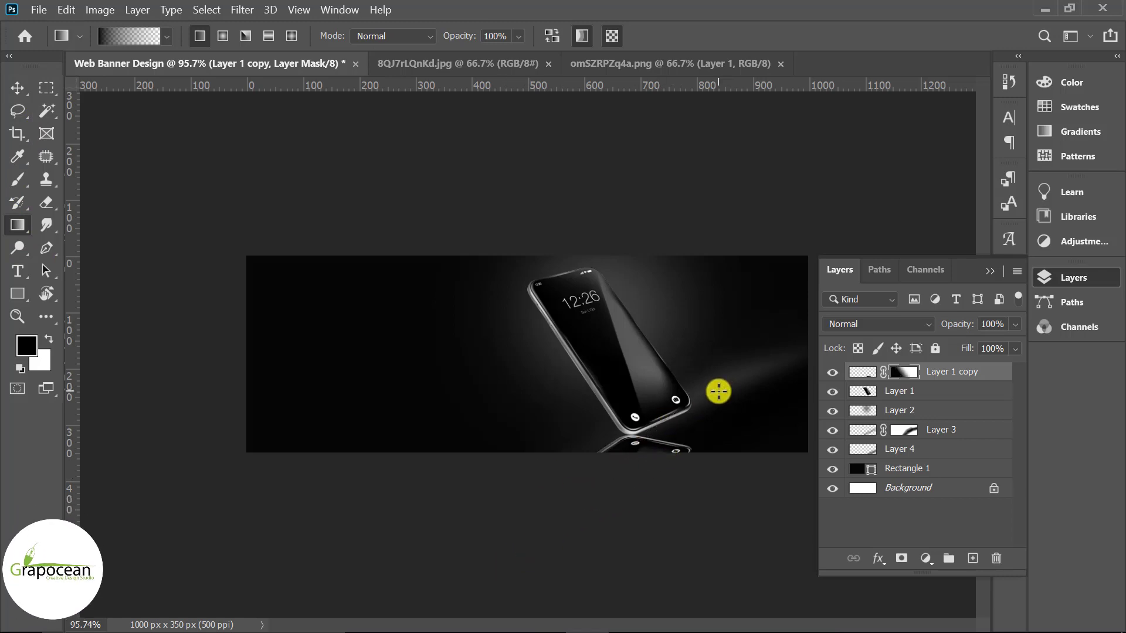
left_click_drag(461, 556, 560, 490)
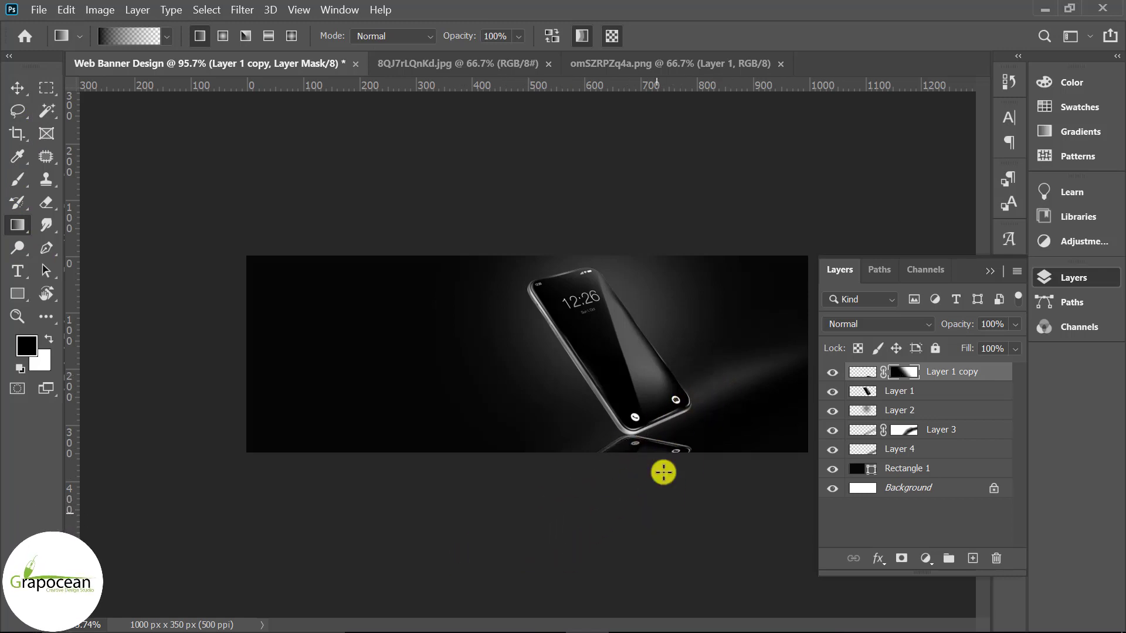
left_click_drag(663, 472, 698, 409)
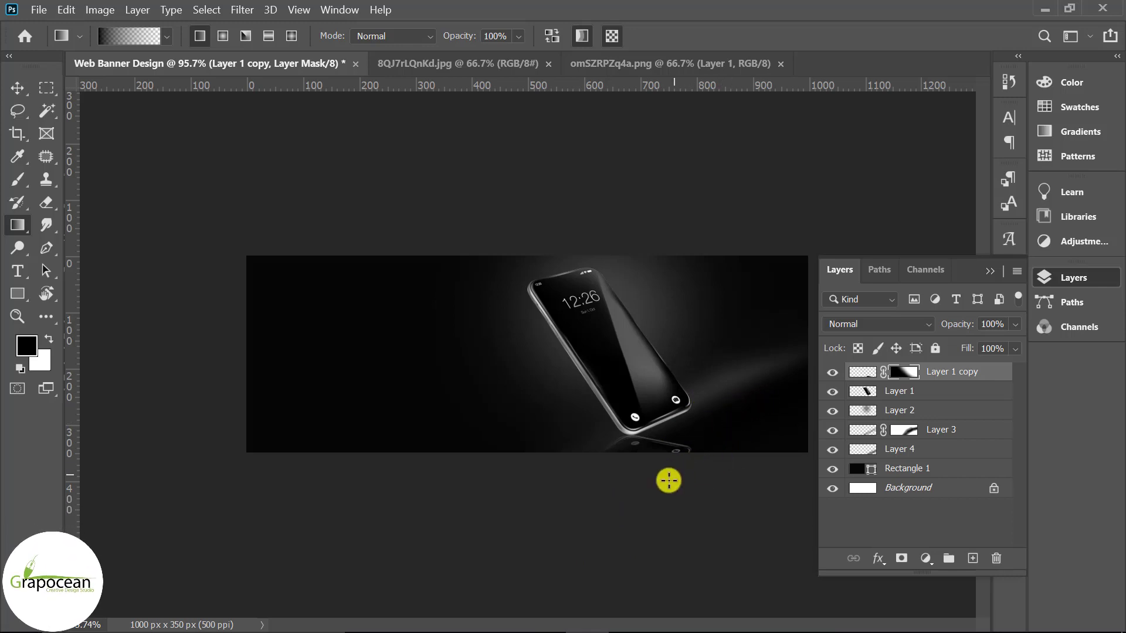
left_click_drag(666, 439, 674, 433)
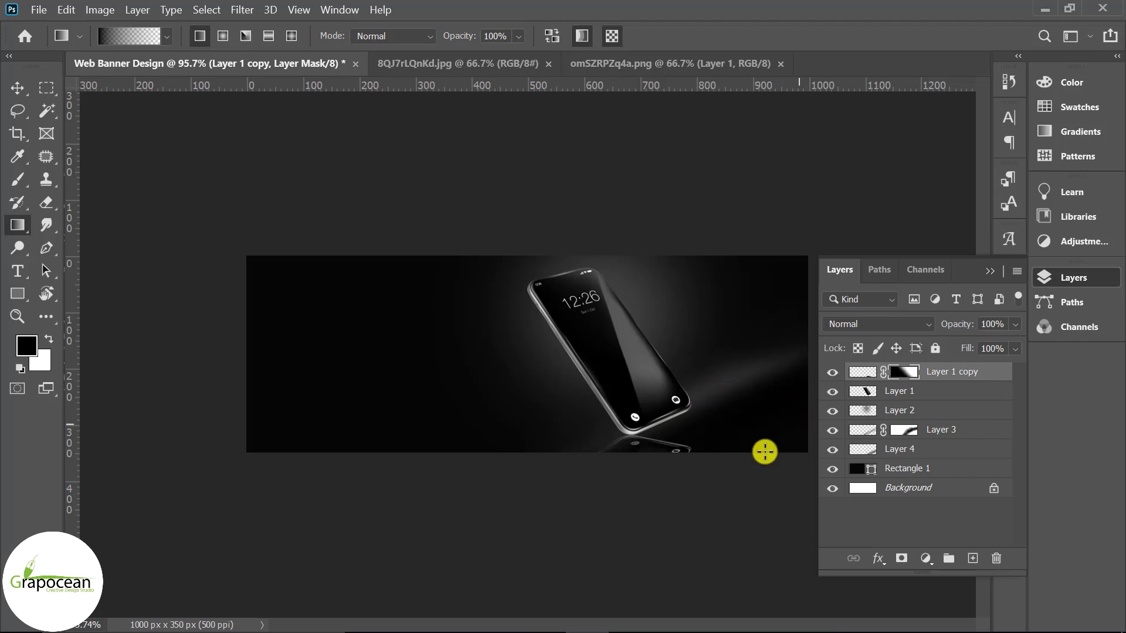
scroll(720, 496, "down", 3)
scroll(721, 499, "up", 1)
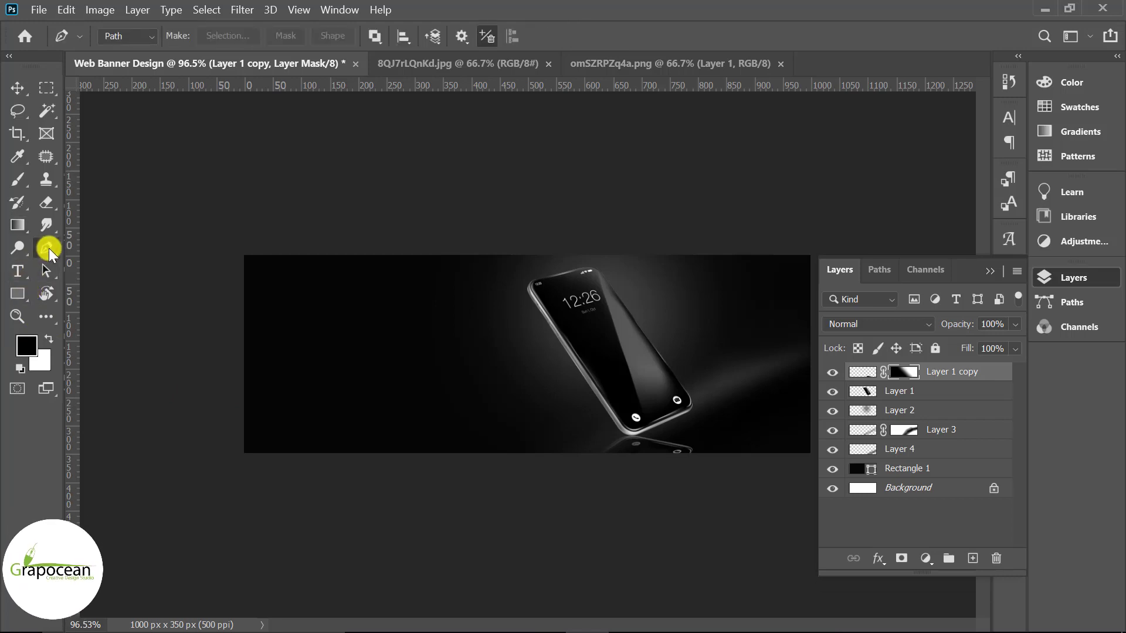
Draw a 553 × 181 px grey Ellipse 1 across the phone's upper half.
left_click(16, 293)
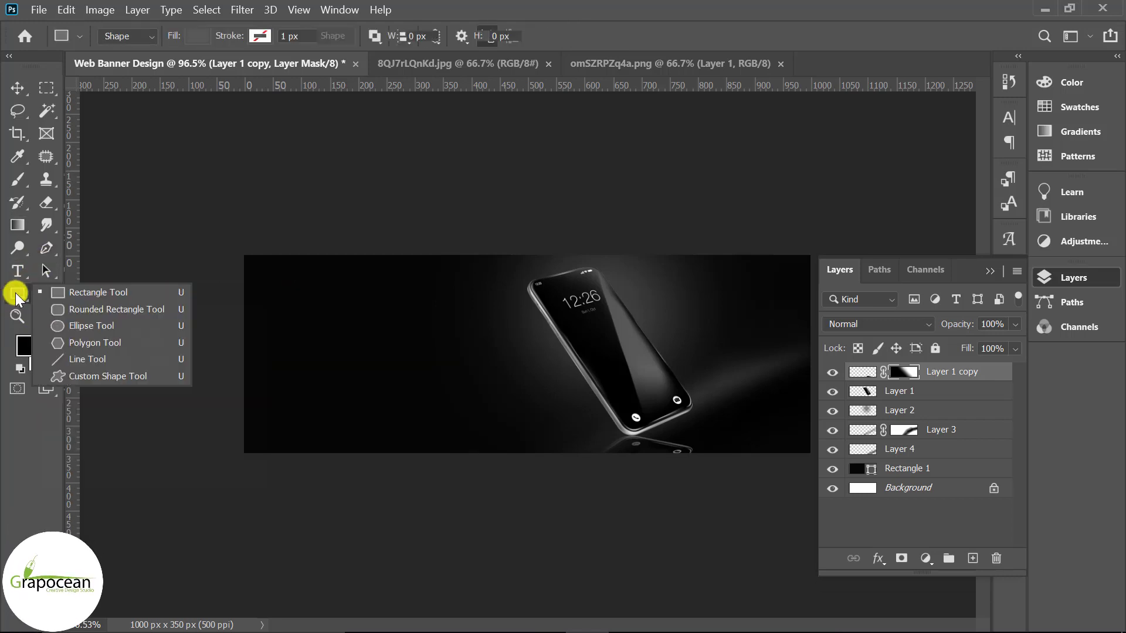
left_click(91, 326)
left_click(973, 558)
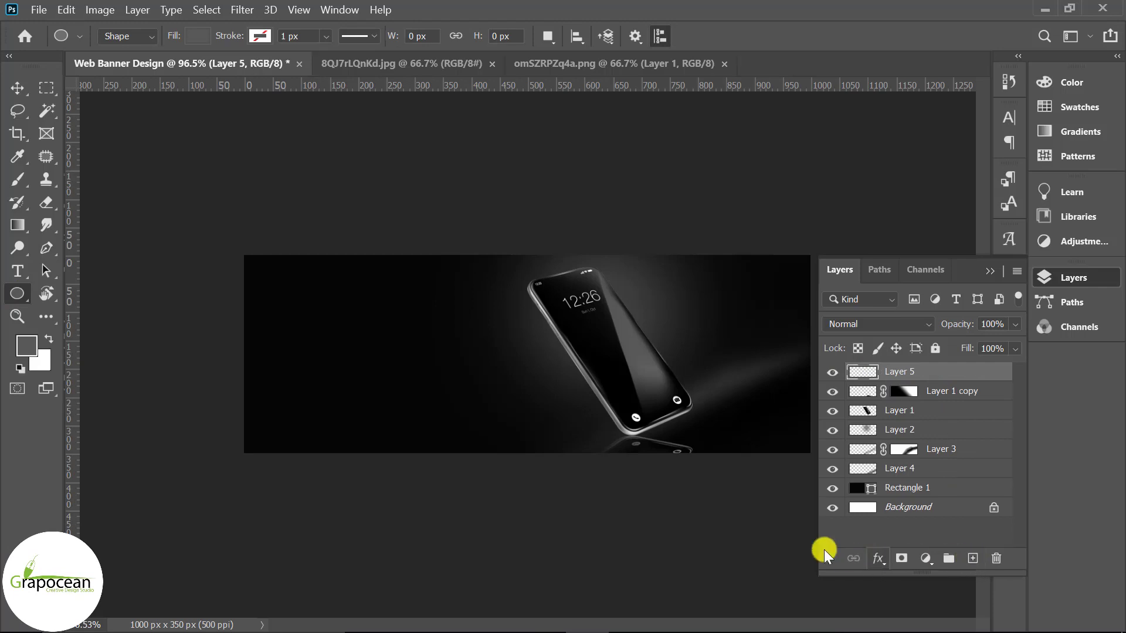
mouse_move(733, 329)
left_mouse_down()
mouse_move(502, 276)
mouse_move(419, 227)
left_mouse_up()
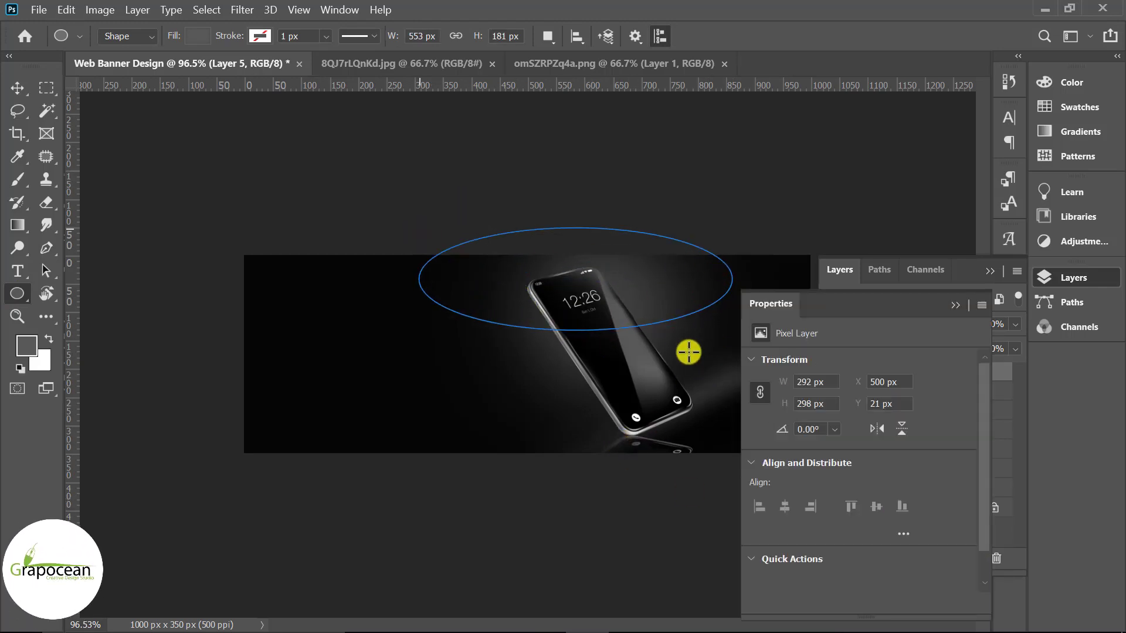
left_click(956, 305)
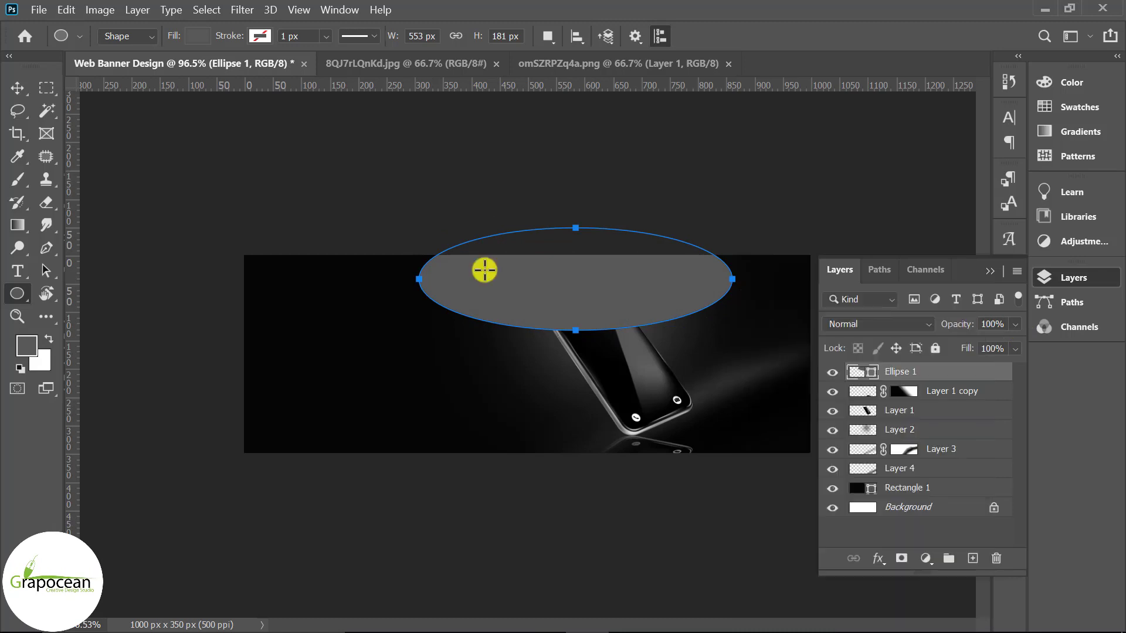
Scale the grey ellipse down and rotate it to about -42° diagonally across the phone.
left_click(26, 94)
left_click_drag(603, 269, 615, 344)
key("ctrl+t")
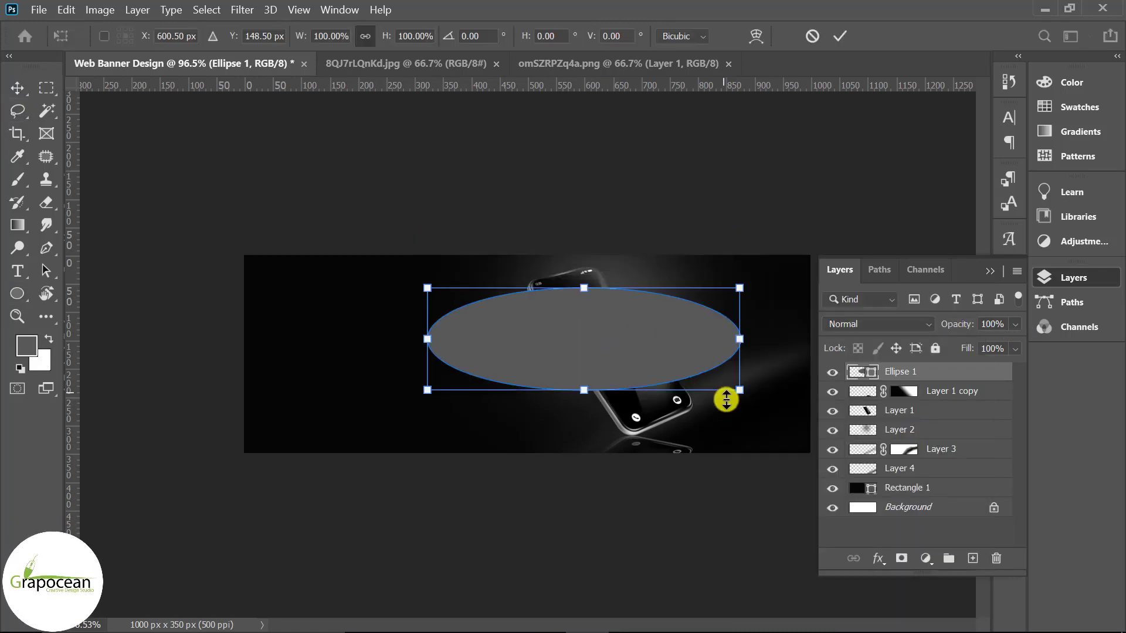
mouse_move(772, 378)
left_mouse_down()
mouse_move(763, 315)
mouse_move(655, 384)
mouse_move(674, 440)
mouse_move(564, 366)
left_mouse_up()
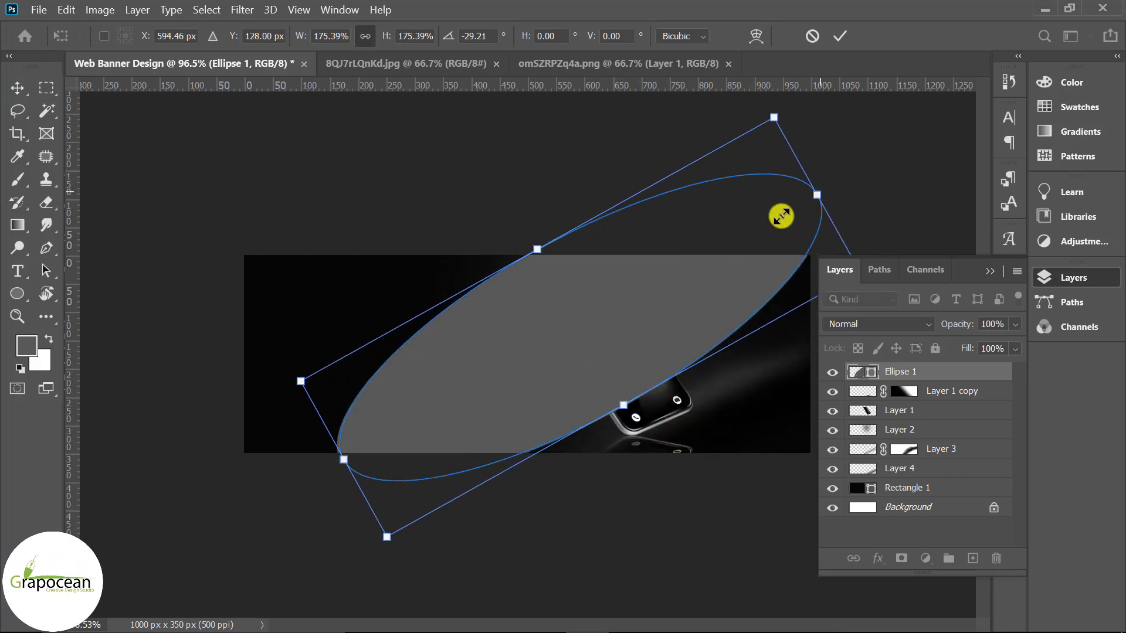
left_click_drag(819, 193, 669, 219)
left_click_drag(608, 377, 636, 397)
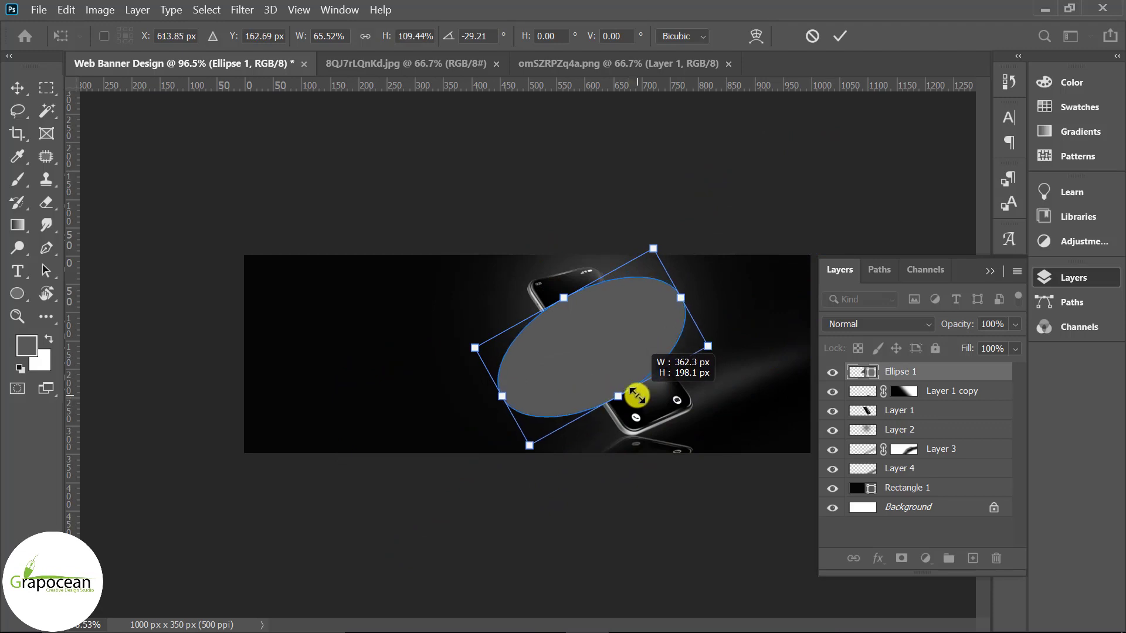
mouse_move(740, 352)
left_mouse_down()
mouse_move(737, 389)
mouse_move(737, 339)
left_mouse_up()
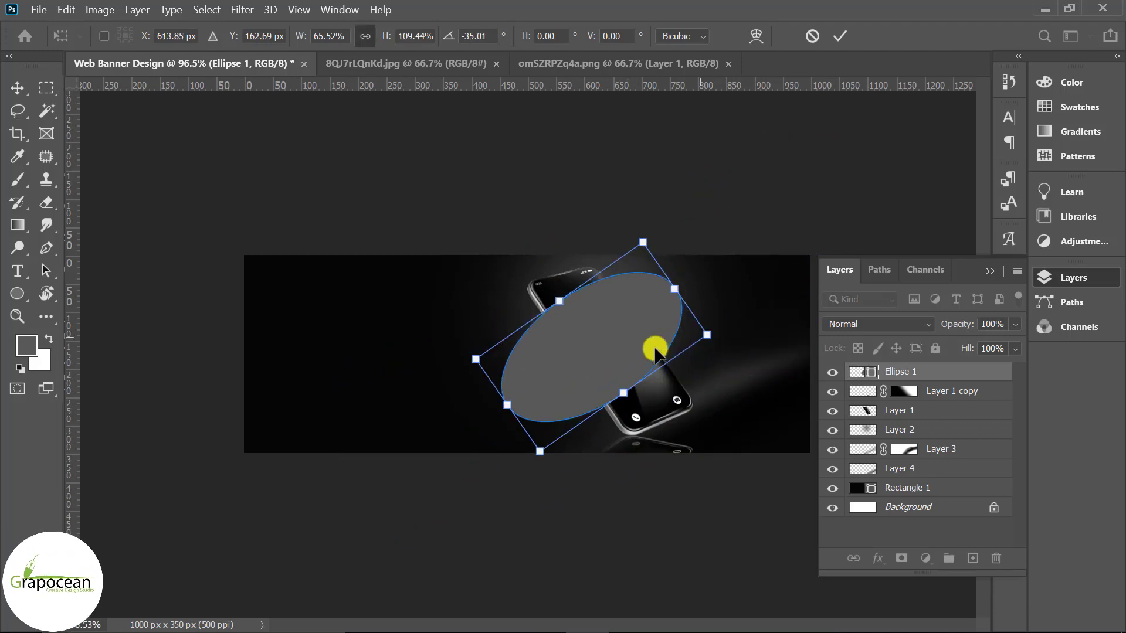
left_click_drag(655, 351, 647, 350)
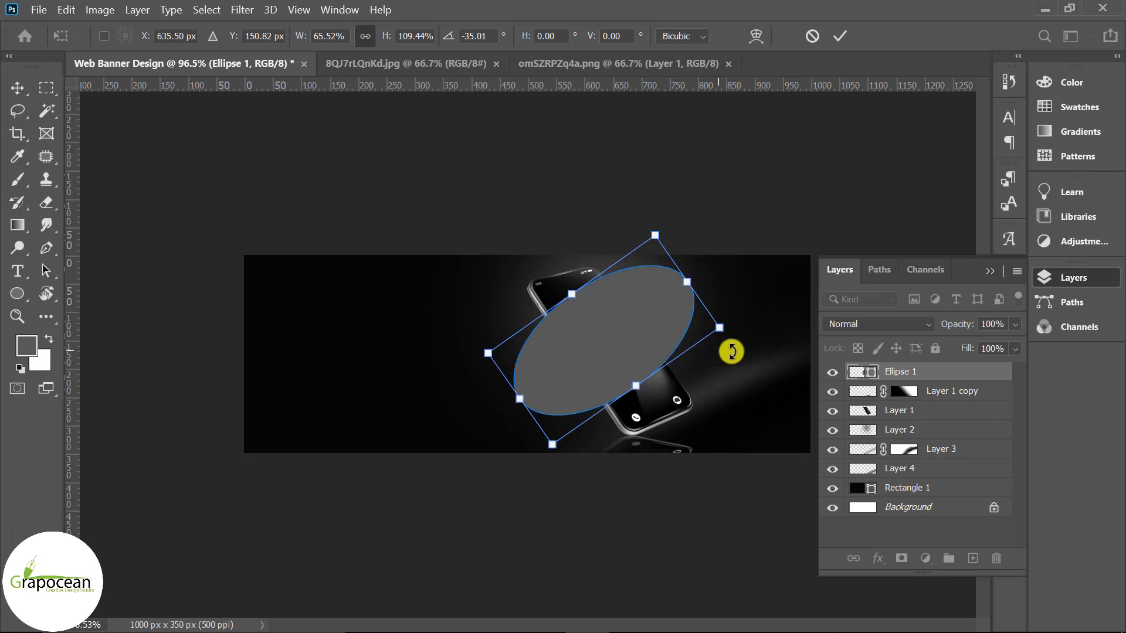
left_click_drag(750, 327, 749, 317)
left_click_drag(652, 327, 649, 335)
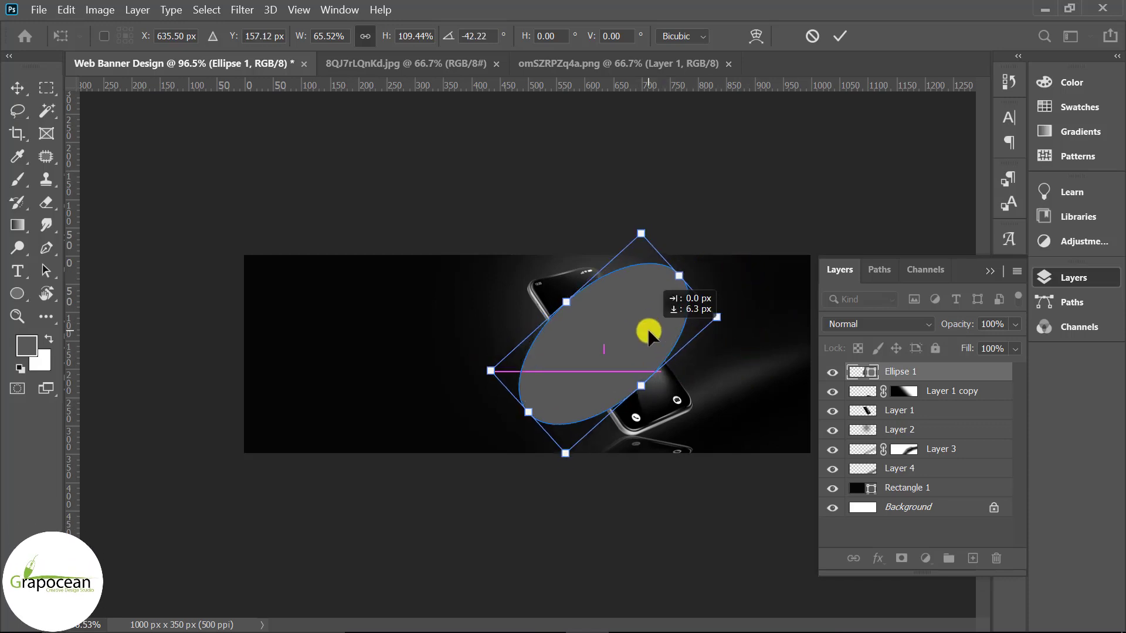
left_click(840, 36)
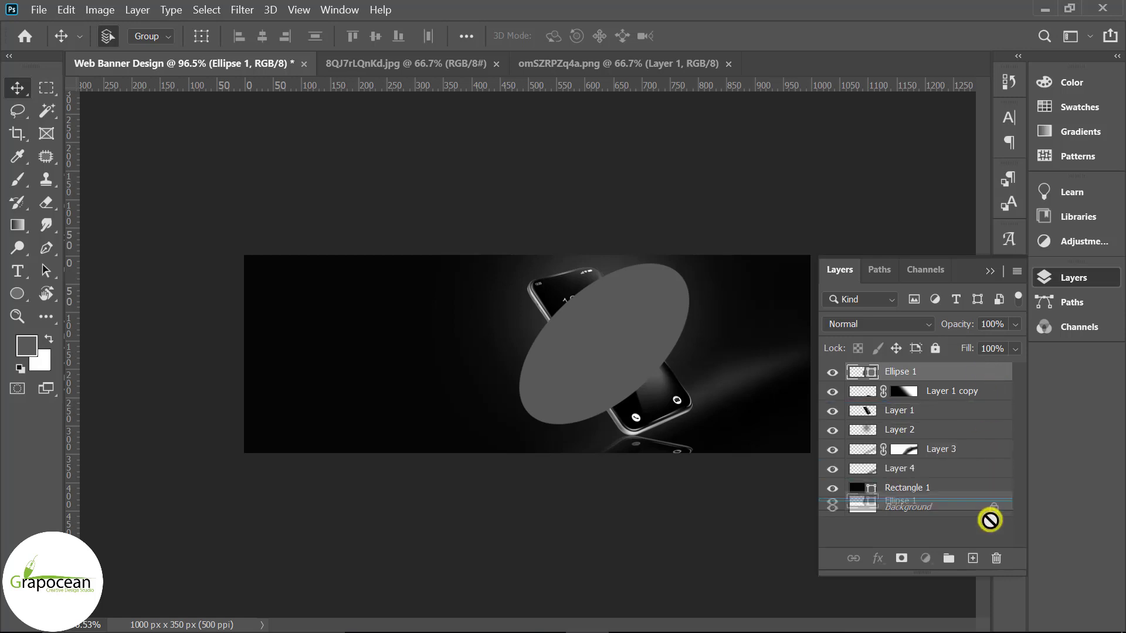
Duplicate the Ellipse 1 layer and begin shrinking the copy slightly.
left_click_drag(991, 381, 972, 558)
key("ctrl+t")
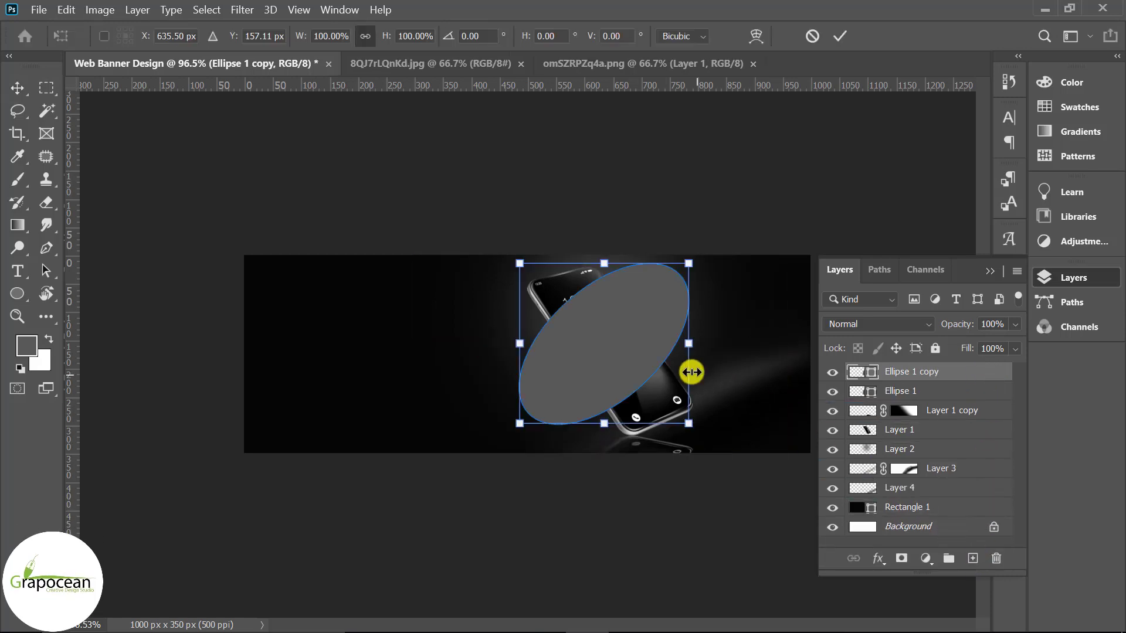
scroll(573, 306, "up", 5)
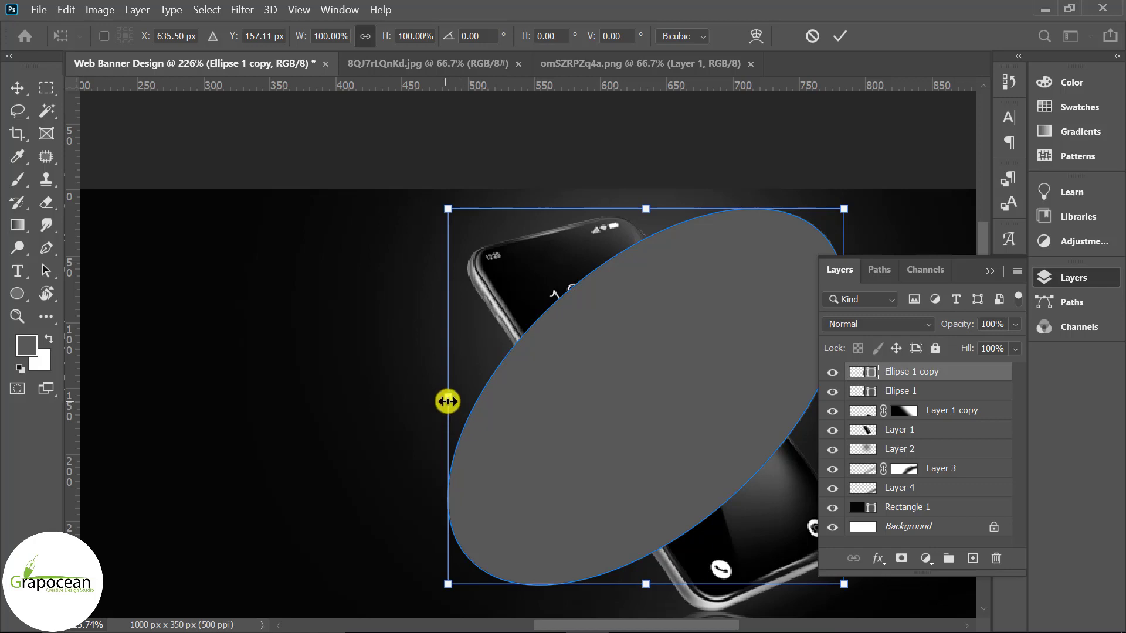
left_click_drag(447, 401, 451, 401)
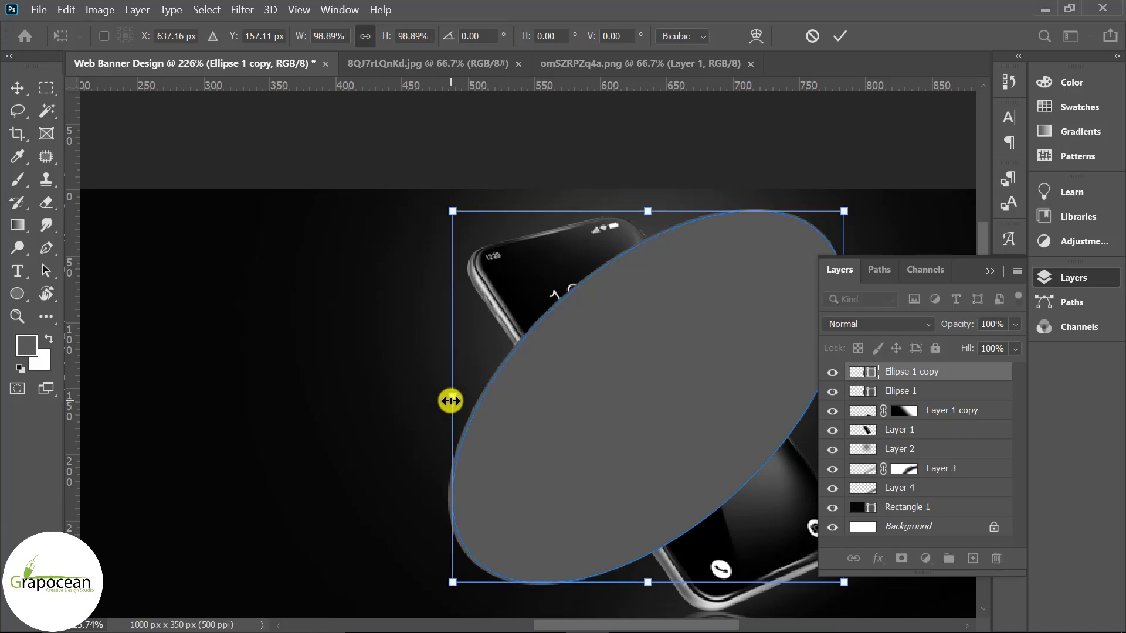
scroll(384, 420, "down", 2)
scroll(692, 287, "up", 4)
scroll(680, 289, "up", 2)
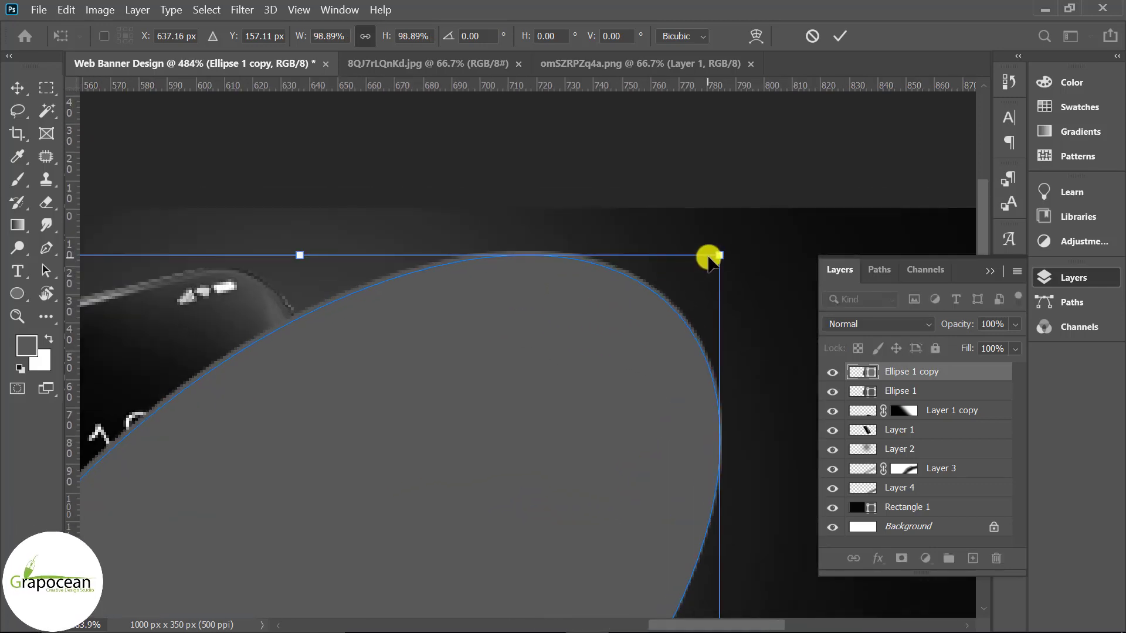
Finish scaling the copy to about 99% and load Ellipse 1's outline as a selection.
left_click_drag(718, 253, 721, 256)
scroll(721, 256, "up", 1)
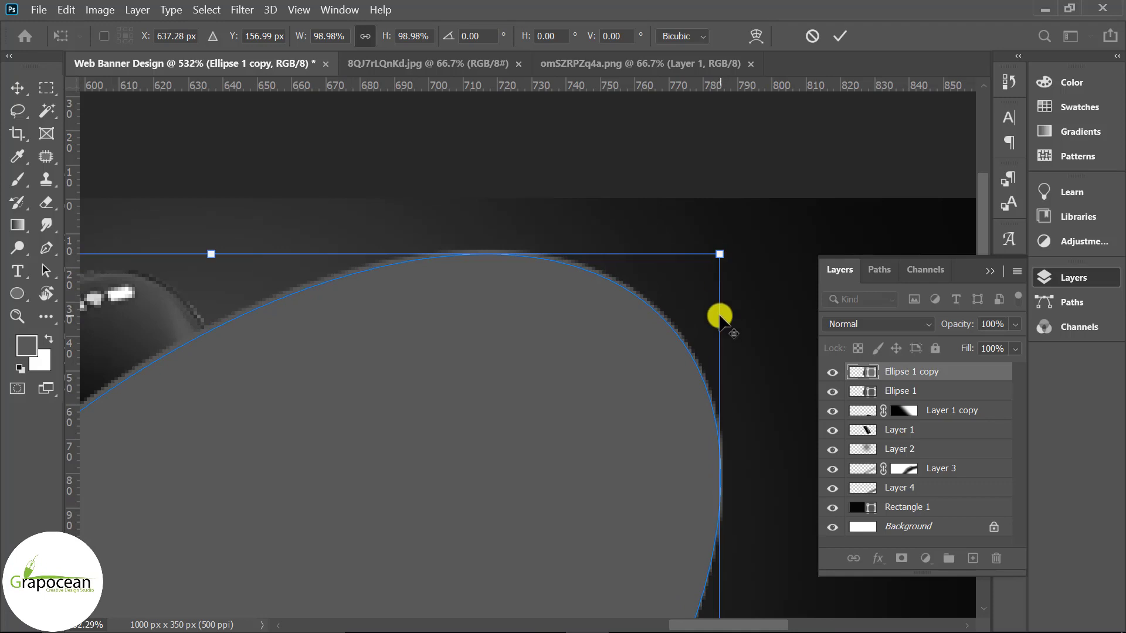
scroll(736, 389, "down", 3)
scroll(736, 390, "down", 3)
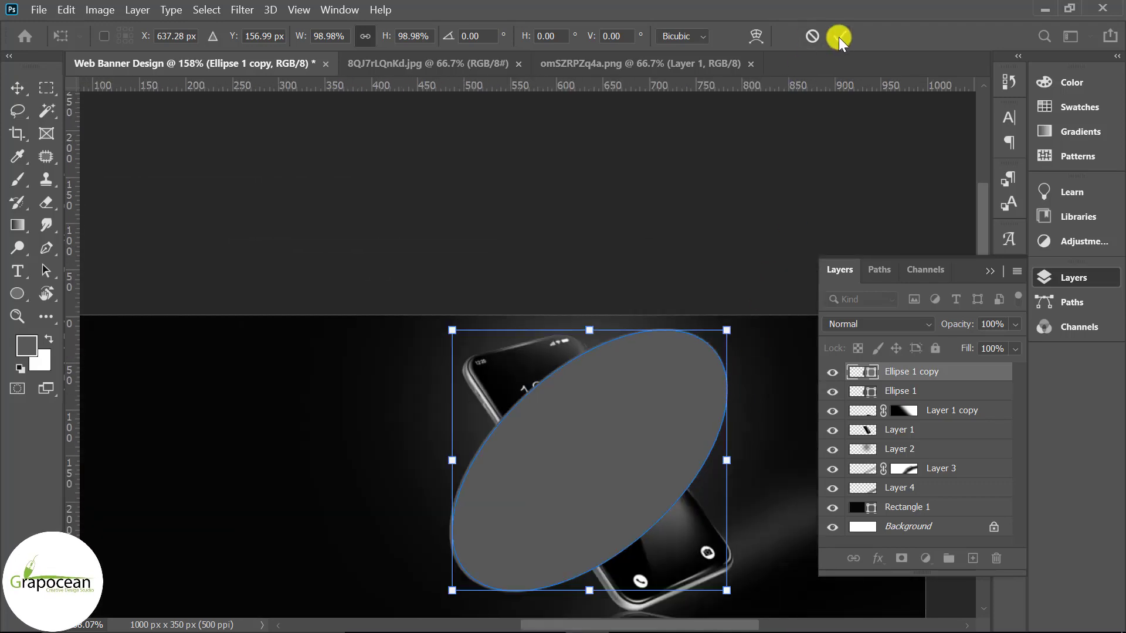
left_click(839, 37)
left_click(897, 374)
left_click(860, 391)
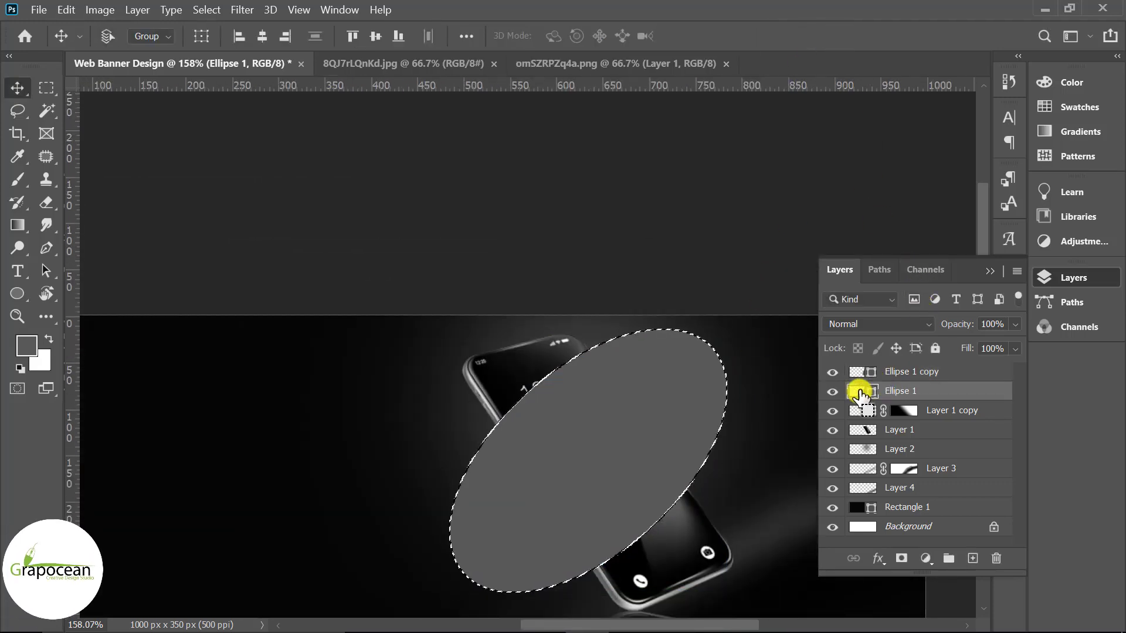
Invert the selection, mask Ellipse 1 copy with it, and hide the original Ellipse 1.
key("ctrl+shift+i")
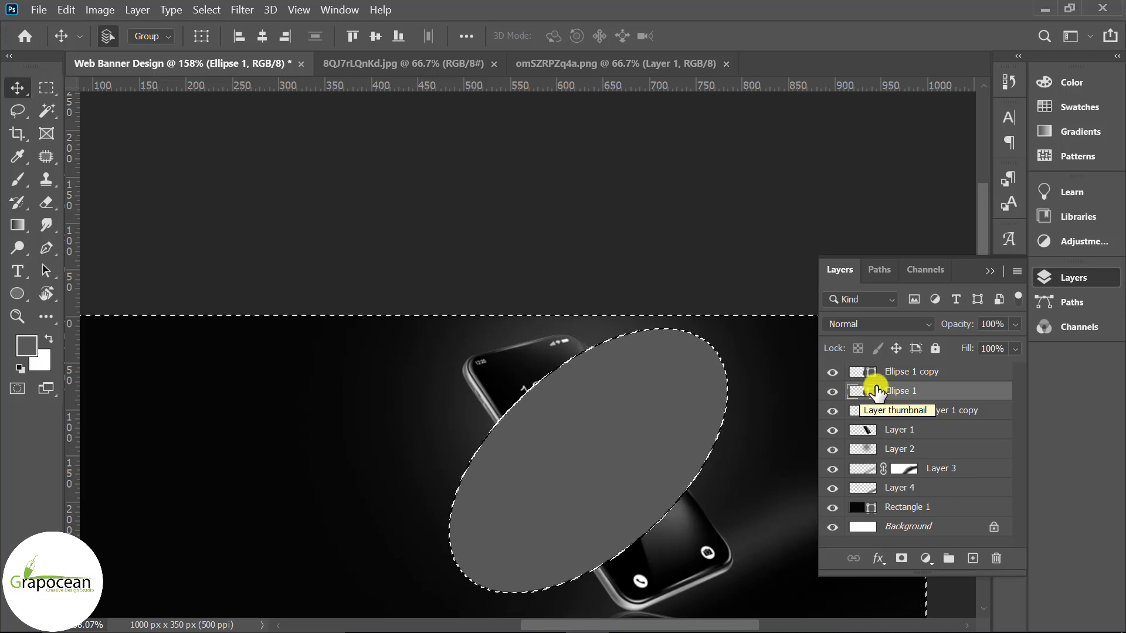
left_click(902, 372)
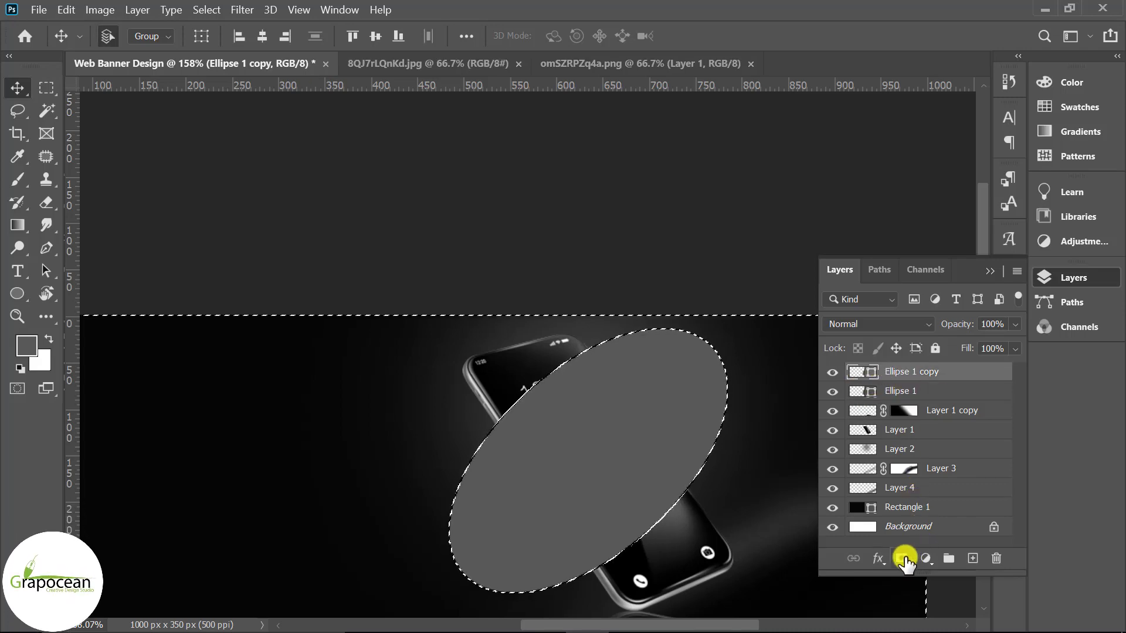
left_click(902, 558)
left_click(831, 391)
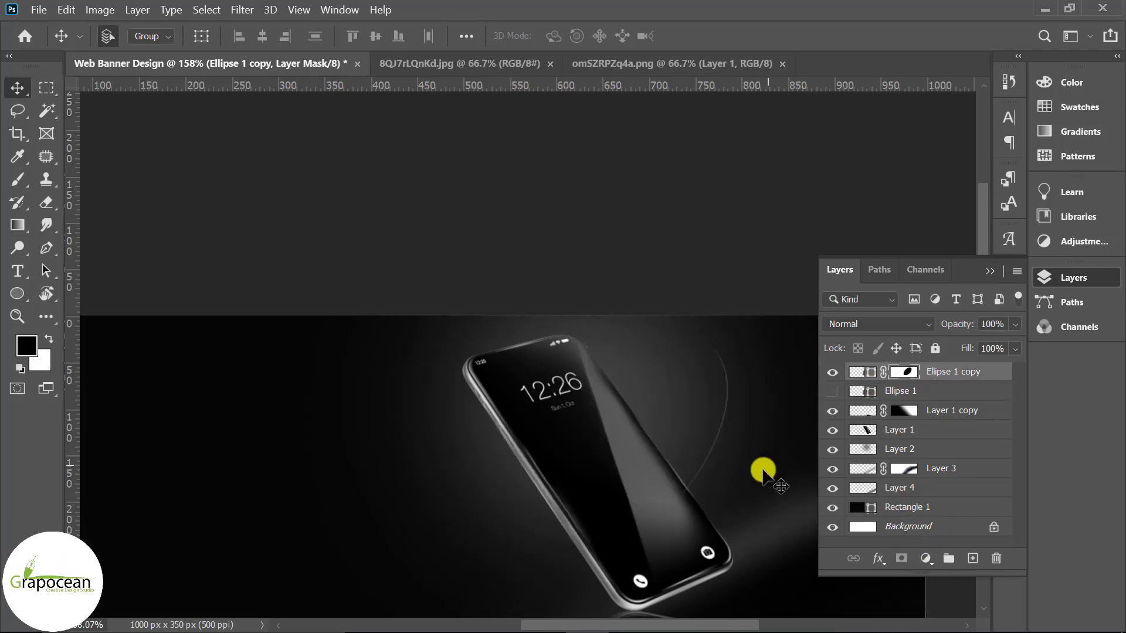
scroll(762, 472, "up", 1)
scroll(749, 487, "up", 1)
scroll(728, 351, "up", 1)
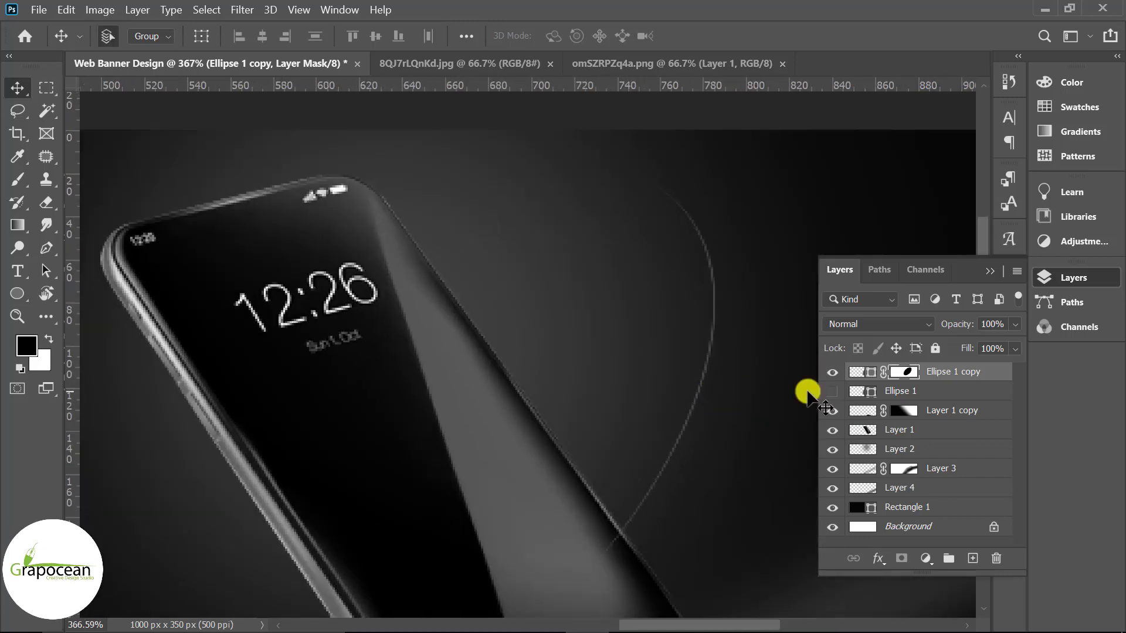
Change the Ellipse 1 copy shape's colour to white from the swatches.
left_click(856, 372)
left_click(17, 294)
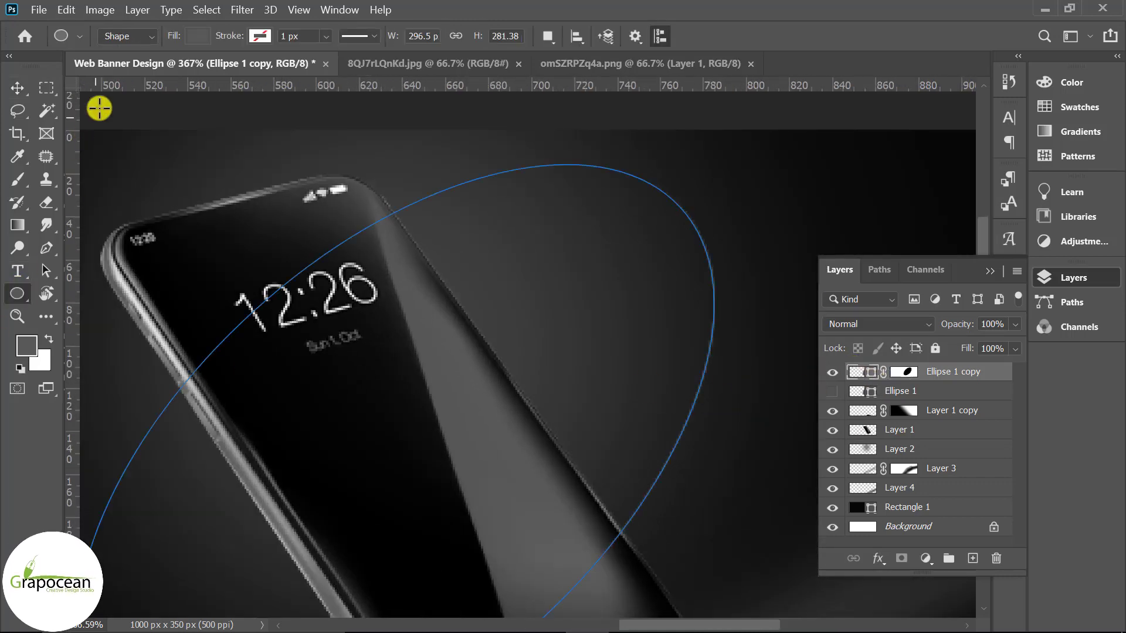
left_click(190, 35)
left_click(261, 129)
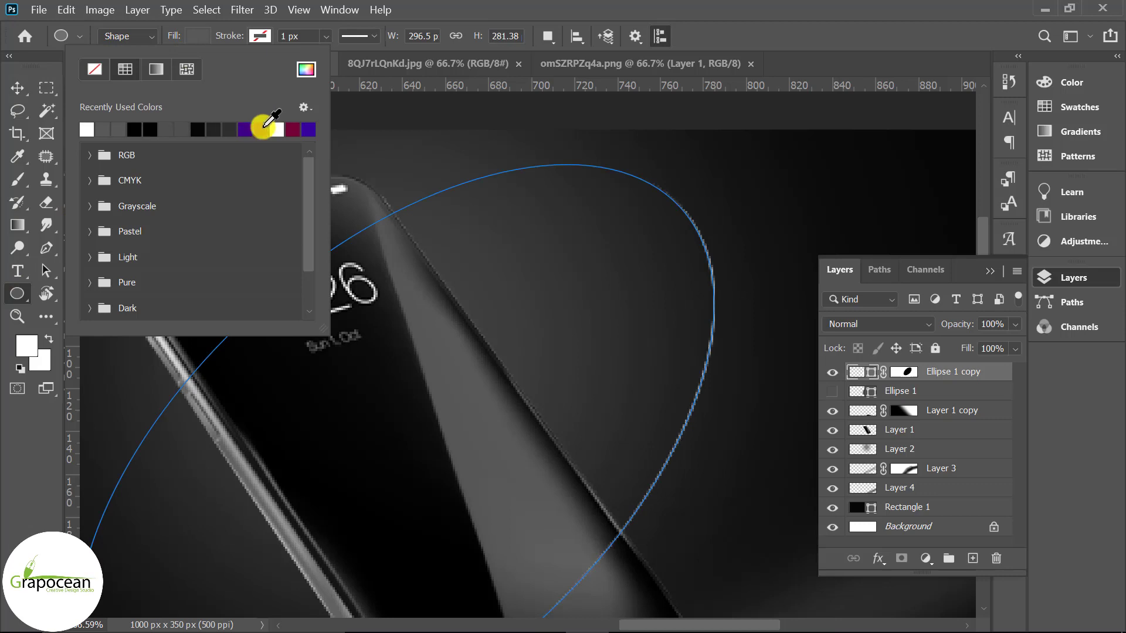
left_click(19, 85)
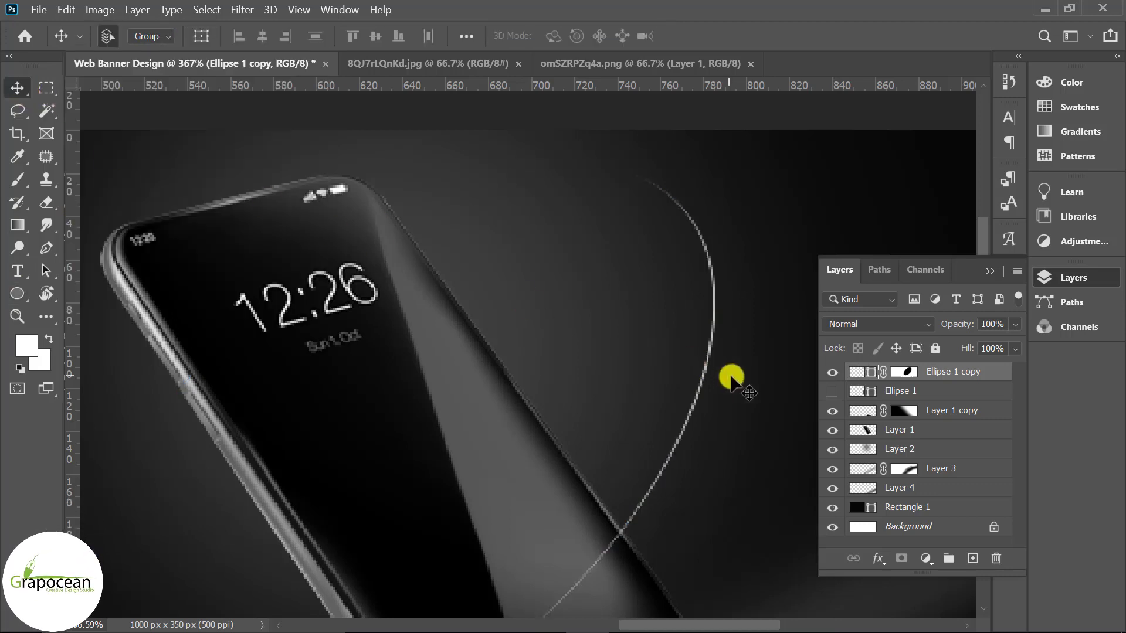
scroll(743, 386, "down", 3)
scroll(745, 390, "down", 3)
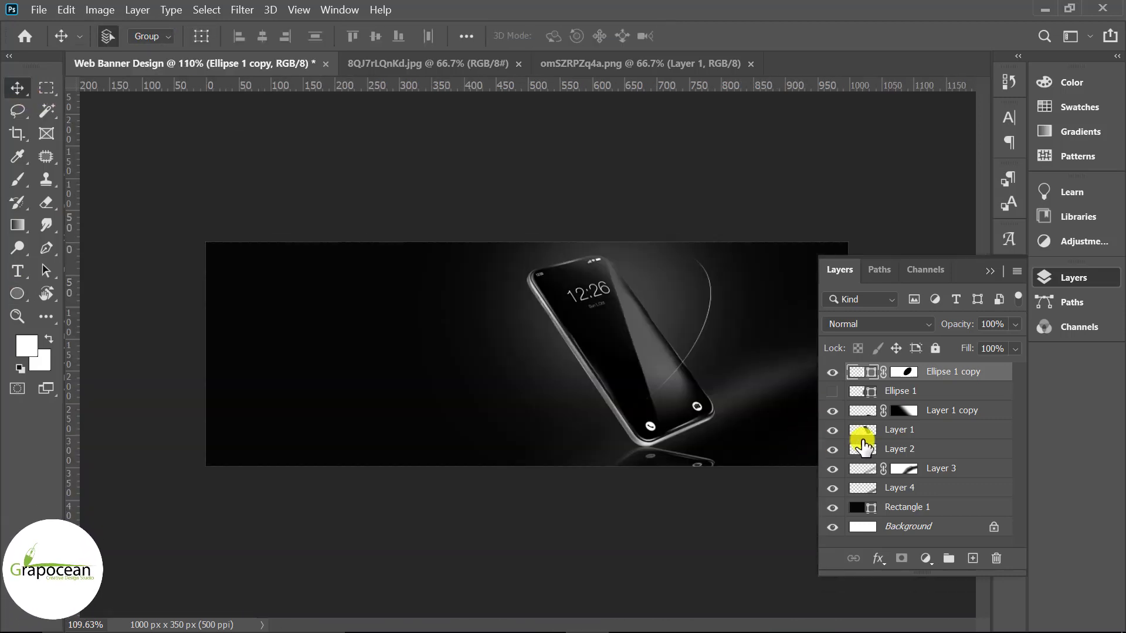
Duplicate the white arc layer as Ellipse 1 copy 2.
left_click_drag(865, 431, 891, 437)
scroll(742, 346, "up", 1)
scroll(803, 310, "up", 2)
scroll(768, 302, "up", 3)
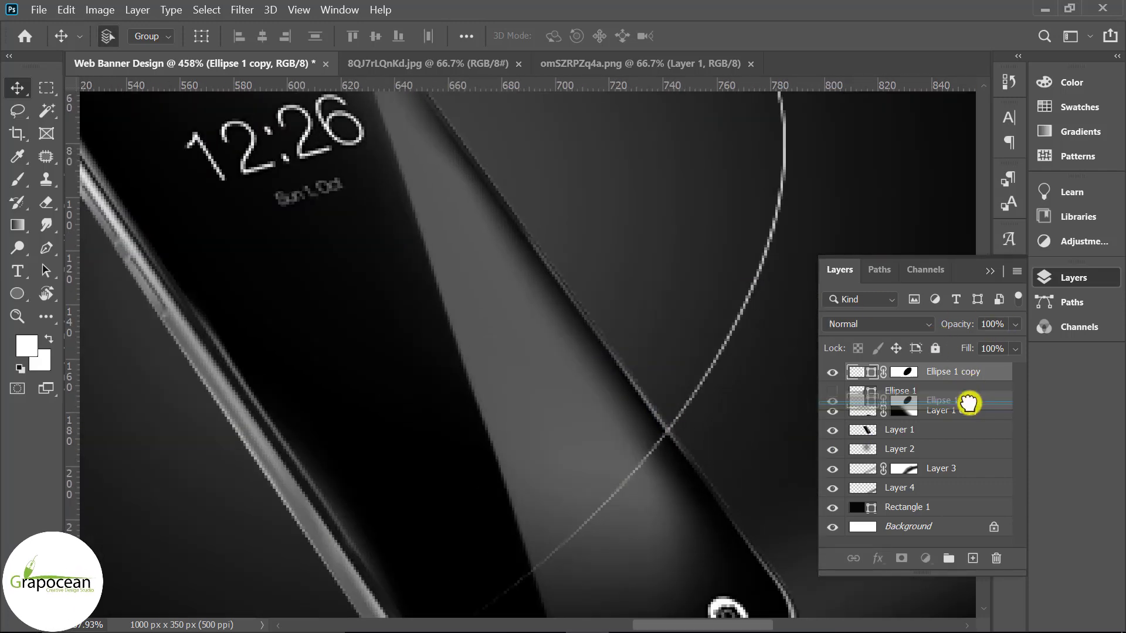
left_click_drag(972, 382, 972, 558)
scroll(768, 528, "down", 5)
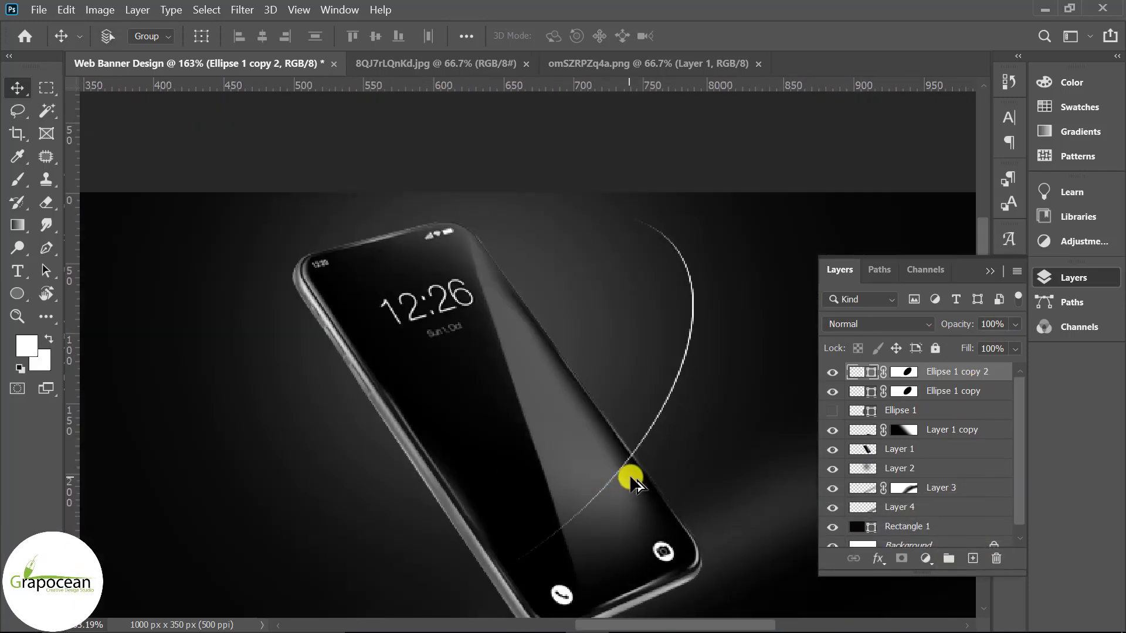
scroll(628, 402, "down", 1)
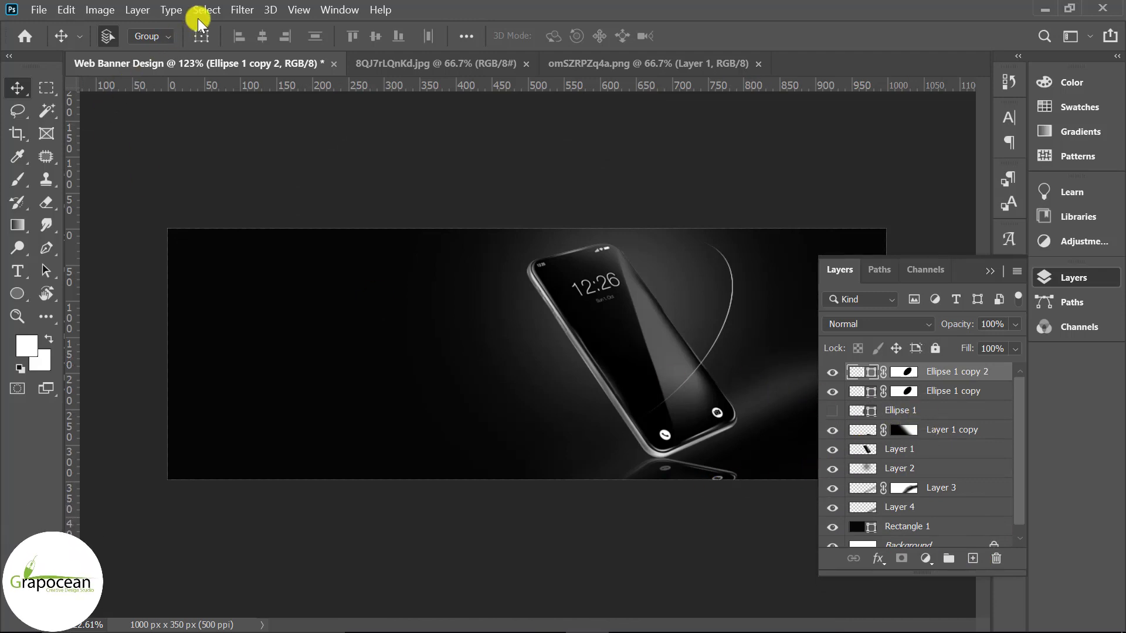
Convert Ellipse 1 copy 2 into a smart object.
right_click(891, 373)
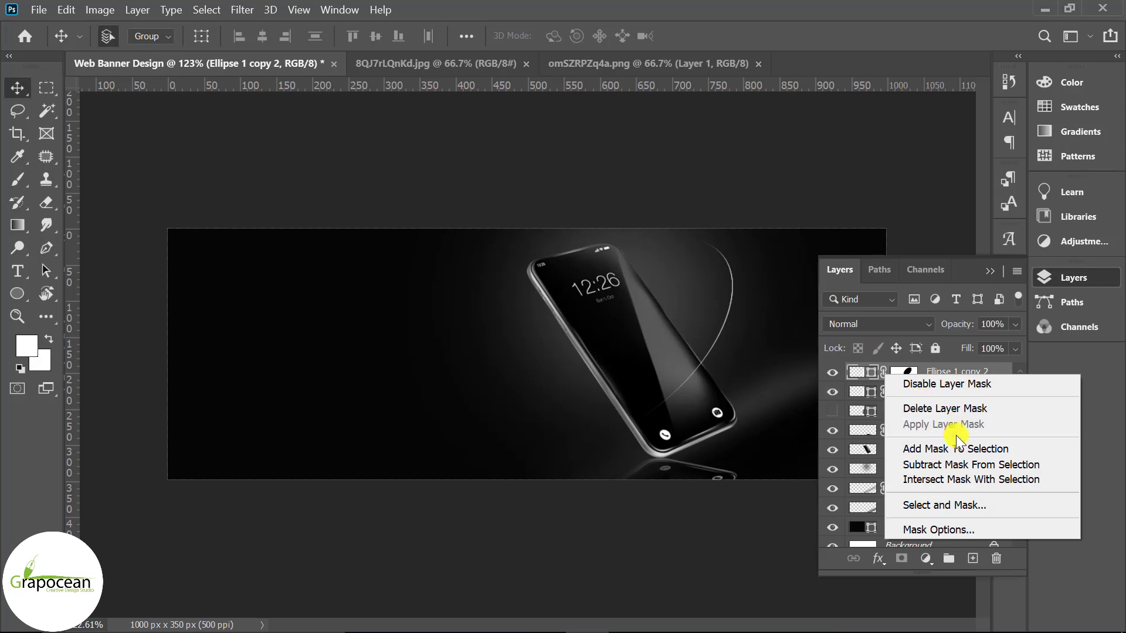
left_click(886, 393)
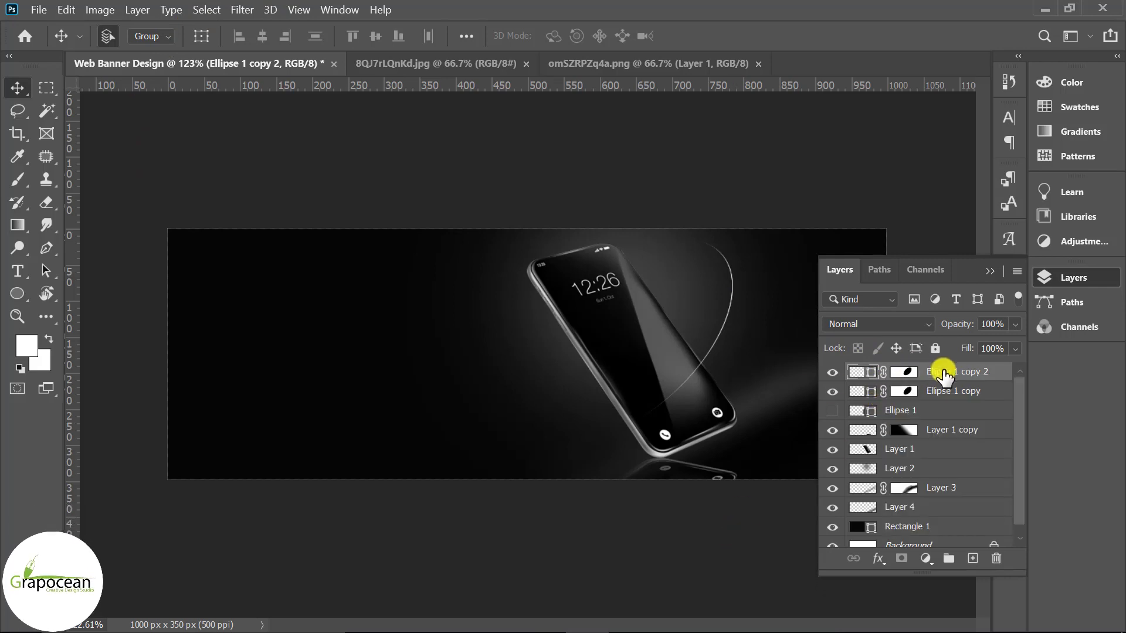
right_click(944, 372)
left_click(784, 249)
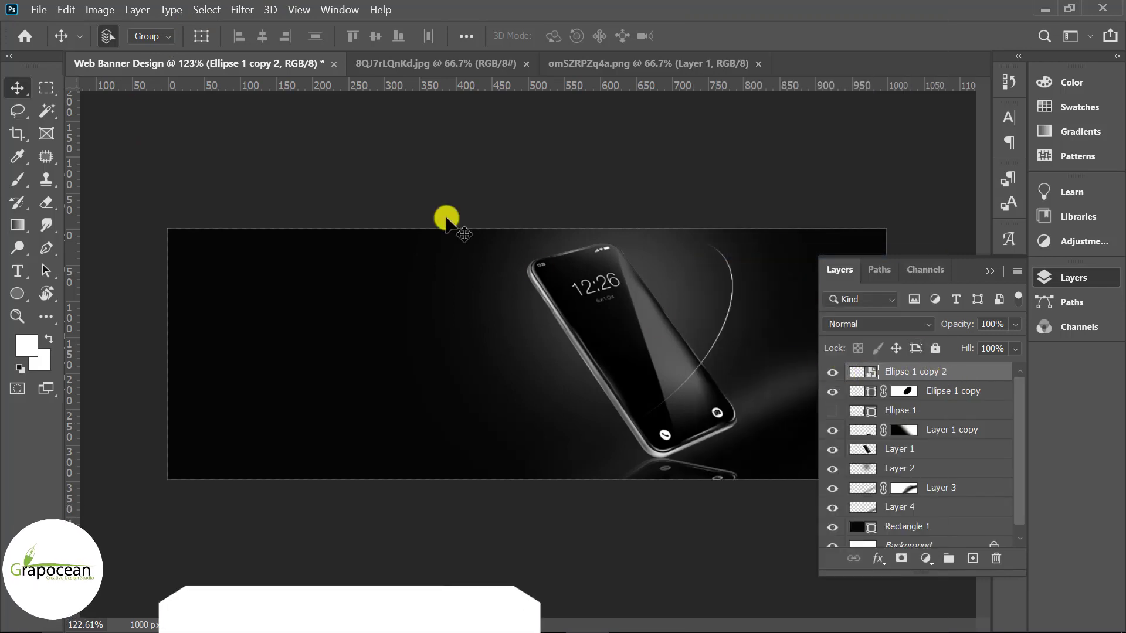
Apply a Motion Blur with angle 3 and distance 12 to Ellipse 1 copy 2.
left_click(243, 11)
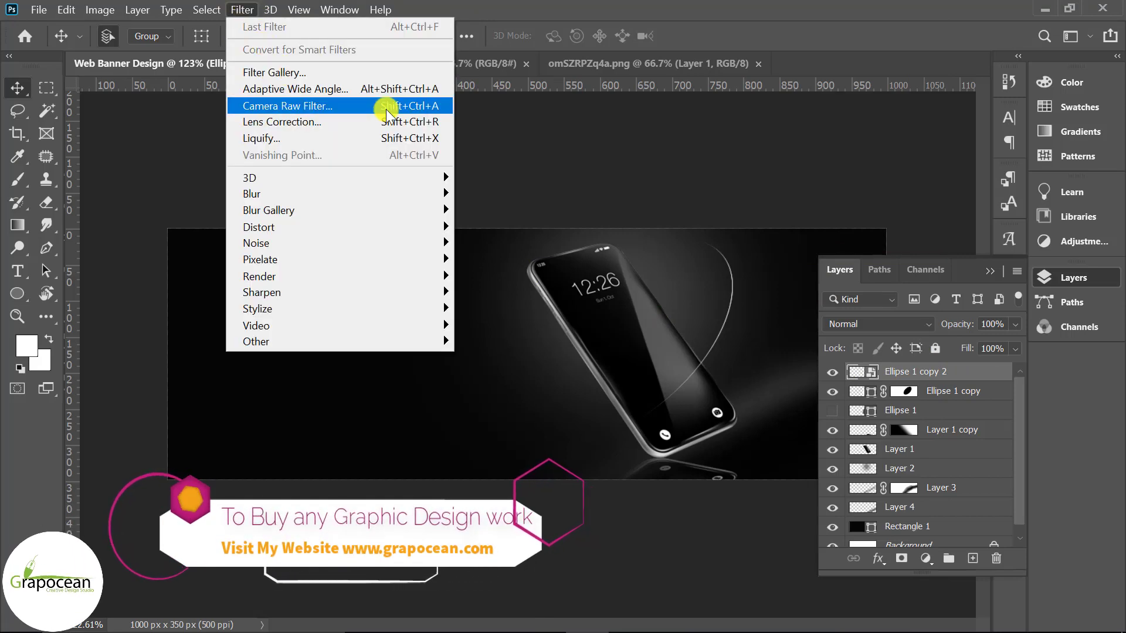
mouse_move(255, 193)
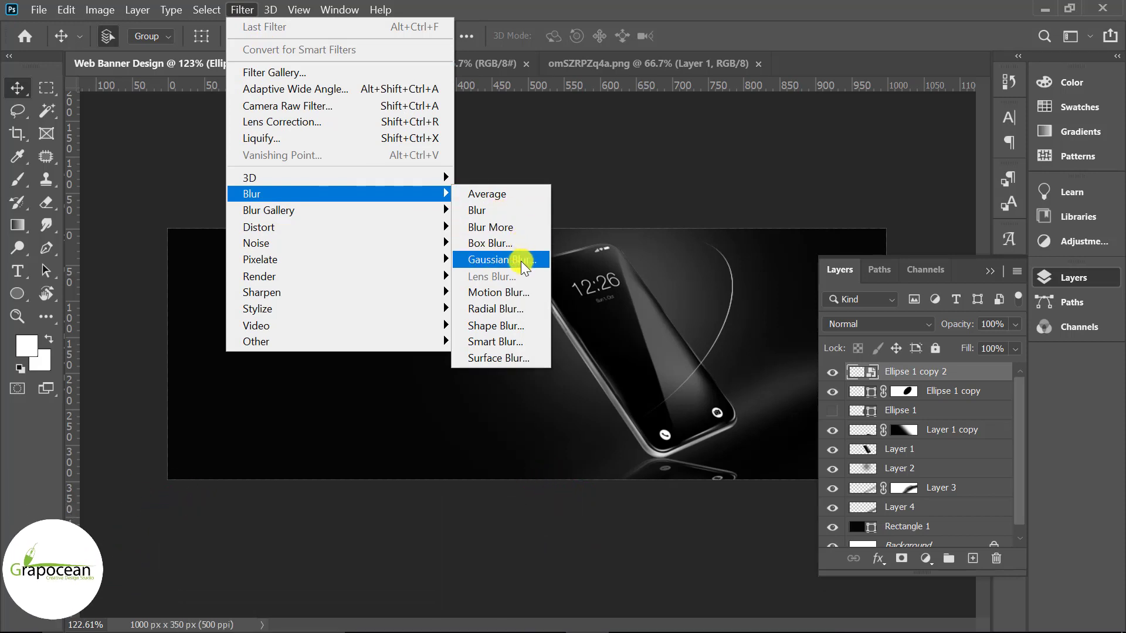
left_click(514, 294)
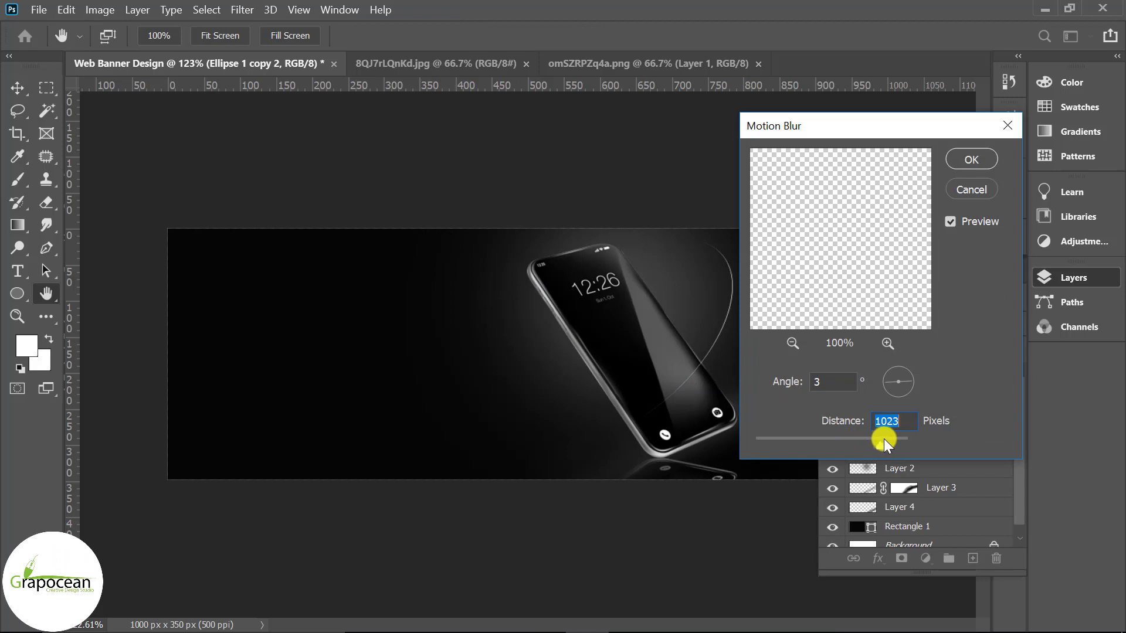
mouse_move(809, 437)
left_mouse_down()
mouse_move(755, 438)
mouse_move(768, 439)
left_mouse_up()
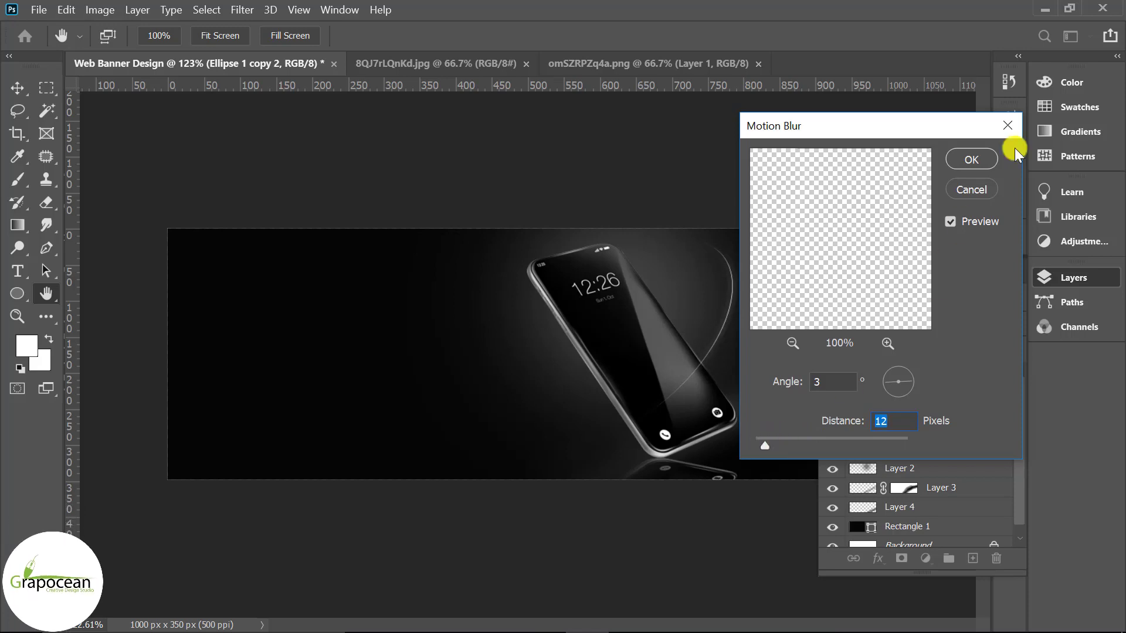
left_click(971, 159)
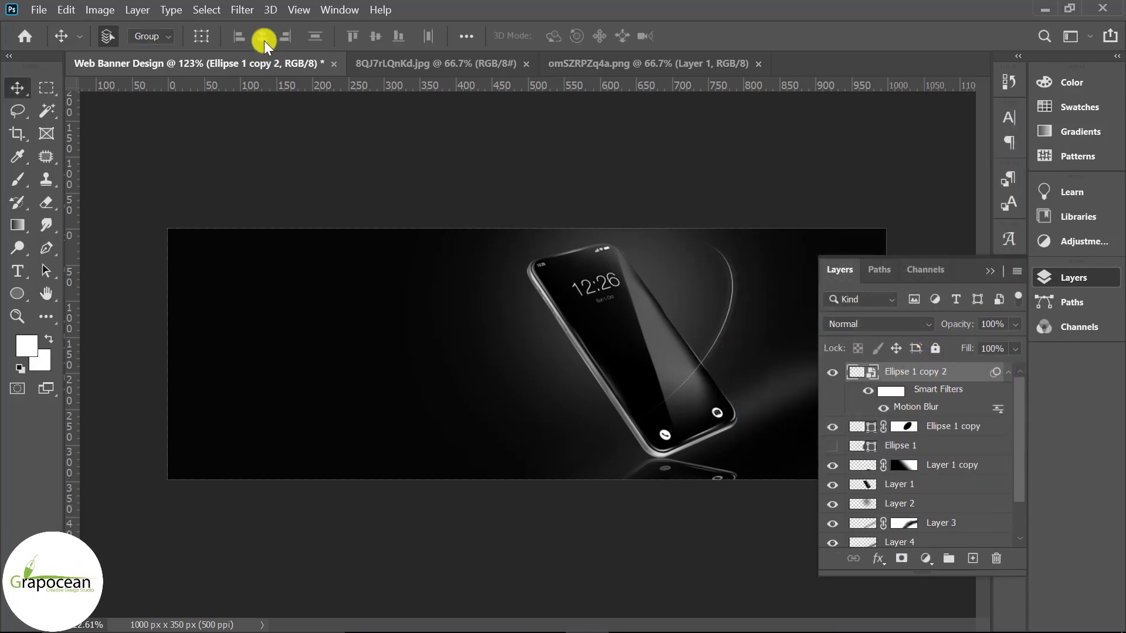
Add a 3.5 px Gaussian Blur, then move the sharp Ellipse 1 copy above the blurred one.
left_click(241, 10)
mouse_move(339, 193)
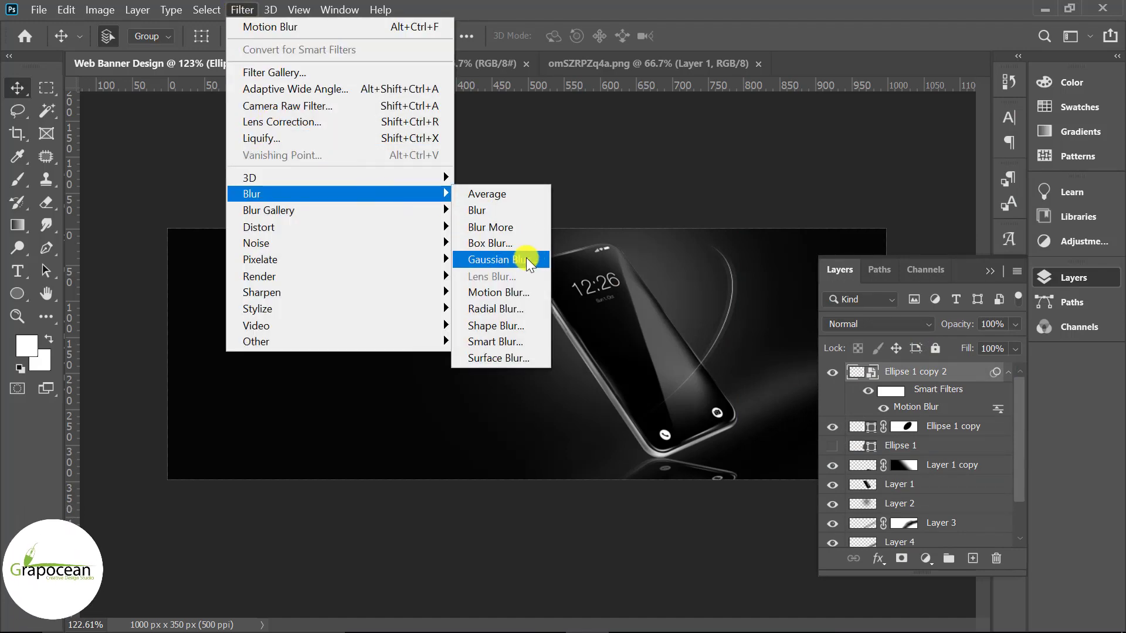
left_click(524, 260)
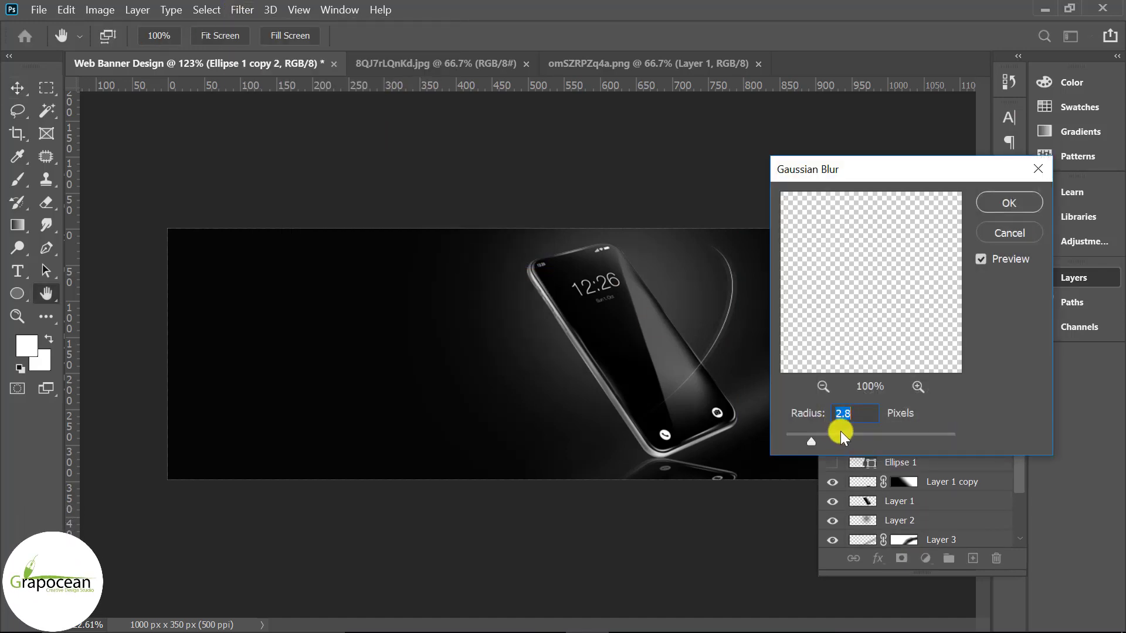
mouse_move(839, 434)
left_mouse_down()
mouse_move(850, 437)
mouse_move(807, 438)
mouse_move(817, 437)
left_mouse_up()
left_click(1007, 203)
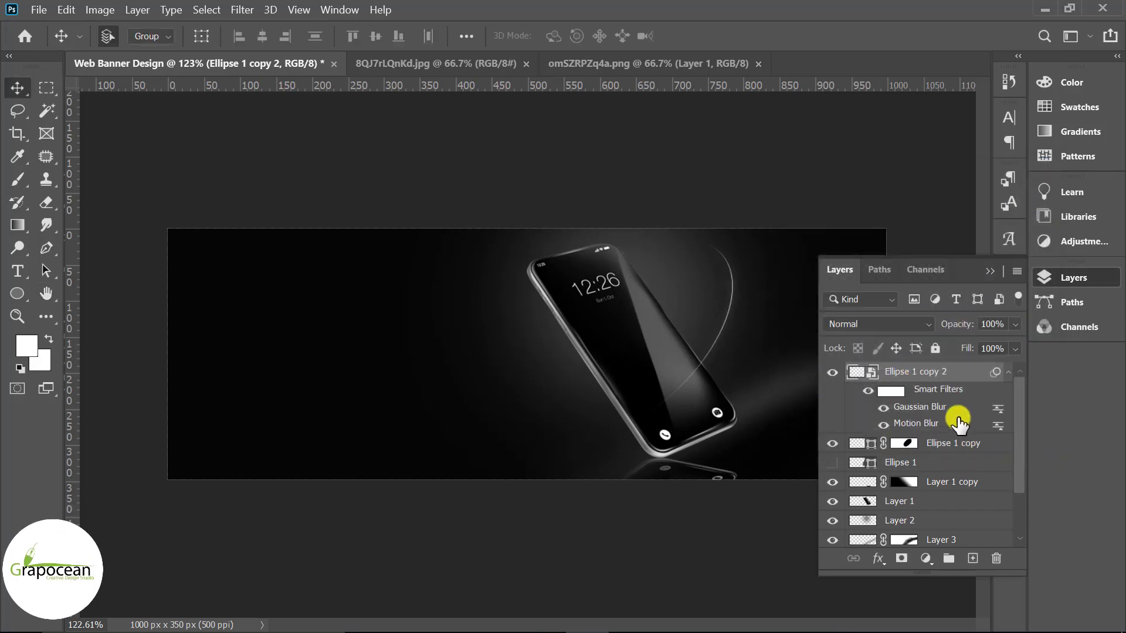
left_click_drag(965, 449, 948, 369)
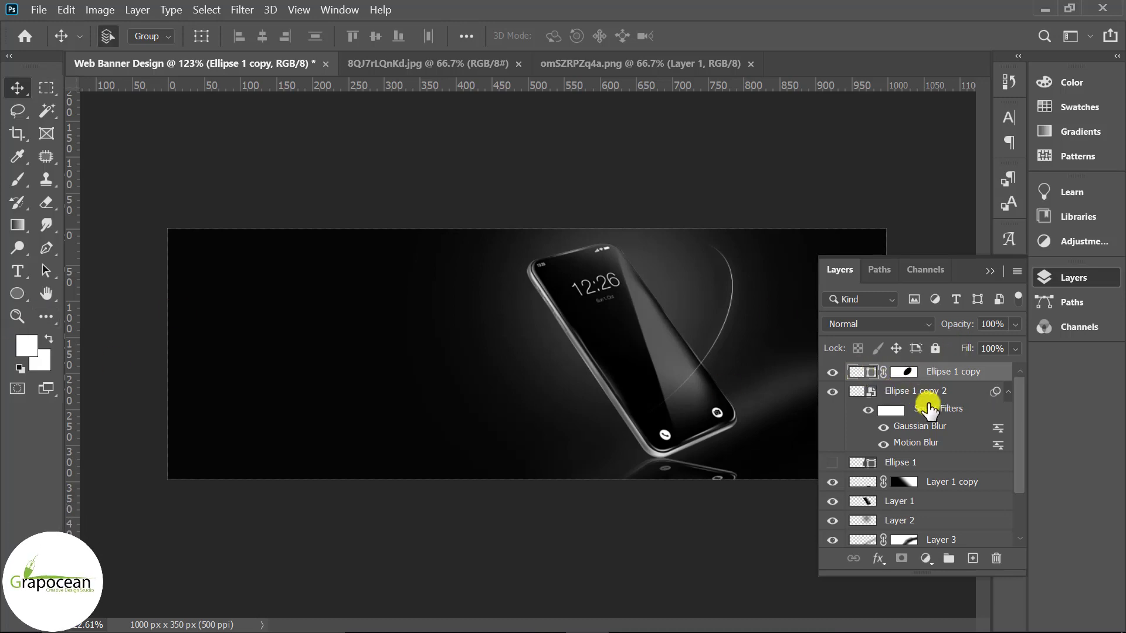
Merge duplicates of both arc layers into an Ellipse 1 copy 4 smart object set to Soft Light.
left_click(956, 385)
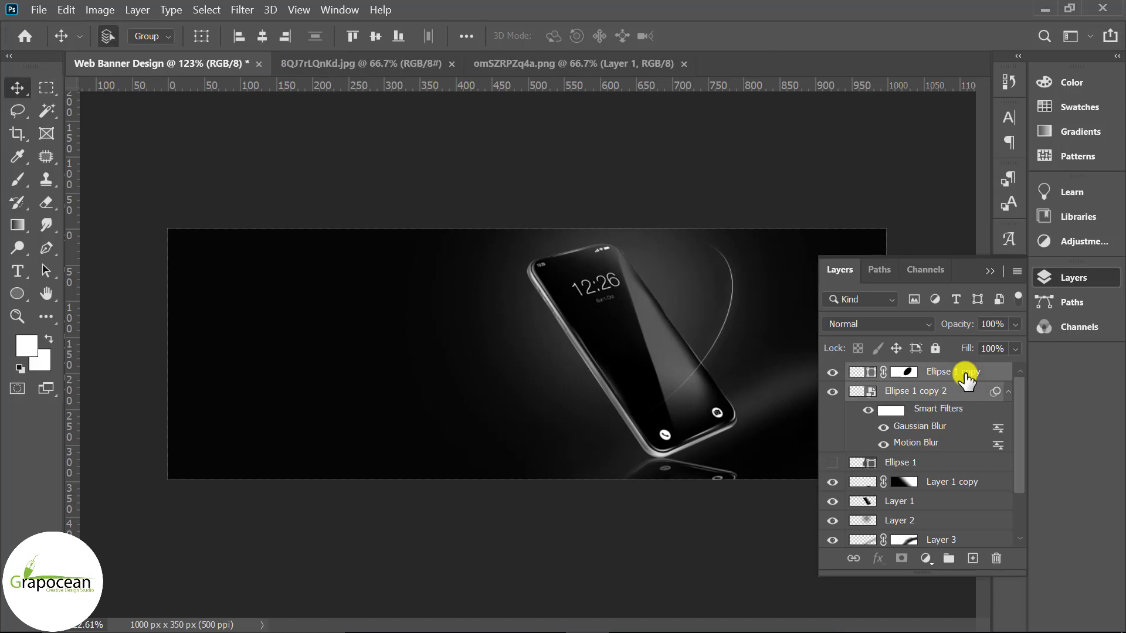
key("ctrl+j")
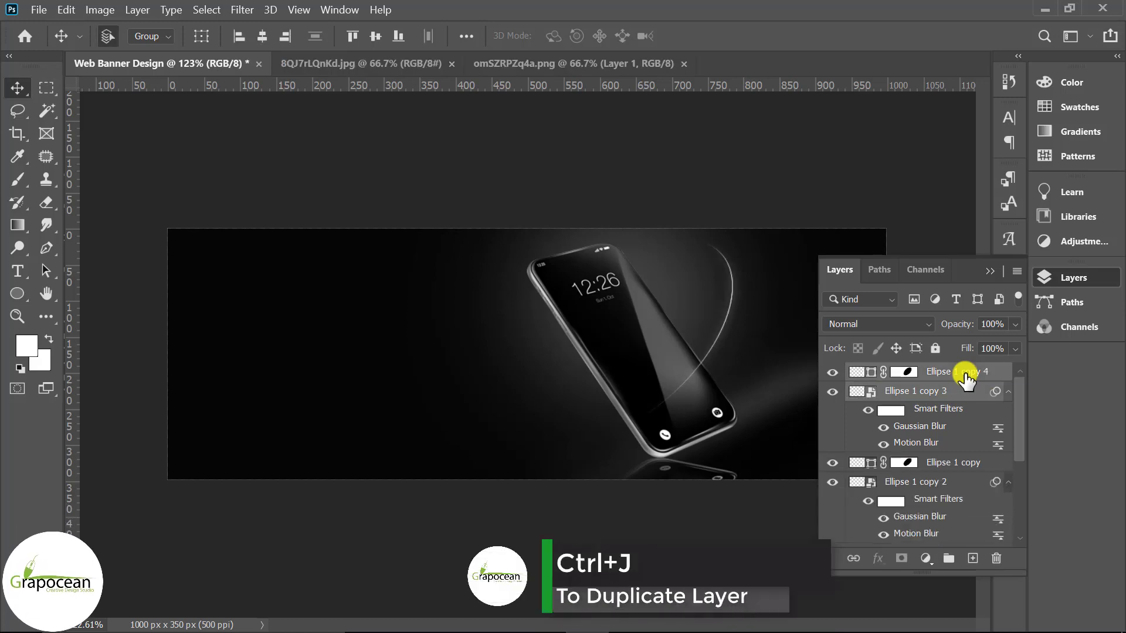
right_click(954, 382)
left_click(779, 257)
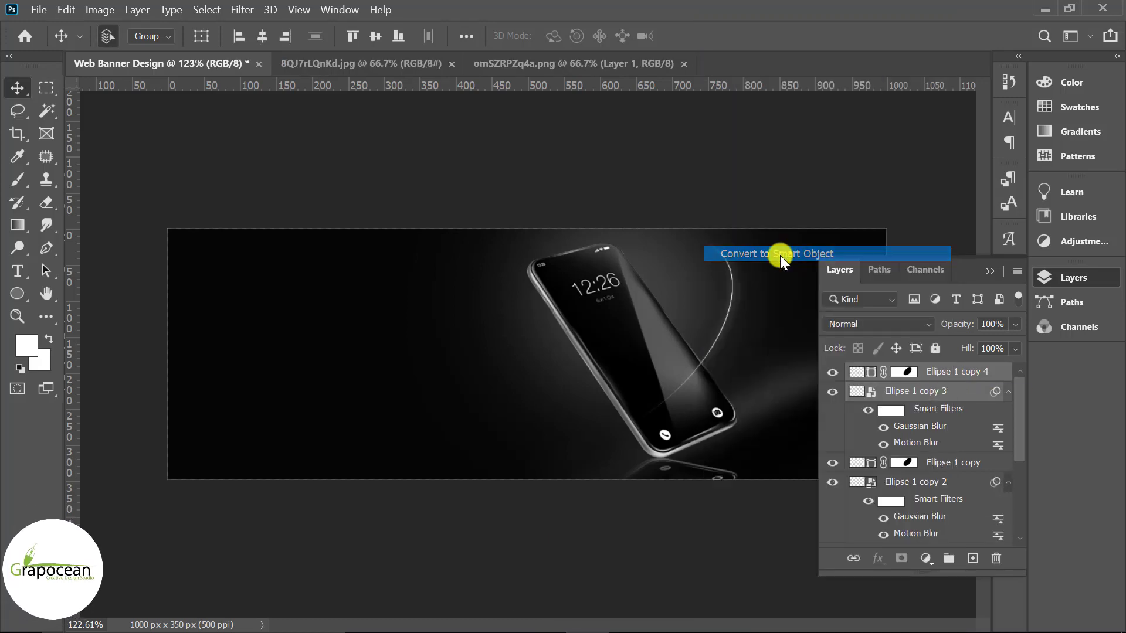
left_click(868, 326)
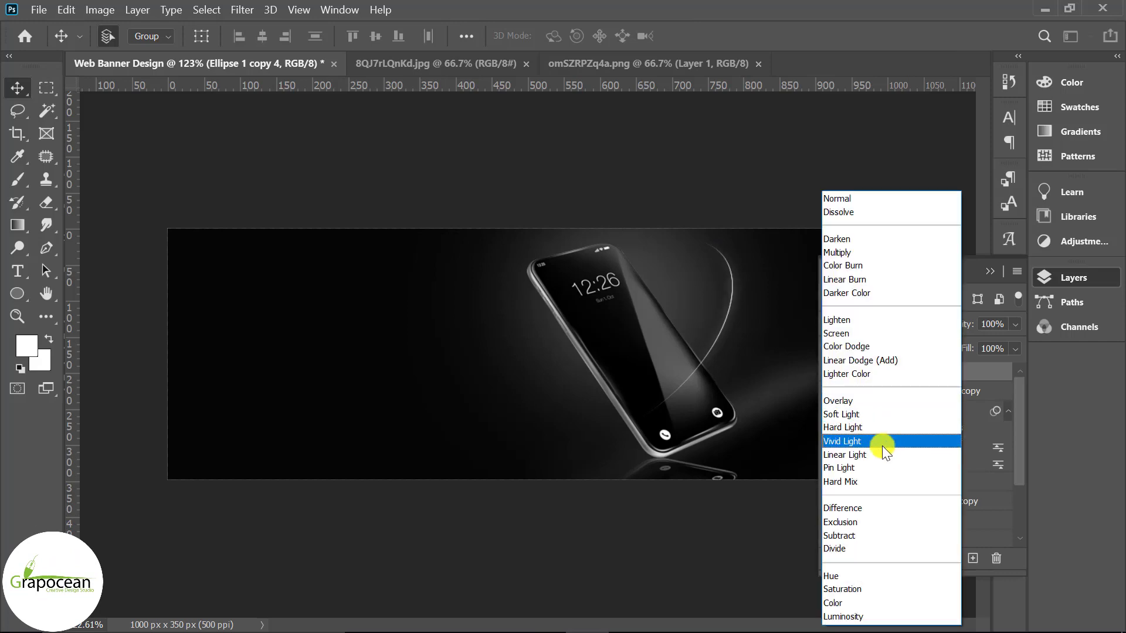
left_click(850, 415)
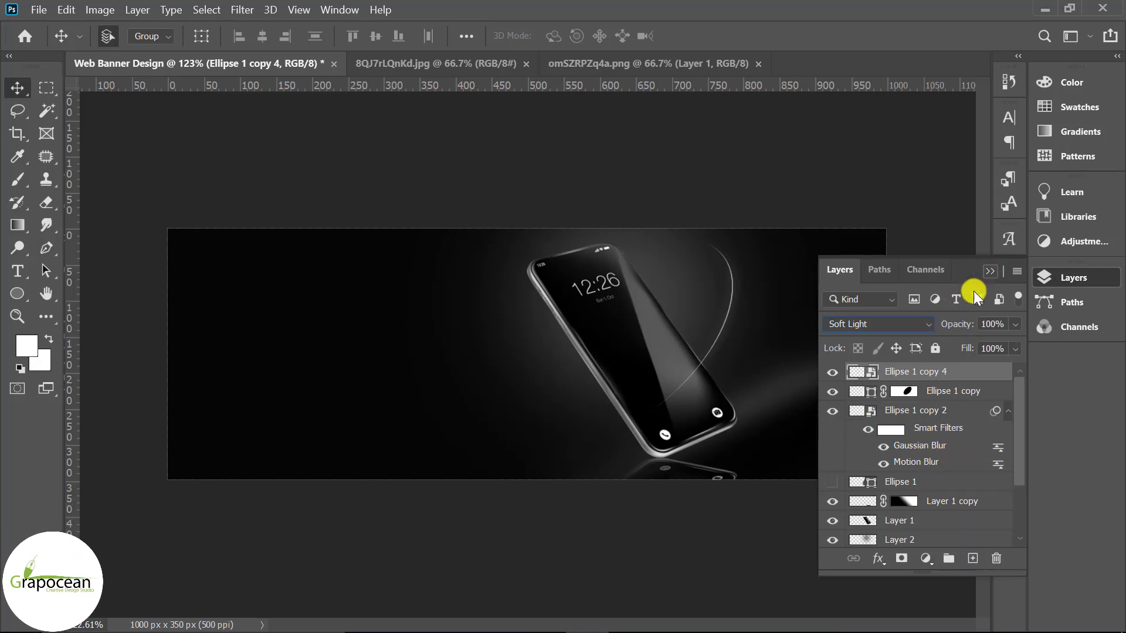
left_click(946, 410, "shift")
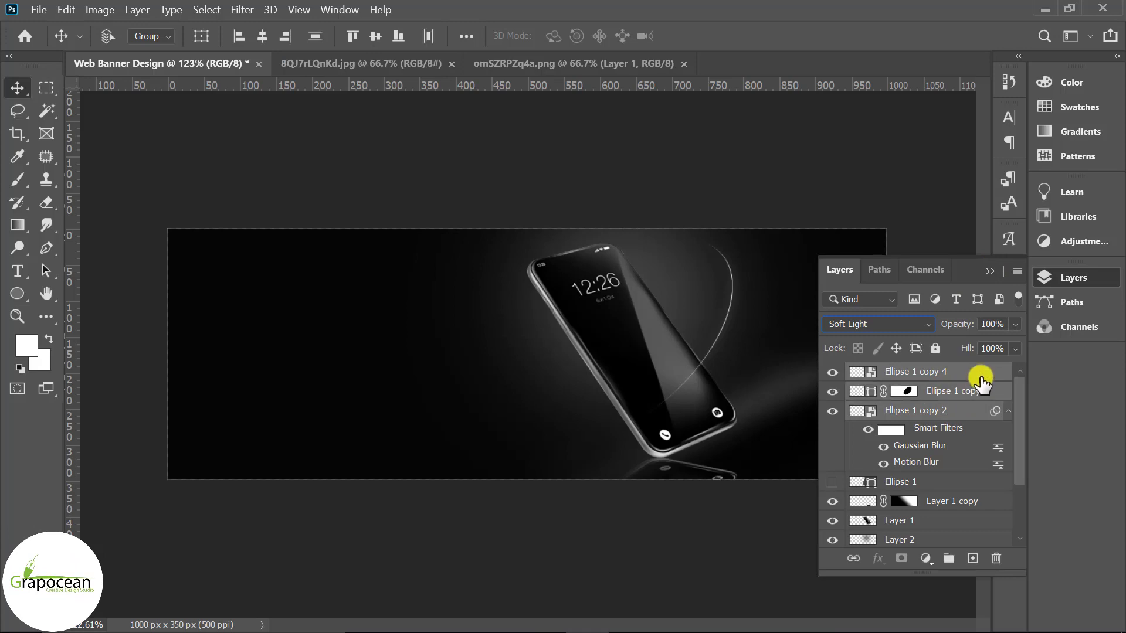
Duplicate the three arc layers twice, rotating each new copy about 8 degrees.
key("ctrl+j")
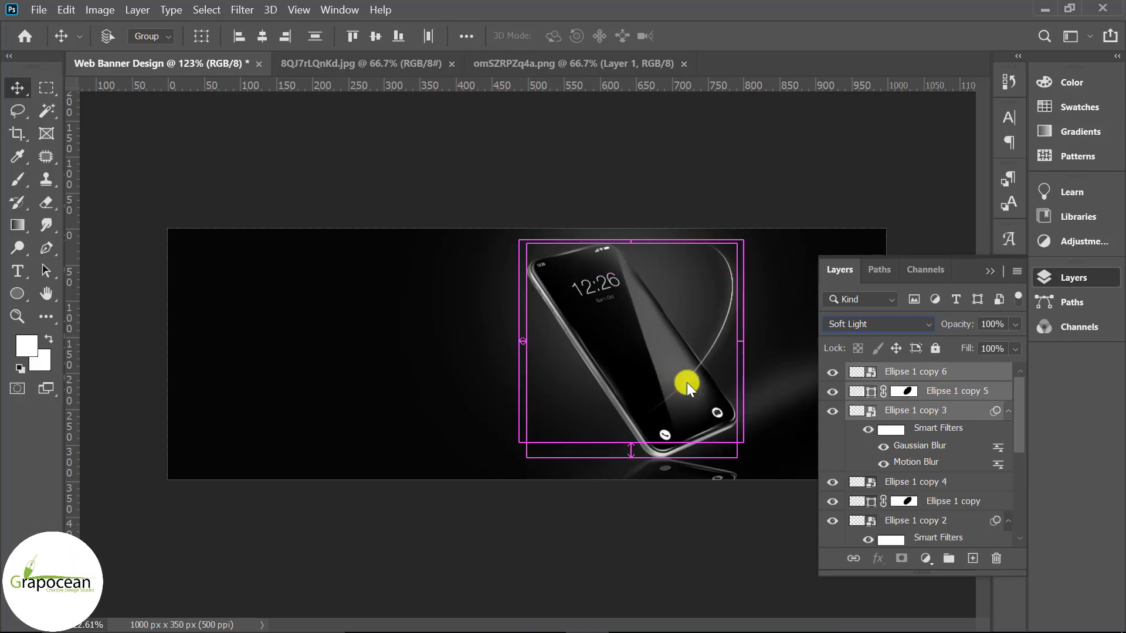
key("ctrl+t")
left_click(662, 280)
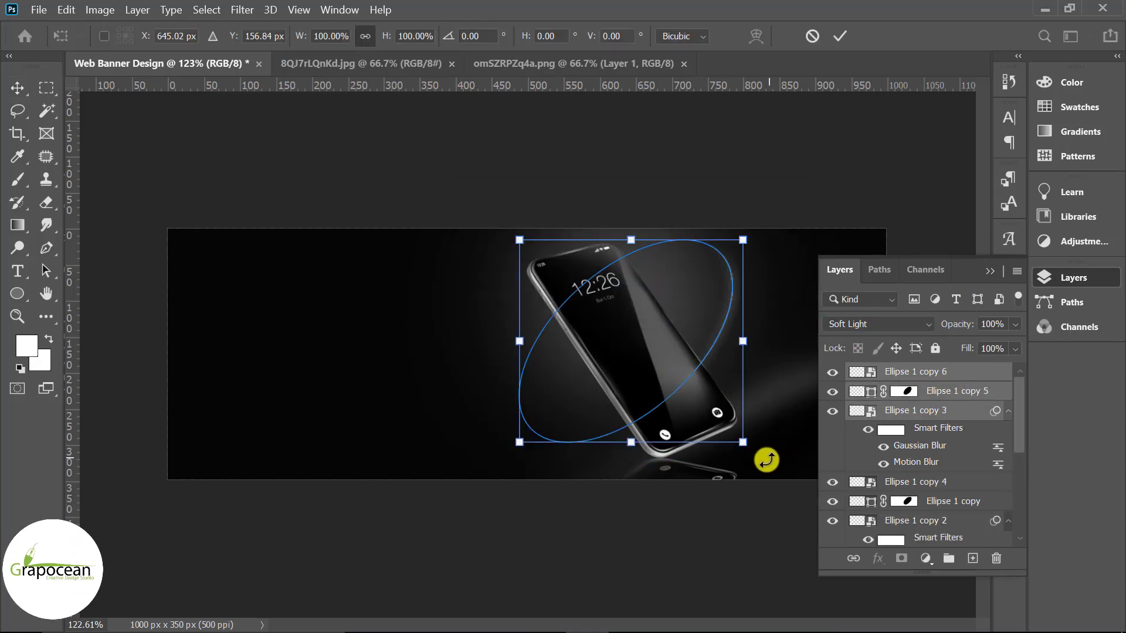
mouse_move(761, 460)
left_mouse_down()
mouse_move(731, 467)
mouse_move(743, 463)
left_mouse_up()
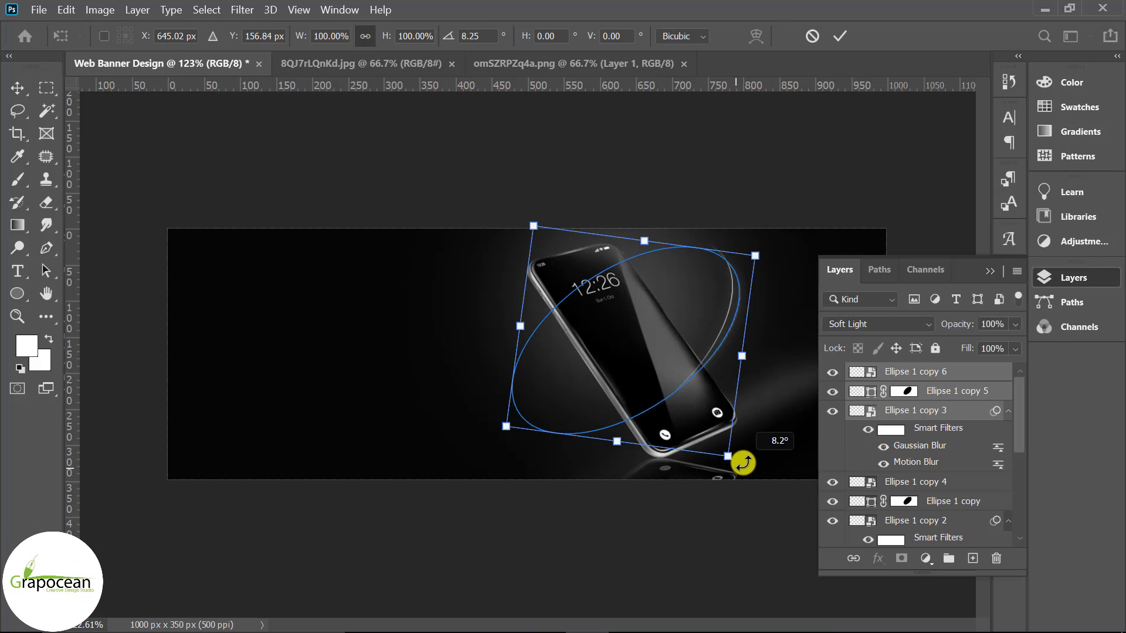
left_click(839, 34)
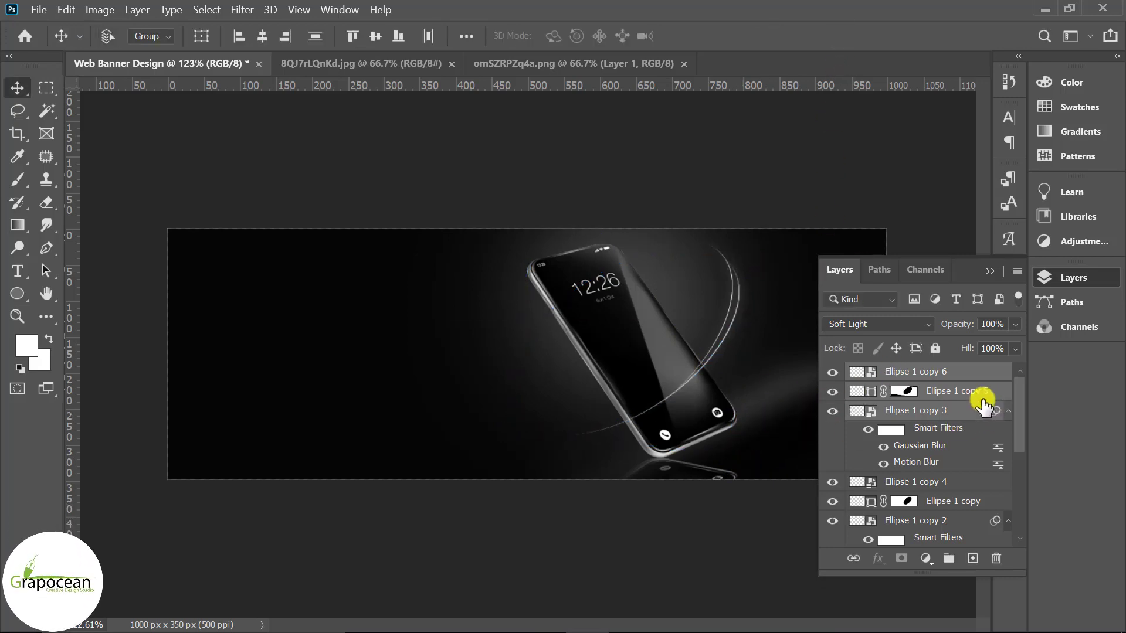
key("ctrl+t")
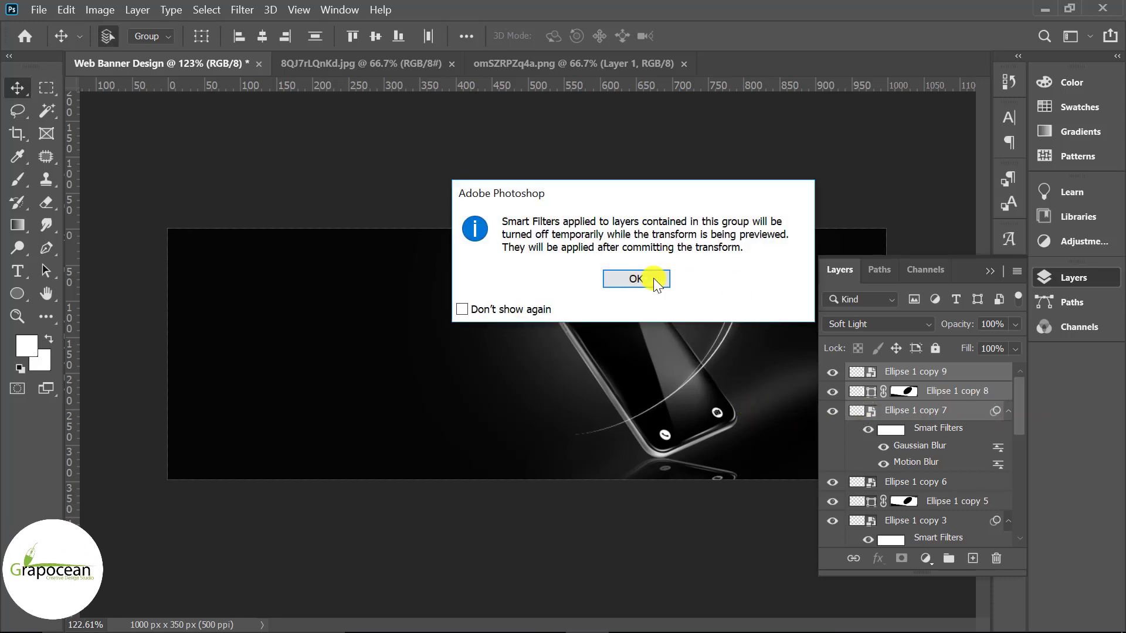
left_click(649, 279)
left_click_drag(749, 465, 746, 470)
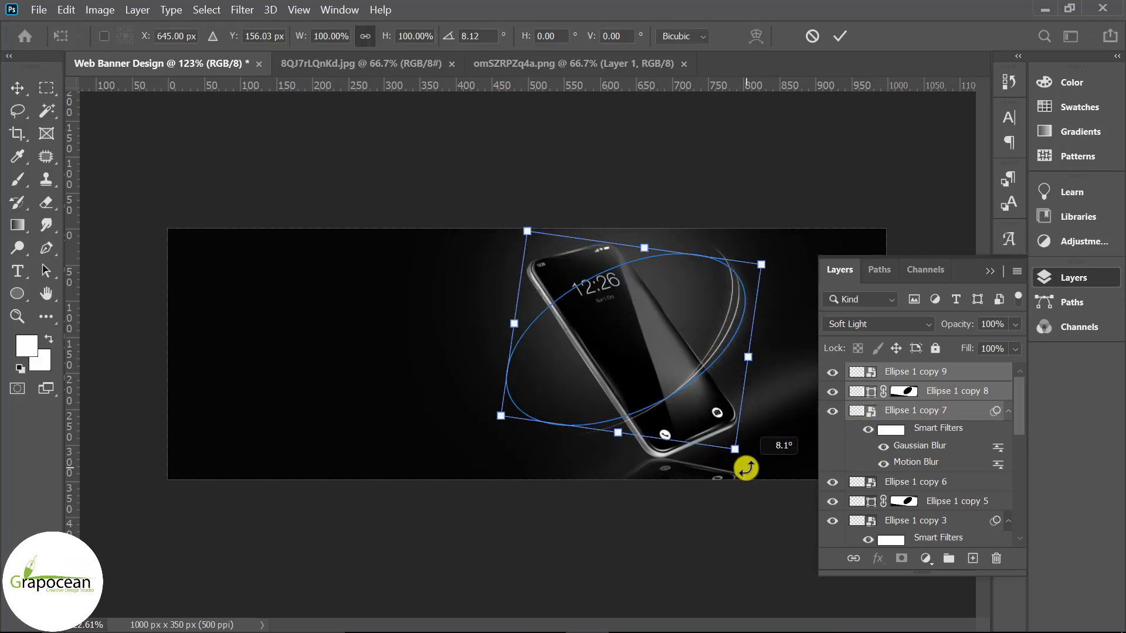
left_click(839, 34)
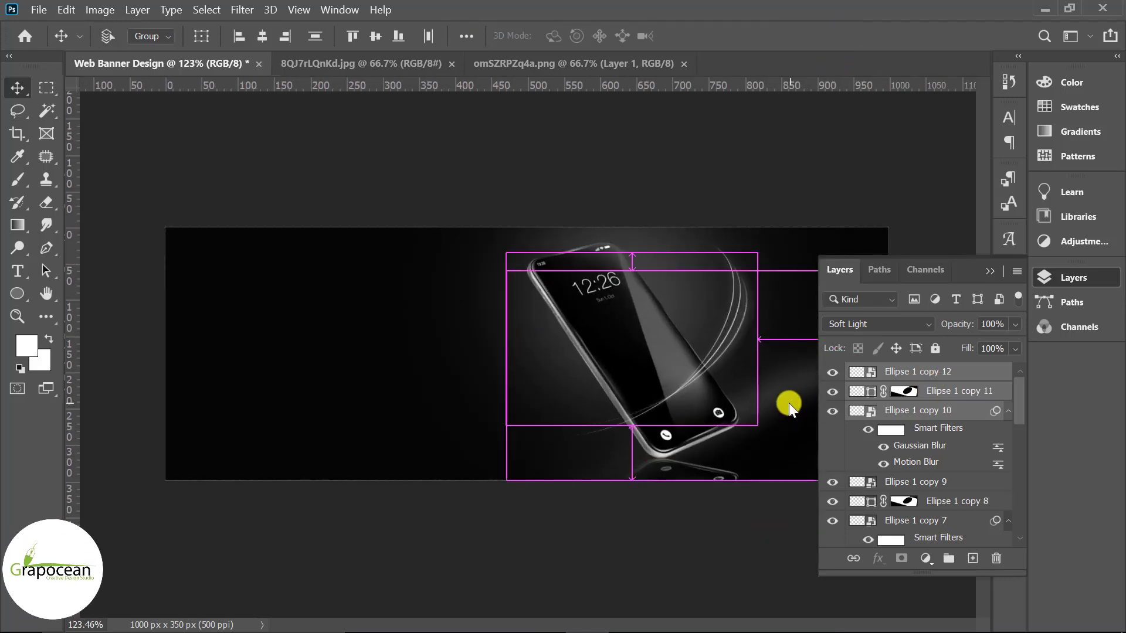
Add two more arc copies, one rotated about 10 degrees, another swung further around the phone.
key("ctrl+t")
left_click(639, 281)
left_click_drag(762, 447, 741, 455)
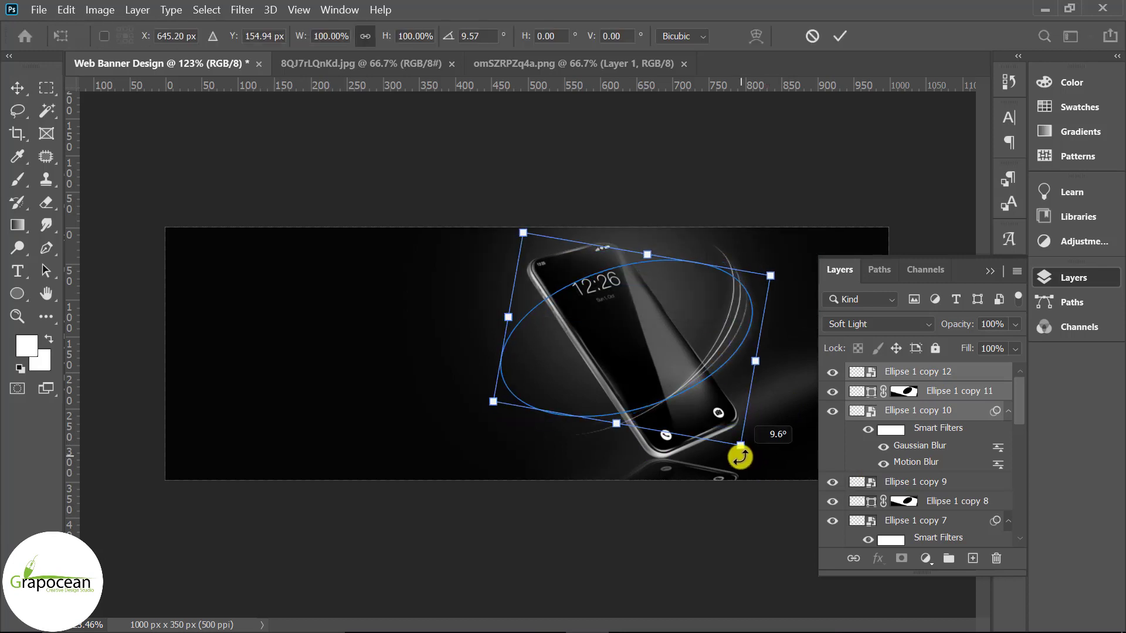
left_click(841, 36)
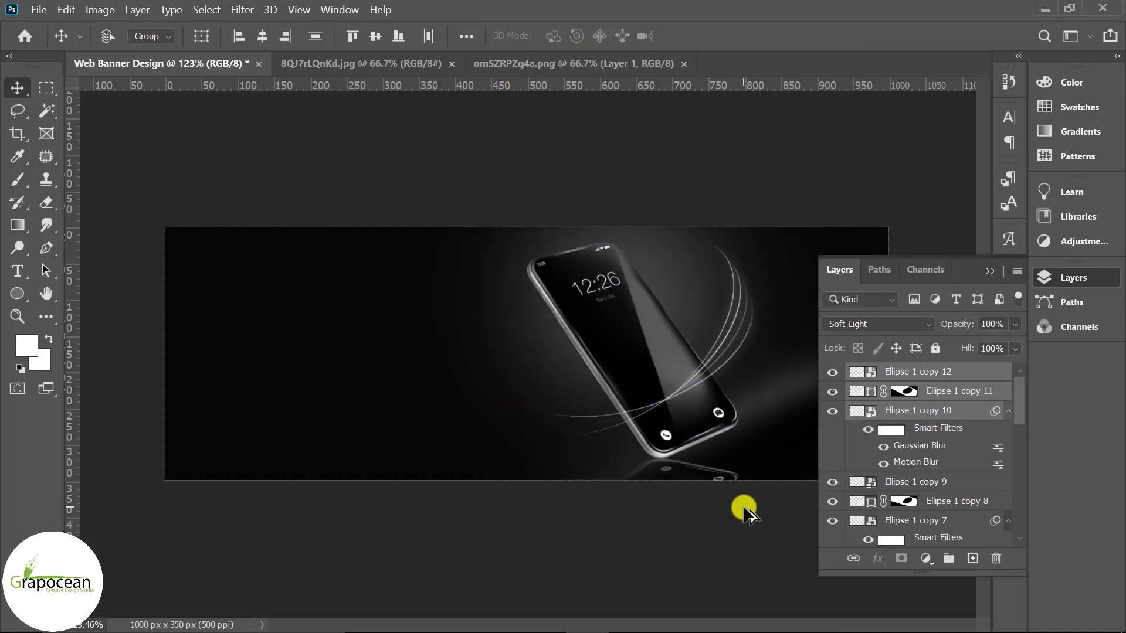
key("ctrl+minus")
key("ctrl+minus")
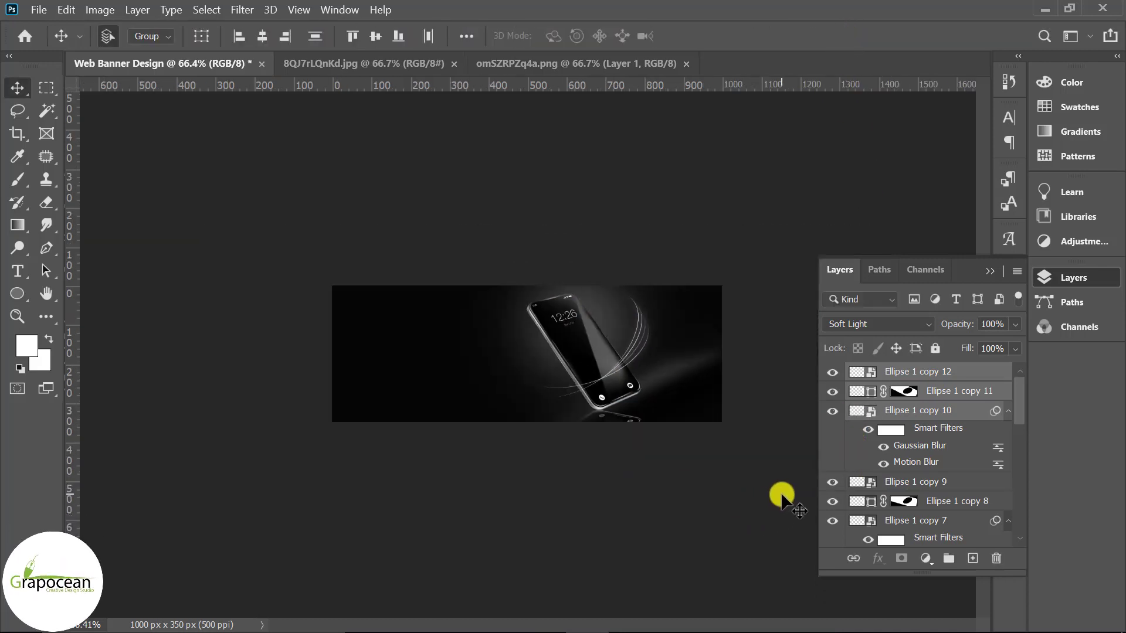
key("ctrl+plus")
key("ctrl+plus")
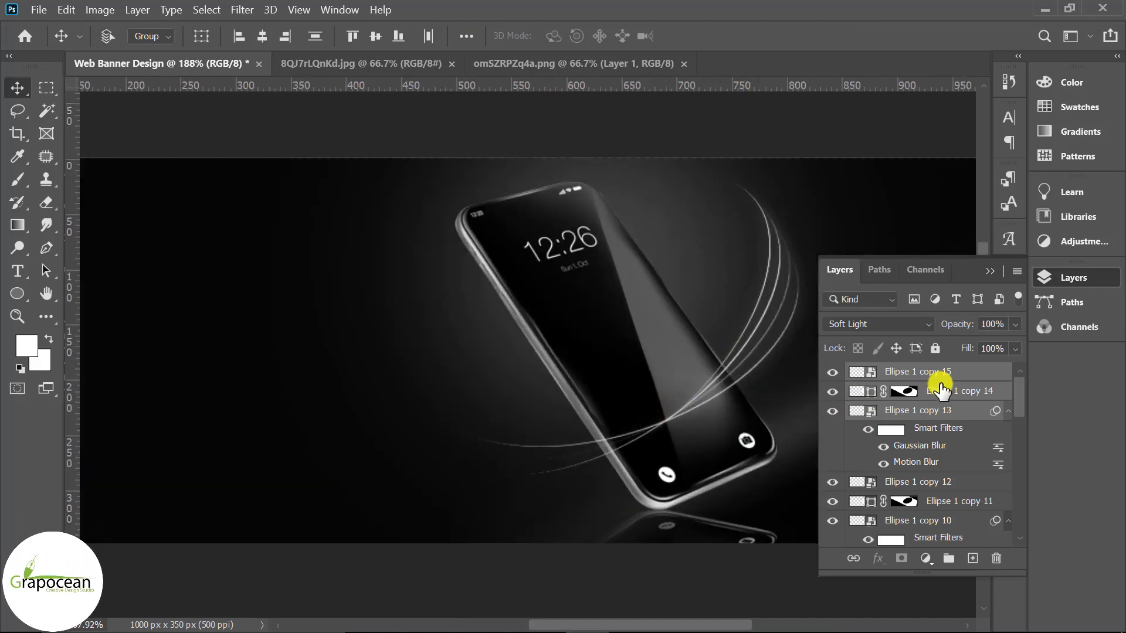
key("ctrl+alt+shift+t")
key("ctrl+alt+shift+t")
key("ctrl+alt+shift+t")
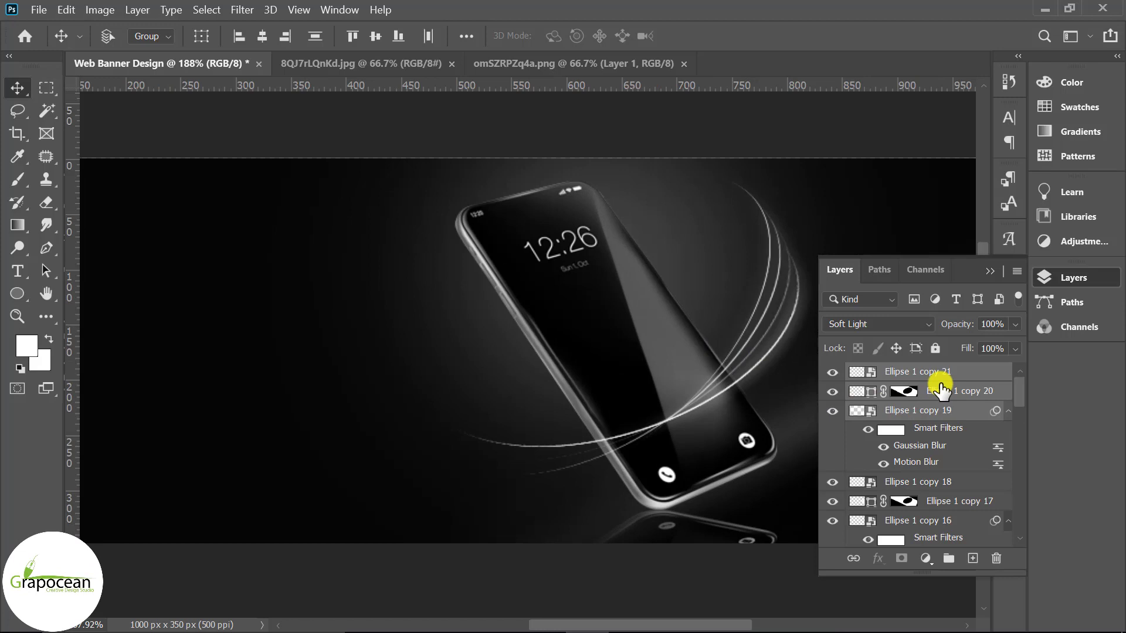
key("ctrl+minus")
key("ctrl+minus")
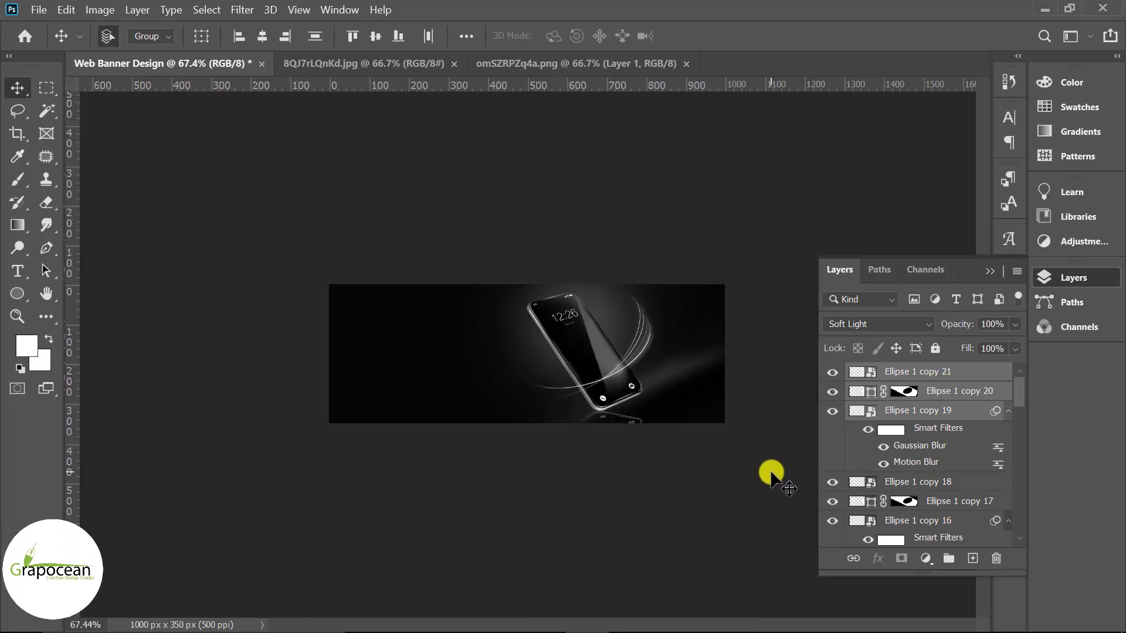
key("ctrl+t")
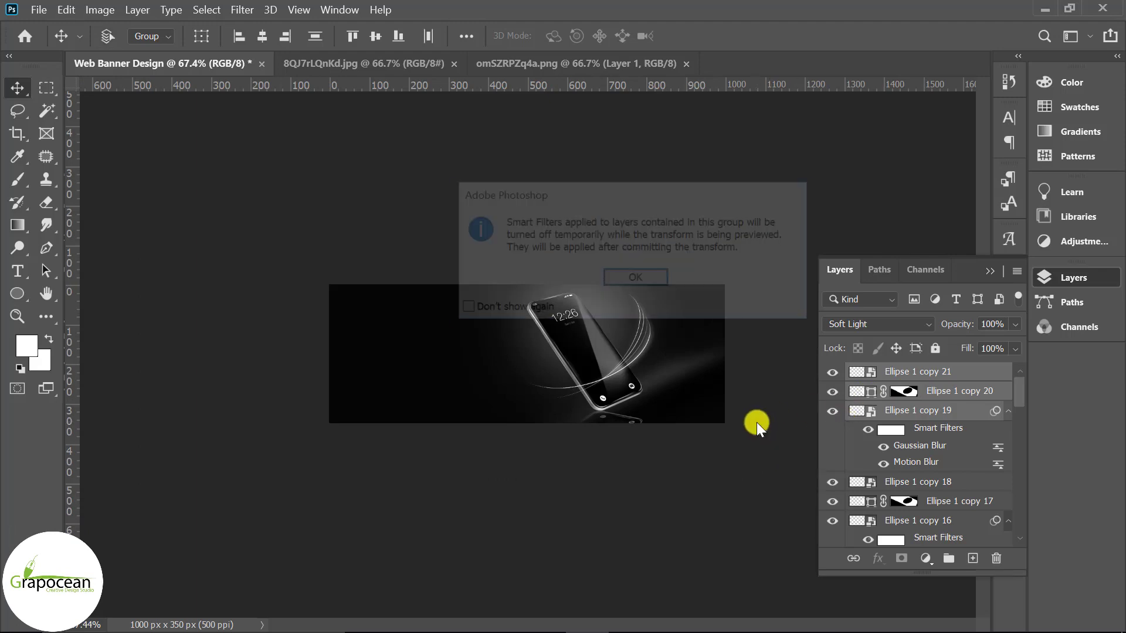
left_click(646, 283)
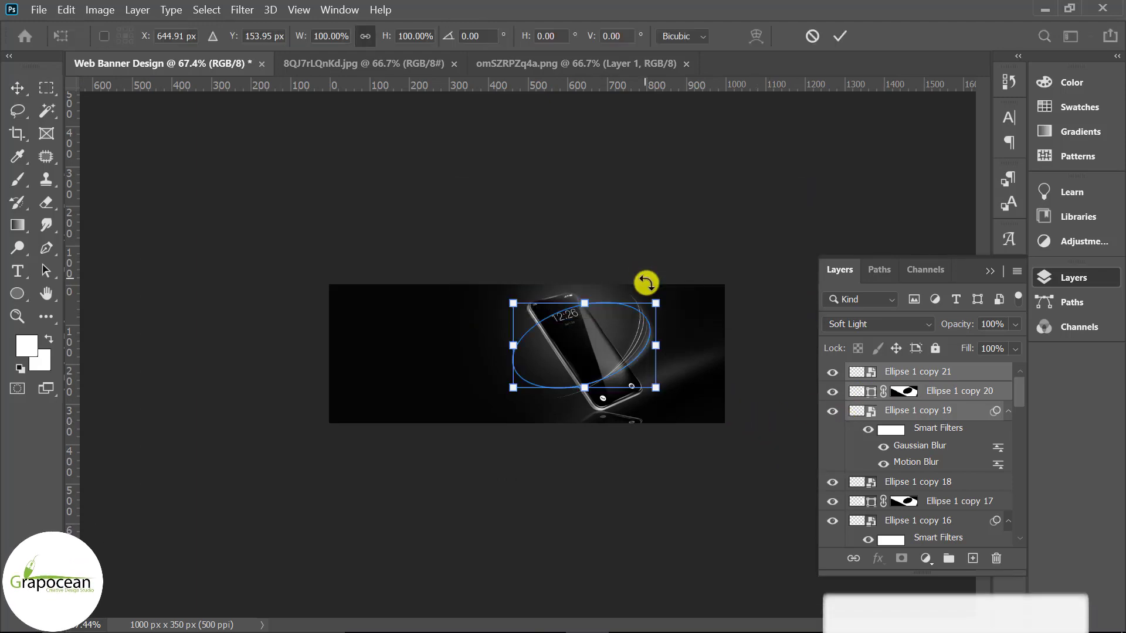
mouse_move(715, 406)
left_mouse_down()
mouse_move(441, 340)
mouse_move(484, 317)
left_mouse_up()
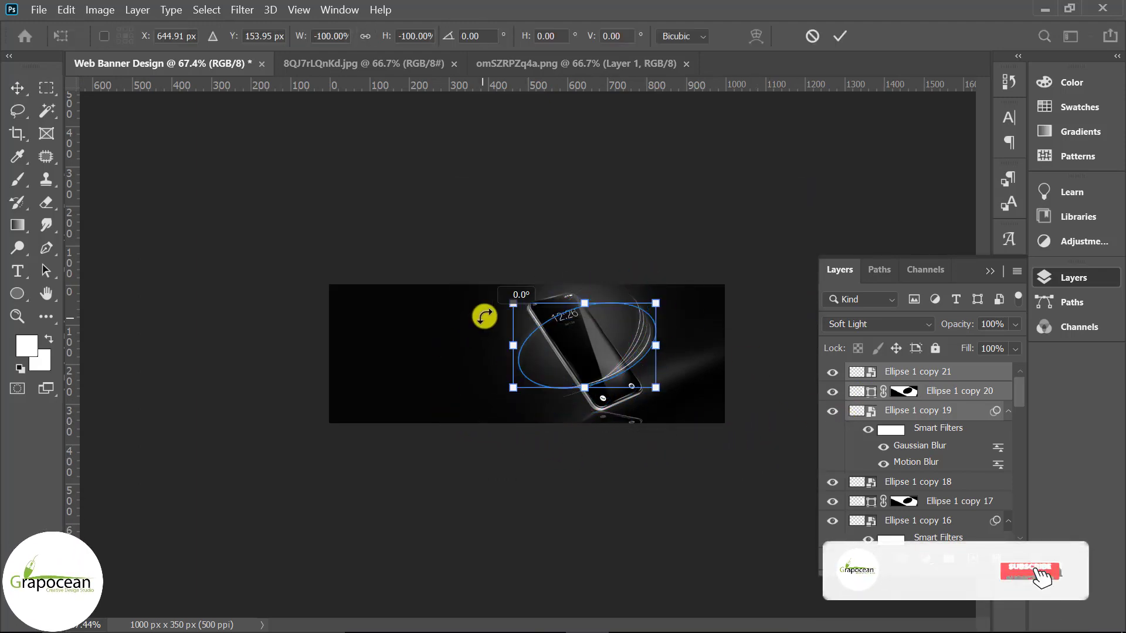
left_click(839, 35)
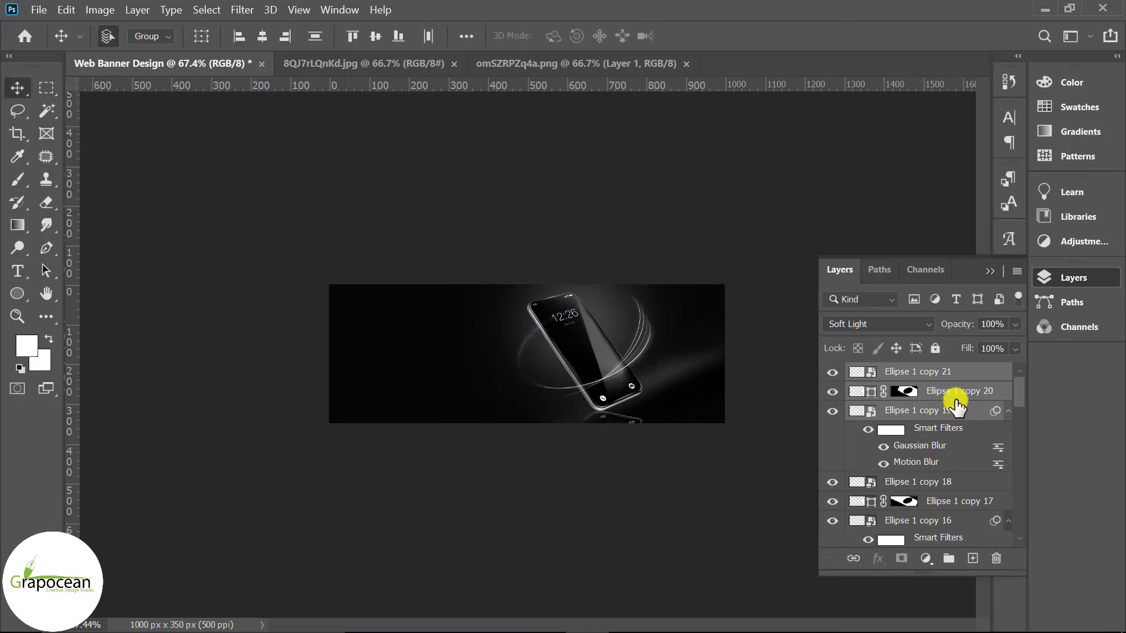
Add the final arc copies rotated about 16 and 10 degrees, up to Ellipse 1 copy 27.
key("ctrl+j")
key("ctrl+t")
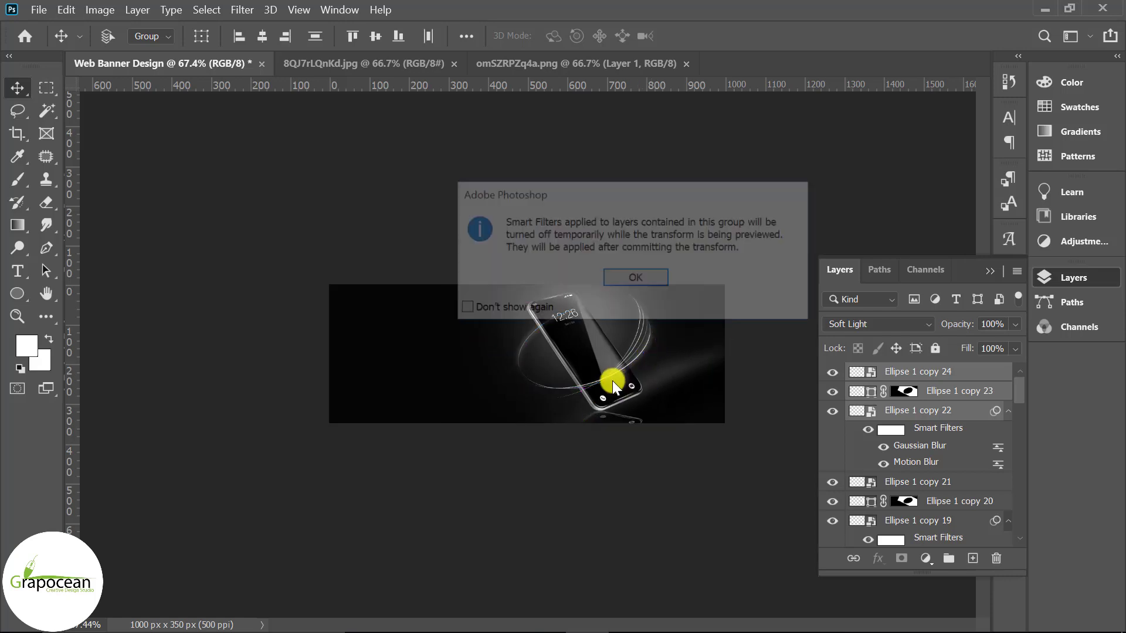
left_click(628, 278)
left_click_drag(683, 435, 679, 443)
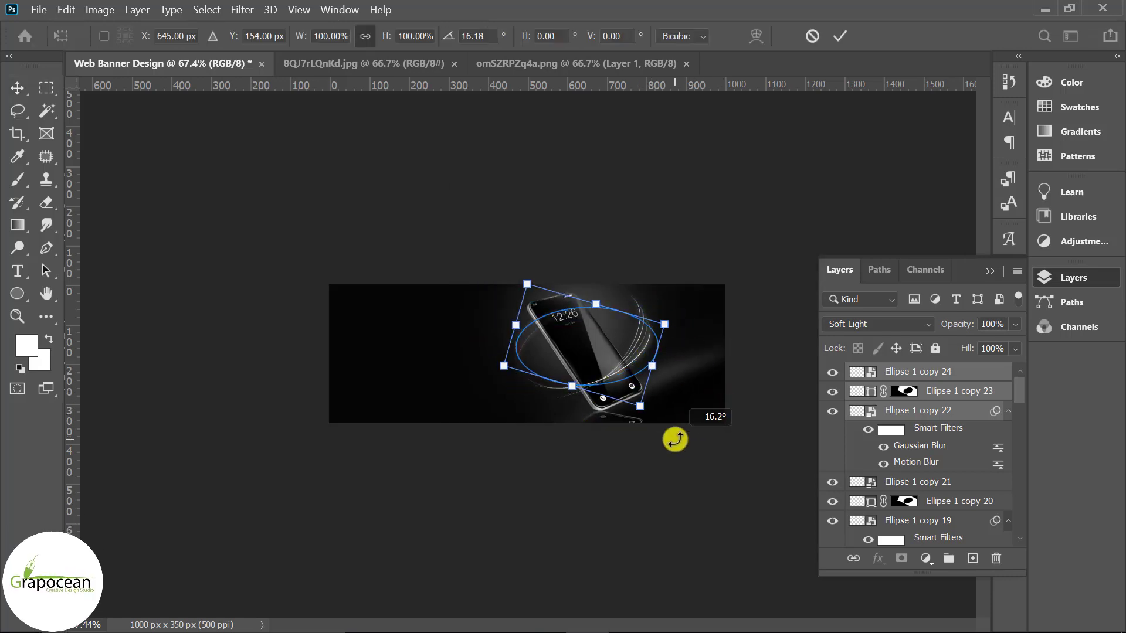
key("Return")
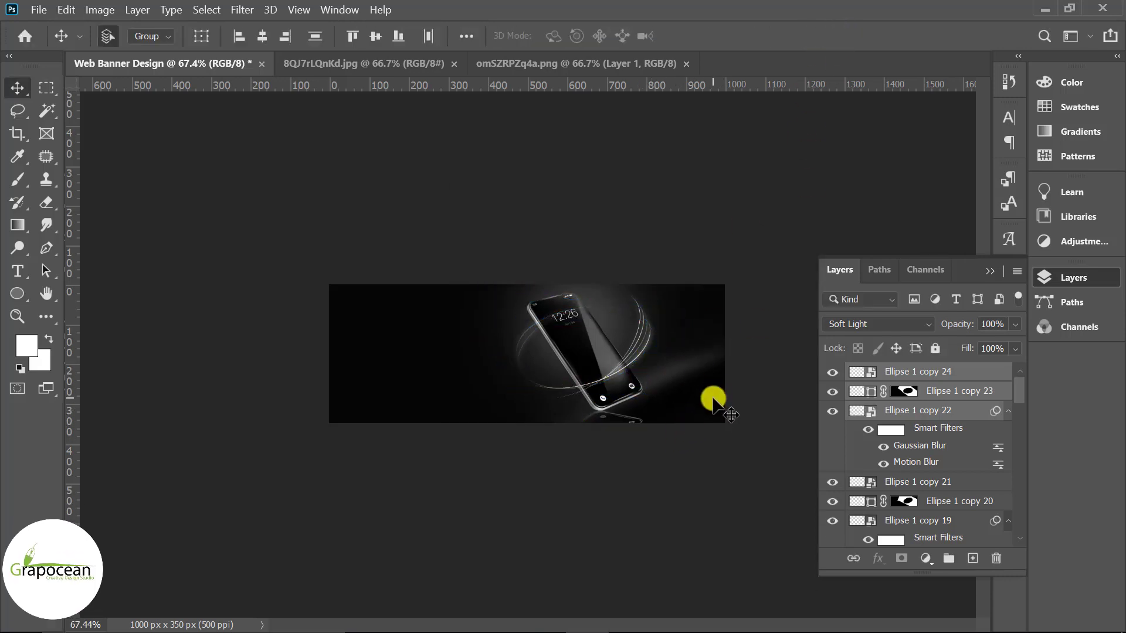
key("ctrl+plus")
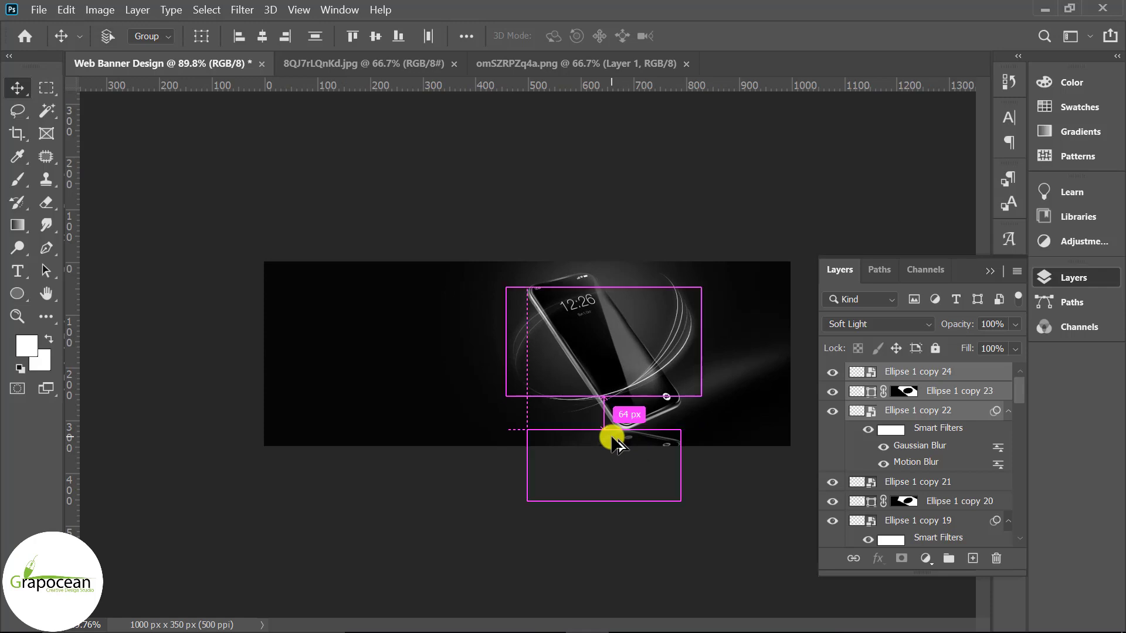
left_click_drag(616, 440, 617, 440)
key("ctrl+t")
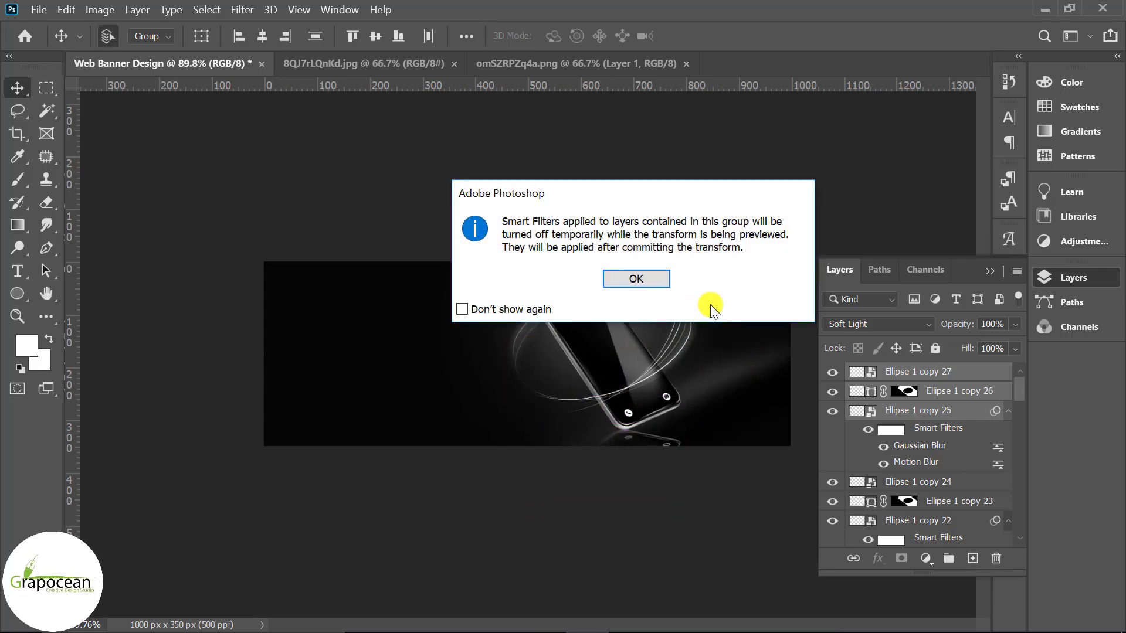
key("Return")
left_click_drag(754, 393, 716, 430)
left_click(840, 36)
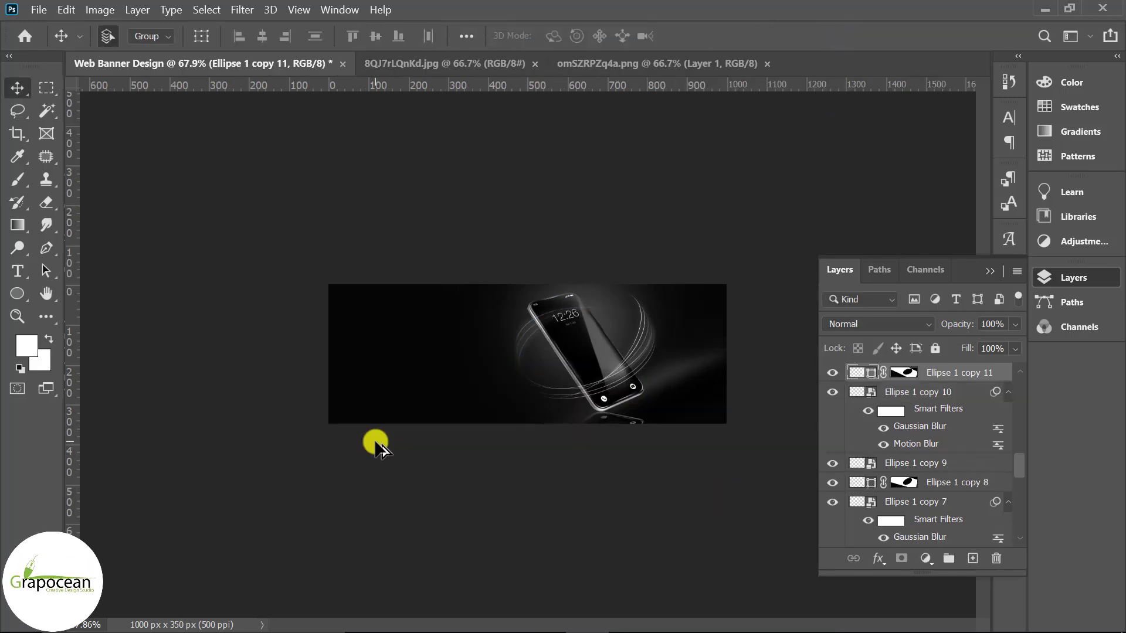
Draw a small 5 × 26 px white rounded bar on a new top layer left of the phone.
left_click(22, 293)
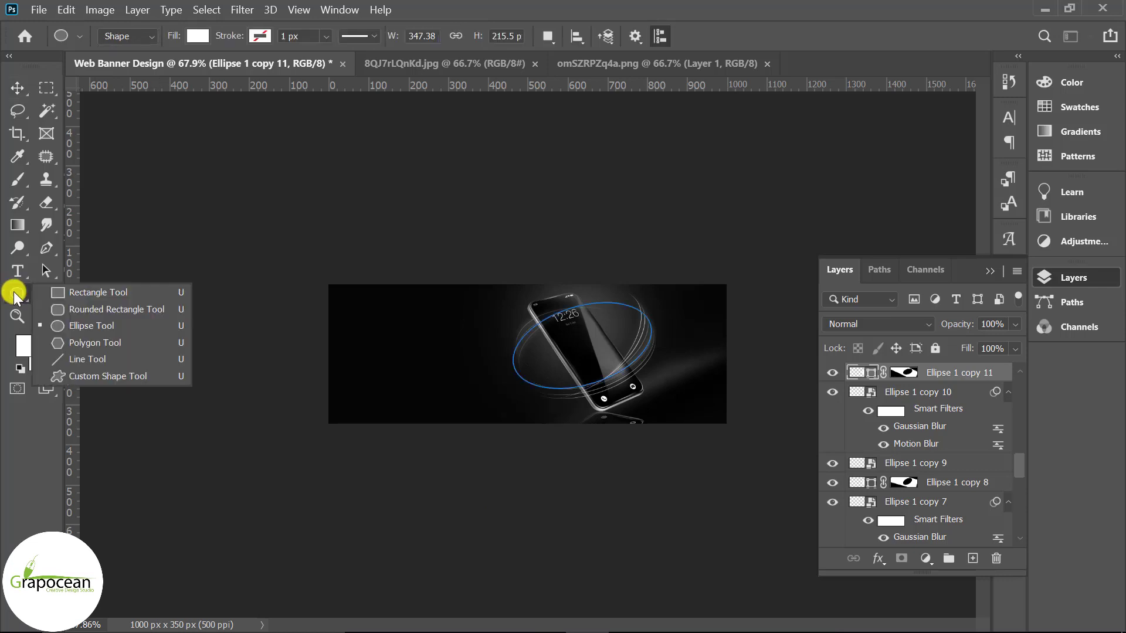
left_click(88, 309)
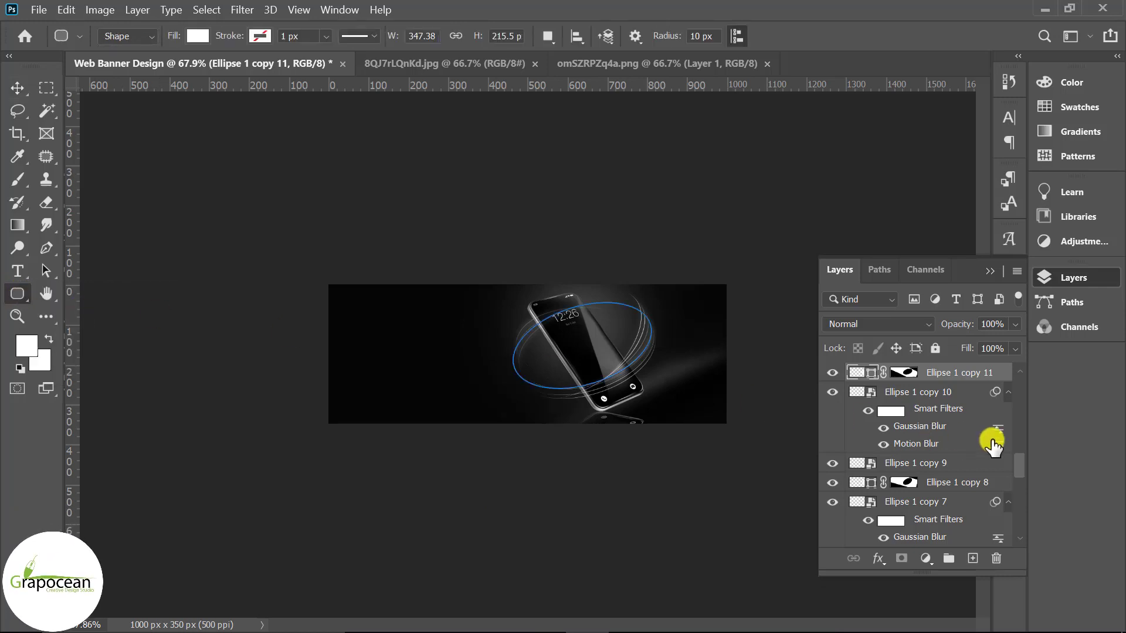
left_click(989, 564)
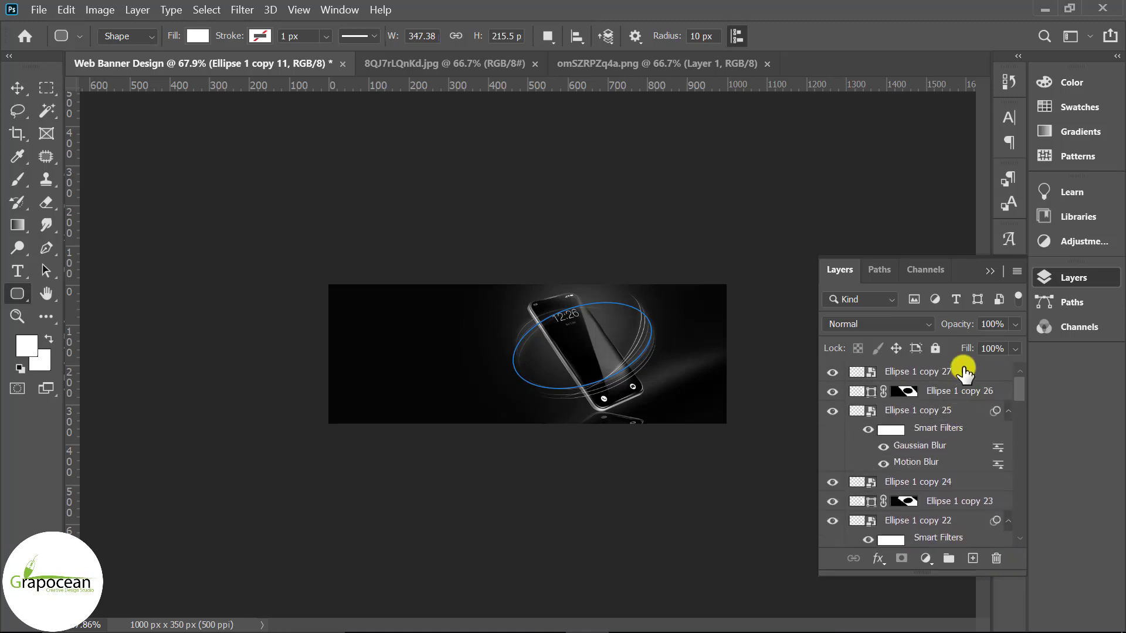
left_click(963, 371)
left_click(973, 558)
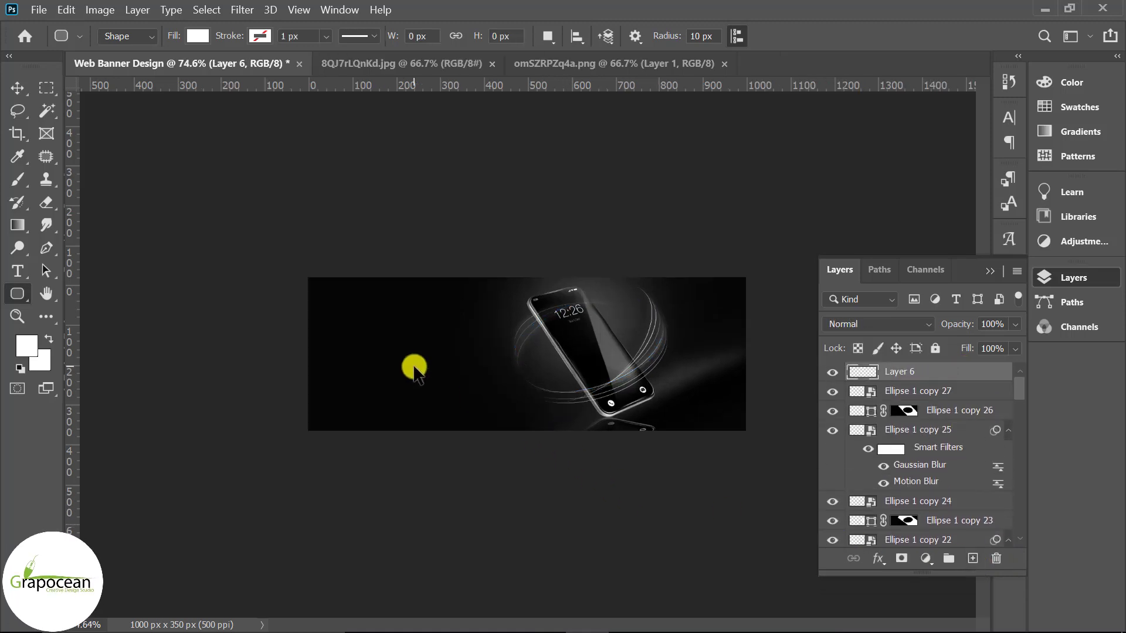
scroll(411, 365, "up", 5)
mouse_move(355, 281)
left_mouse_down()
mouse_move(367, 350)
mouse_move(359, 298)
left_mouse_up()
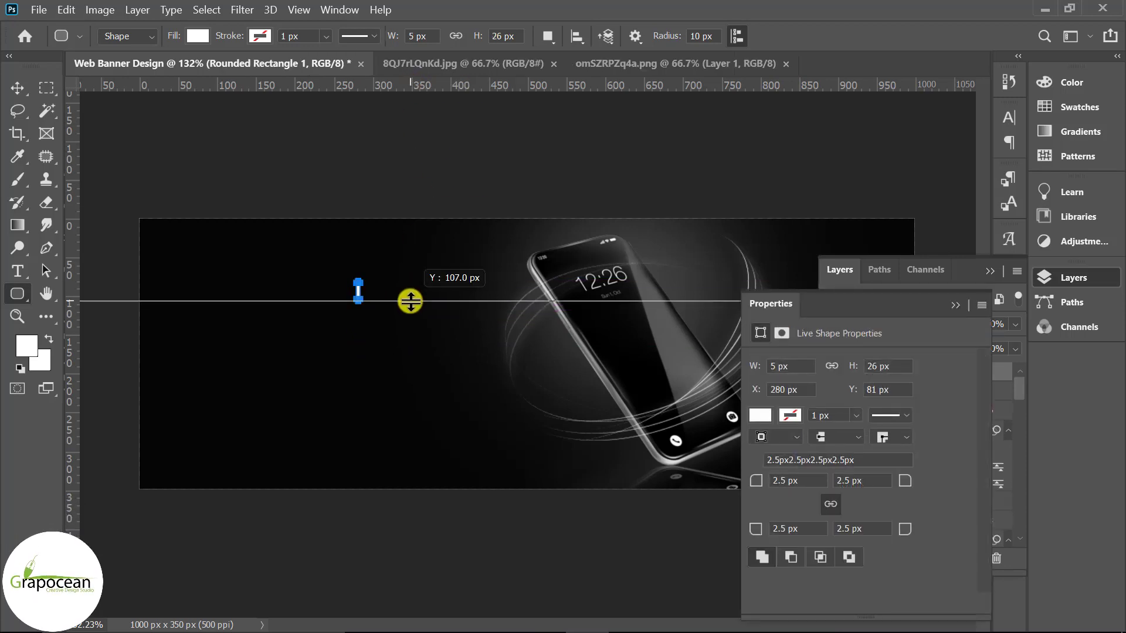
Place horizontal guides at the bar's top and bottom and shift the bar slightly right.
left_click_drag(418, 192, 410, 300)
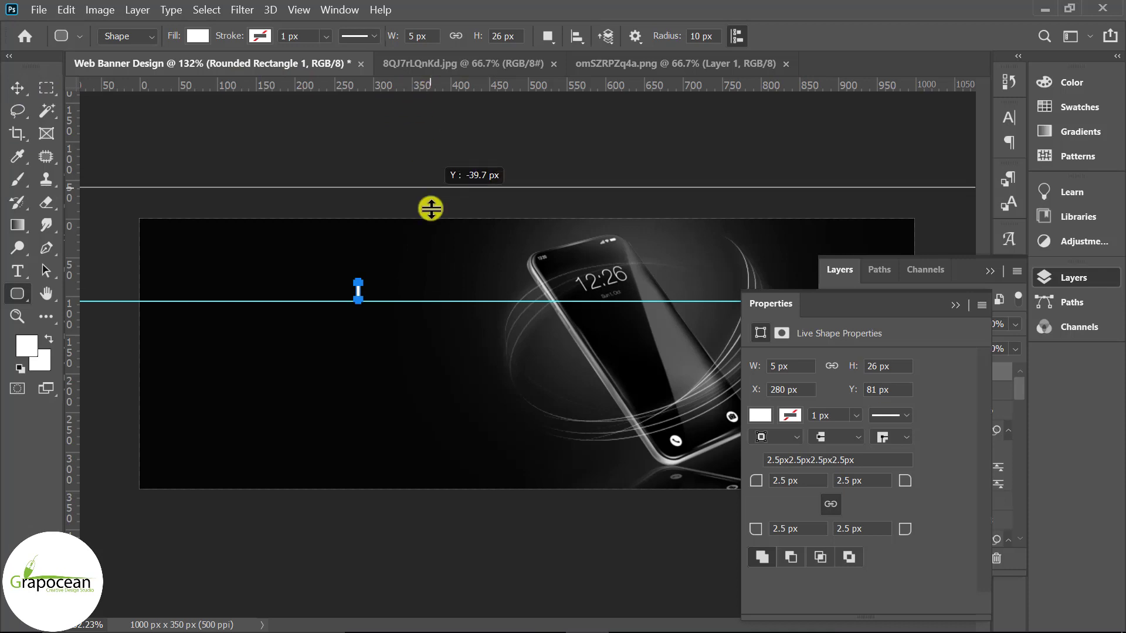
left_click_drag(431, 208, 433, 281)
key("v")
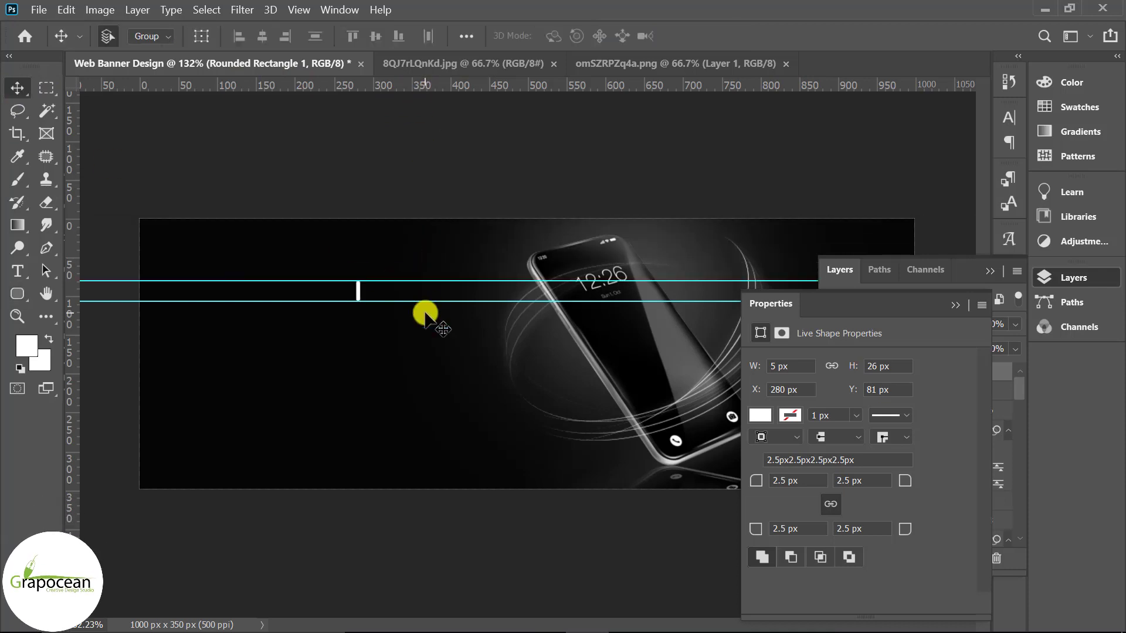
scroll(347, 297, "up", 2)
scroll(321, 238, "up", 2)
left_click_drag(333, 258, 371, 259)
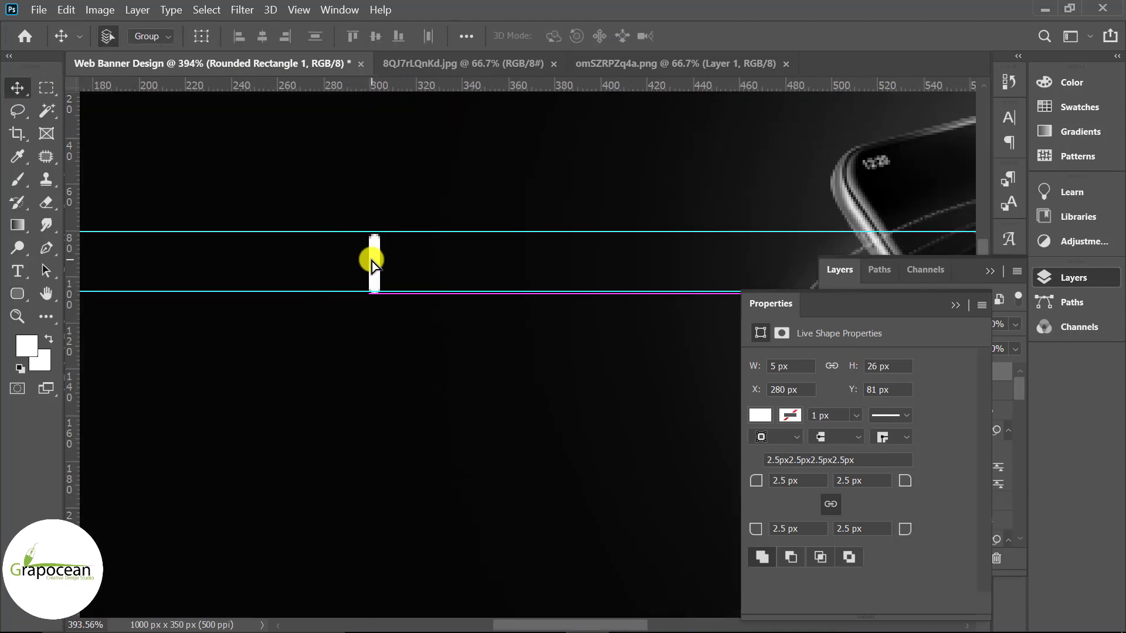
Tilt the bar 30° into a slash and accept the path conversion.
key("ctrl+t")
left_click_drag(430, 224, 469, 252)
left_click(840, 36)
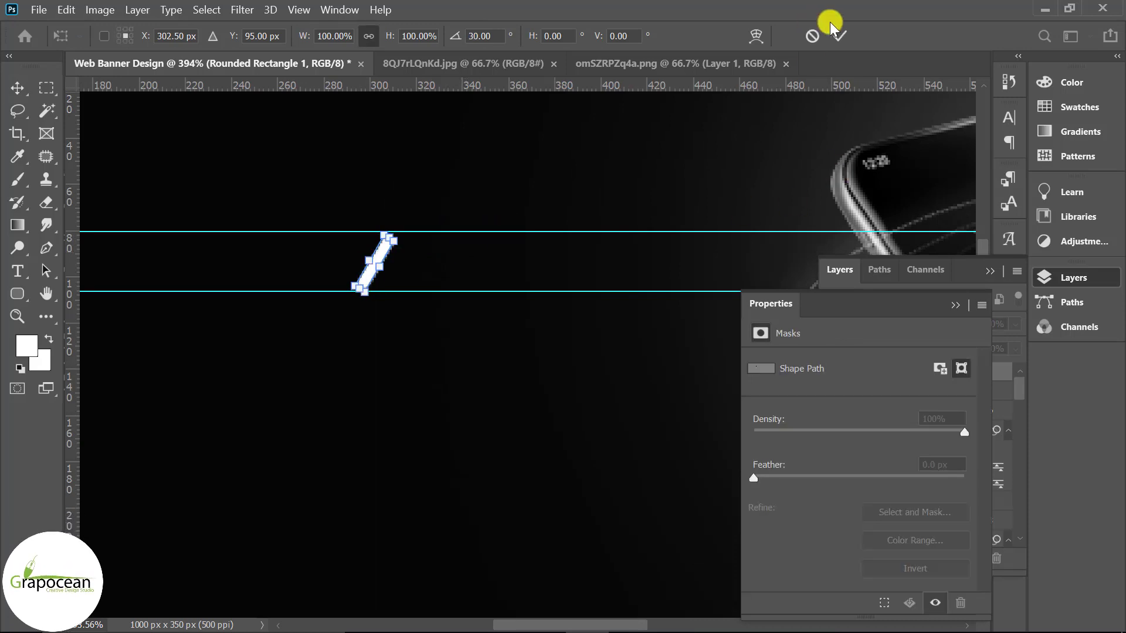
left_click(568, 267)
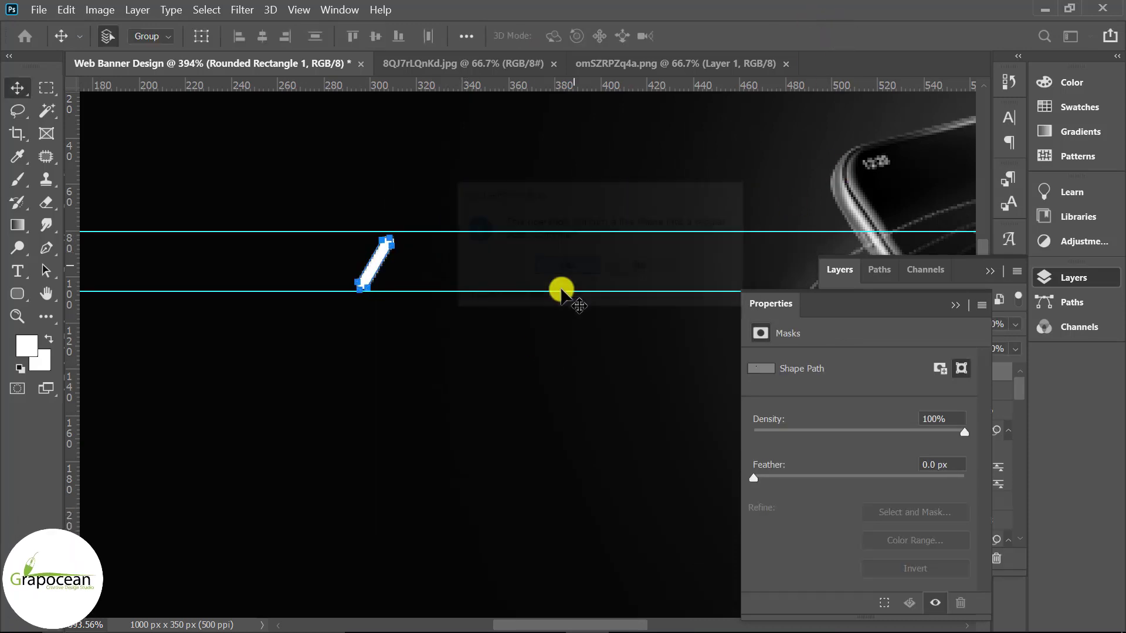
left_click(528, 344)
scroll(440, 228, "up", 2)
scroll(470, 254, "up", 2)
Align the guides to the slash, then duplicate it and flip the copy horizontally.
left_click_drag(471, 260, 470, 269)
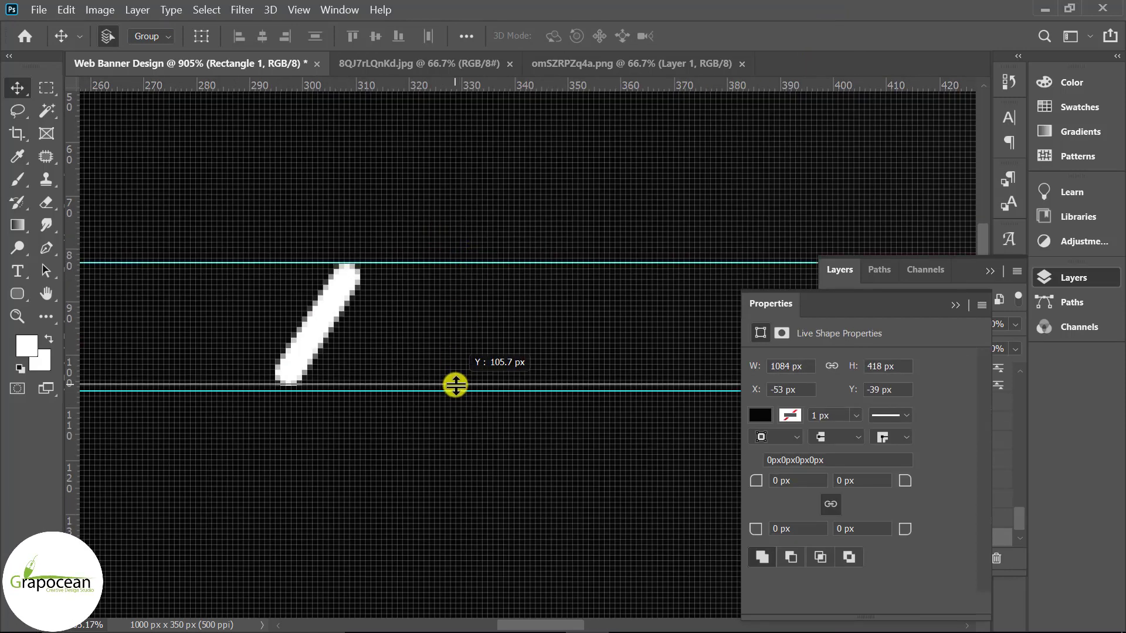
left_click_drag(455, 385, 456, 384)
left_click_drag(334, 309, 385, 315)
key("ctrl+t")
right_click(389, 314)
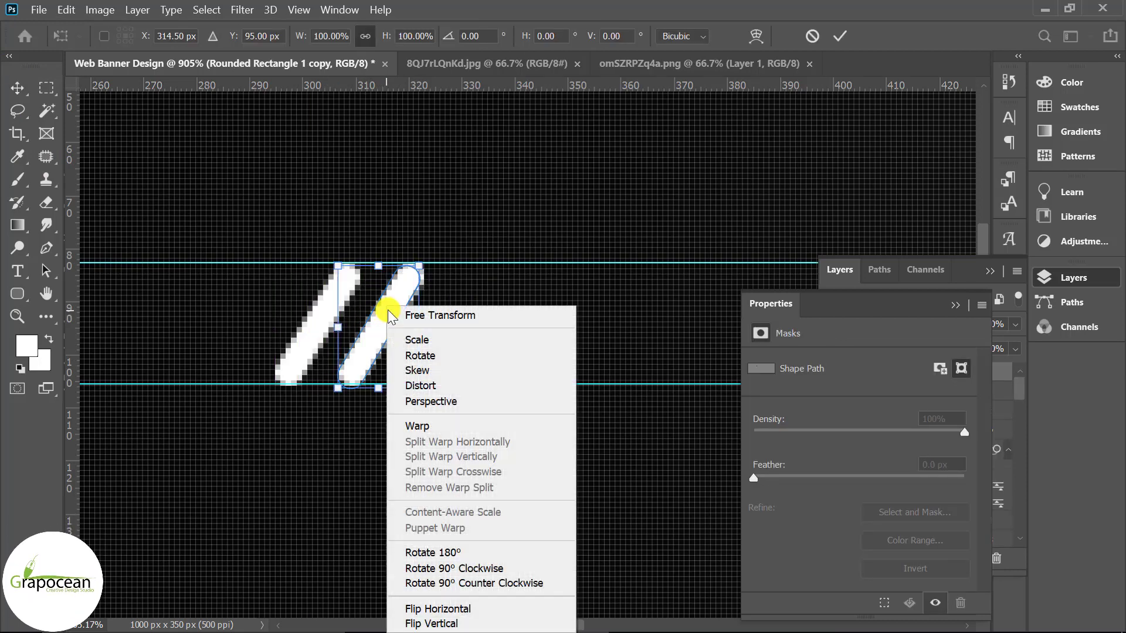
left_click(451, 609)
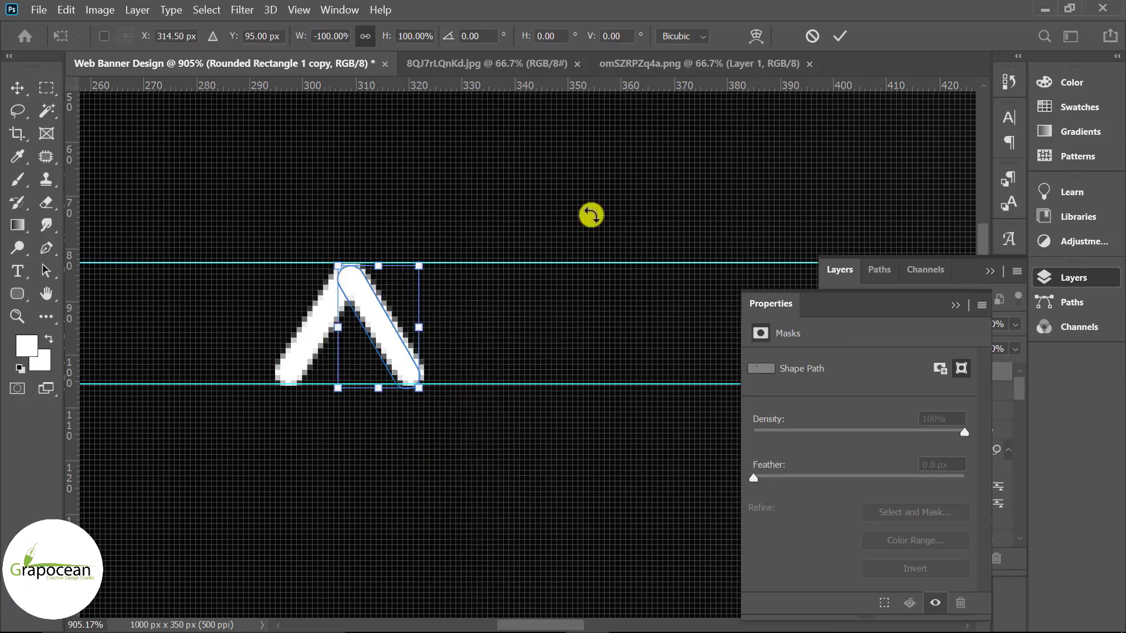
left_click(840, 35)
Alt-drag further slash copies to the right to build out the zigzag.
left_click_drag(324, 335, 440, 336)
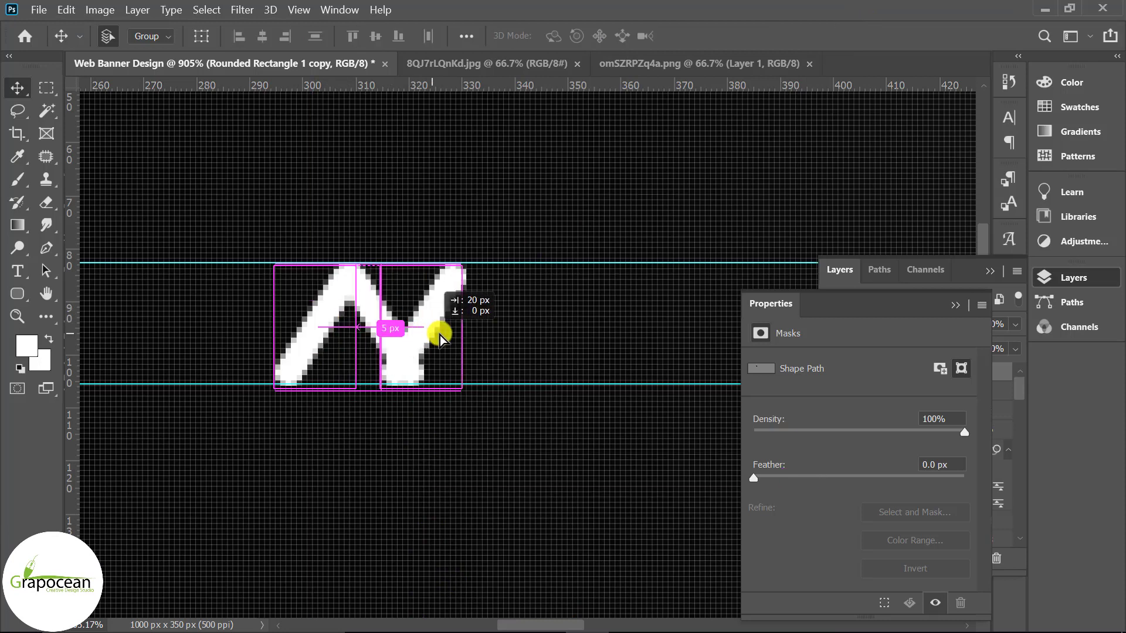
left_click_drag(371, 316, 578, 331)
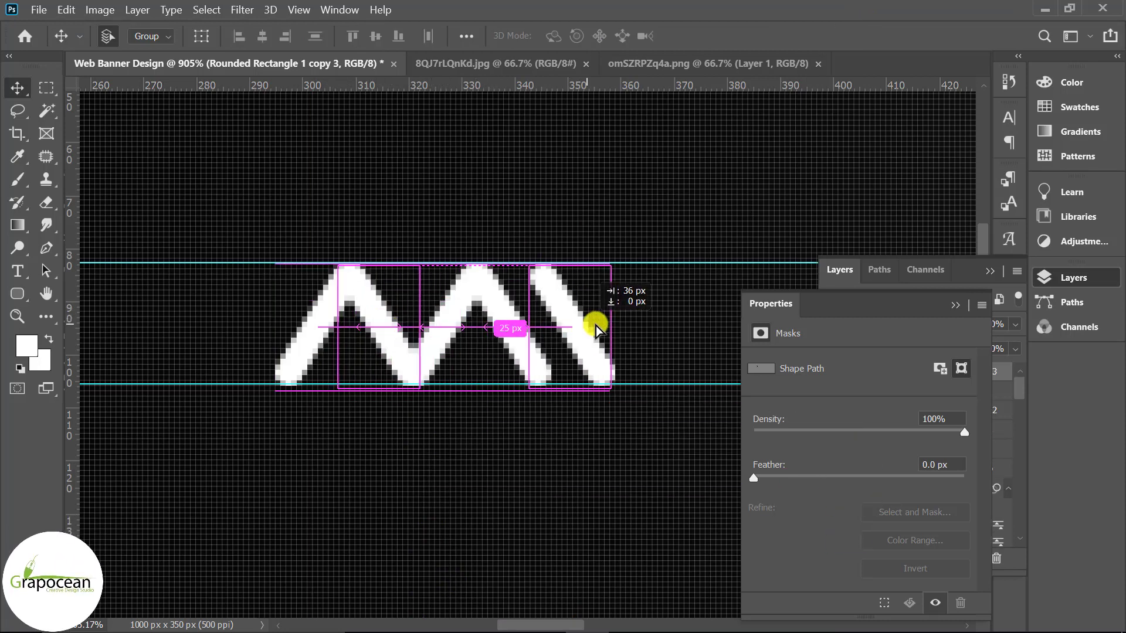
left_click_drag(596, 325, 669, 325)
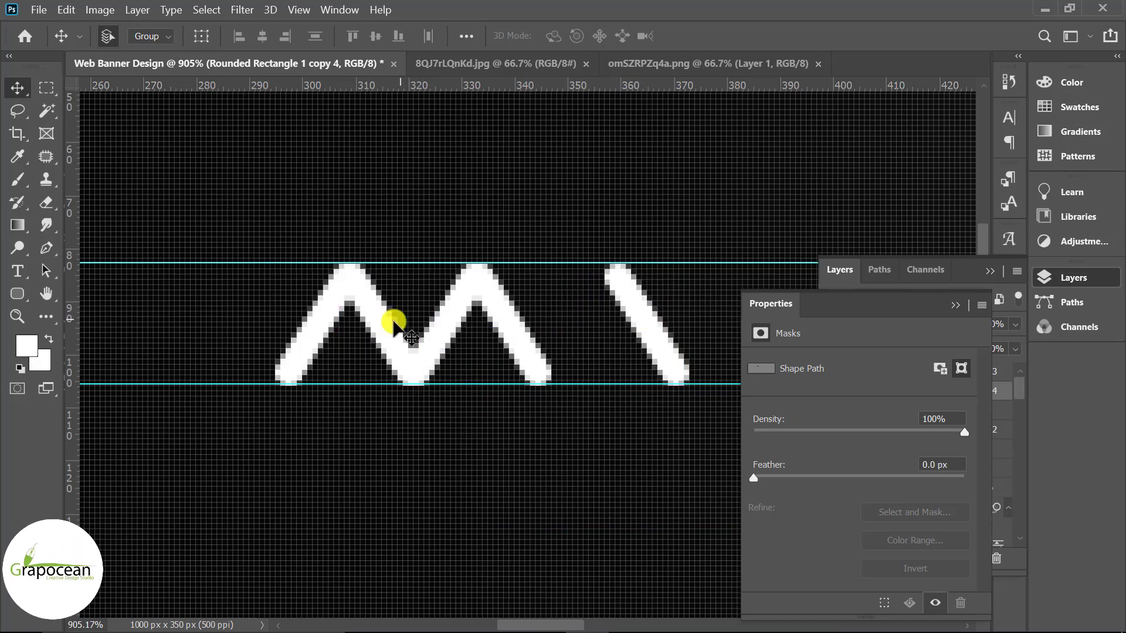
left_click_drag(441, 320, 579, 329)
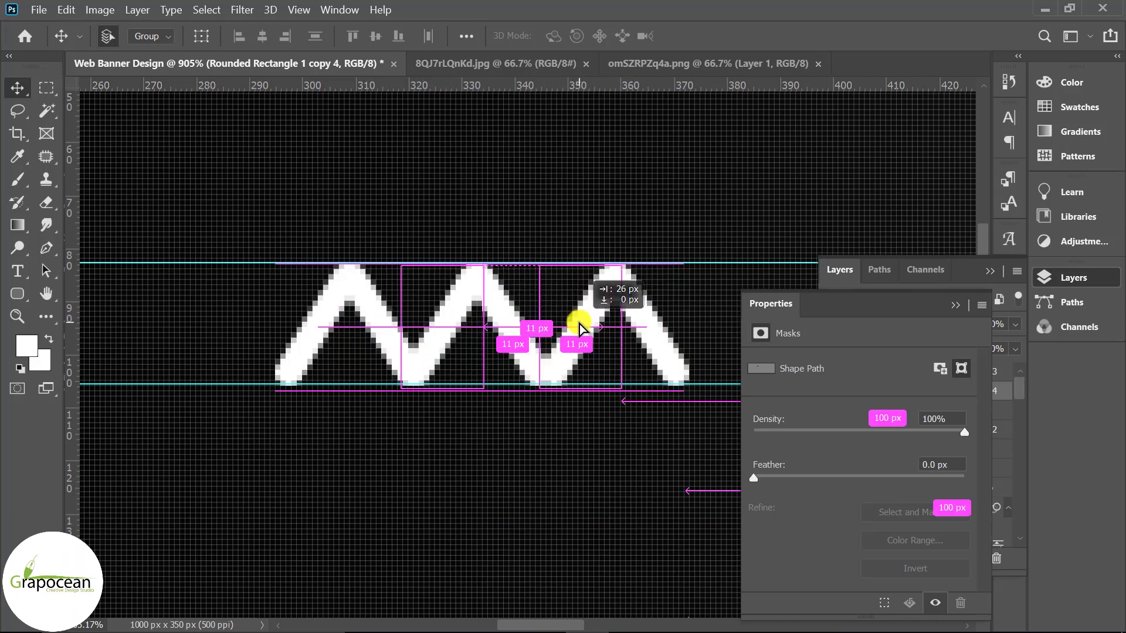
left_click_drag(579, 328, 579, 325)
scroll(269, 384, "down", 3)
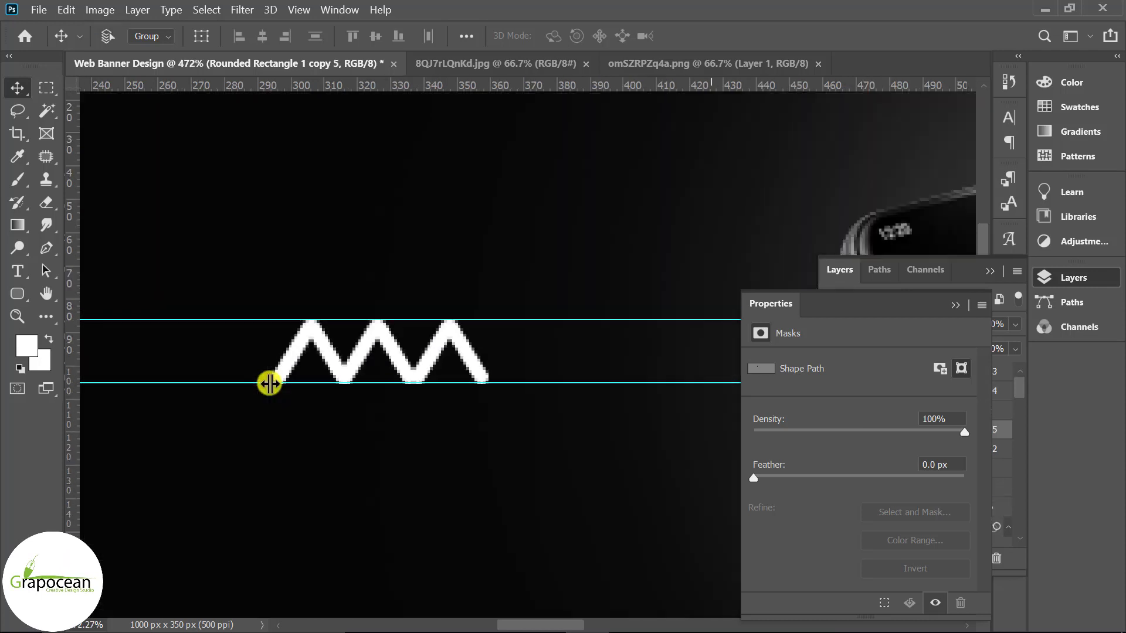
scroll(427, 397, "down", 1)
scroll(309, 351, "up", 4)
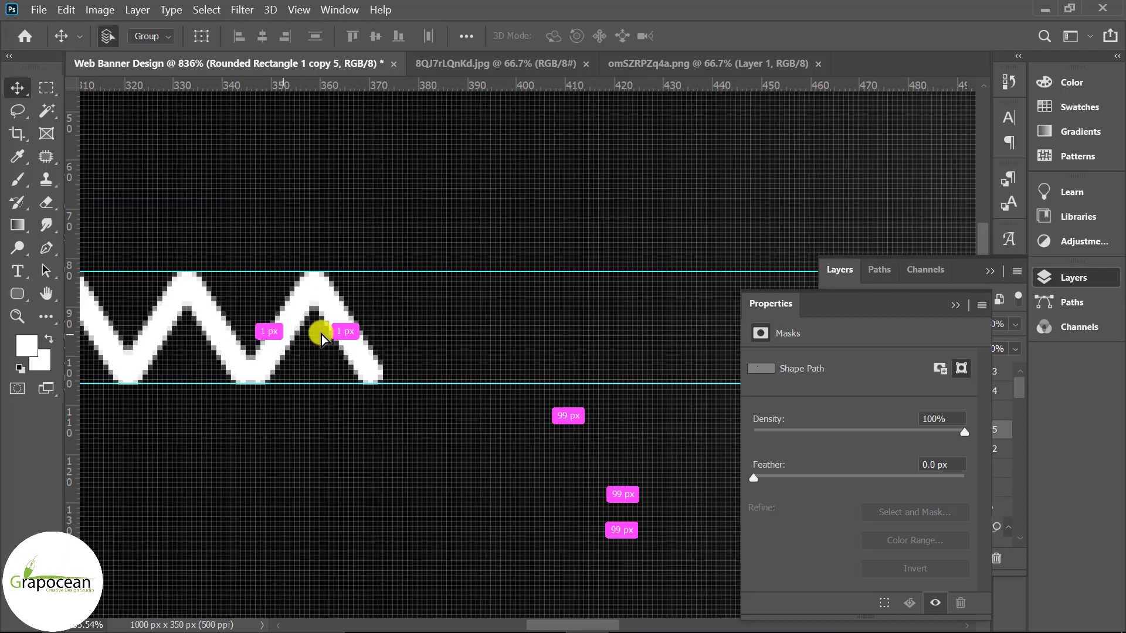
Add the last slash copies, up to Rounded Rectangle 1 copy 9, and remove the lower guide.
left_click_drag(321, 335, 431, 352)
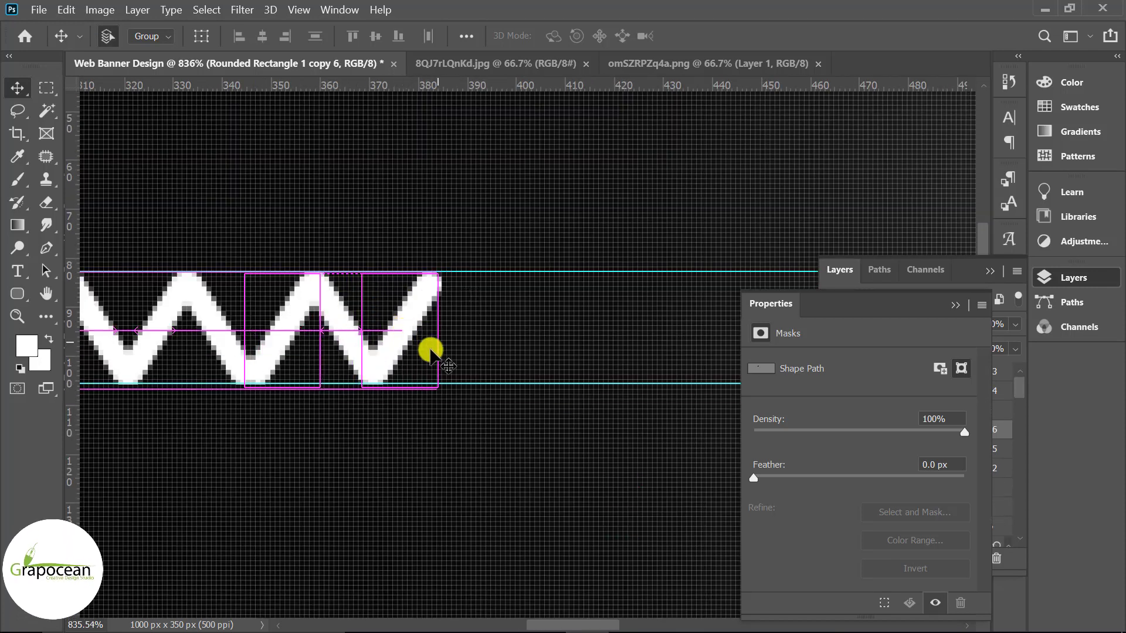
left_click_drag(226, 331, 500, 332)
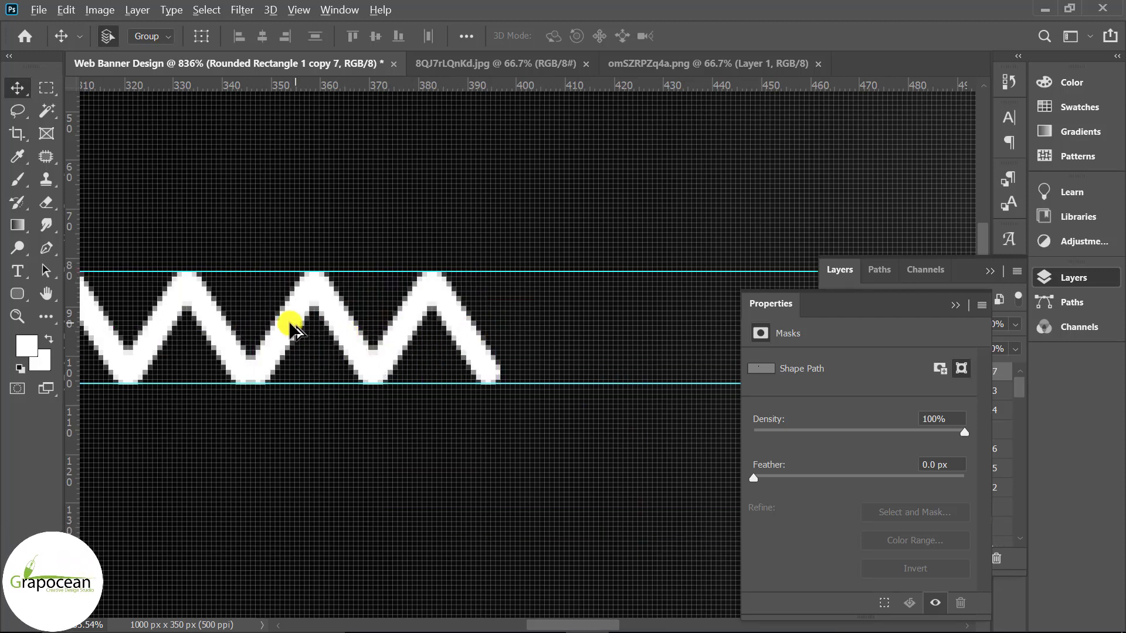
left_click_drag(293, 327, 519, 328)
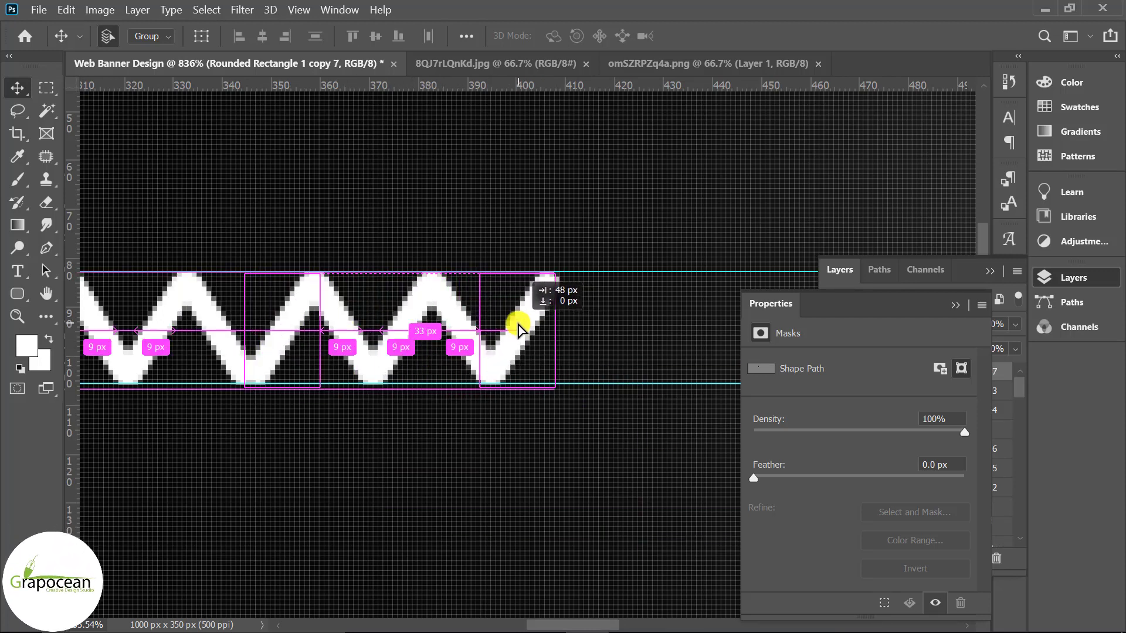
left_click_drag(346, 336, 589, 328)
key("ctrl+0")
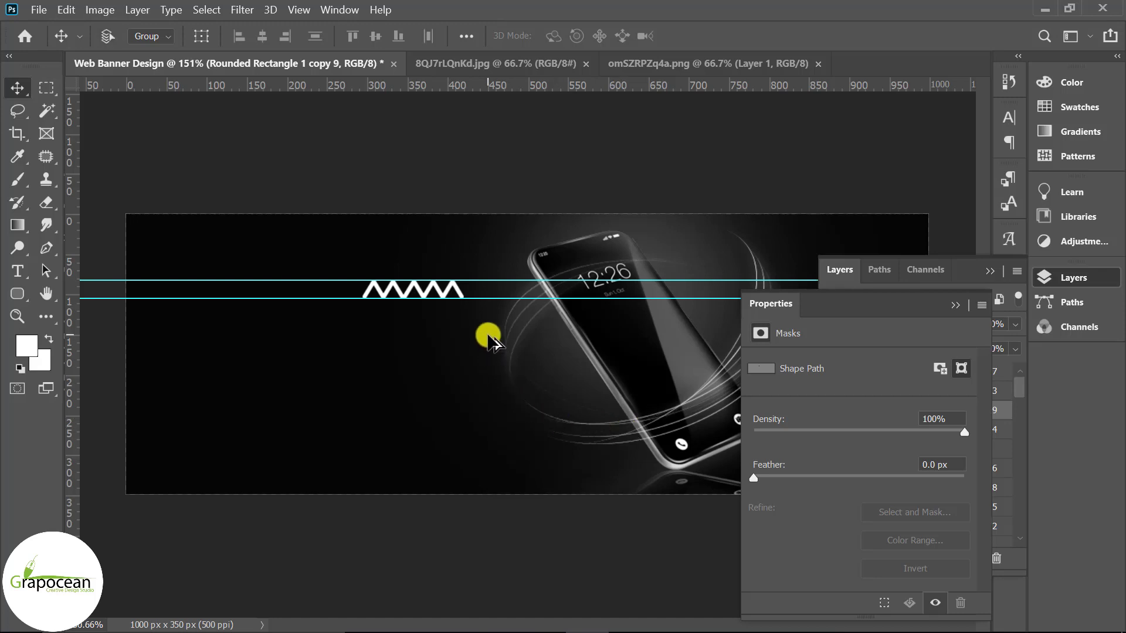
scroll(488, 338, "up", 3)
left_click_drag(548, 263, 554, 71)
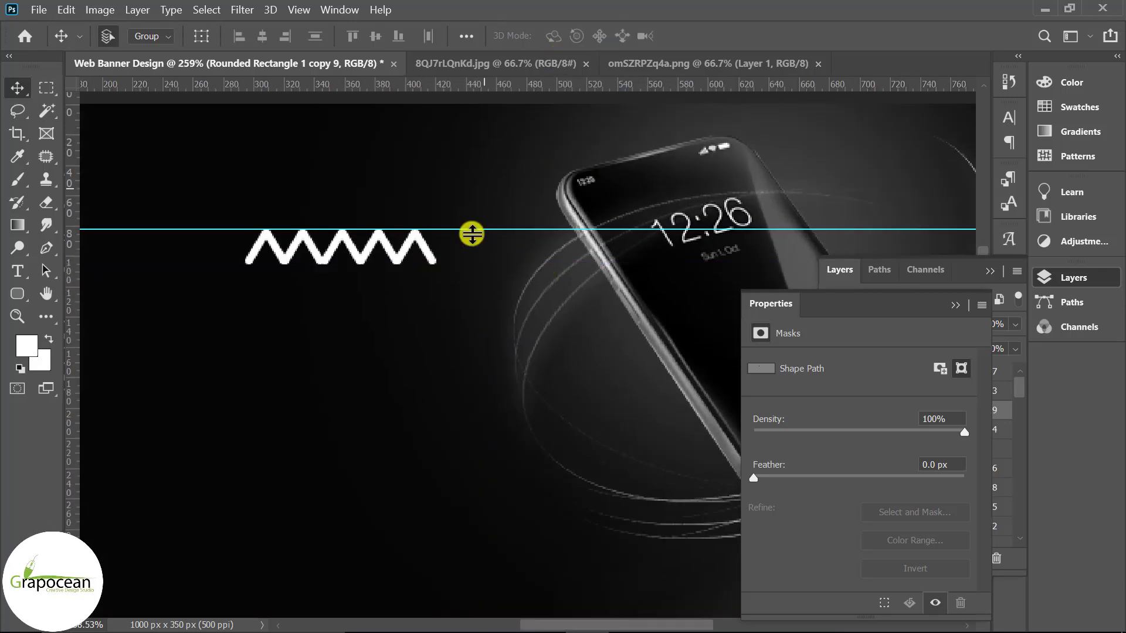
Convert the Rounded Rectangle zigzag layers into one smart object and Alt-drag a copy just beneath it.
scroll(469, 280, "down", 5)
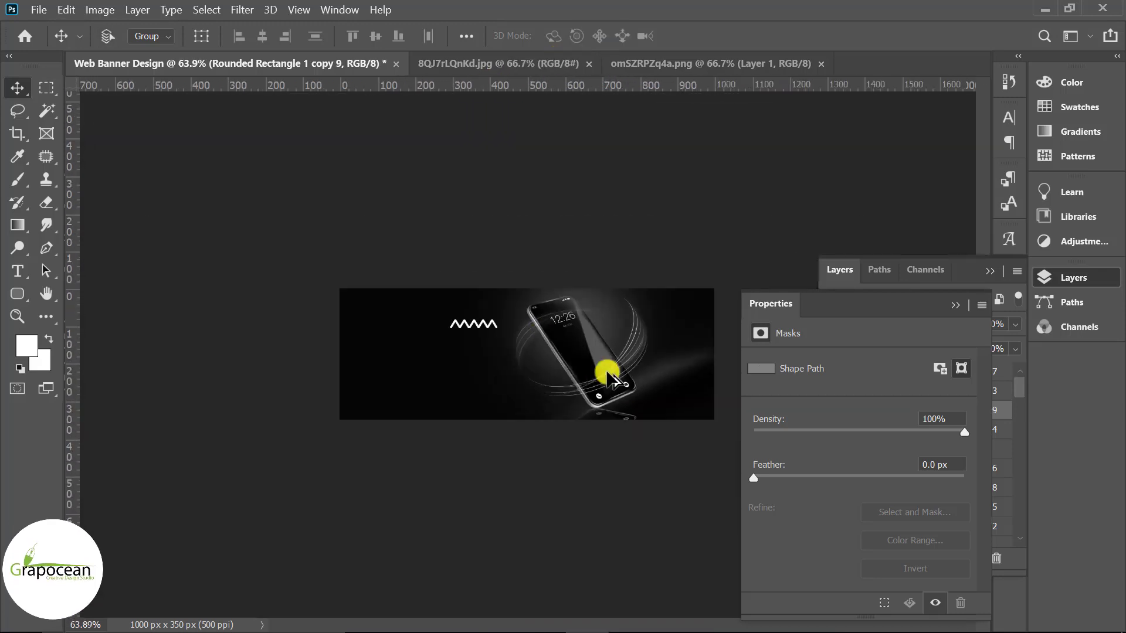
left_click(953, 309)
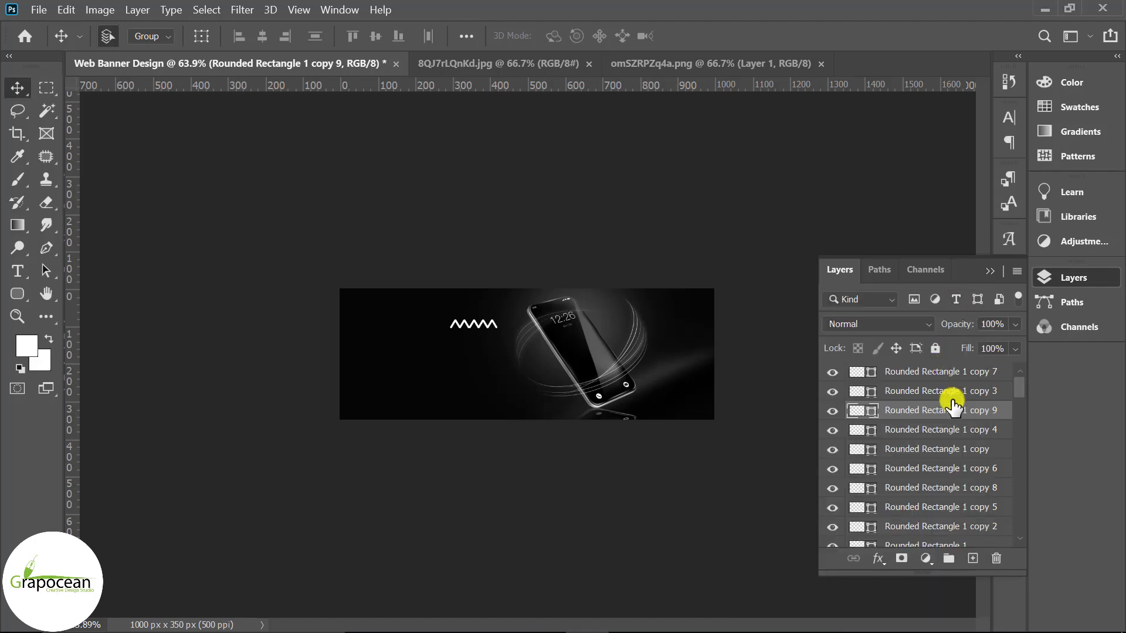
left_click(979, 372)
scroll(978, 497, "down", 1)
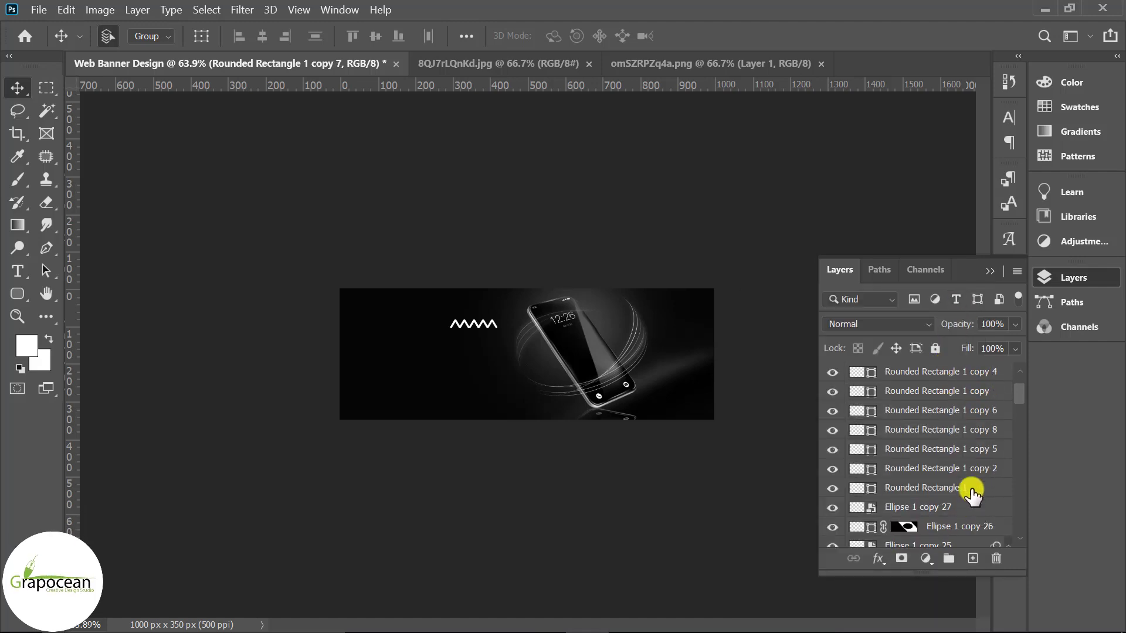
left_click(971, 493, "shift")
right_click(970, 491)
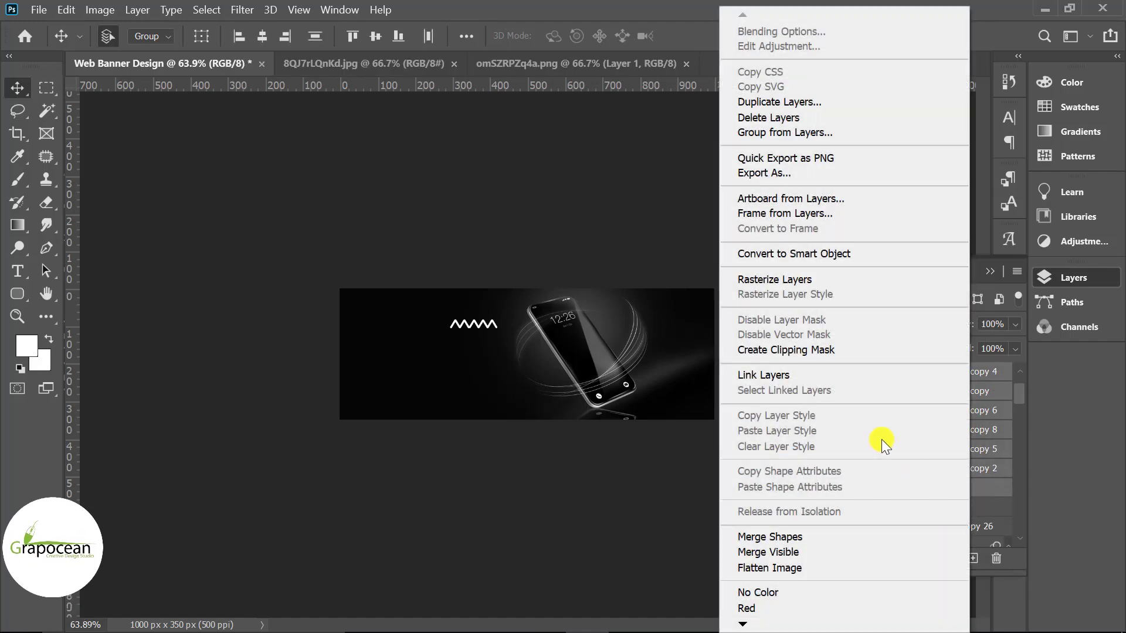
left_click(811, 258)
scroll(516, 340, "up", 3)
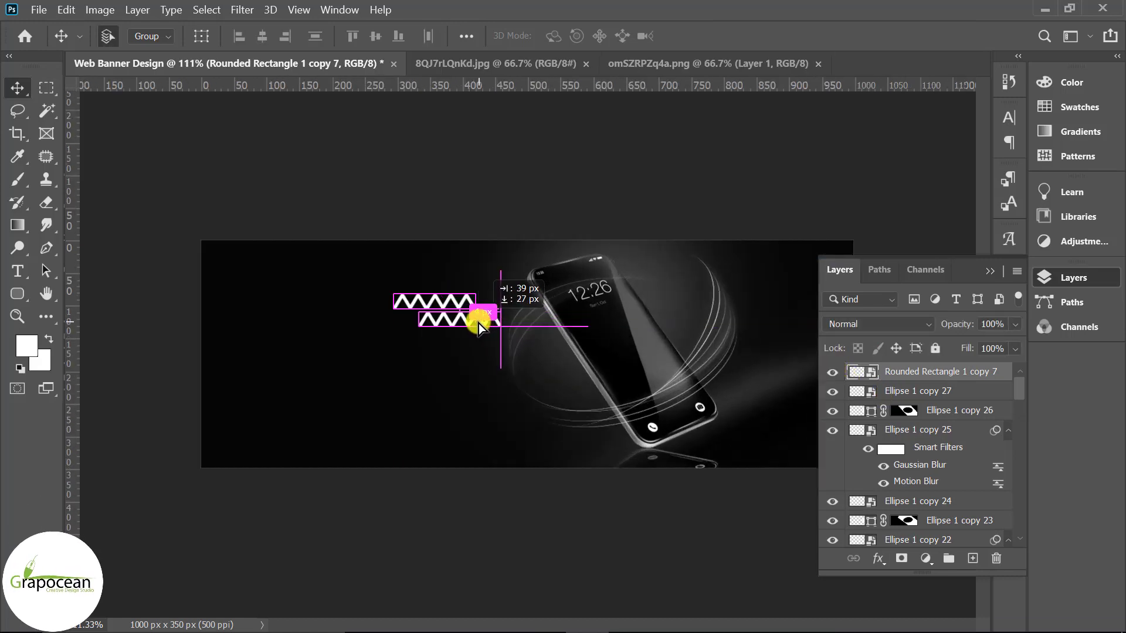
left_click_drag(481, 328, 472, 317)
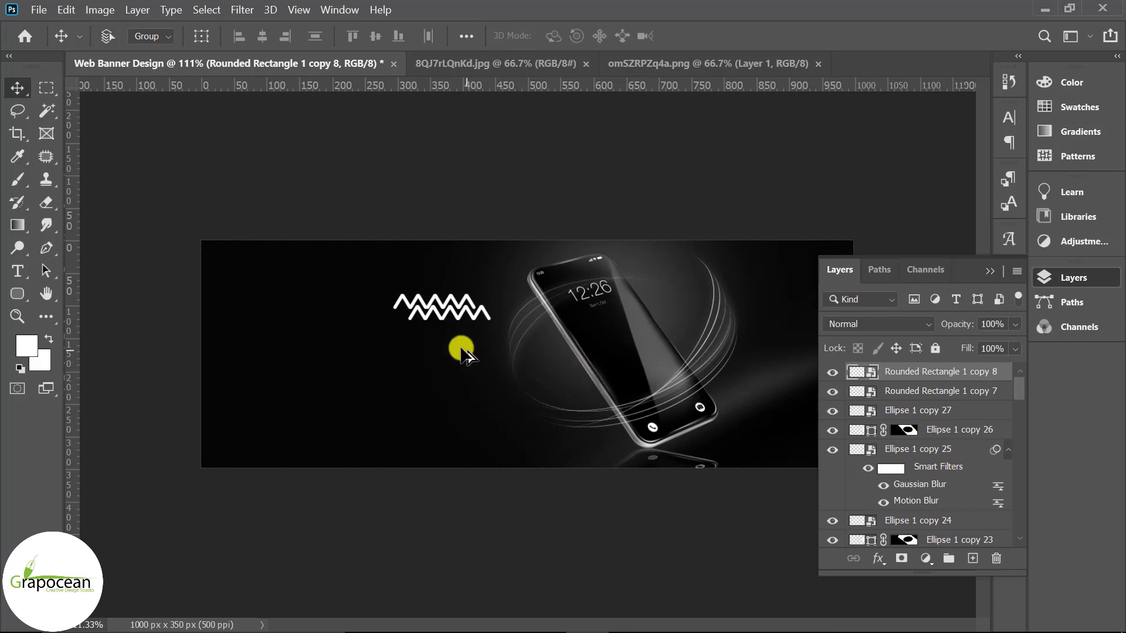
Move the white ring down and right, below the zigzags.
scroll(519, 417, "up", 3)
scroll(480, 406, "up", 2)
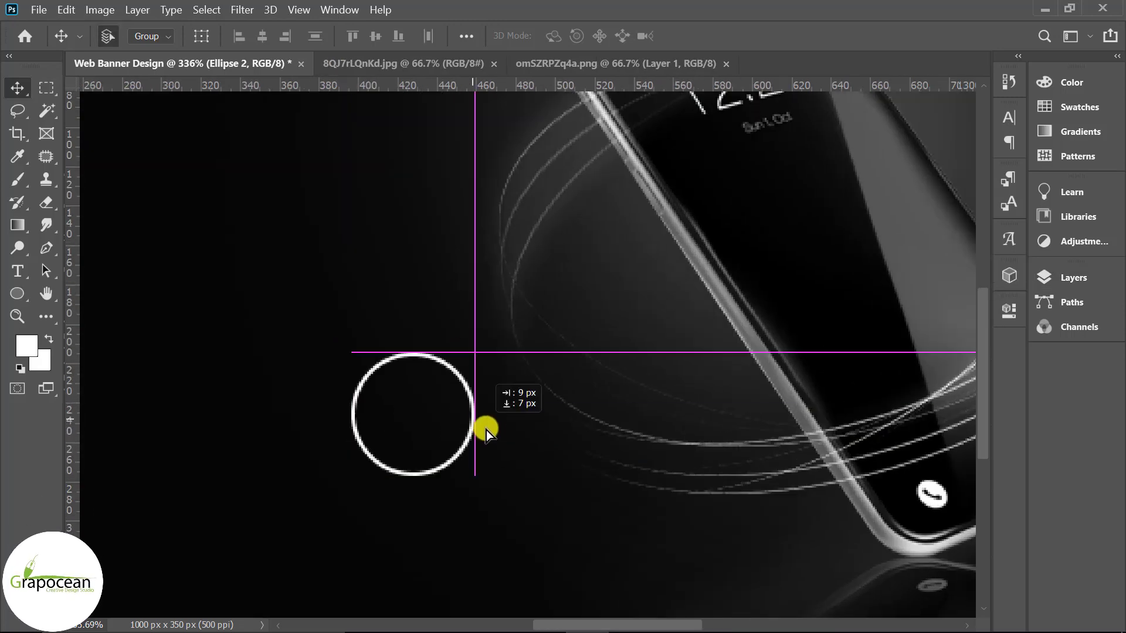
left_click_drag(457, 404, 574, 448)
Type a white + sign on the canvas and shrink its font size.
left_click(18, 276)
left_click(403, 291)
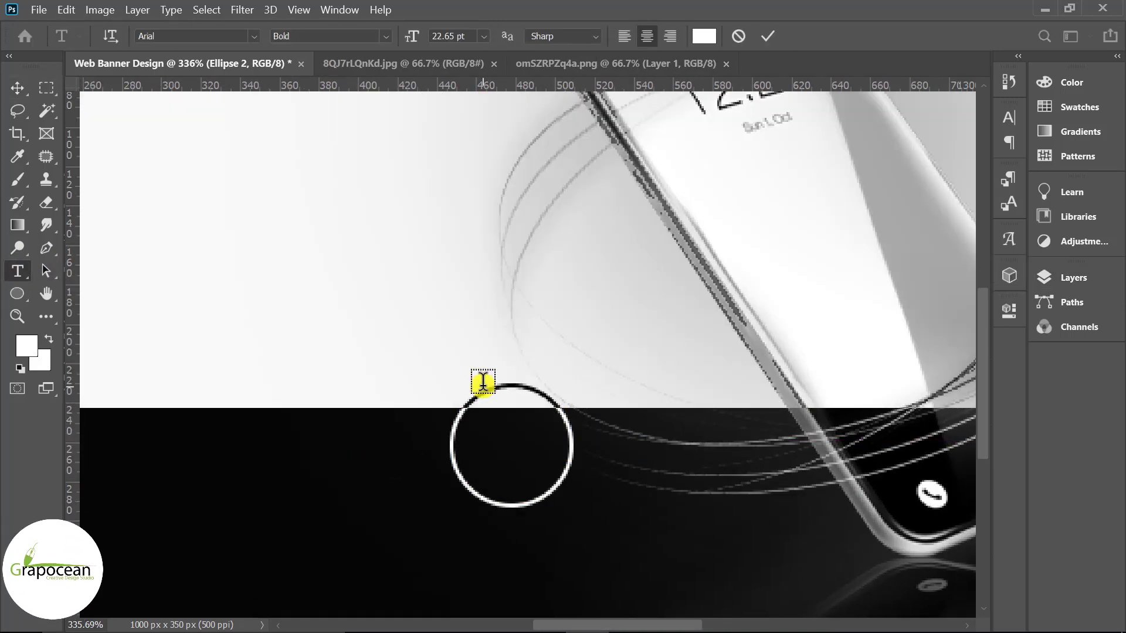
key("BackSpace")
type("+")
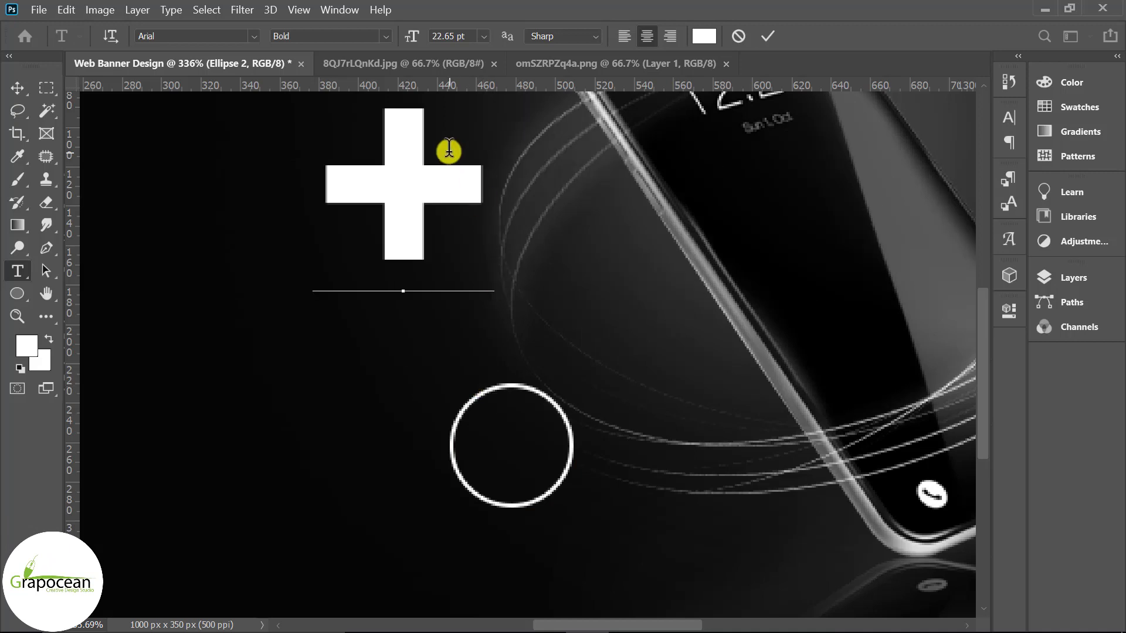
key("ctrl+a")
left_click_drag(410, 36, 396, 38)
Set the plus sign's font to Geometos at 3.01 pt and commit it.
left_click(255, 38)
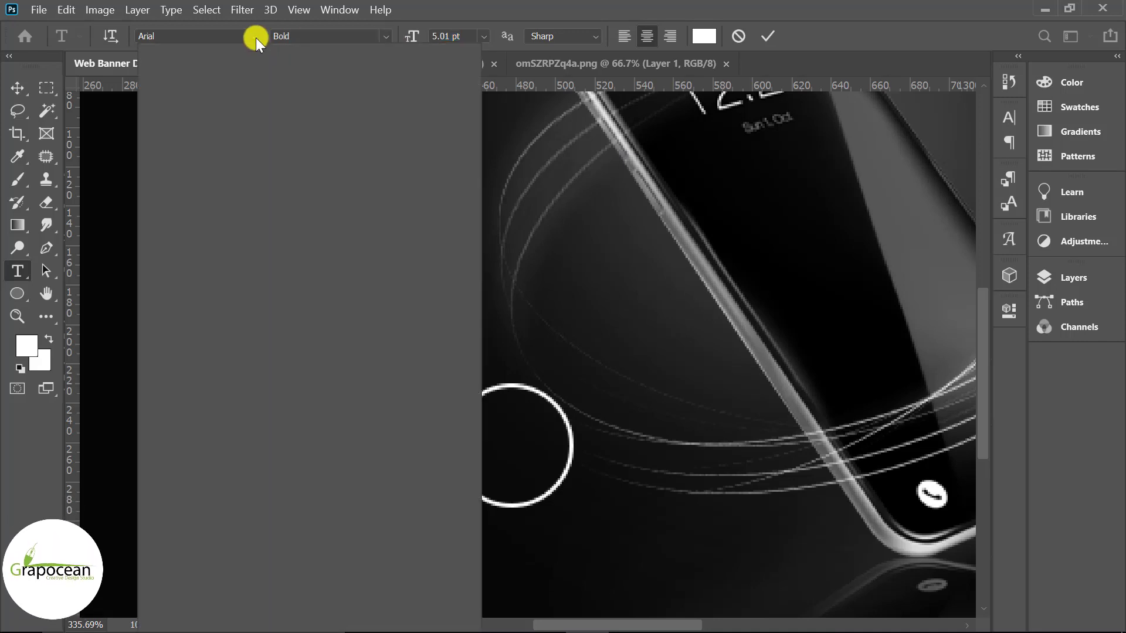
left_click(310, 94)
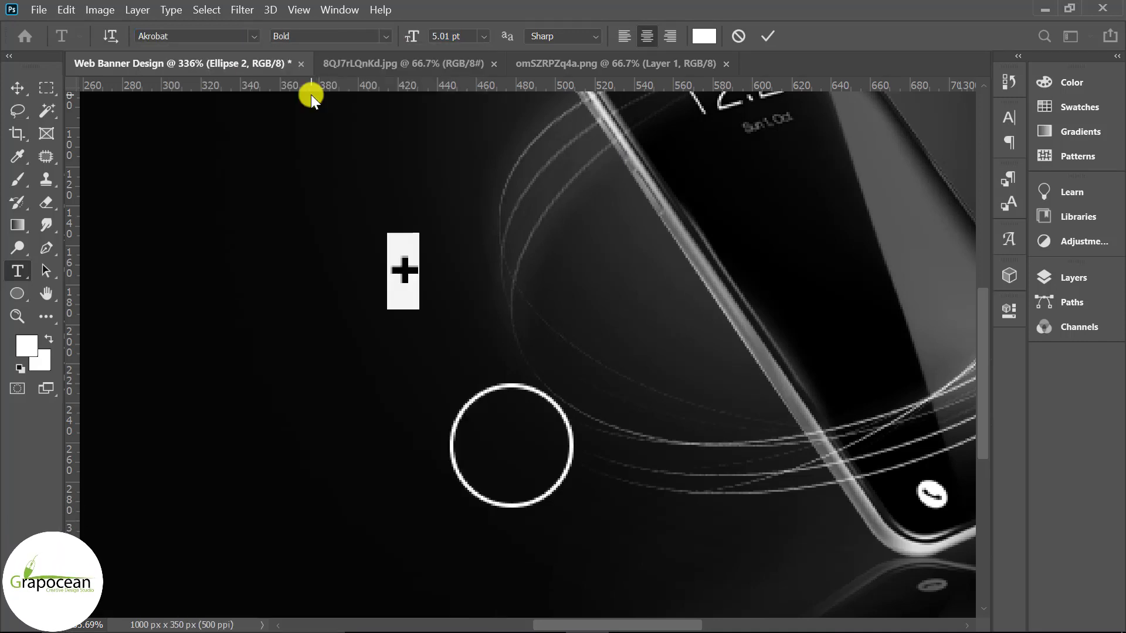
left_click(246, 36)
left_click(309, 103)
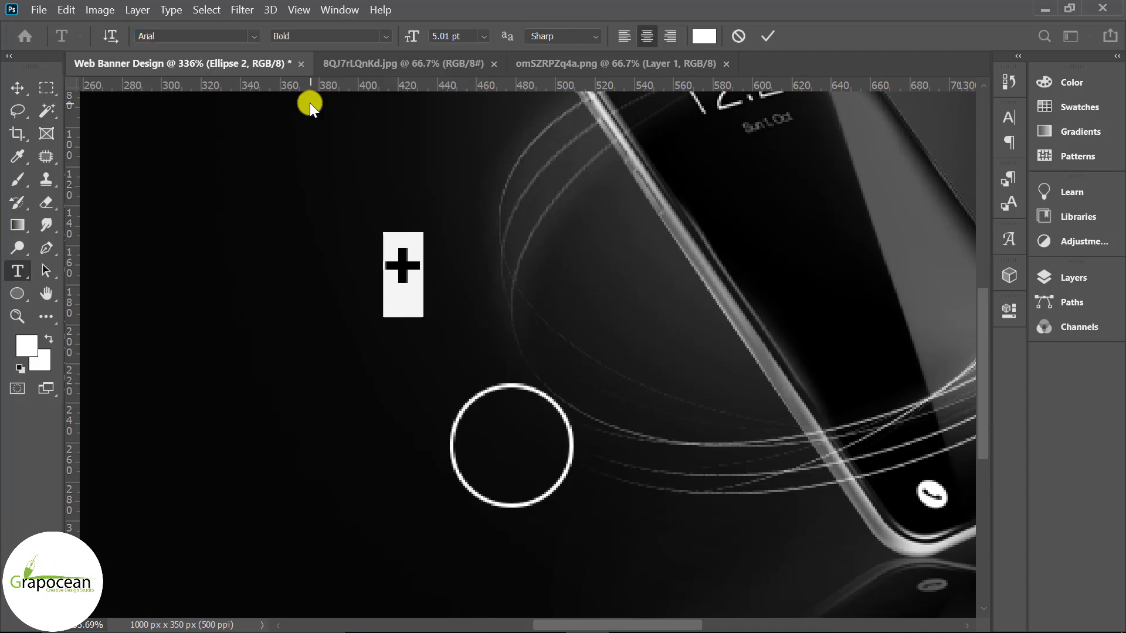
left_click(252, 36)
left_click(332, 151)
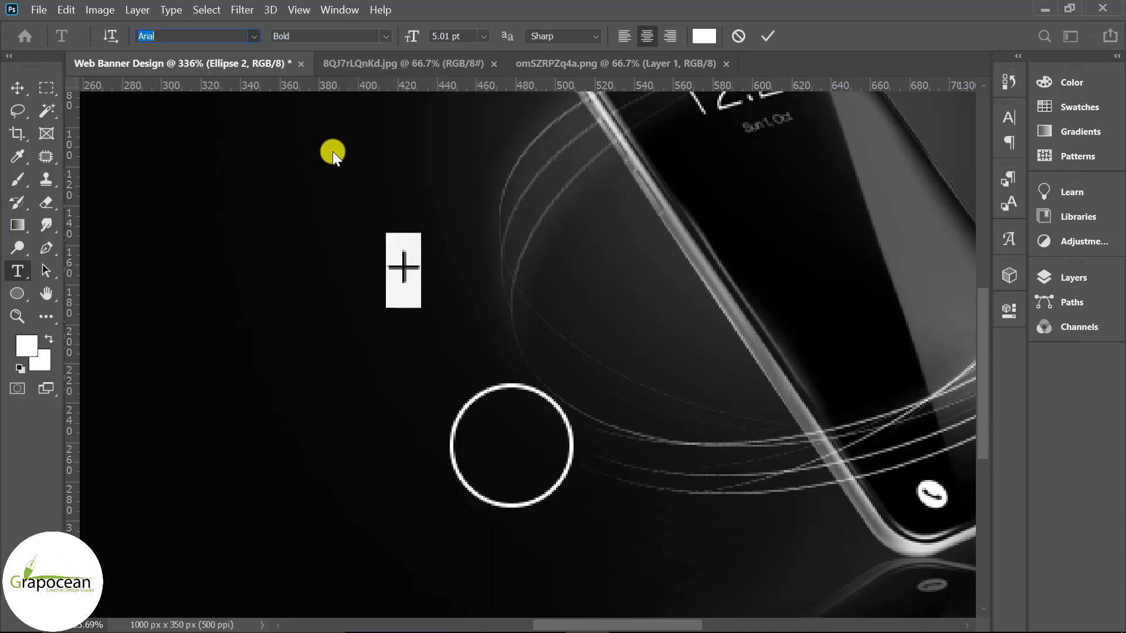
type("Mont")
left_click(385, 35)
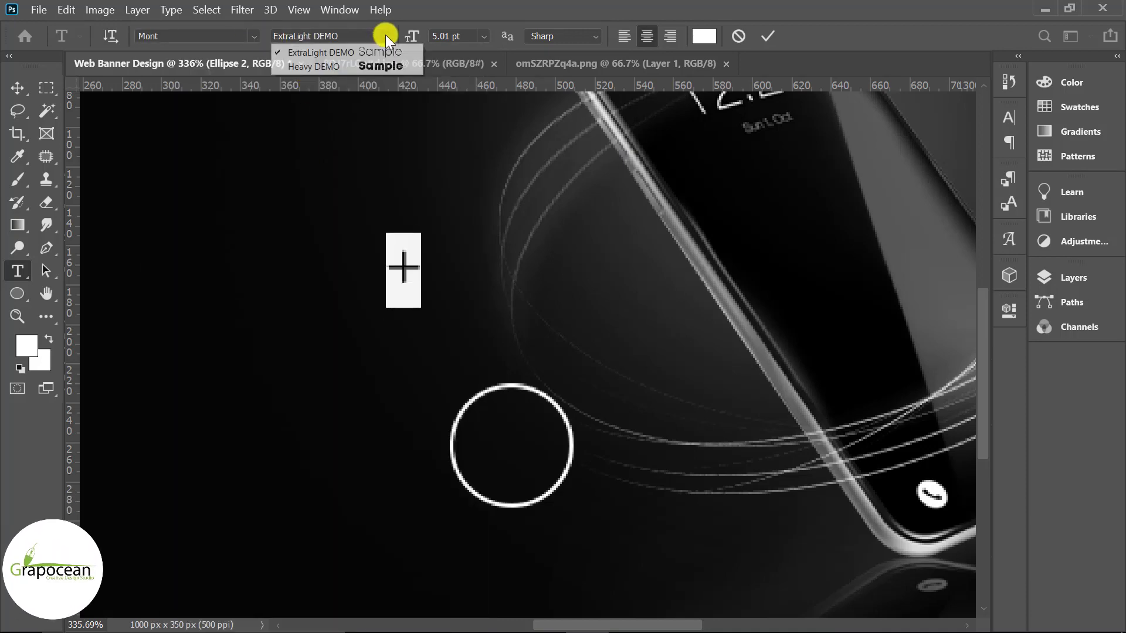
left_click(385, 35)
left_click(255, 34)
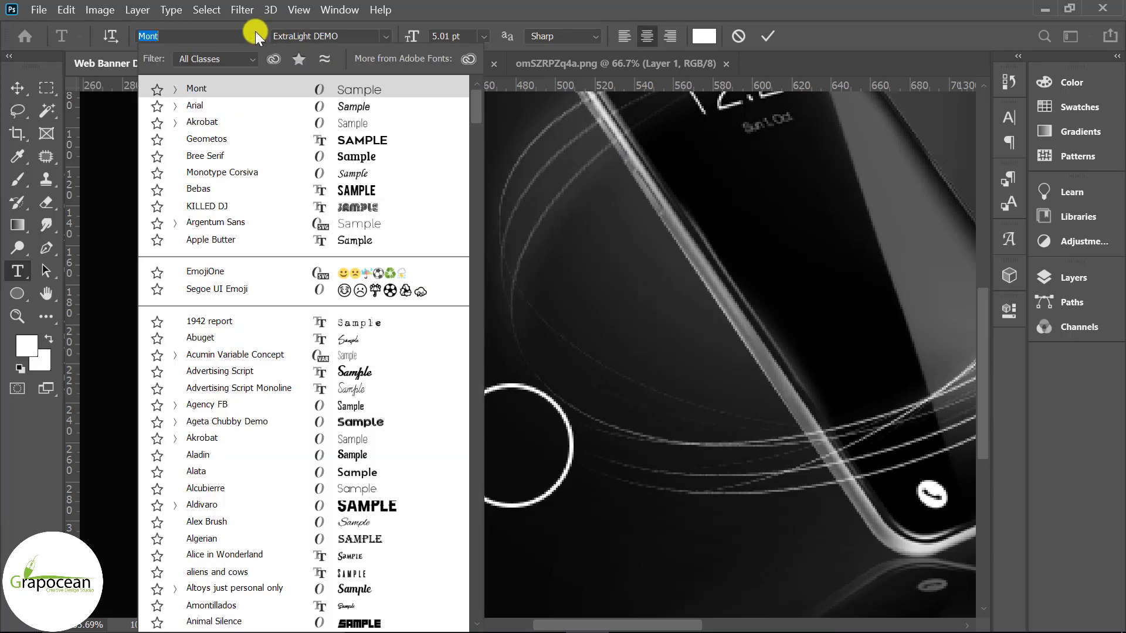
left_click(365, 139)
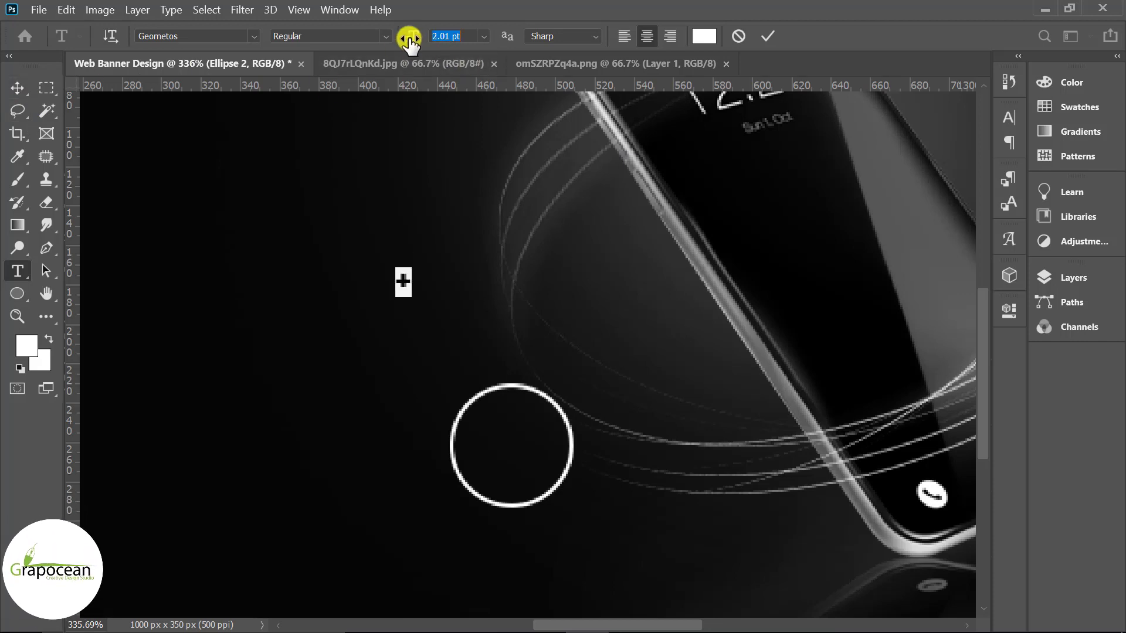
key("Up")
key("ctrl+Return")
Duplicate the plus sign to the phone's upper right.
key("v")
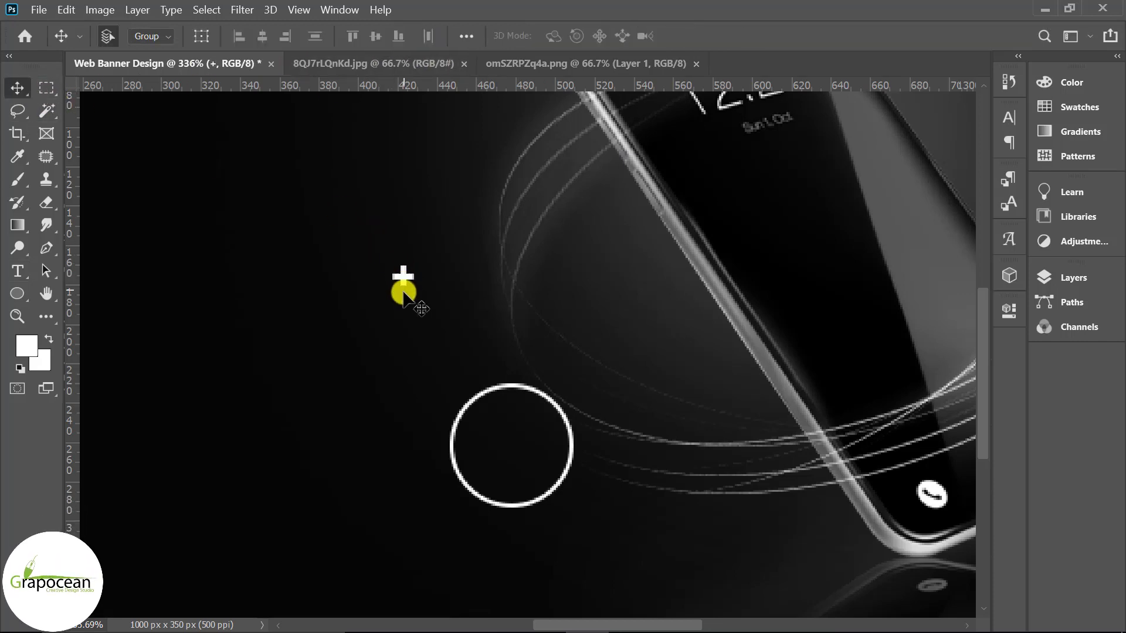
scroll(411, 304, "down", 5)
scroll(457, 357, "up", 2)
scroll(472, 364, "up", 2)
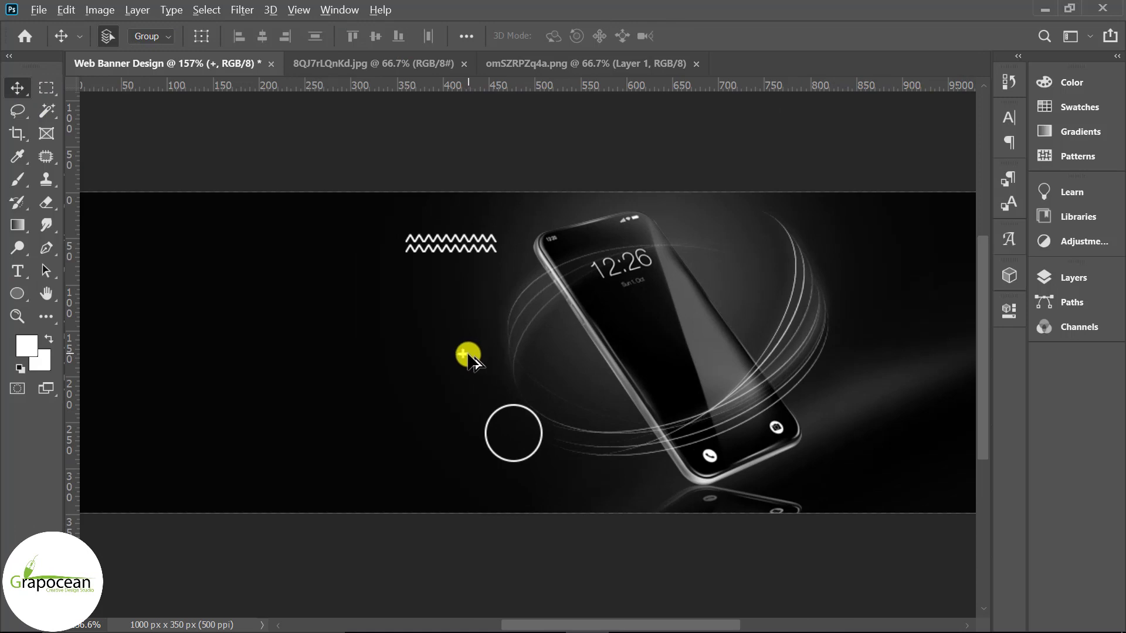
left_click_drag(488, 352, 777, 262)
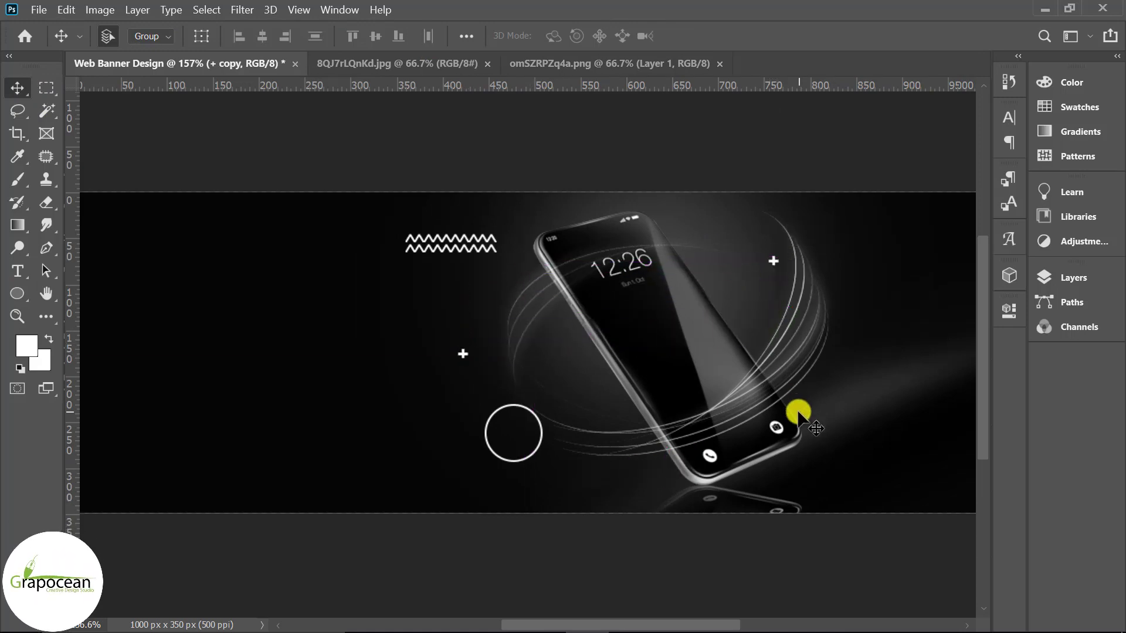
Create a 3-sided polygon triangle with the Polygon tool.
left_click(18, 293)
left_click(108, 342)
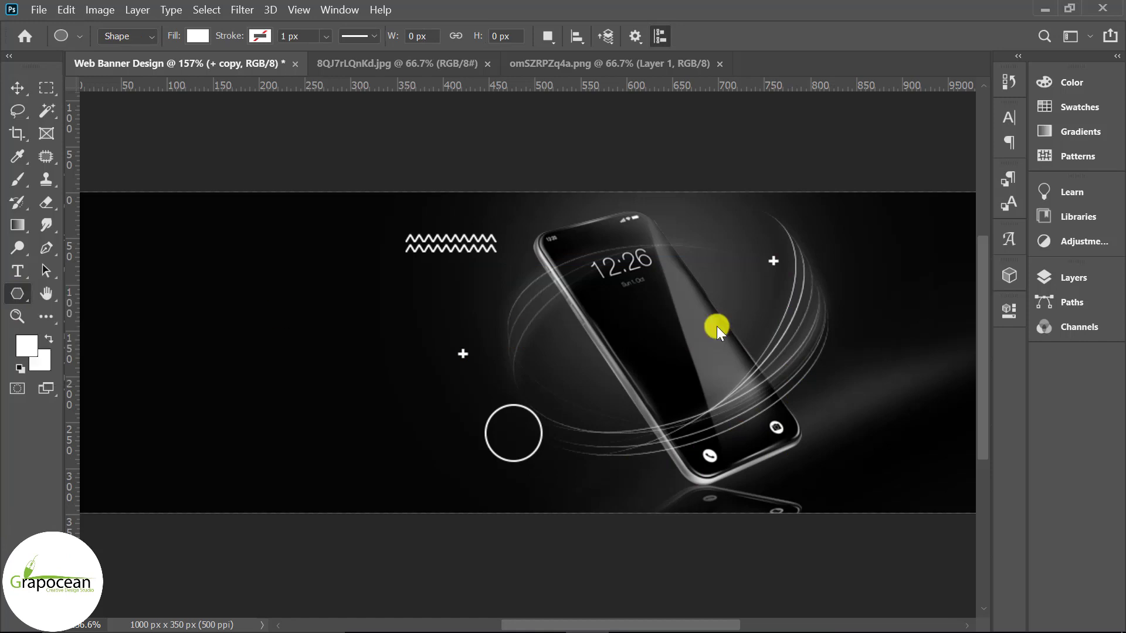
left_click(817, 399)
left_click(525, 335)
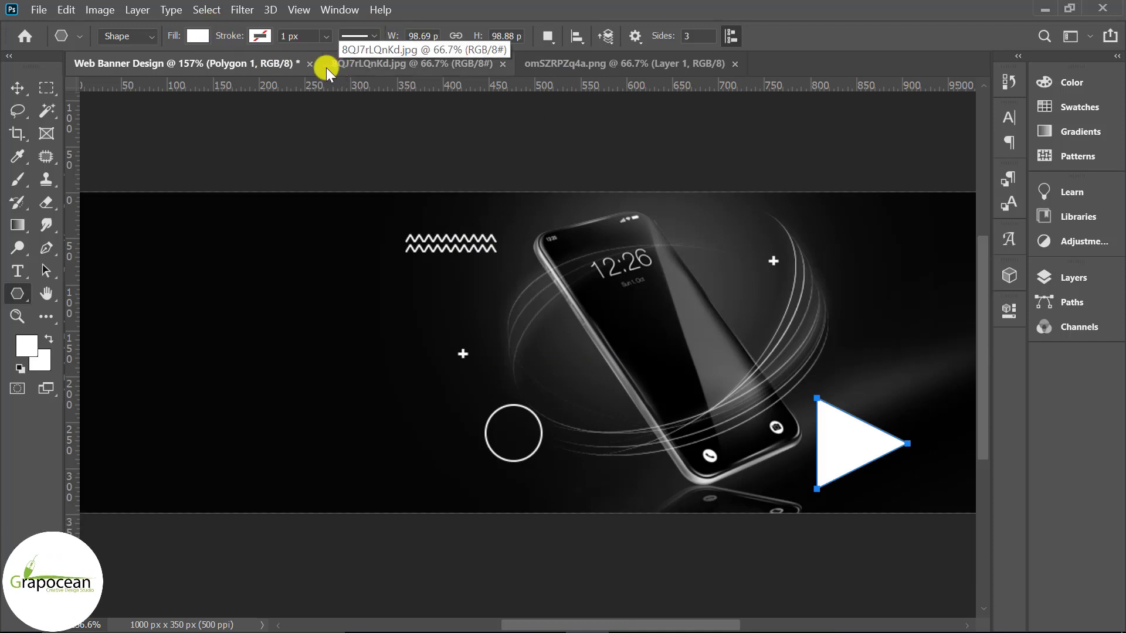
left_click(195, 37)
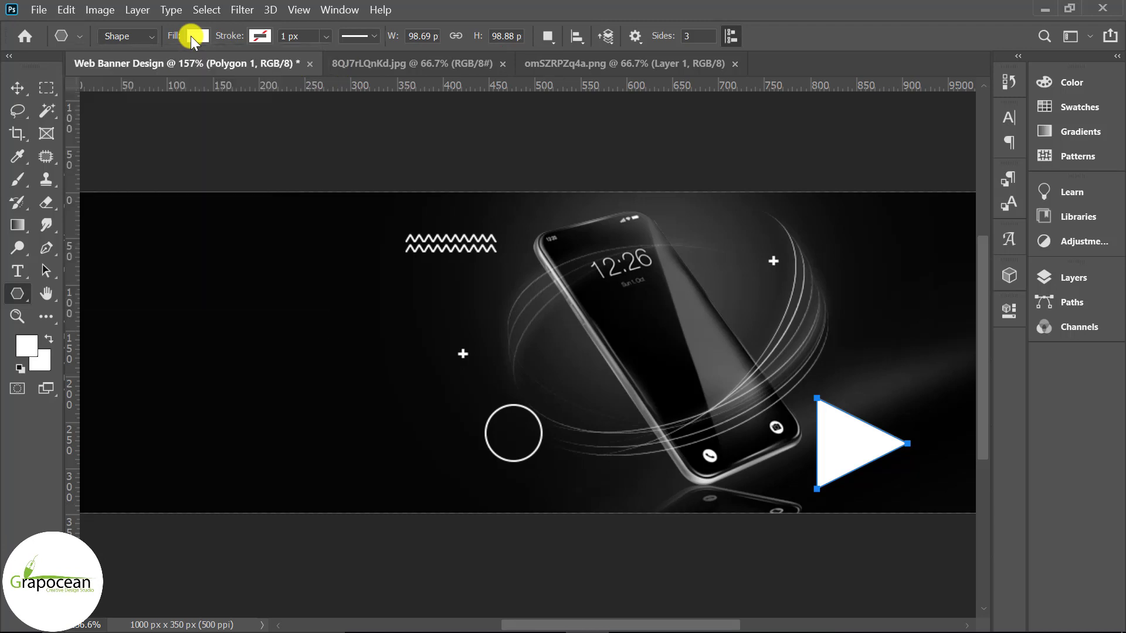
double_click(193, 37)
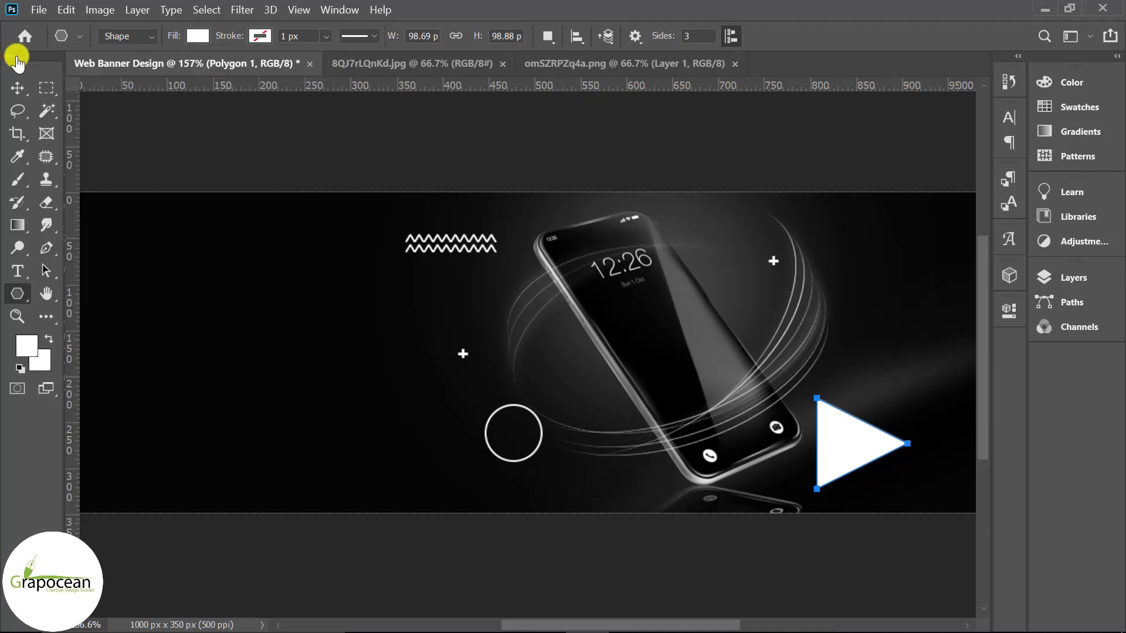
Shrink the triangle, tilt it and place it beside the phone's lower corner.
left_click(19, 89)
left_click_drag(851, 451, 816, 424)
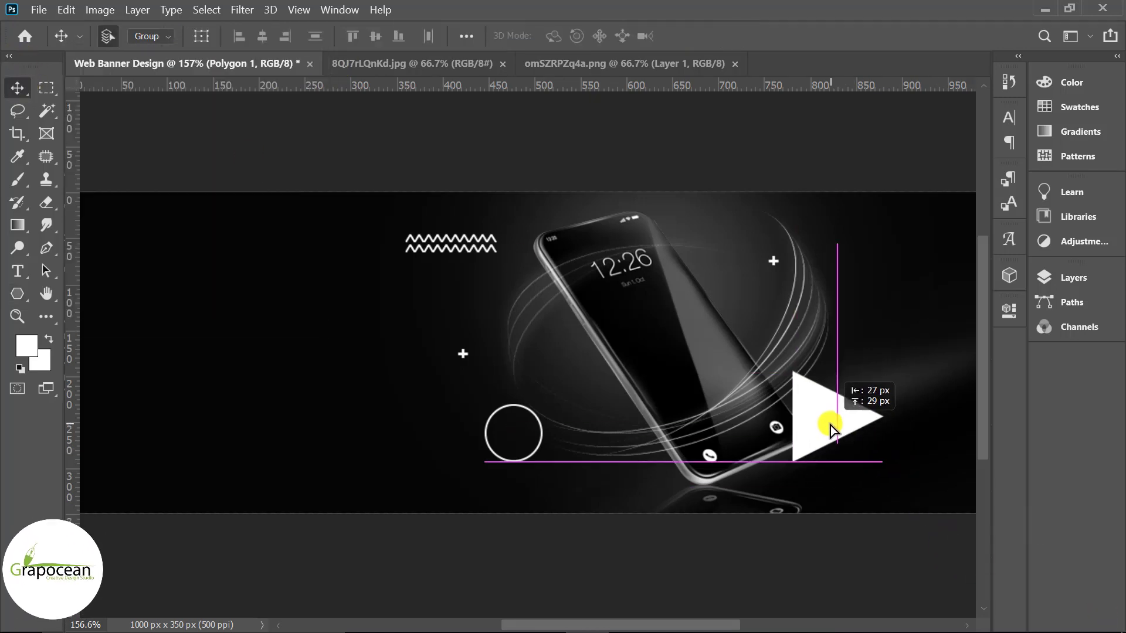
key("ctrl+t")
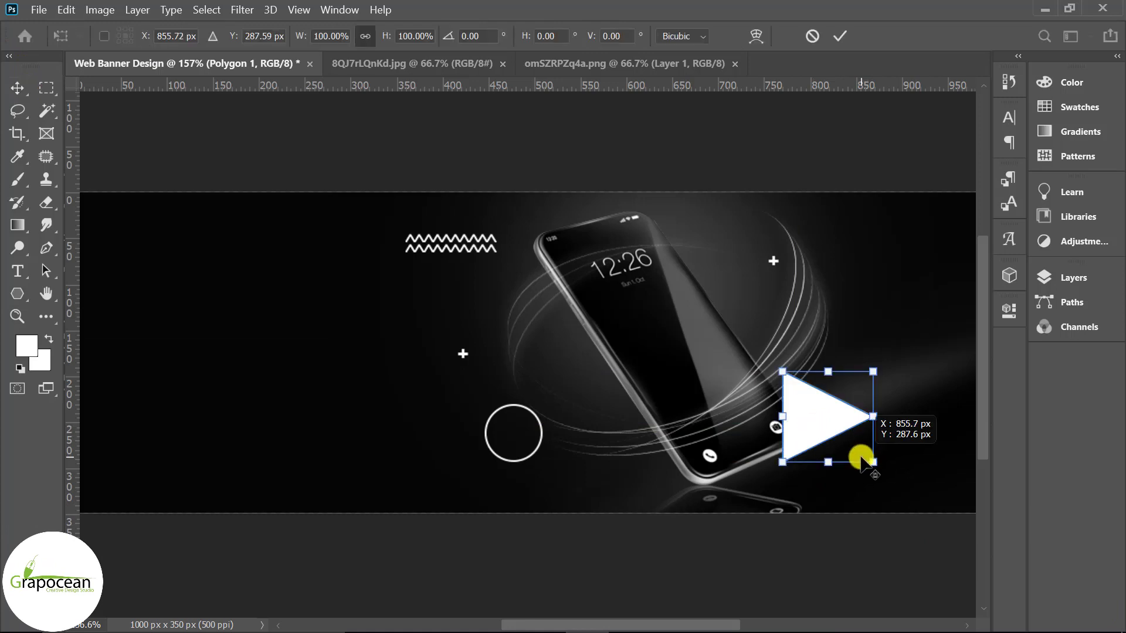
mouse_move(872, 462)
left_mouse_down()
mouse_move(865, 473)
mouse_move(818, 467)
mouse_move(853, 467)
mouse_move(866, 494)
left_mouse_up()
scroll(865, 473, "up", 3)
scroll(865, 473, "up", 3)
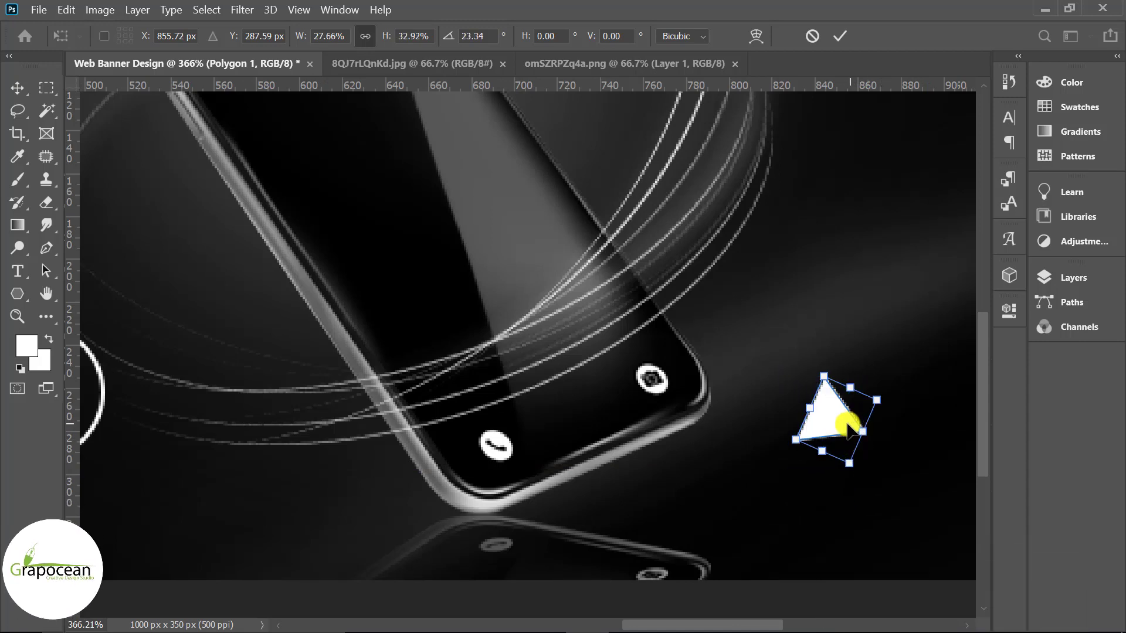
left_click_drag(848, 427, 808, 377)
left_click(18, 291)
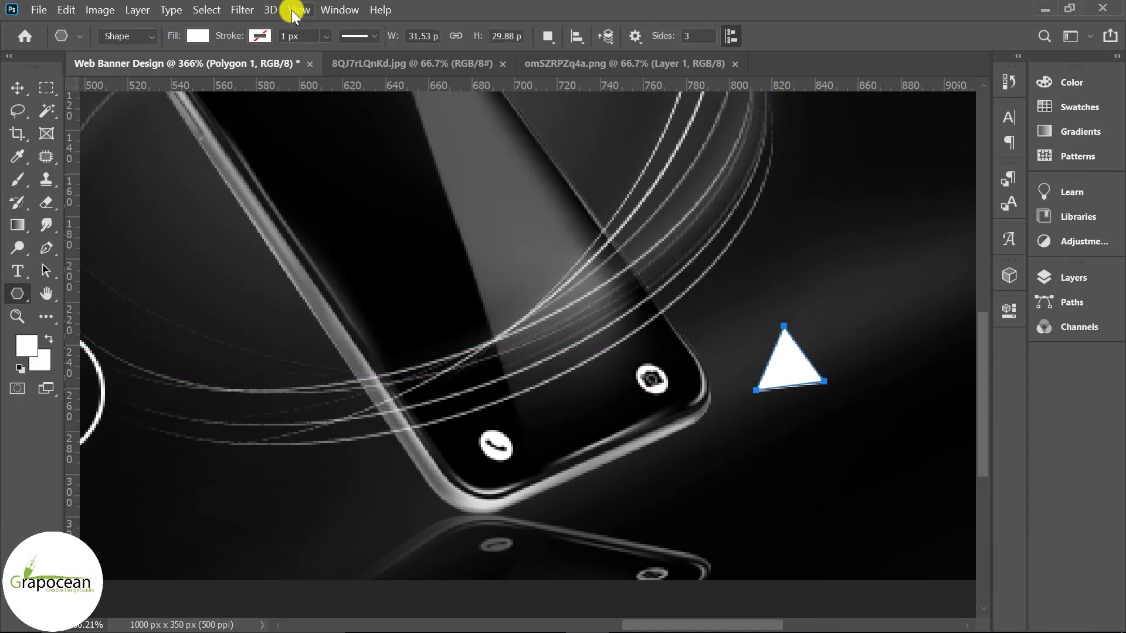
Give the triangle no fill and a white stroke outline.
left_click(194, 35)
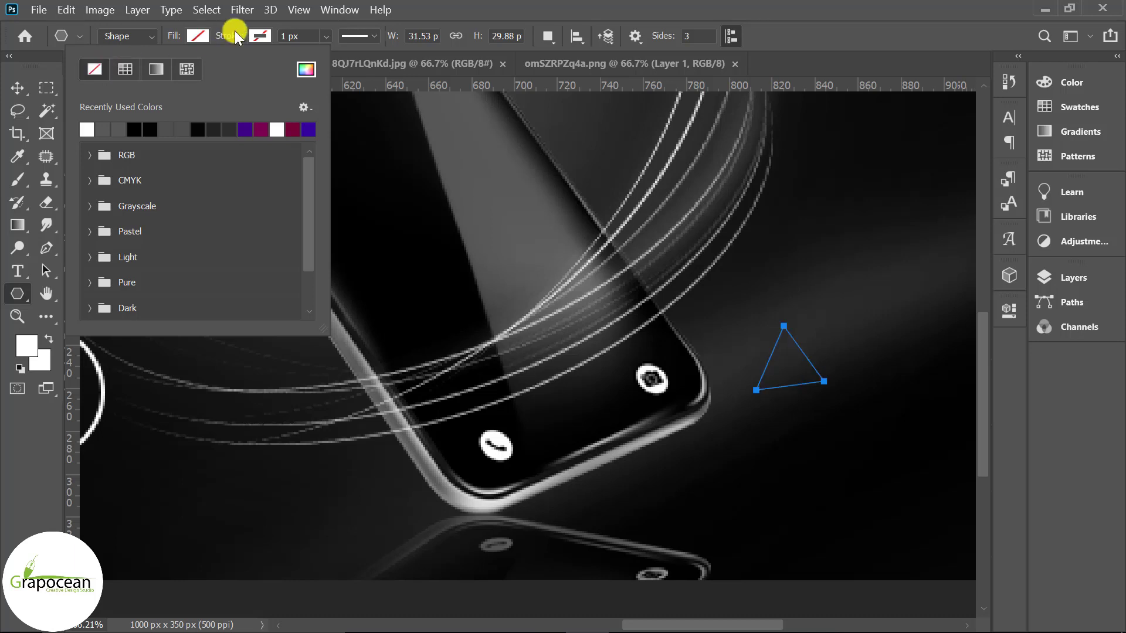
left_click(234, 35)
left_click(149, 129)
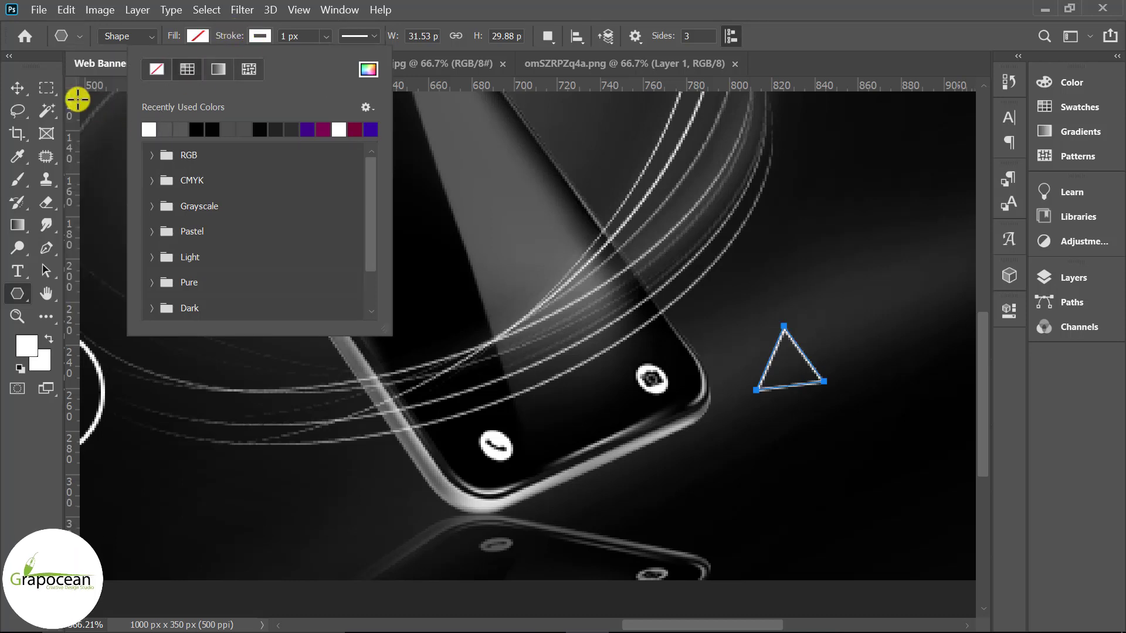
left_click(16, 87)
Move the circle slightly right and down, viewing the whole banner.
key("ctrl+0")
key("ctrl+minus")
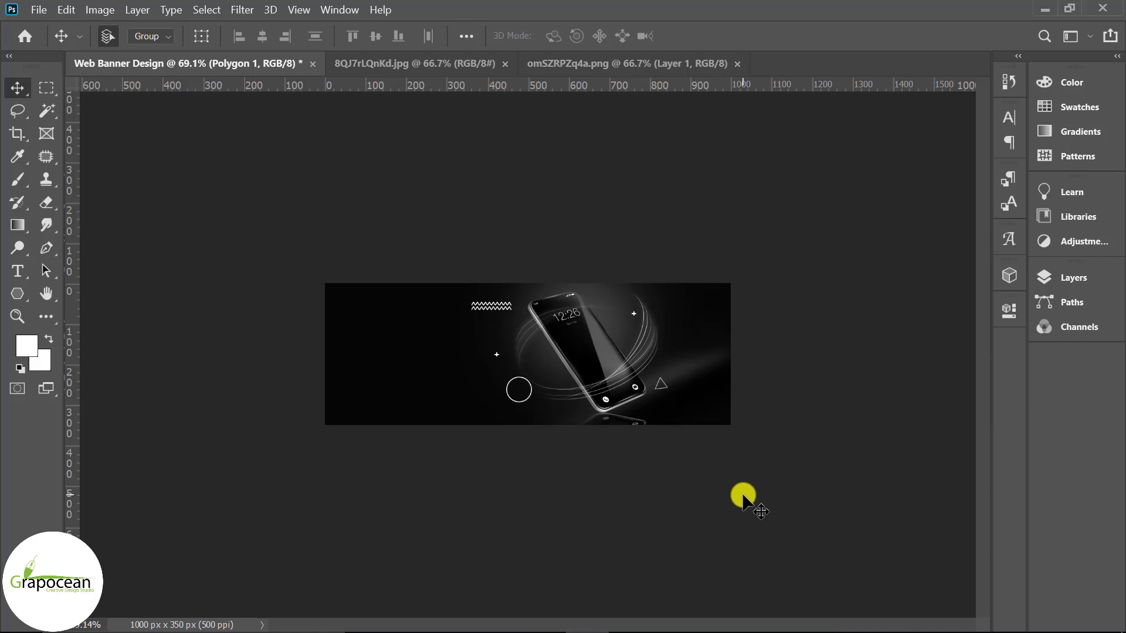
scroll(527, 416, "up", 2)
scroll(542, 446, "up", 2)
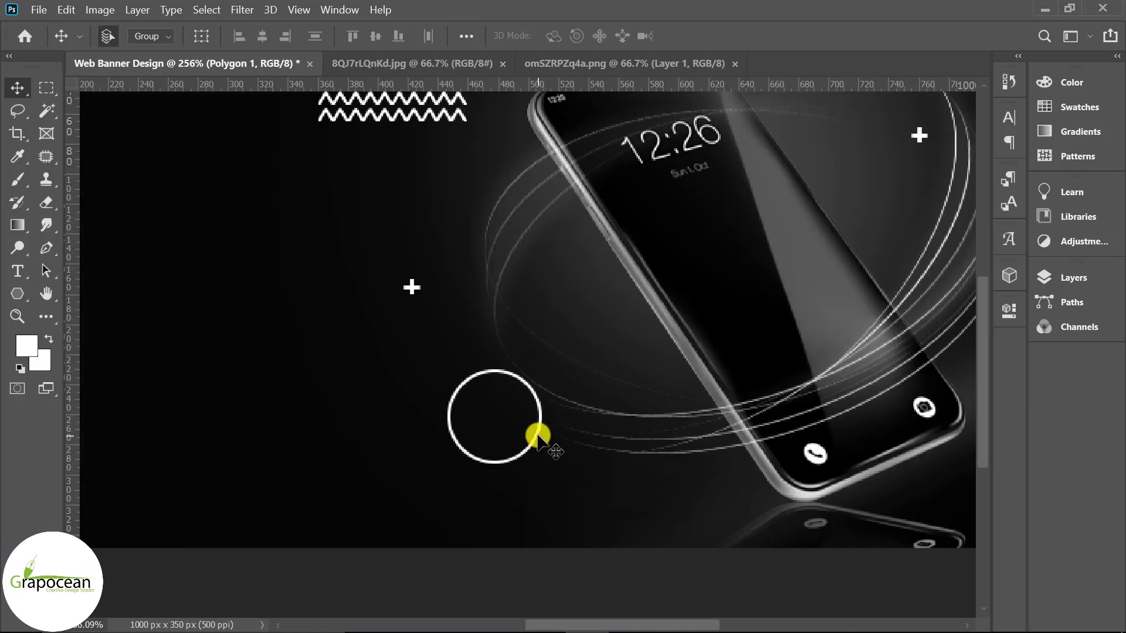
left_click(558, 449, "ctrl")
scroll(497, 468, "up", 1)
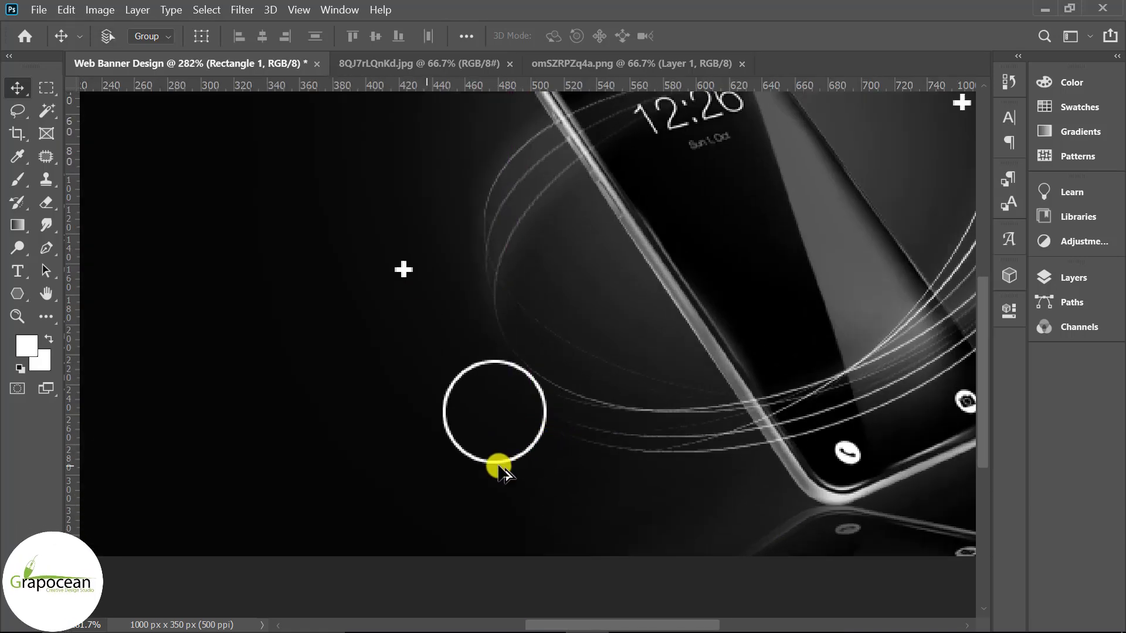
scroll(496, 466, "up", 2)
left_click_drag(434, 441, 598, 489)
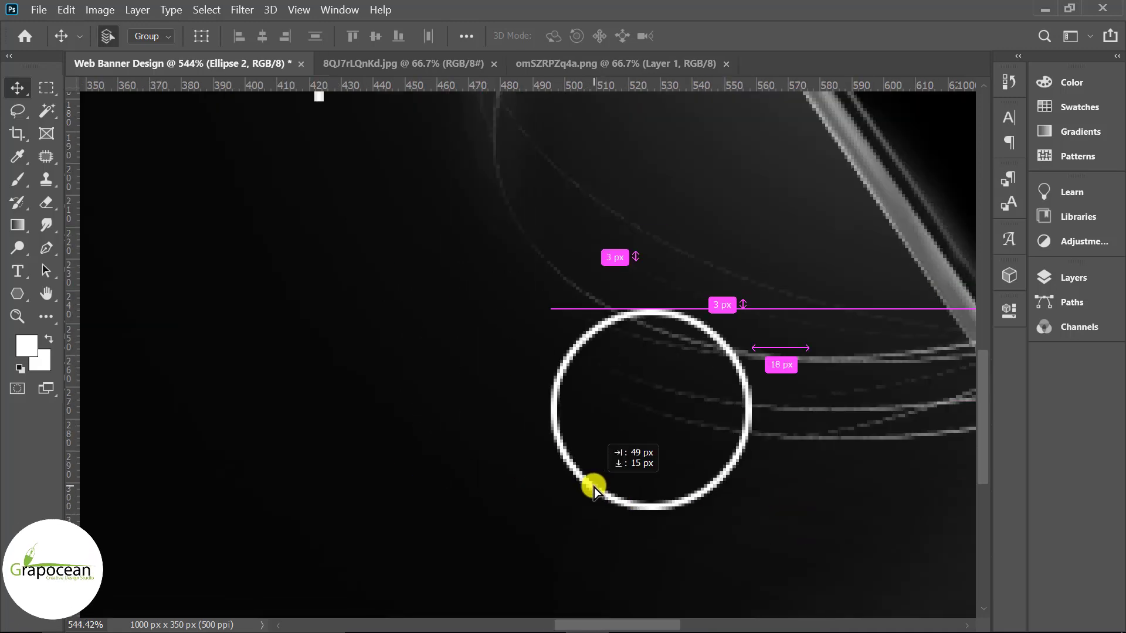
scroll(703, 494, "down", 5)
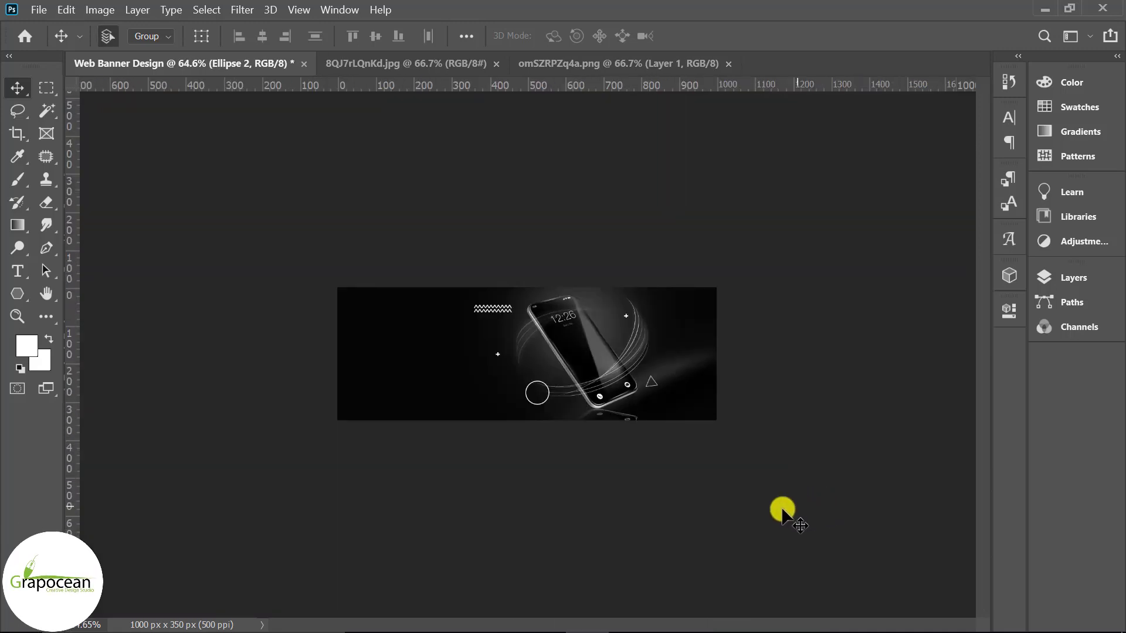
scroll(310, 485, "up", 1)
scroll(105, 367, "up", 1)
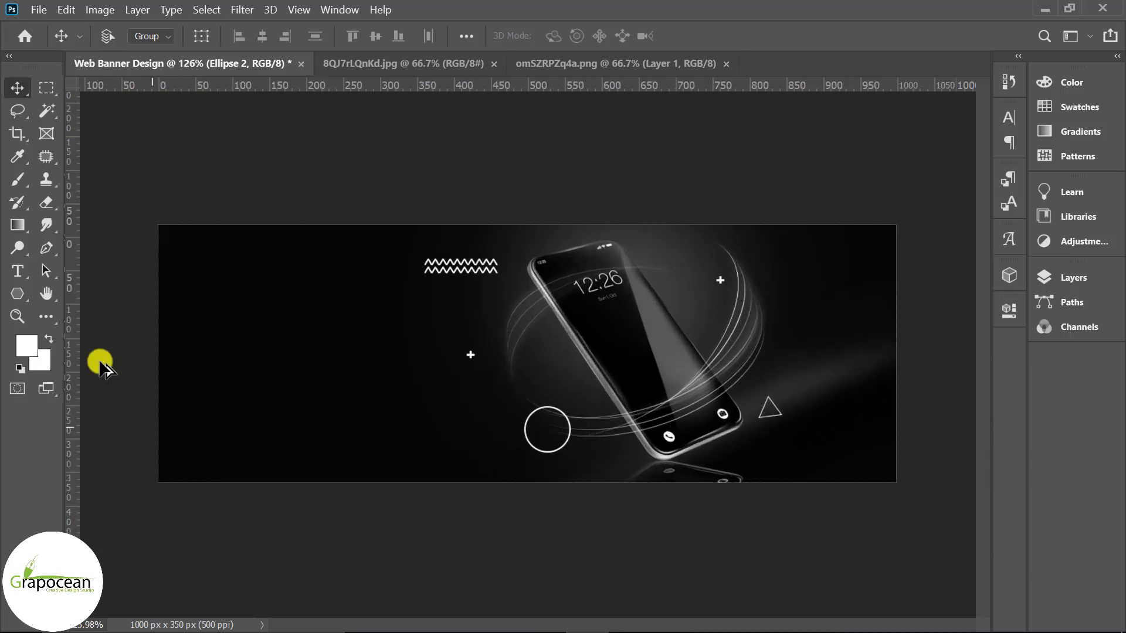
Add the BEST MOBILE text at the banner's upper left and shift it slightly right.
left_click(17, 271)
left_click(247, 288)
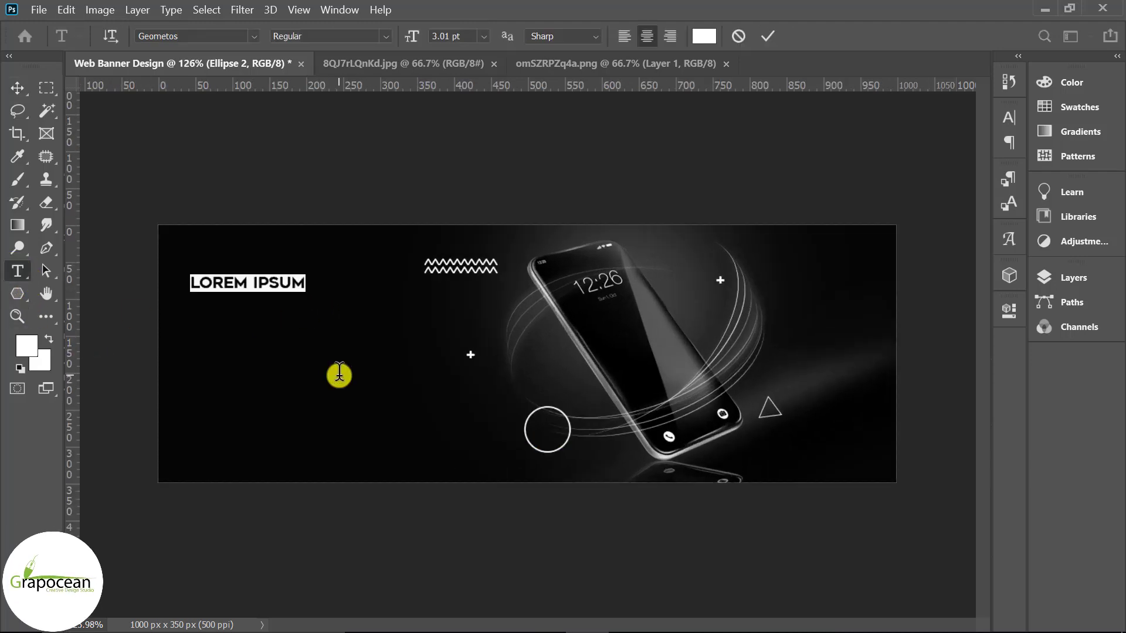
type("M")
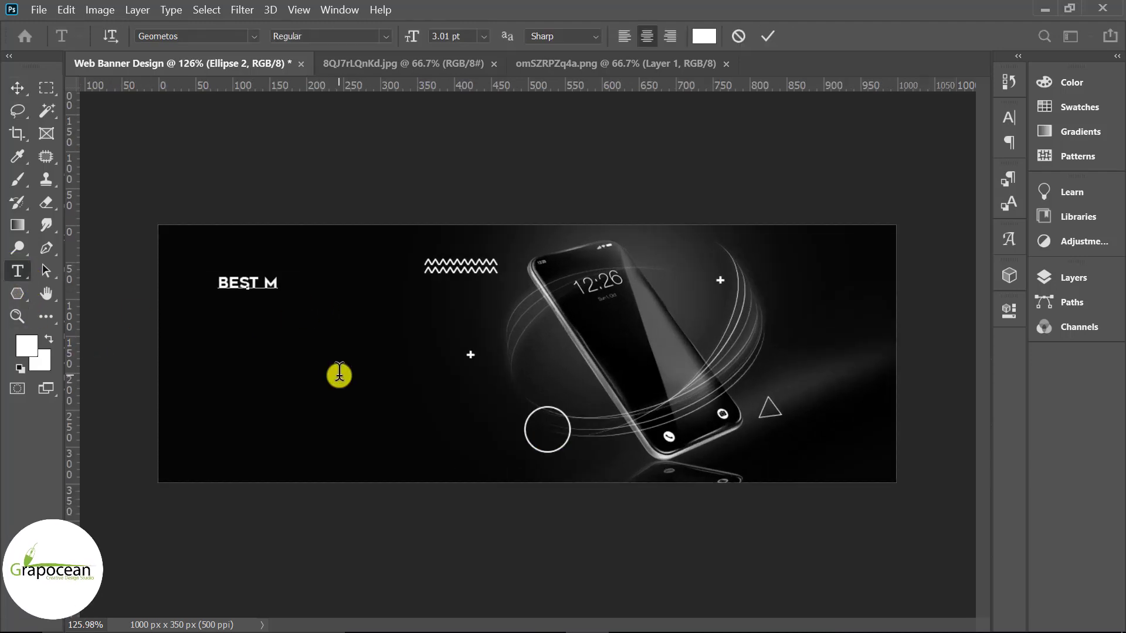
type("OBILE")
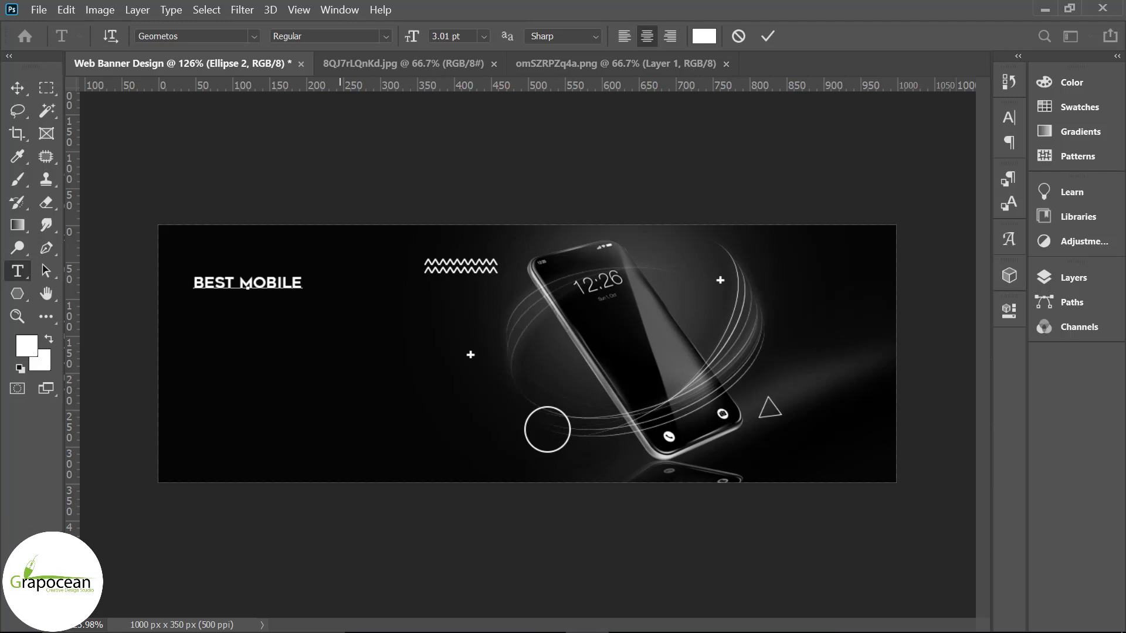
left_click(17, 87)
left_click_drag(293, 281, 322, 281)
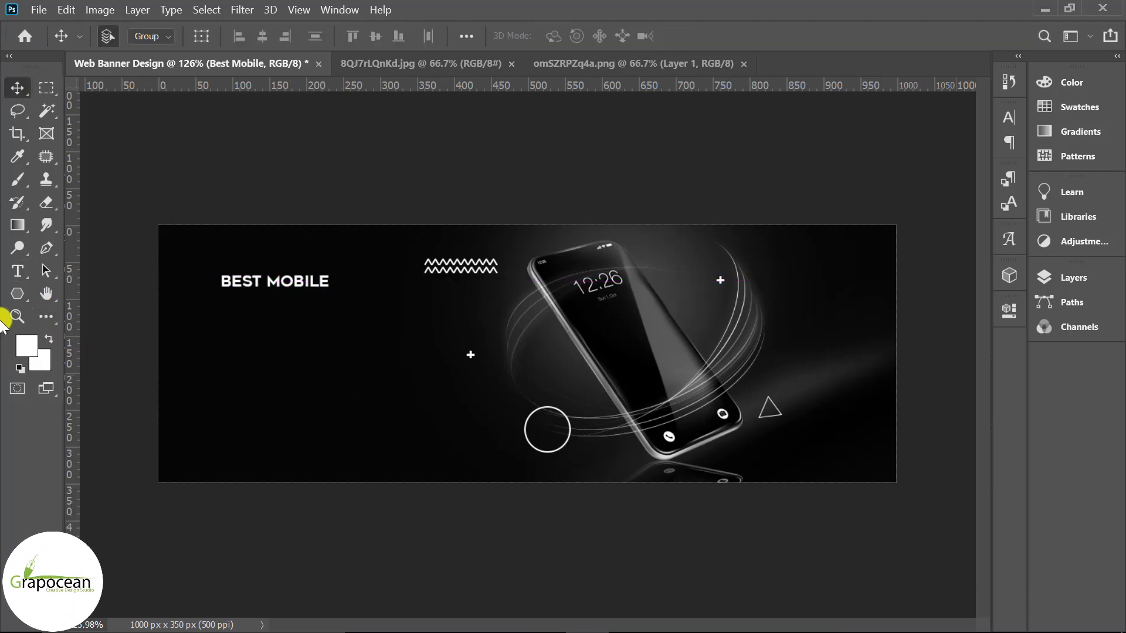
Add an ACCESSORIES SHOP BANNER text line below, enlarged to 4.87 pt.
left_click(18, 272)
left_click(273, 345)
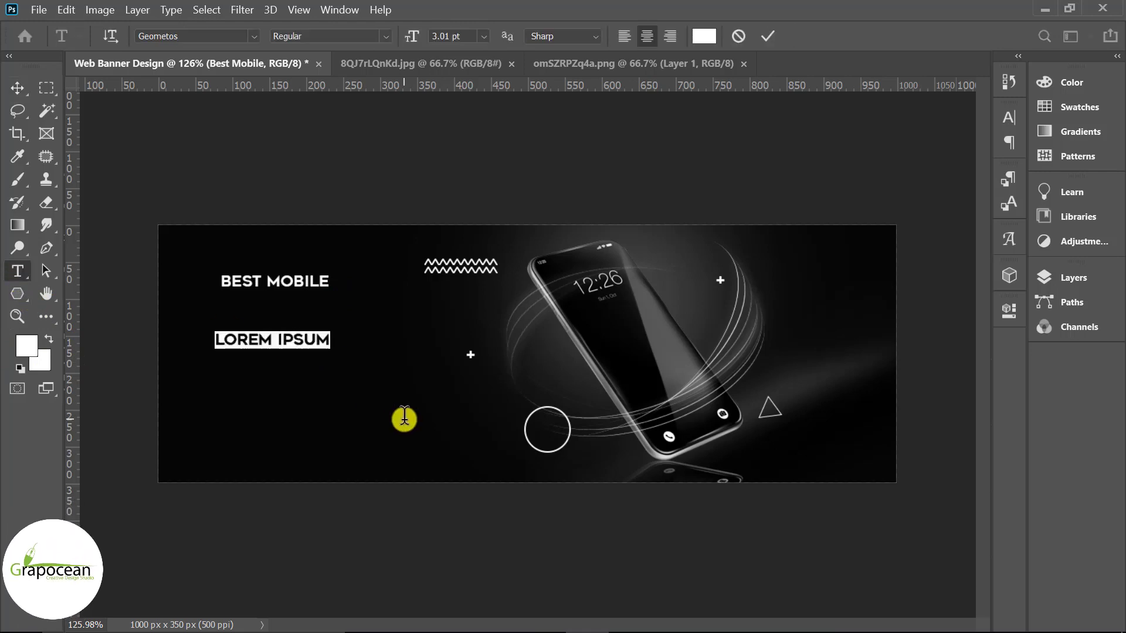
key("BackSpace")
type("ACCESSORIES SH")
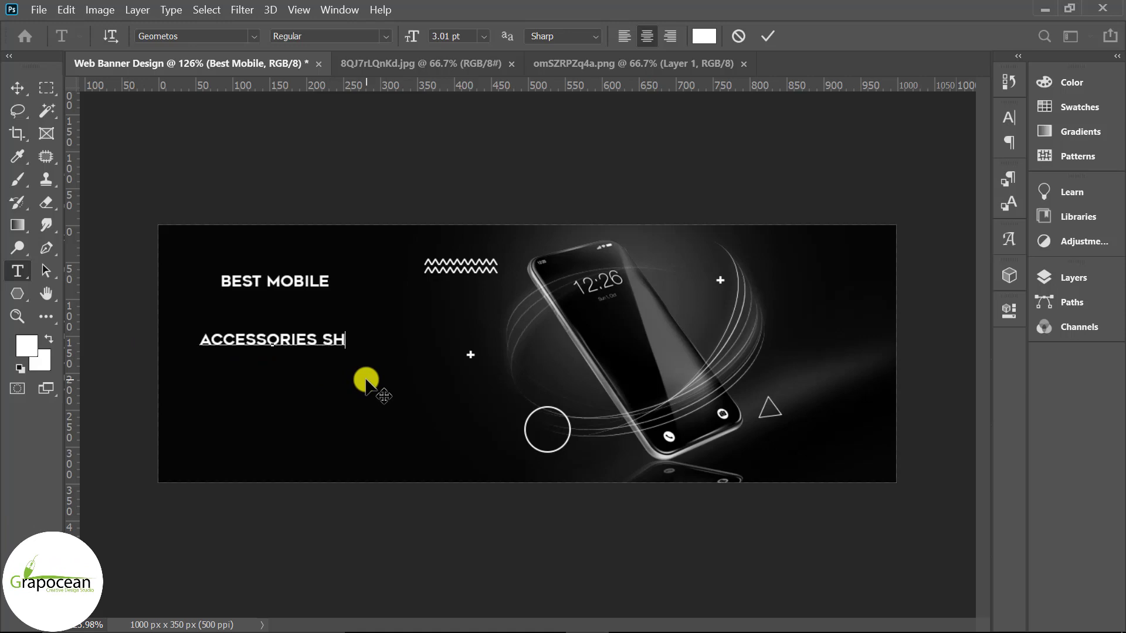
type("OP")
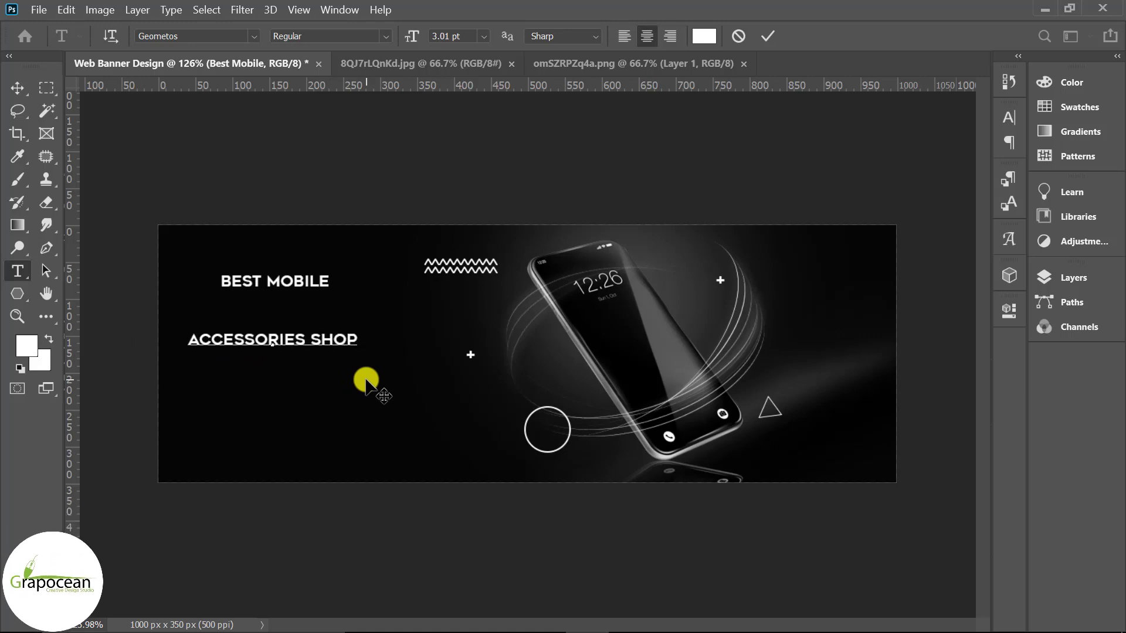
type(" B")
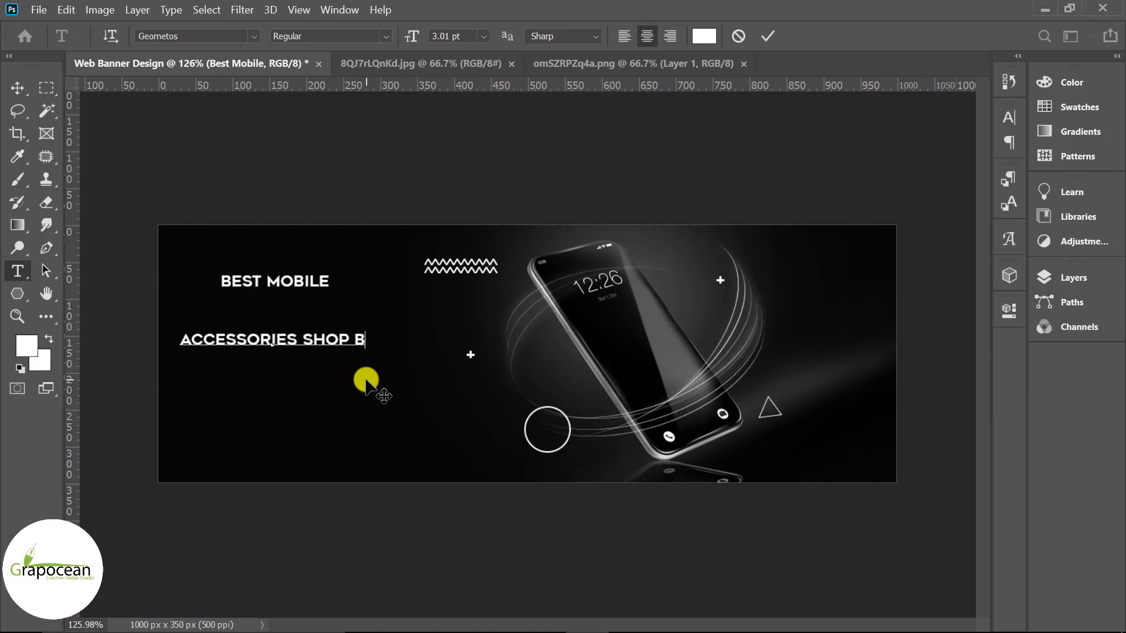
type("ANNER")
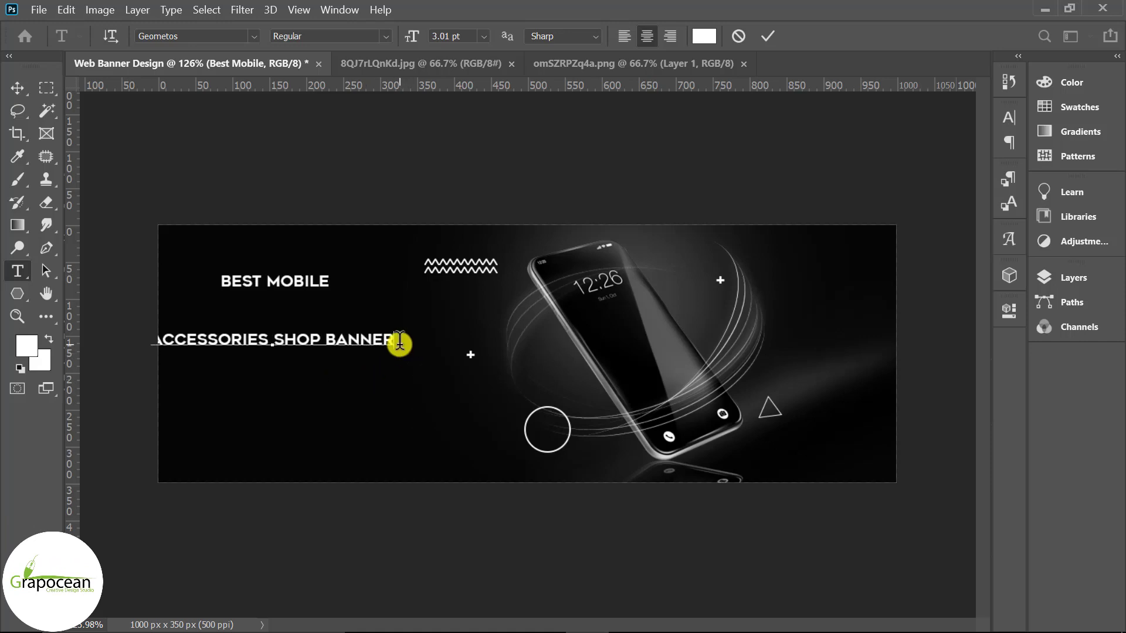
left_click_drag(400, 342, 7, 334)
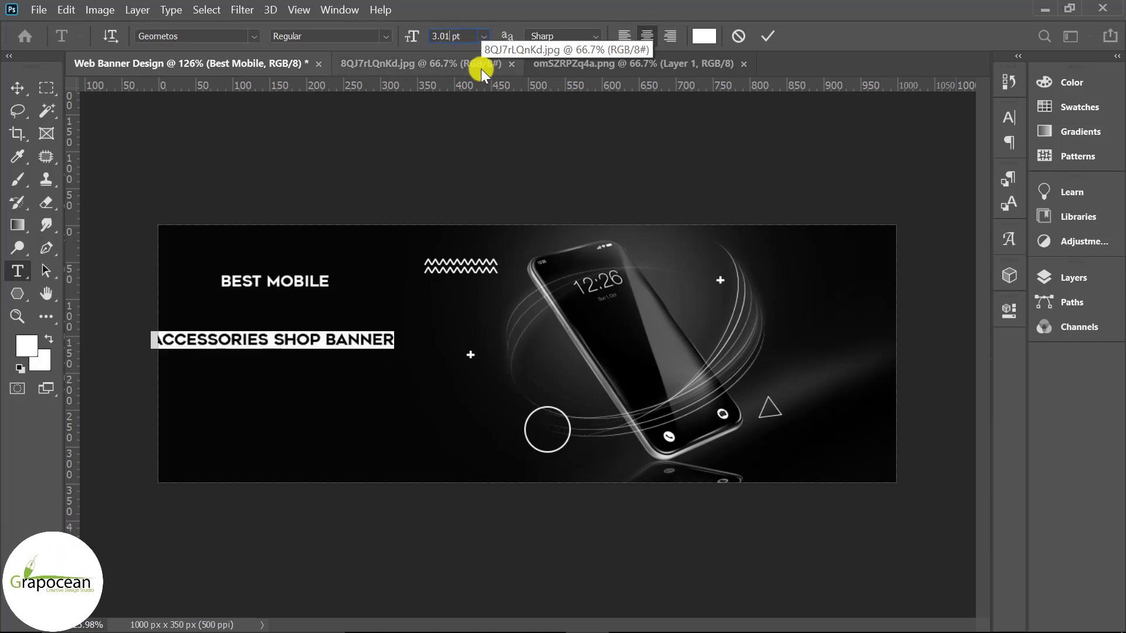
type("618")
key("Return")
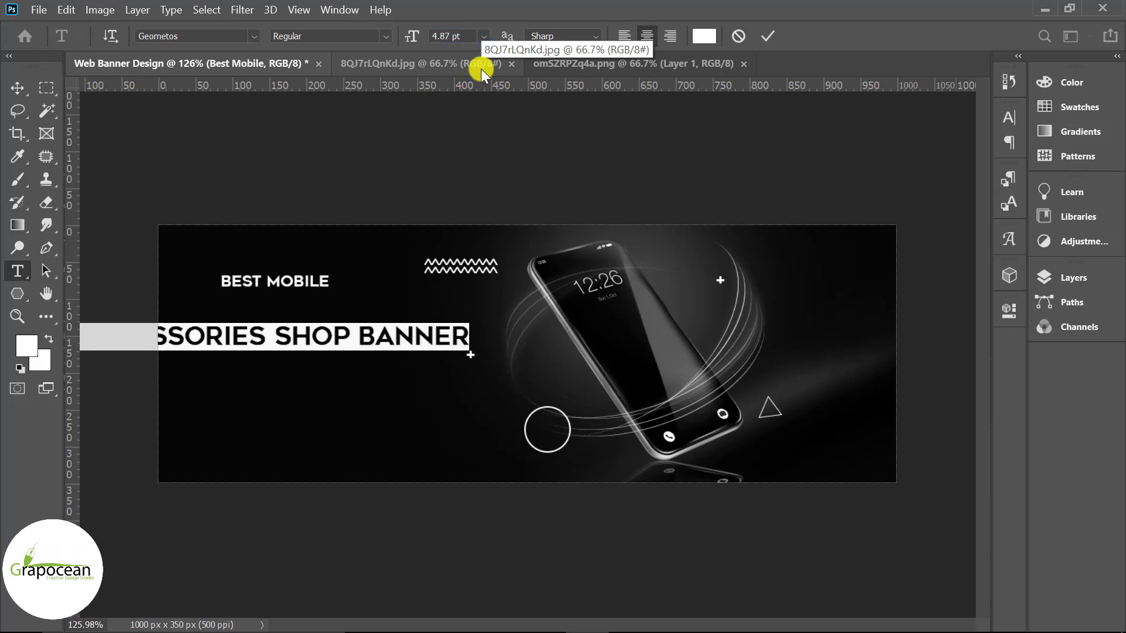
left_click(17, 89)
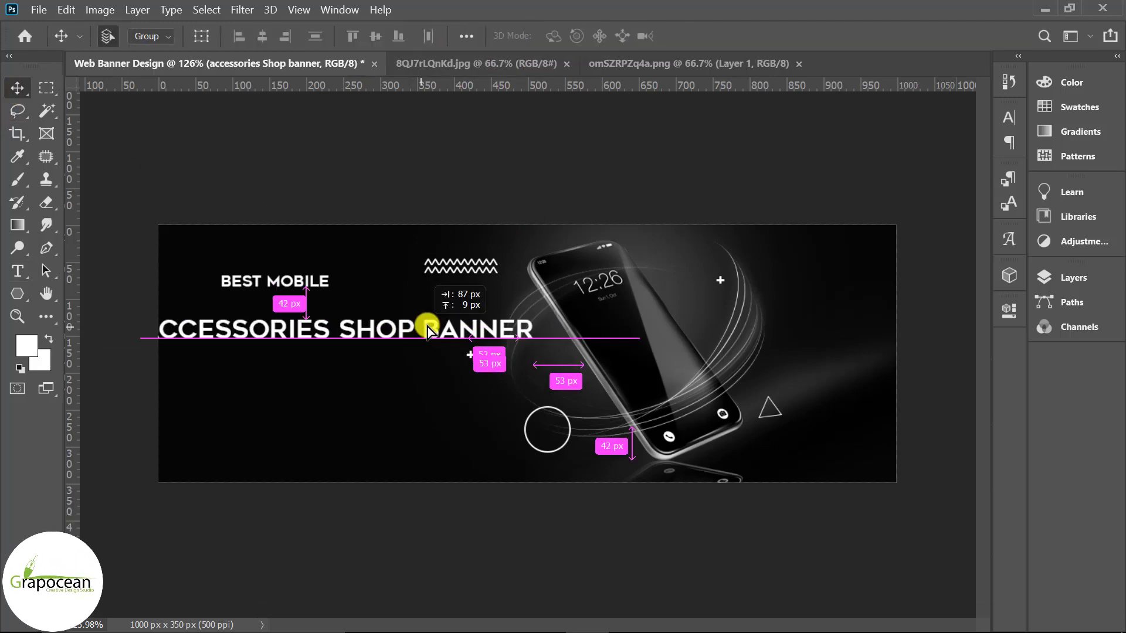
Move the phone artwork right, push the white rectangle off-canvas, and bring the headline in.
left_click_drag(347, 340, 446, 323)
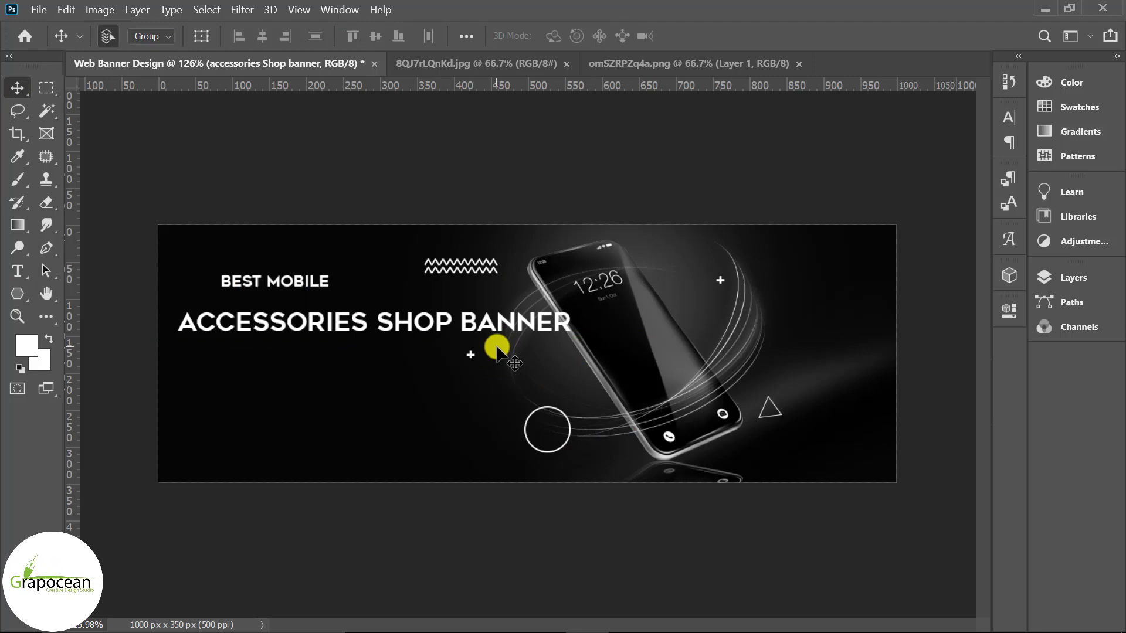
left_click_drag(398, 321, 178, 325)
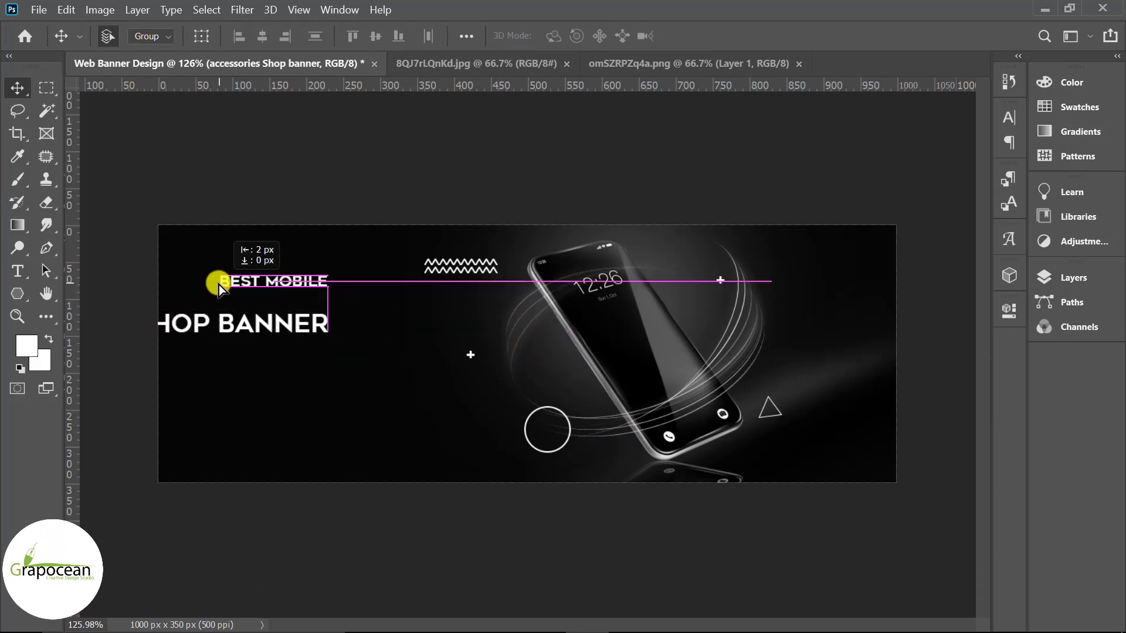
left_click_drag(233, 282, 156, 283)
left_click_drag(248, 323, 176, 319)
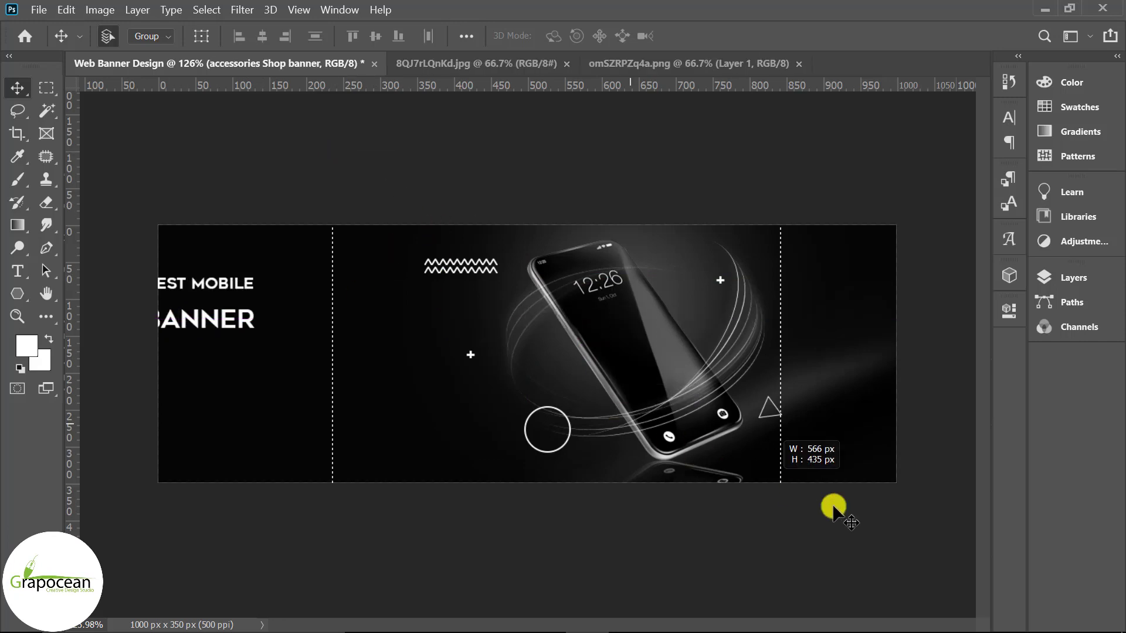
left_click_drag(688, 369, 747, 370)
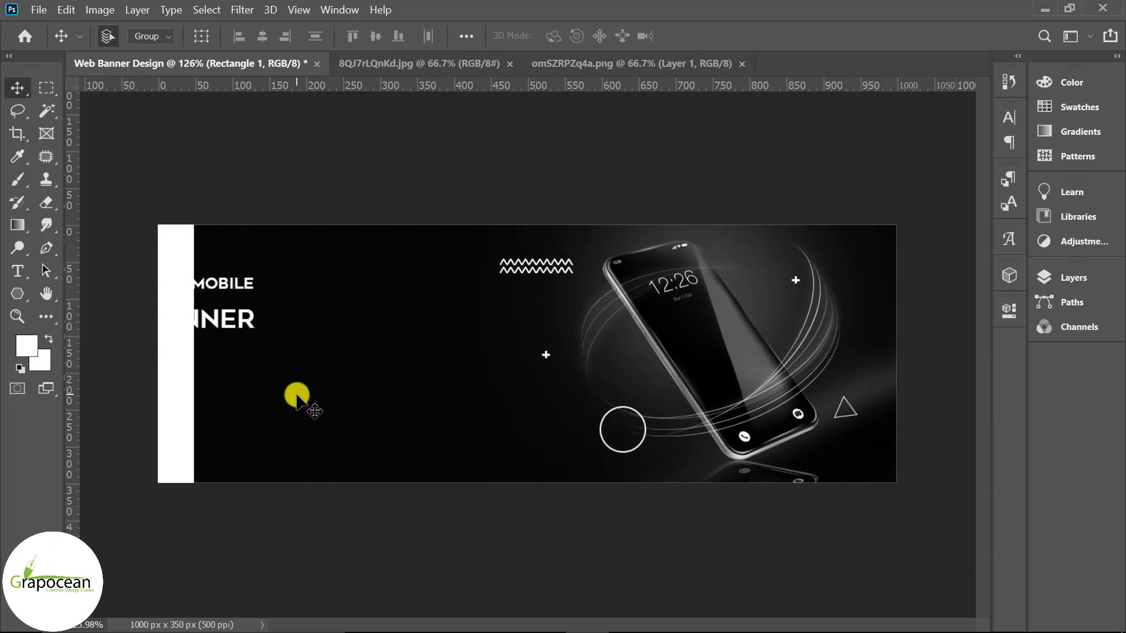
mouse_move(301, 397)
left_mouse_down()
mouse_move(207, 397)
mouse_move(222, 398)
left_mouse_up()
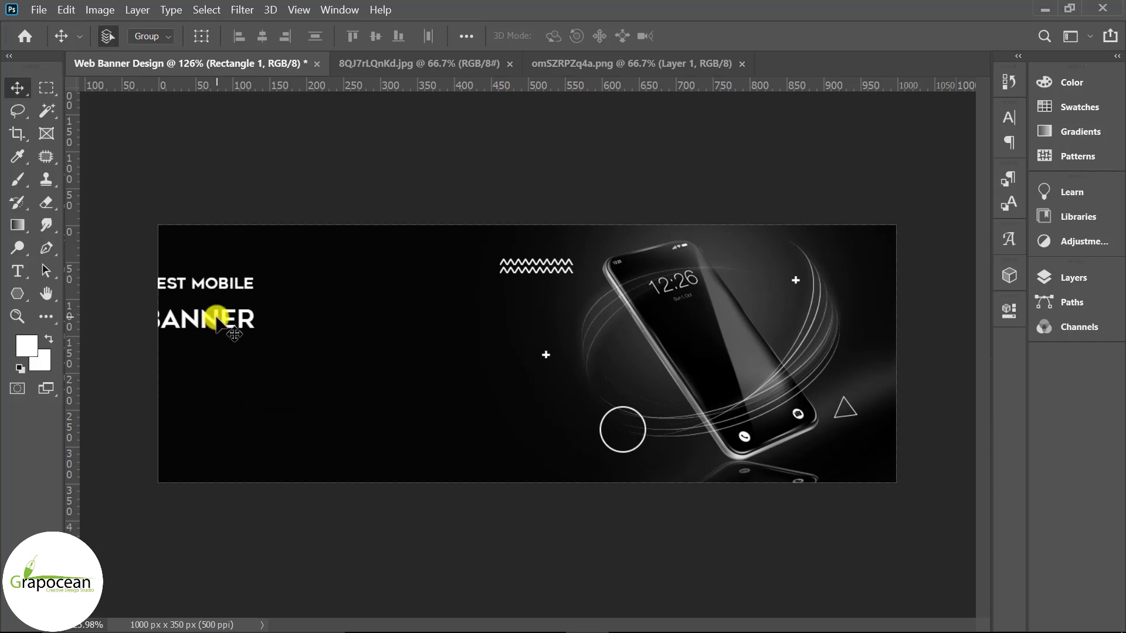
mouse_move(217, 317)
left_mouse_down()
mouse_move(353, 328)
mouse_move(577, 386)
mouse_move(504, 345)
mouse_move(530, 340)
left_mouse_up()
Break the headline so BANNER sits on its own second line.
left_click(17, 271)
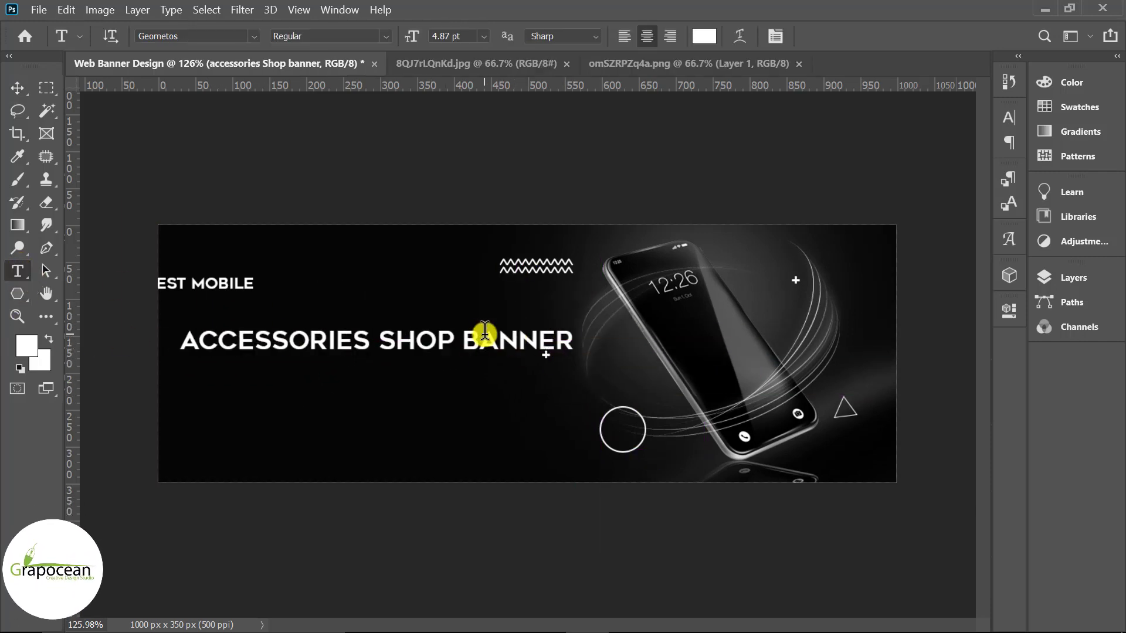
left_click(469, 340)
key("Return")
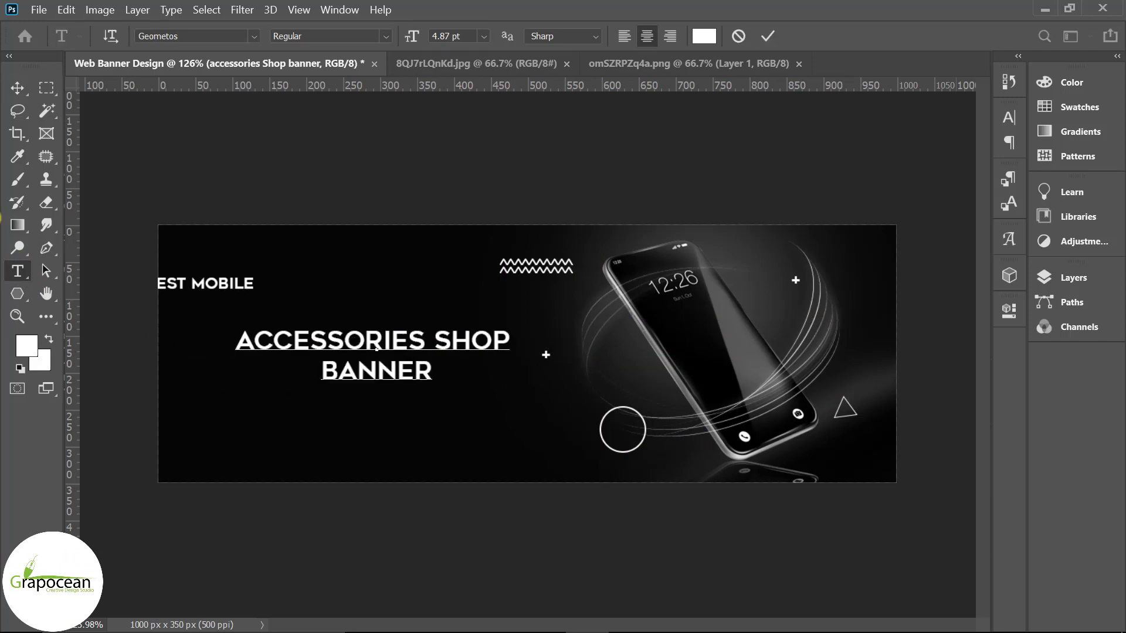
left_click(17, 88)
Position BEST MOBILE directly above the two-line headline on the banner's left.
left_click_drag(389, 349, 347, 346)
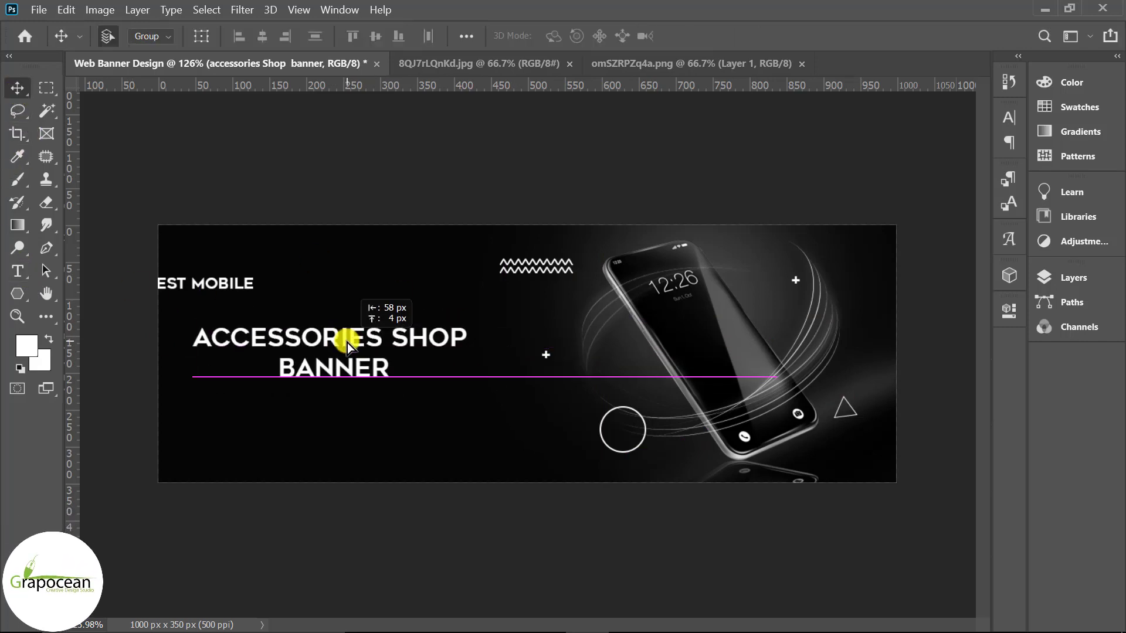
left_click_drag(251, 284, 369, 300)
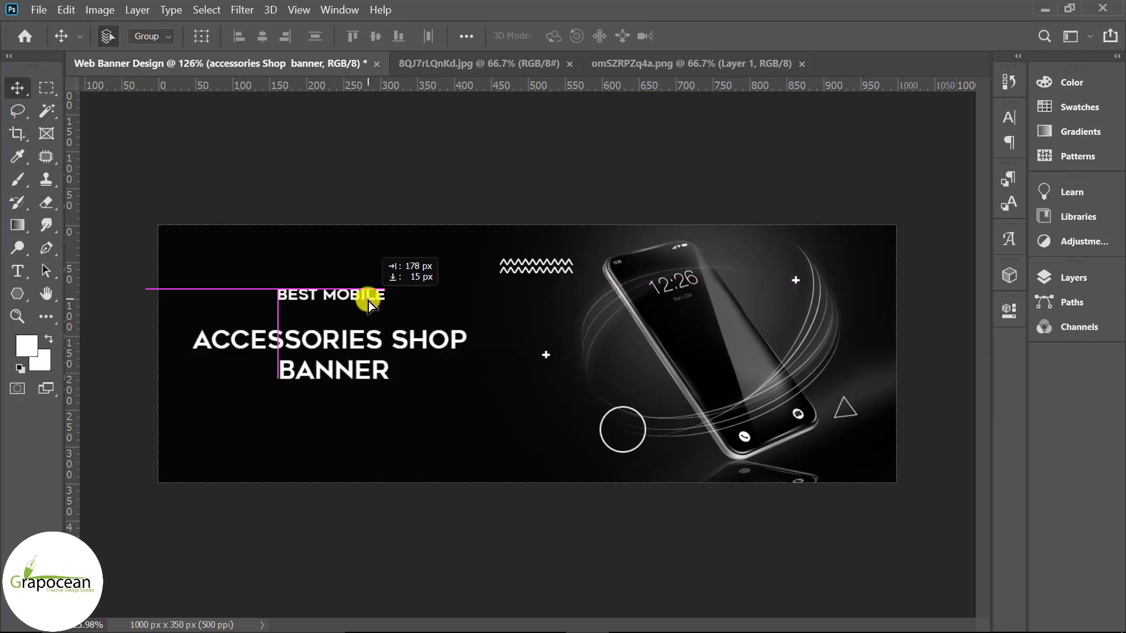
left_click_drag(368, 300, 365, 290)
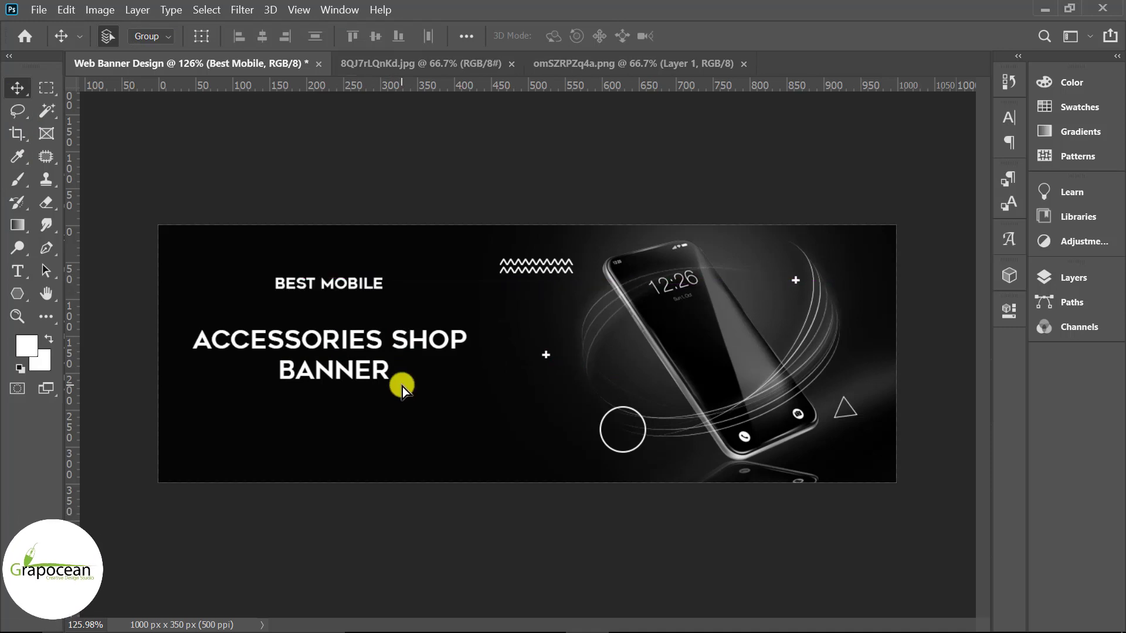
scroll(405, 335, "up", 3)
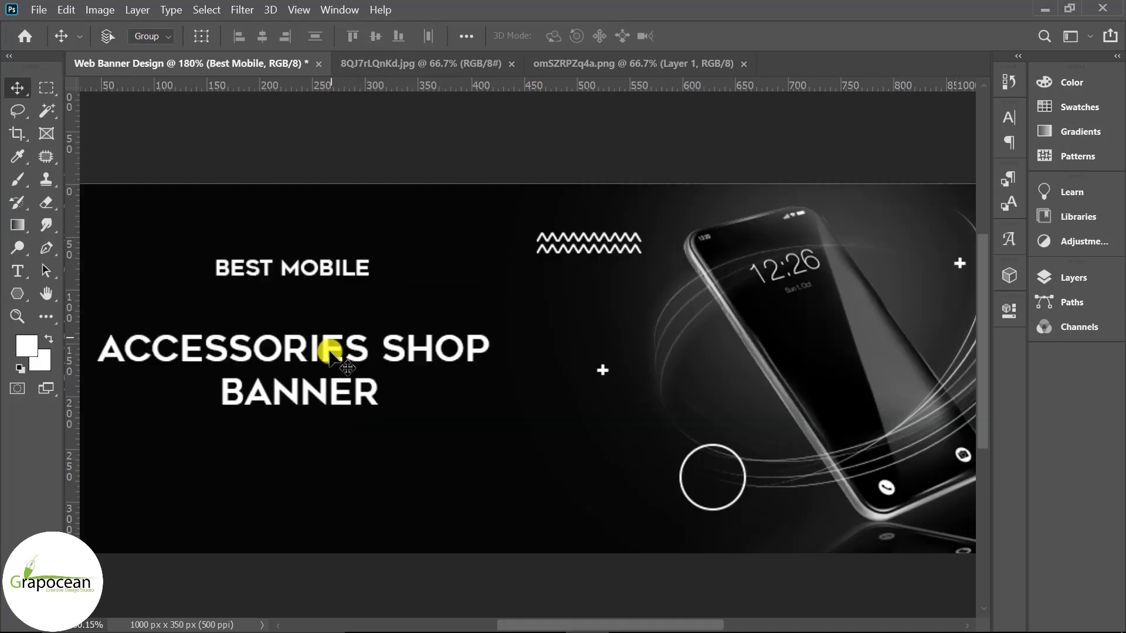
left_click_drag(321, 345, 327, 333)
scroll(418, 401, "down", 3)
scroll(418, 401, "up", 2)
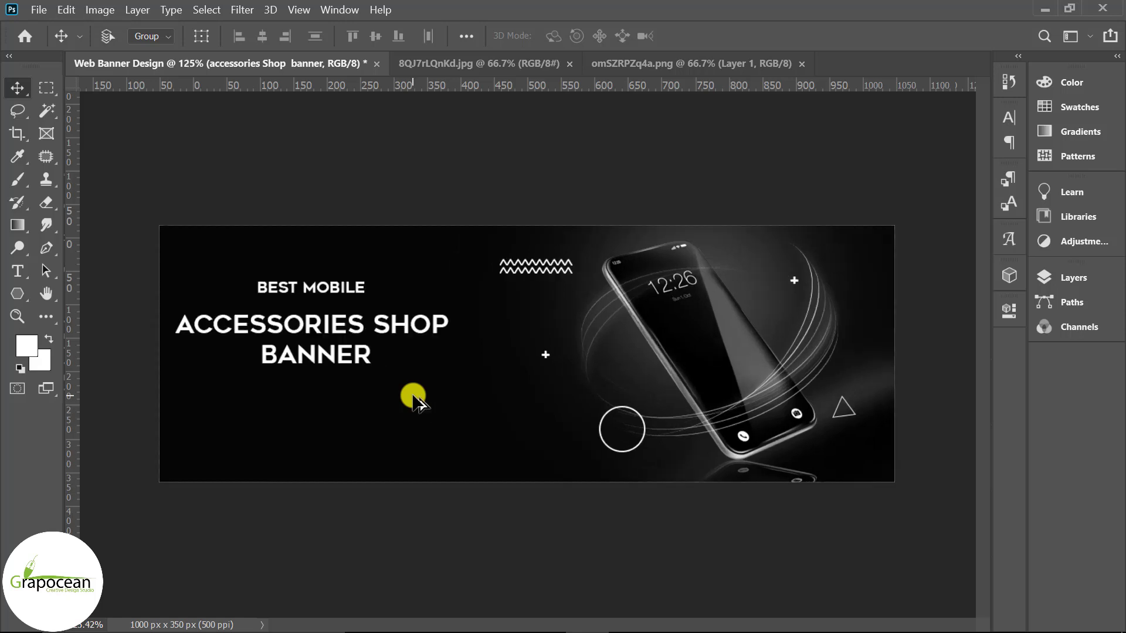
scroll(418, 400, "up", 1)
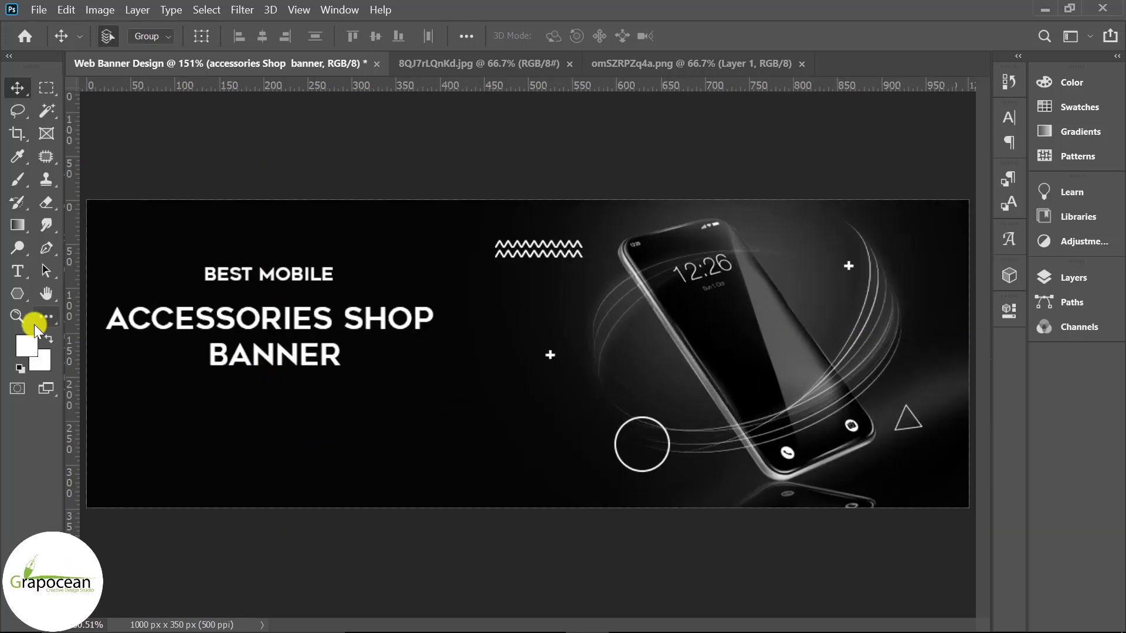
Draw a 190 × 33 px white rectangle over BEST MOBILE with a 17 px bottom-right radius.
left_click(20, 288)
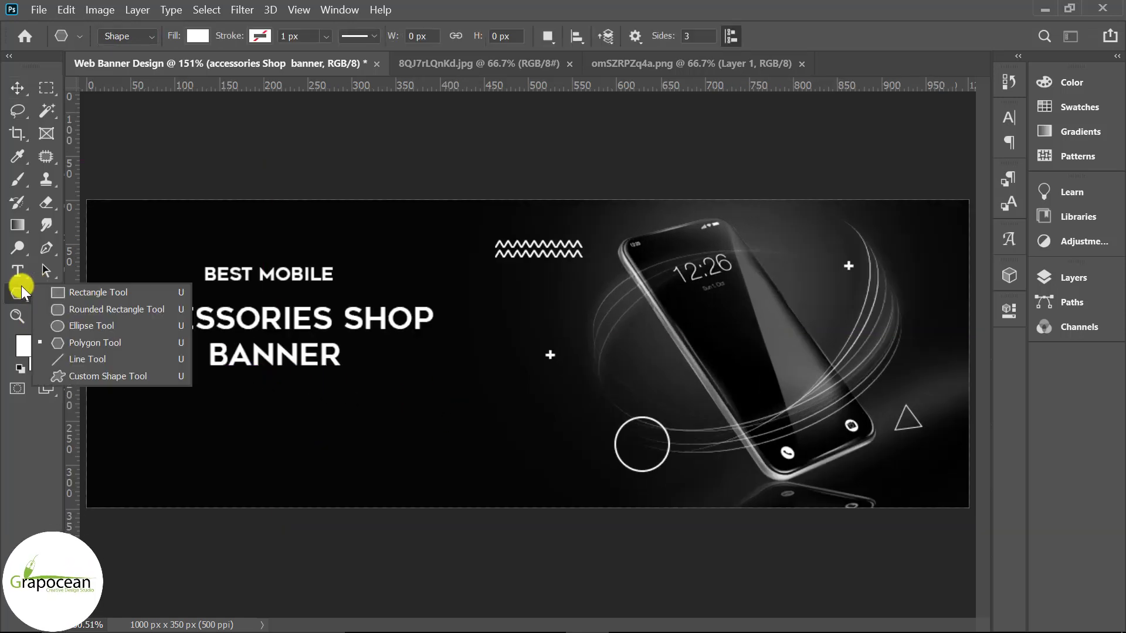
left_click(97, 290)
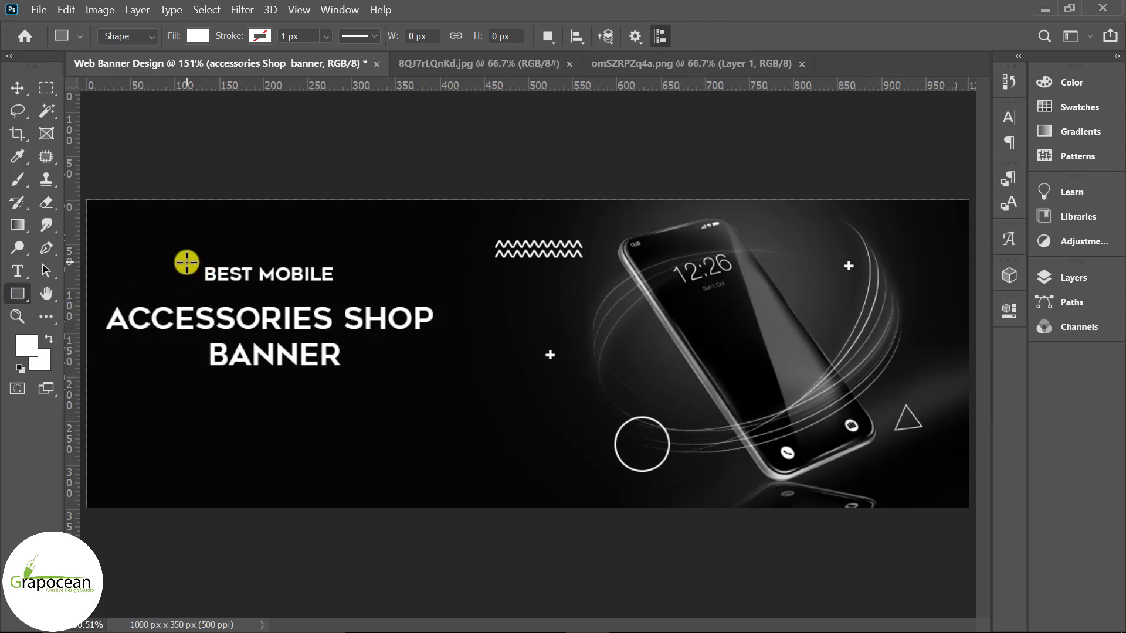
left_click_drag(186, 262, 353, 288)
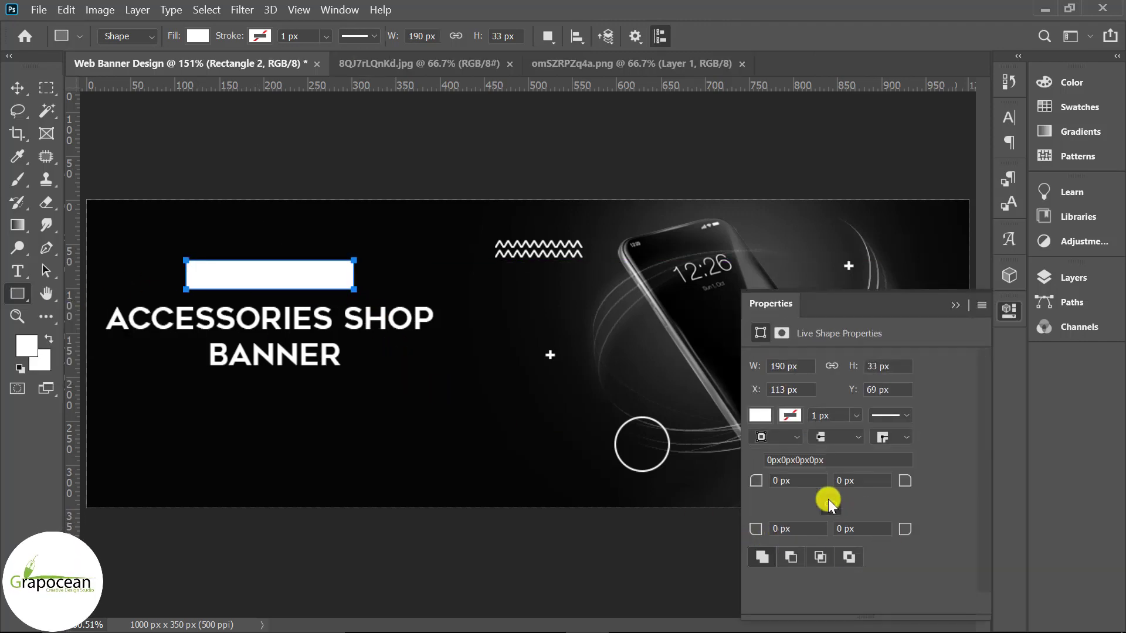
left_click_drag(760, 531, 917, 529)
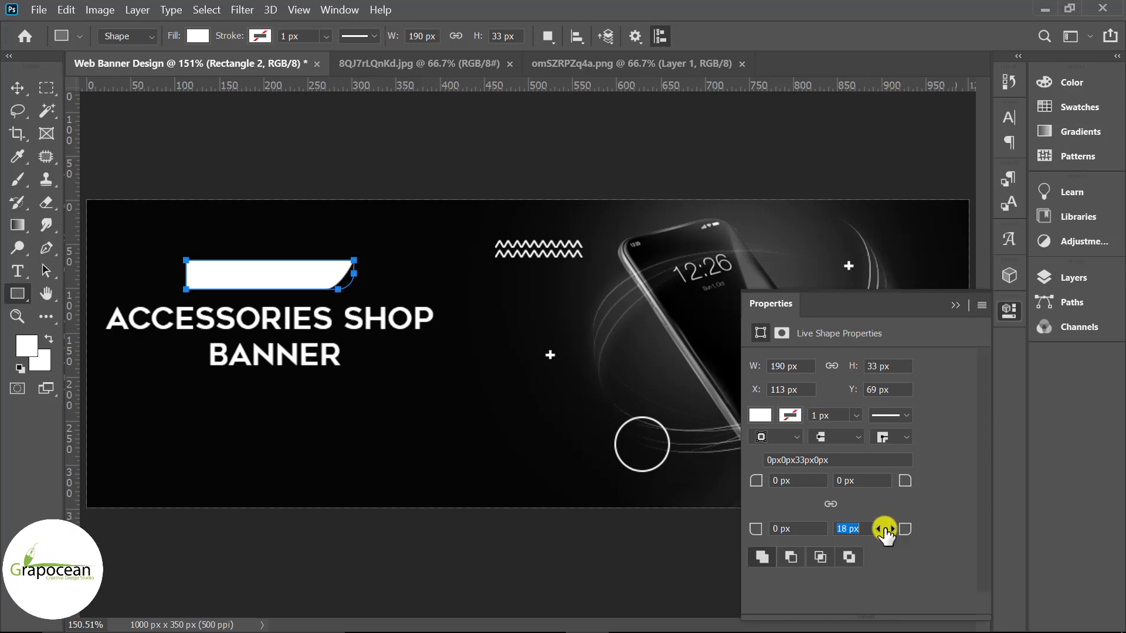
left_click(17, 88)
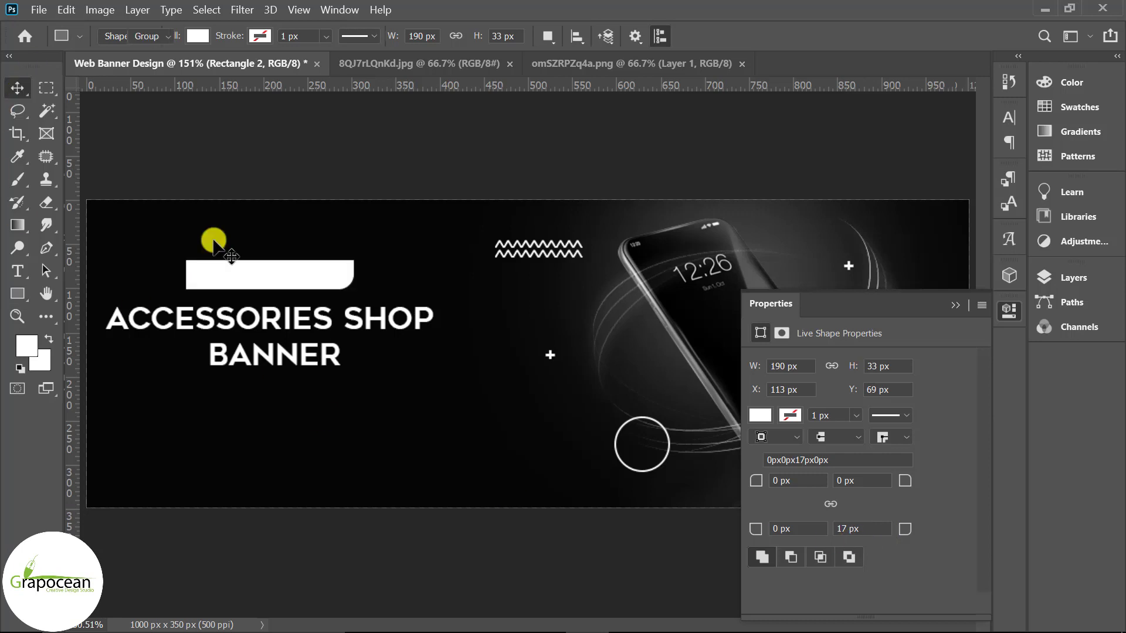
Recolour the BEST MOBILE text to #000000 black and commit the edit.
left_click(293, 276)
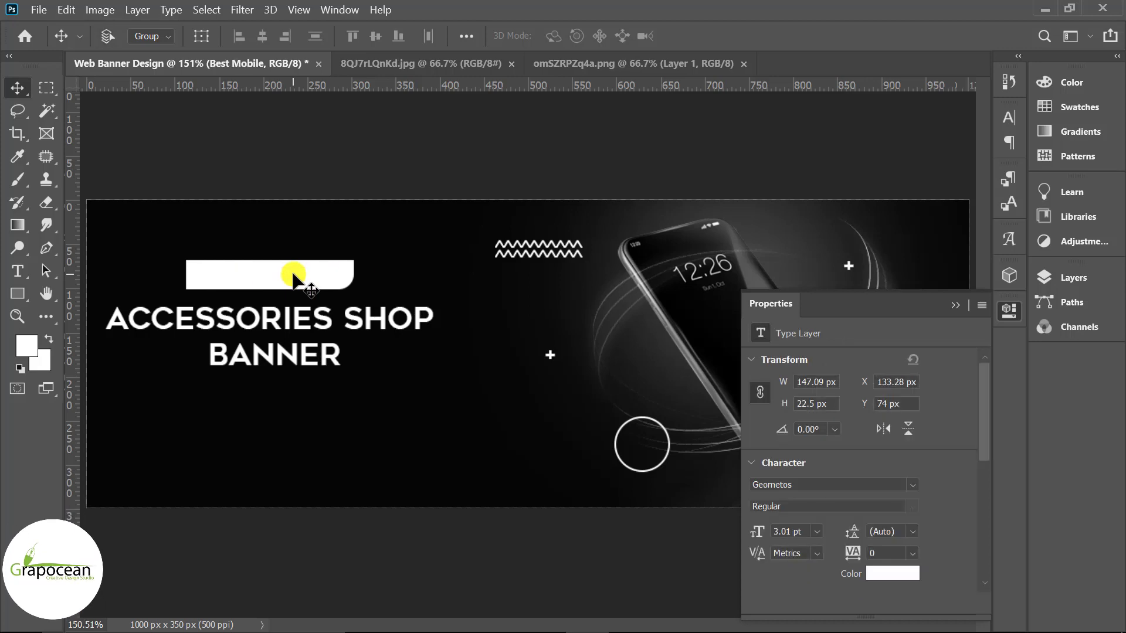
left_click(20, 271)
scroll(242, 276, "up", 3)
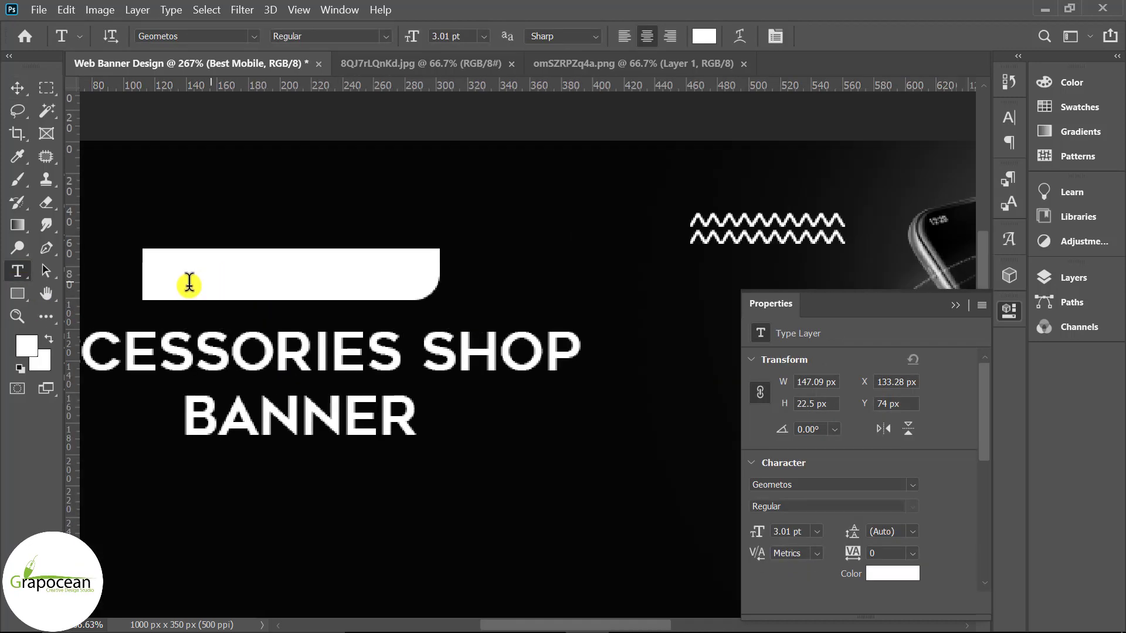
left_click_drag(206, 278, 477, 271)
left_click(251, 271)
left_click(403, 276)
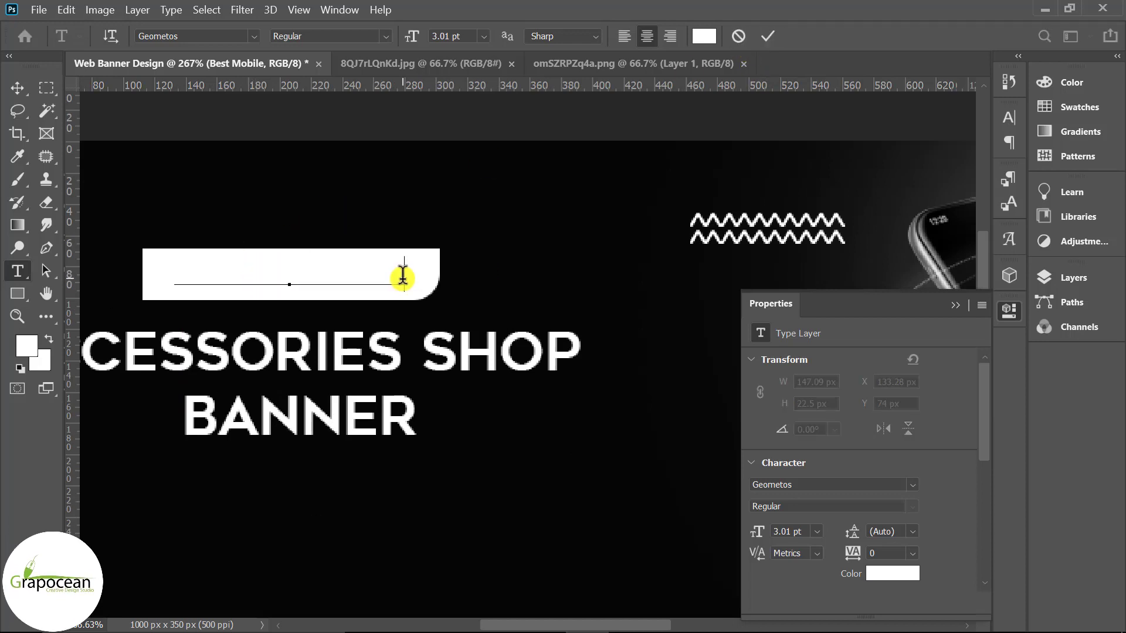
left_click_drag(403, 277, 436, 188)
left_click(701, 37)
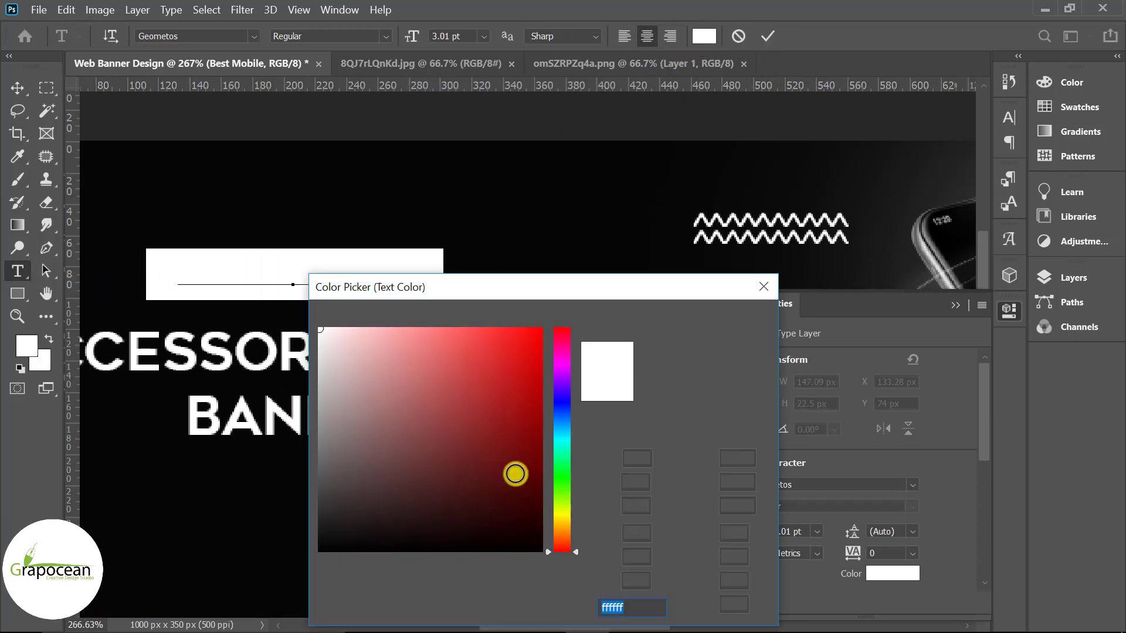
left_click_drag(515, 473, 224, 595)
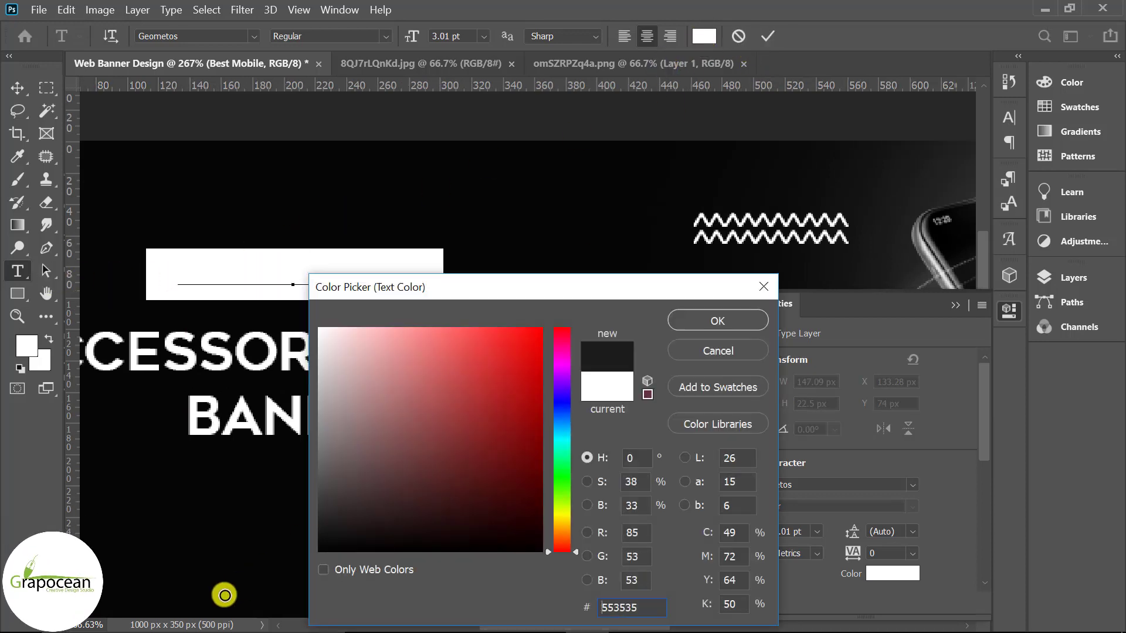
left_click(698, 332)
left_click(14, 94)
key("ctrl+0")
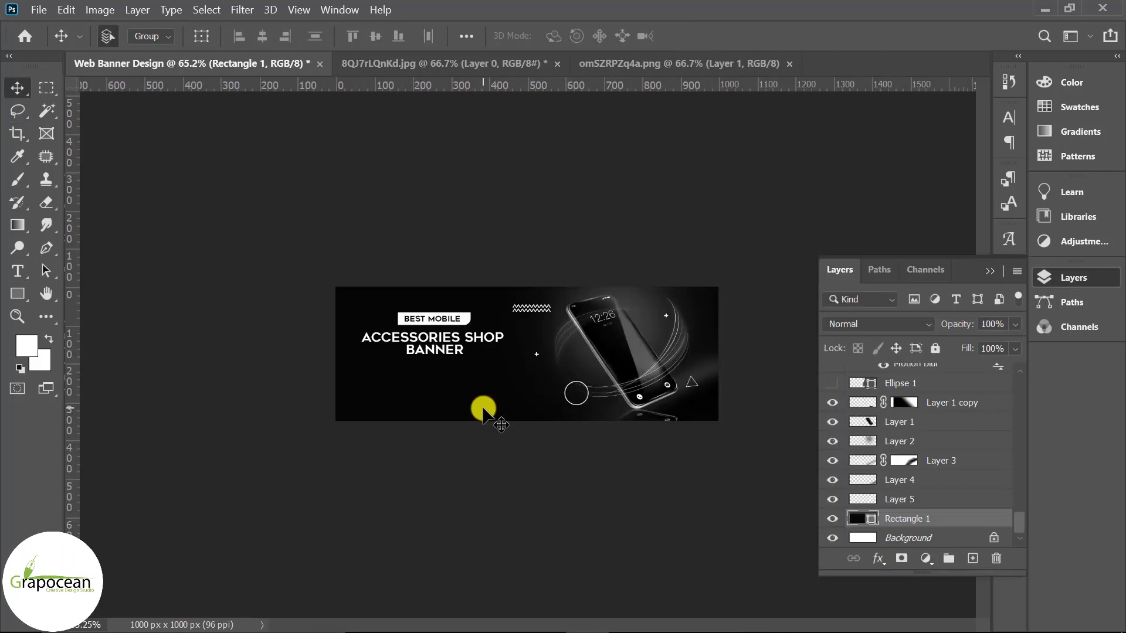
Copy the grey texture image into the banner as a new layer.
left_click(643, 63)
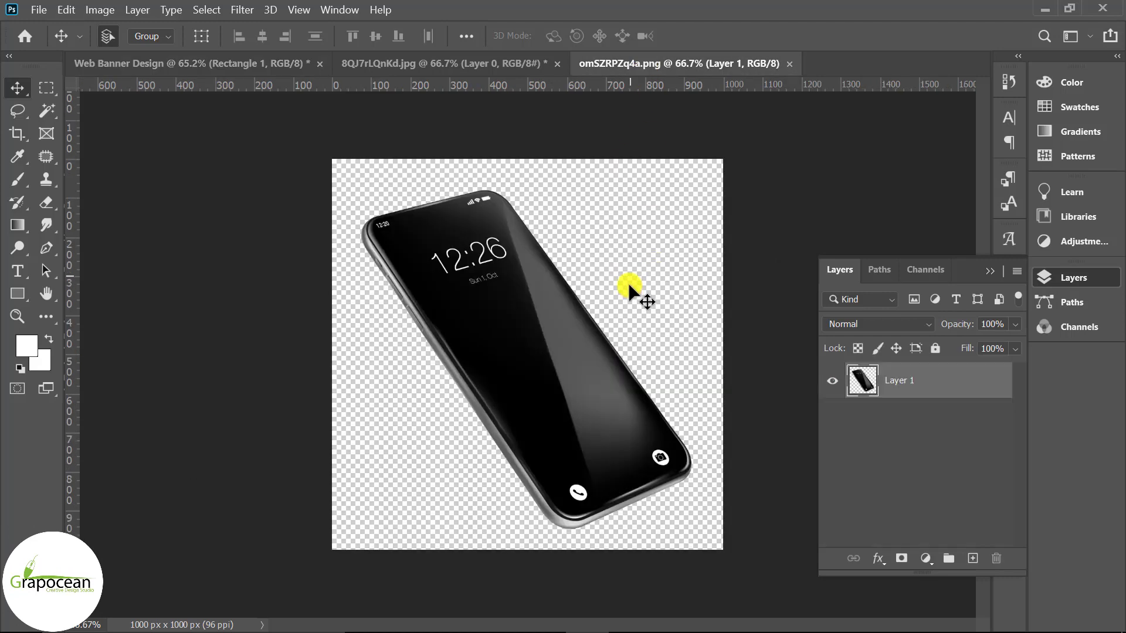
left_click(484, 63)
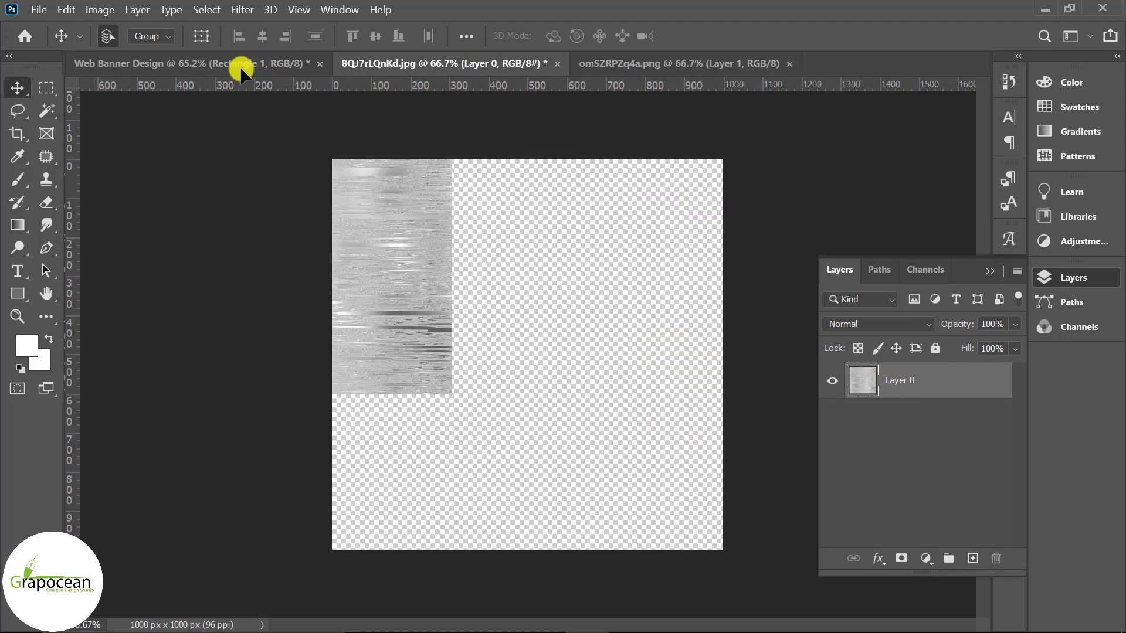
left_click_drag(526, 231, 458, 333)
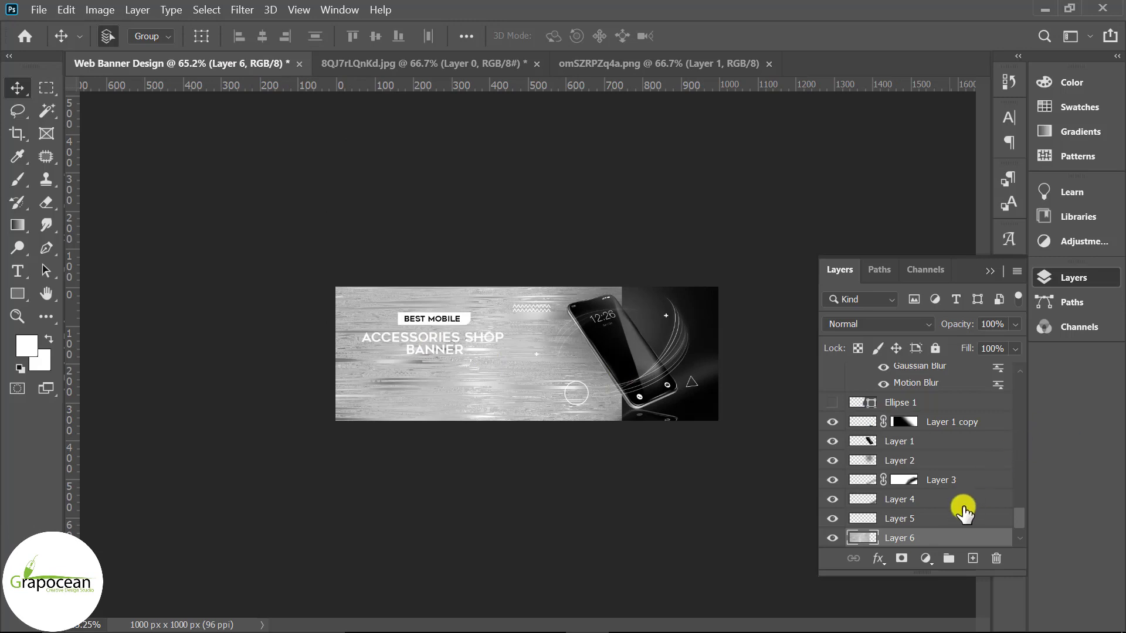
scroll(963, 510, "down", 2)
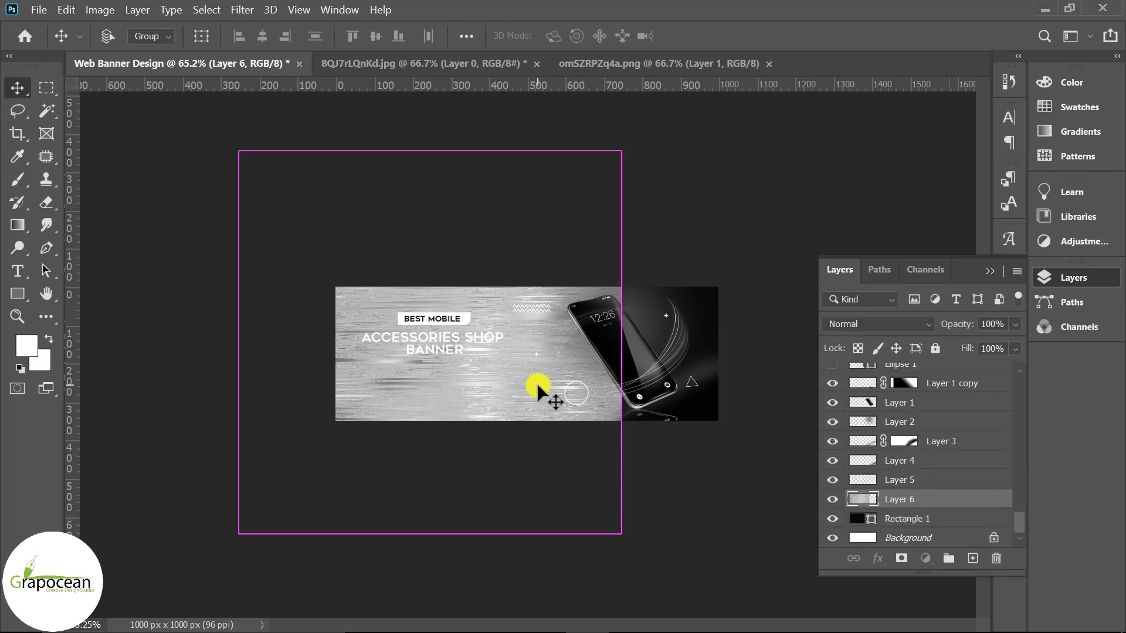
Scale and position the texture to fit the banner's width.
key("ctrl+t")
left_click_drag(622, 532, 772, 616)
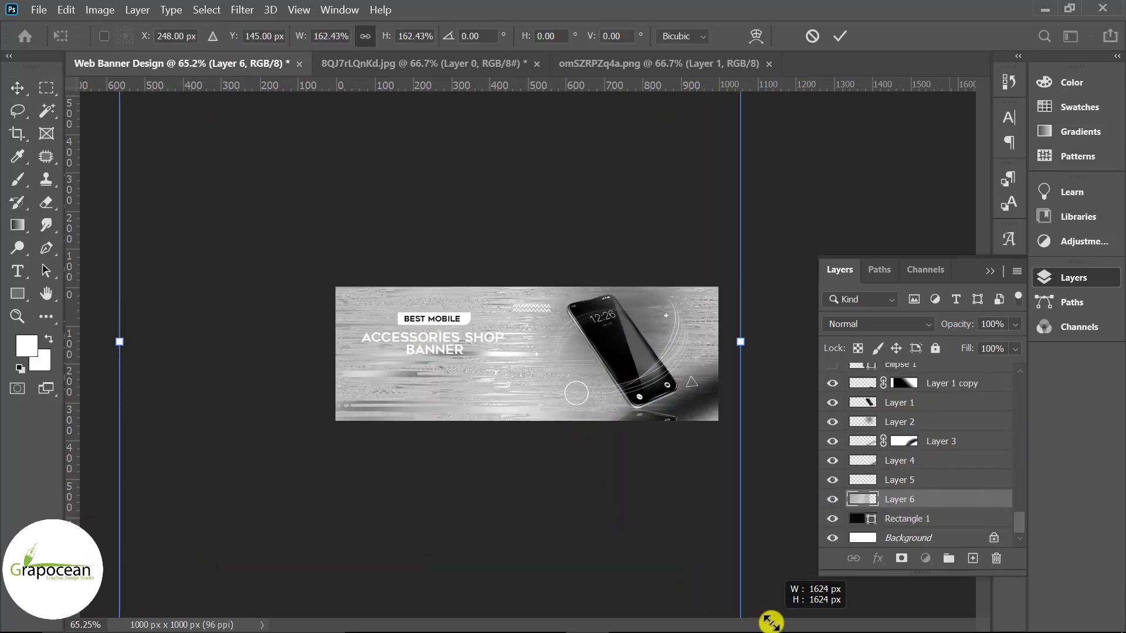
left_click_drag(502, 490, 554, 495)
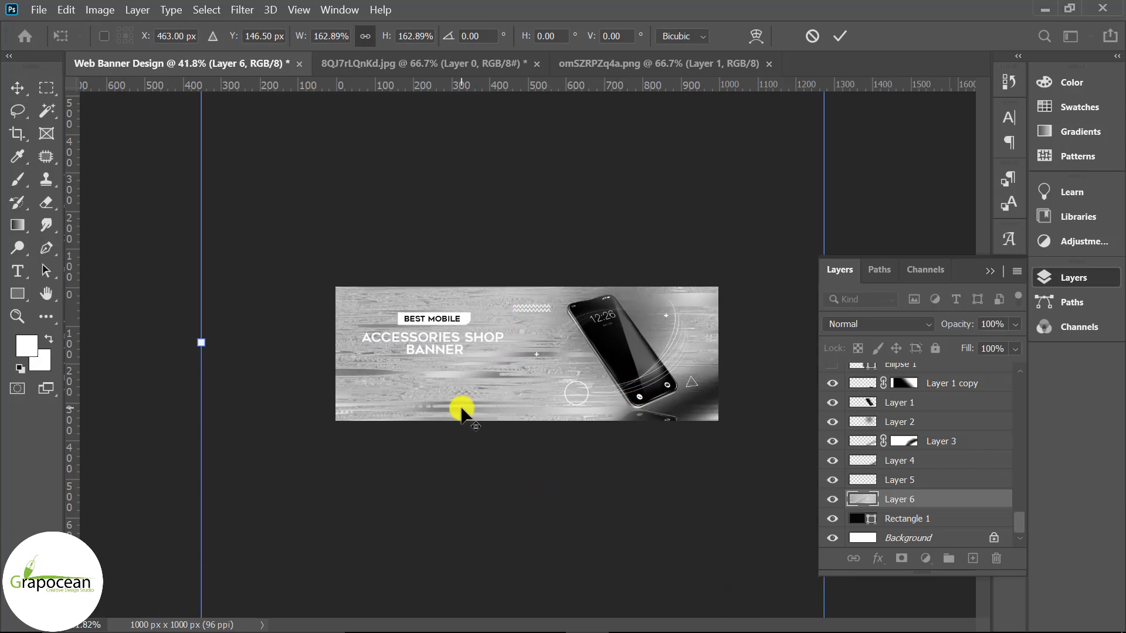
key("ctrl+0")
left_click_drag(697, 530, 629, 514)
left_click_drag(493, 351, 524, 360)
left_click_drag(660, 354, 634, 357)
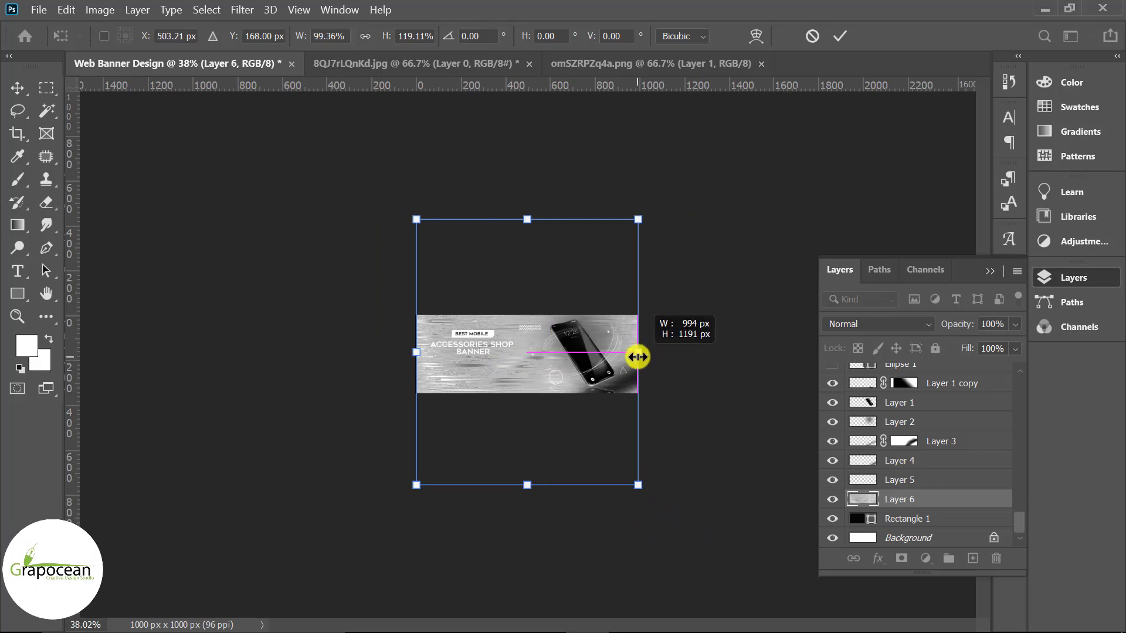
left_click(840, 36)
Set the texture layer's blend mode to Color Dodge and adjust its opacity.
key("ctrl+plus")
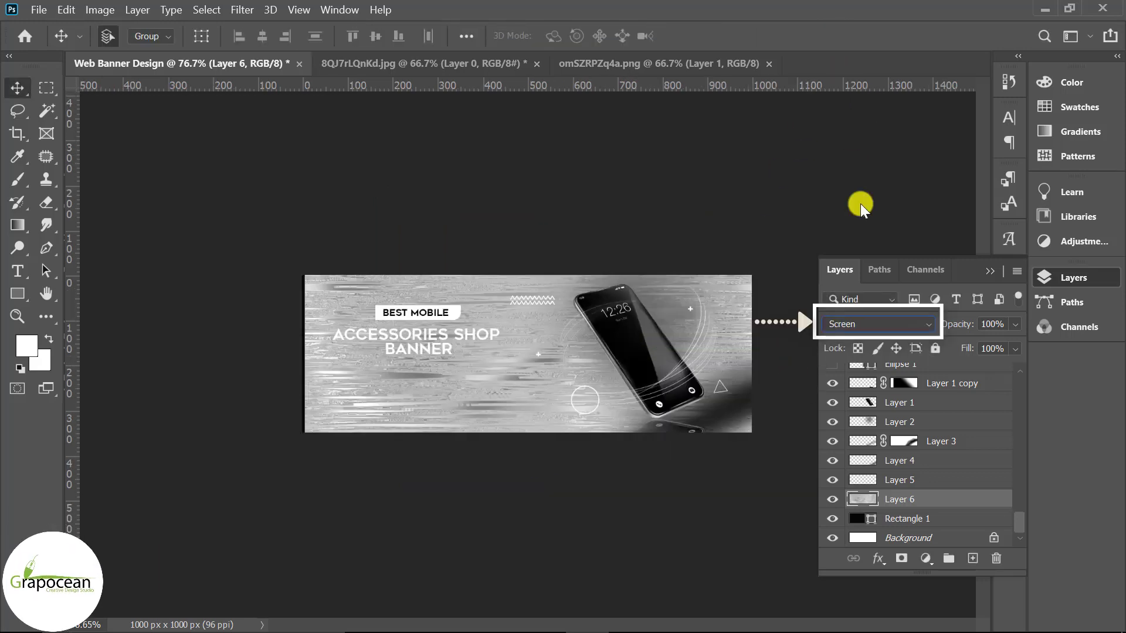
key("shift+alt+d")
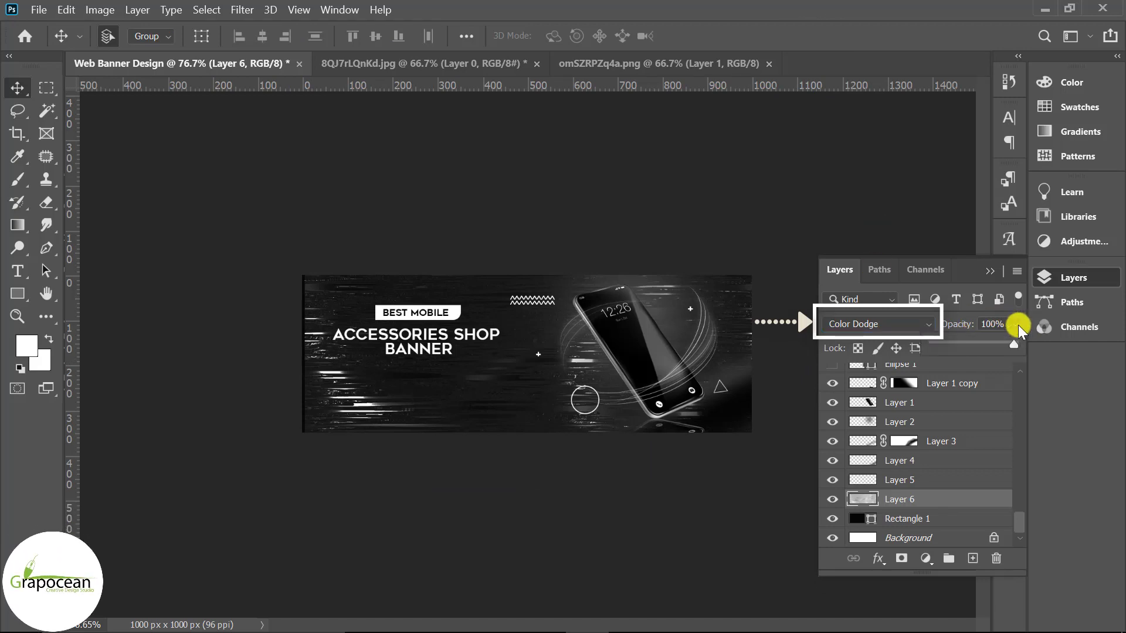
left_click_drag(992, 344, 953, 350)
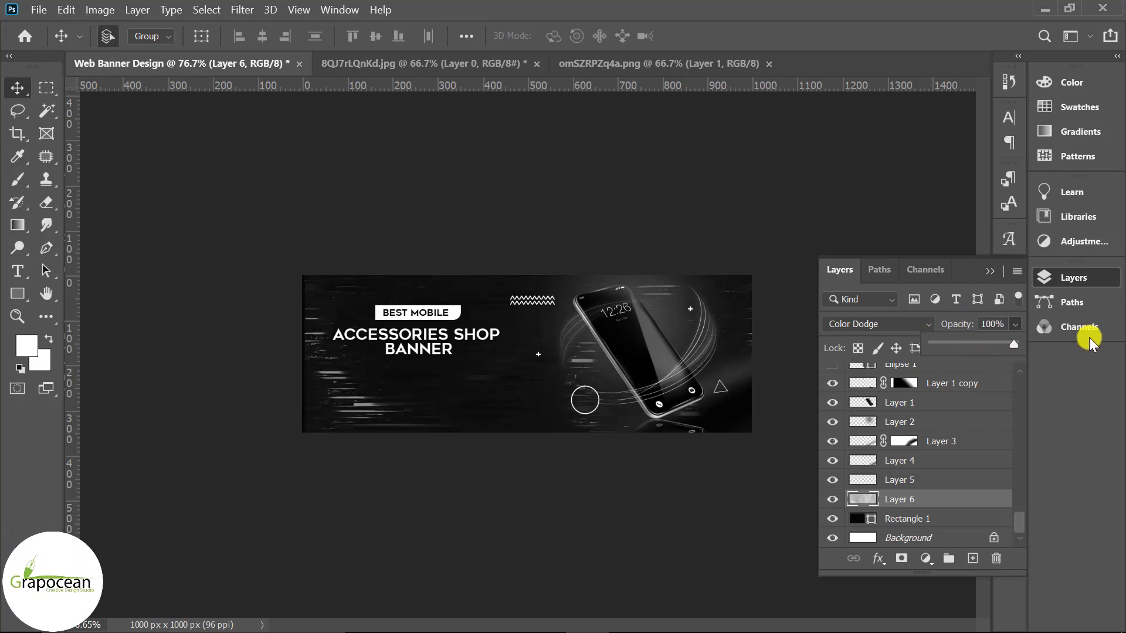
Add a layer mask to Layer 6 and brush soft black over its right and left streaks.
left_click(901, 559)
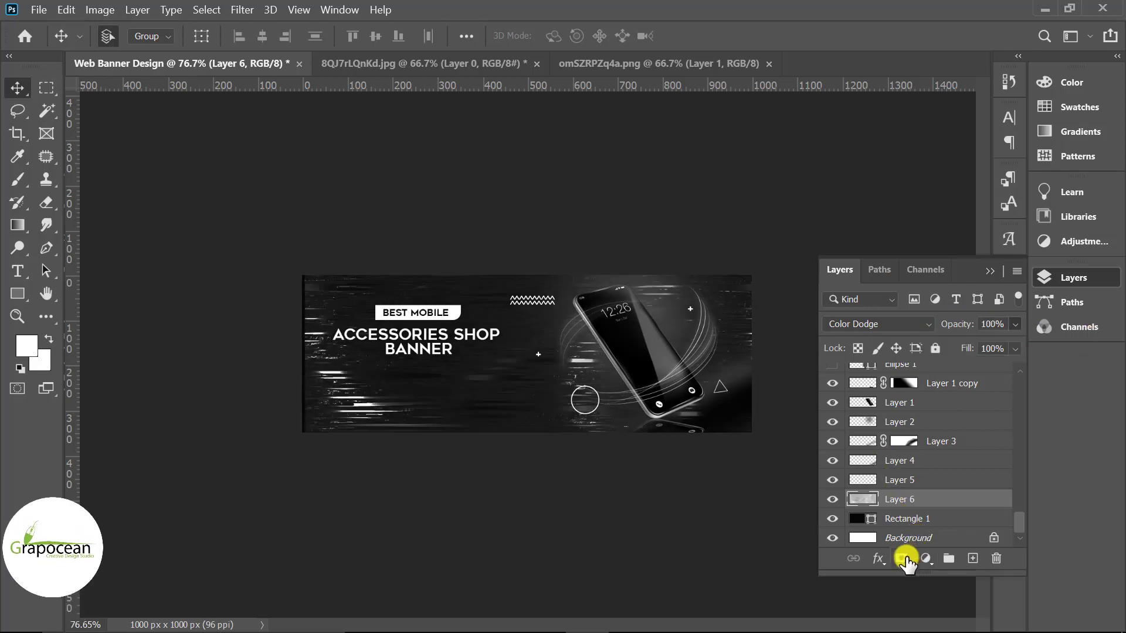
left_click(18, 179)
left_click(88, 175)
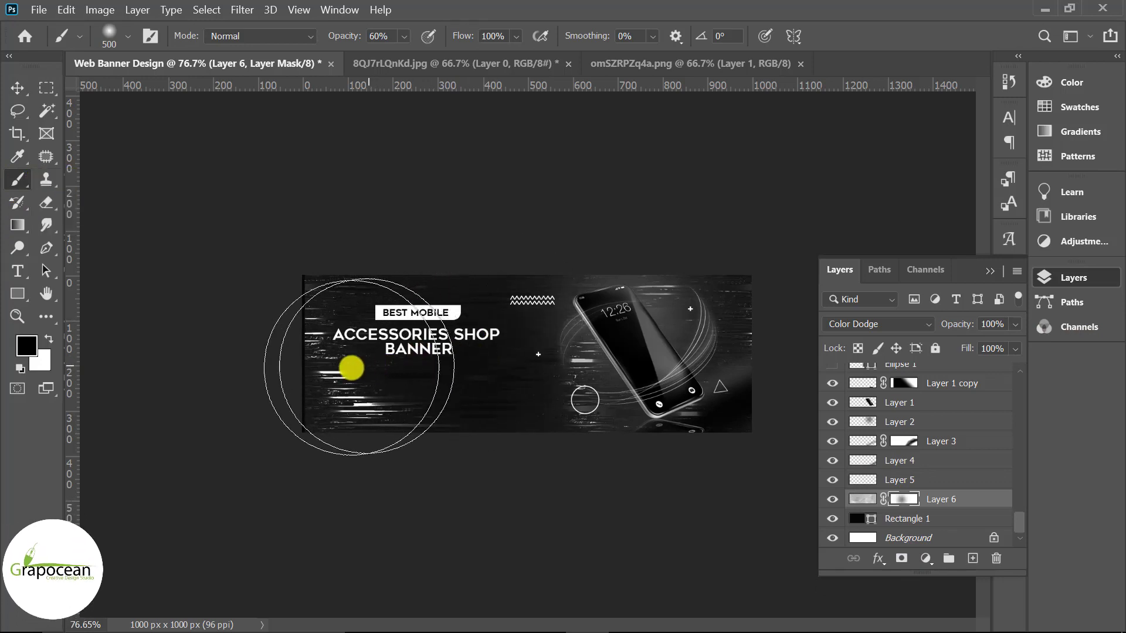
left_click_drag(663, 502, 802, 382)
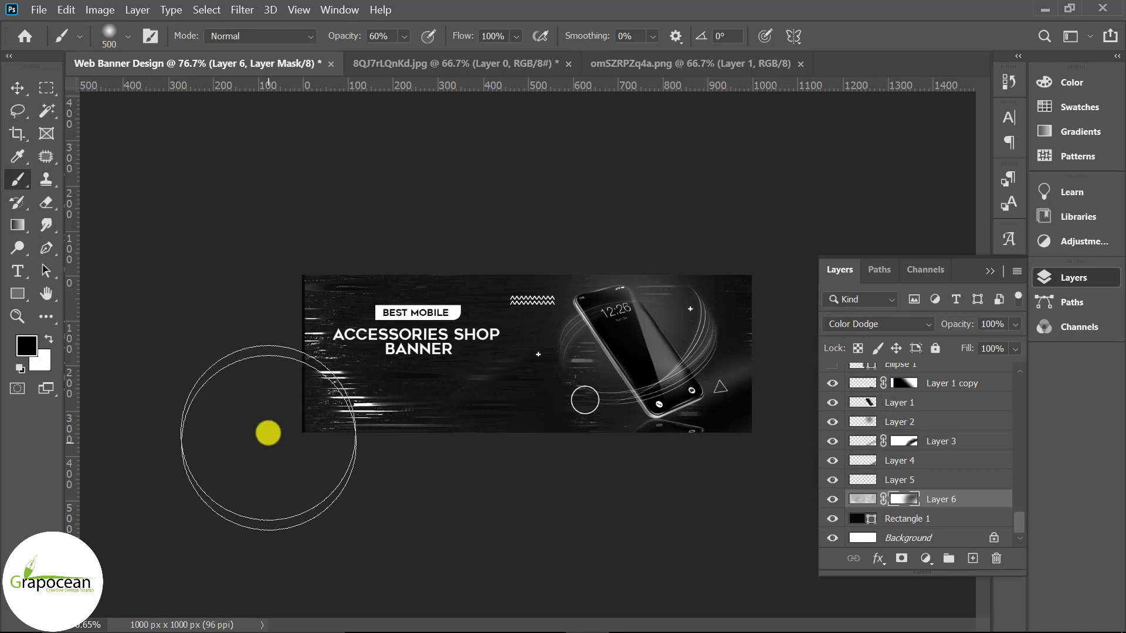
left_click_drag(264, 432, 354, 406)
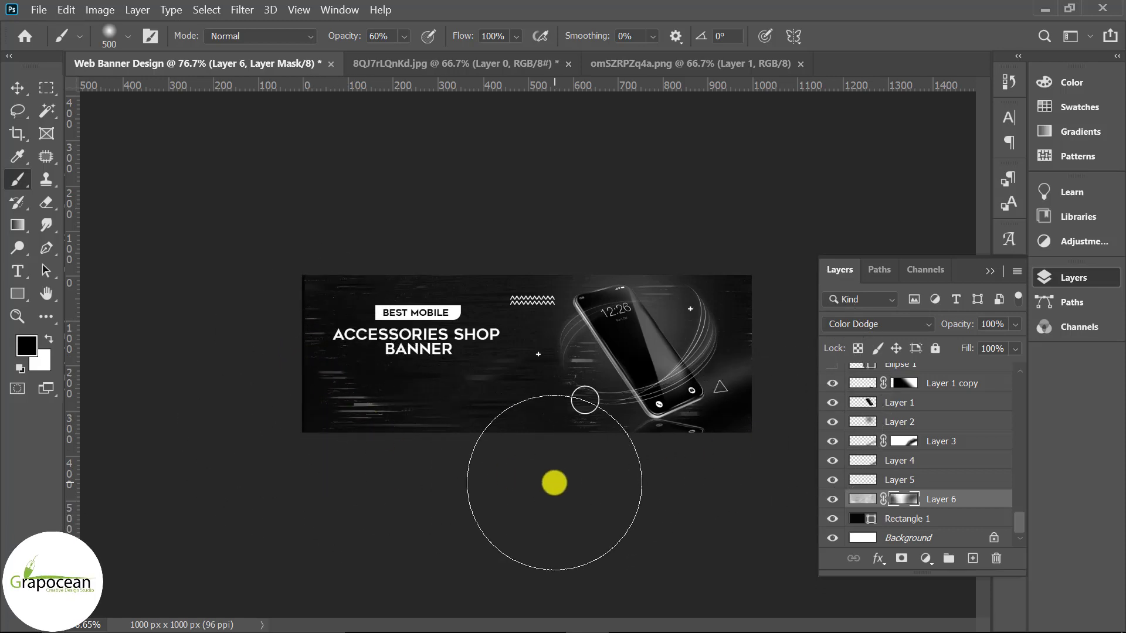
scroll(586, 495, "down", 3)
scroll(680, 503, "up", 3)
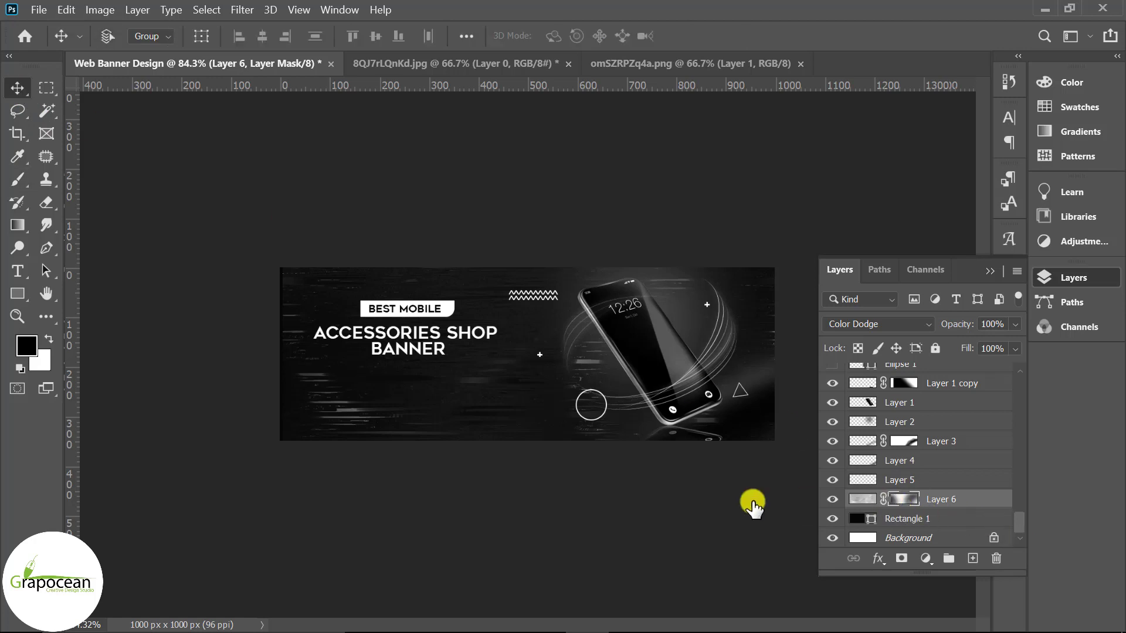
Stretch Layer 6 out past the banner's left edge.
key("ctrl+t")
left_click_drag(281, 349, 262, 355)
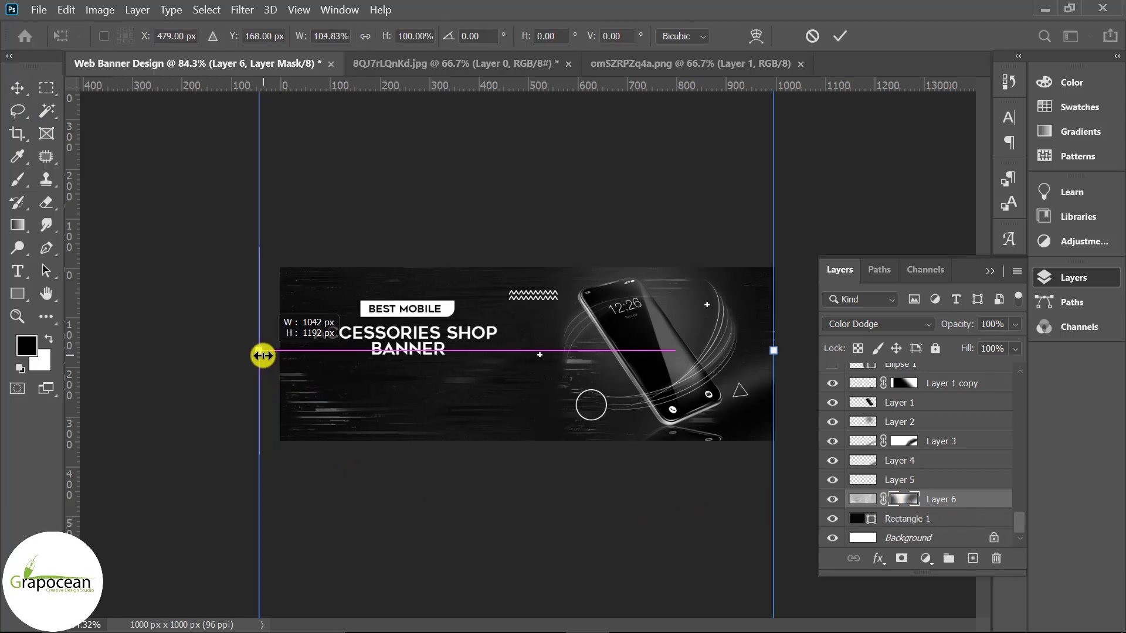
left_click(839, 36)
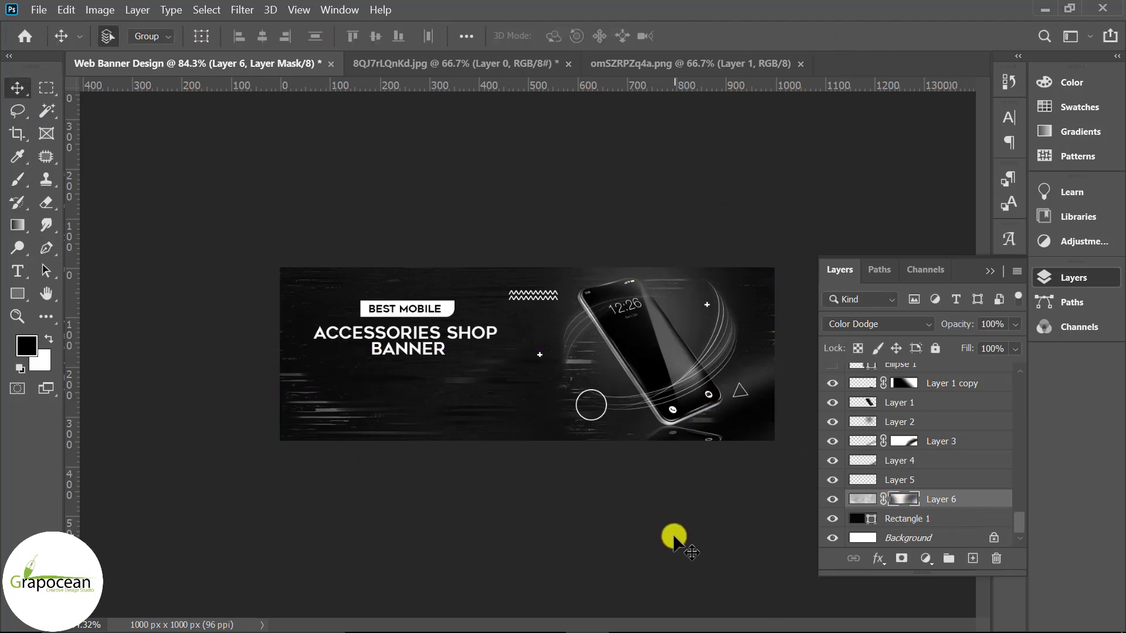
Add a trial text layer on the banner, then cancel the placeholder LOREM IPSUM text.
left_click(18, 273)
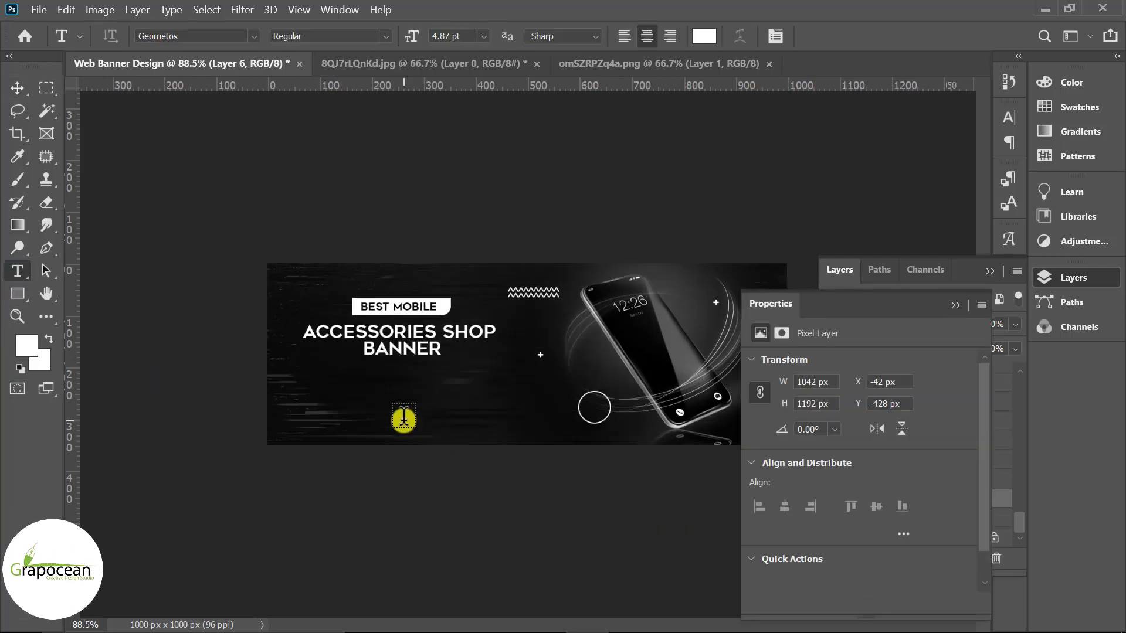
left_click(394, 420)
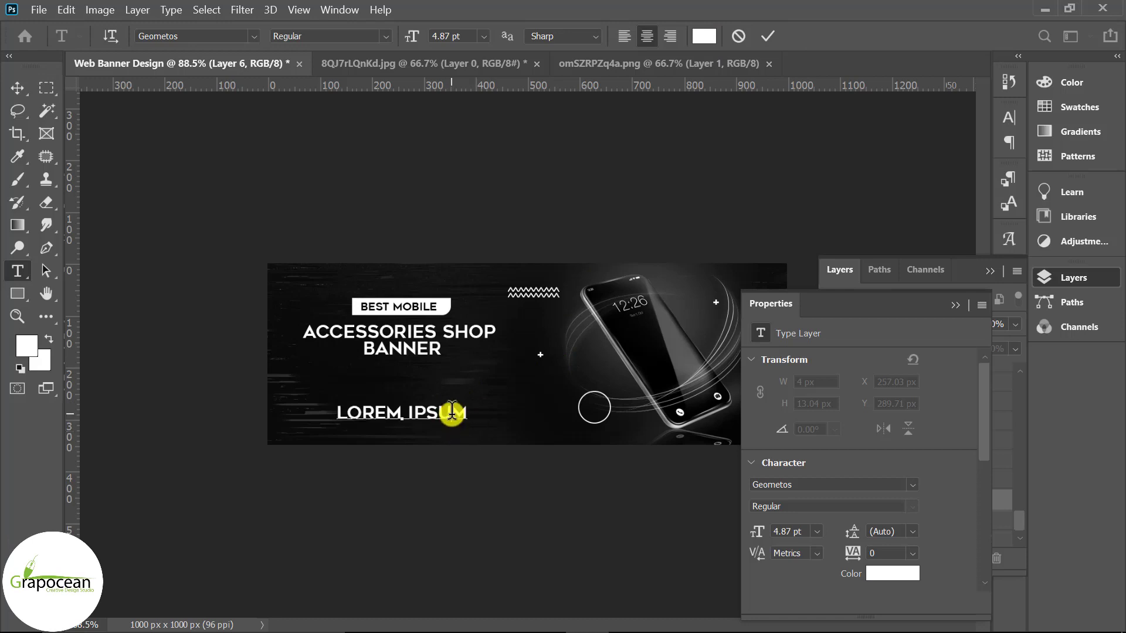
left_click(738, 35)
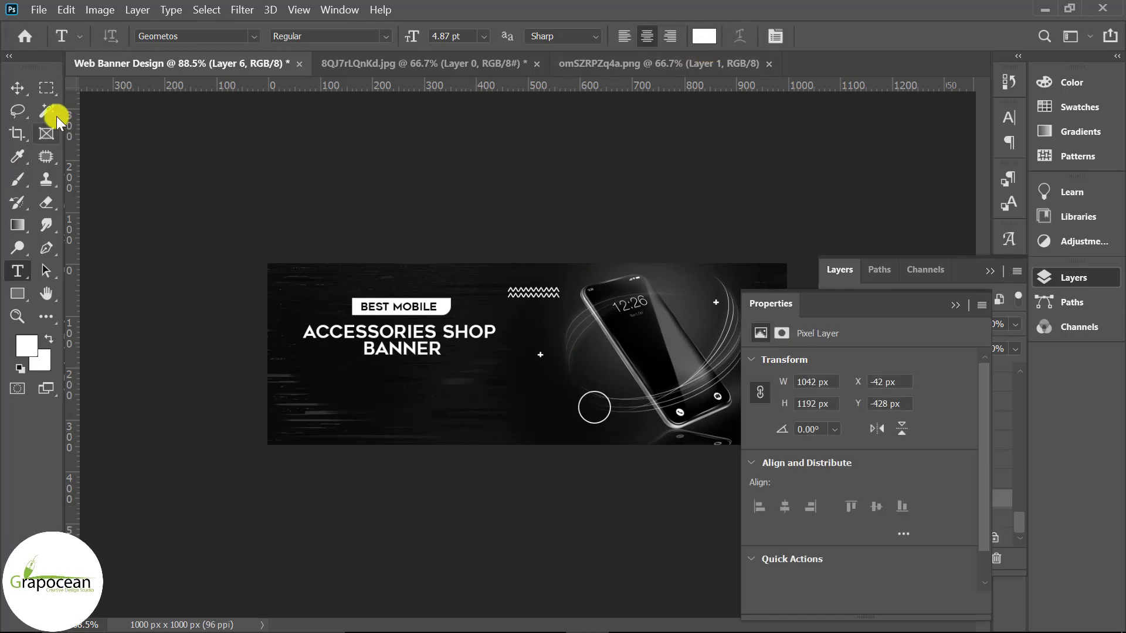
Alt-drag a copy of the BEST MOBILE label down near the banner's bottom.
left_click(26, 92)
left_click(424, 308)
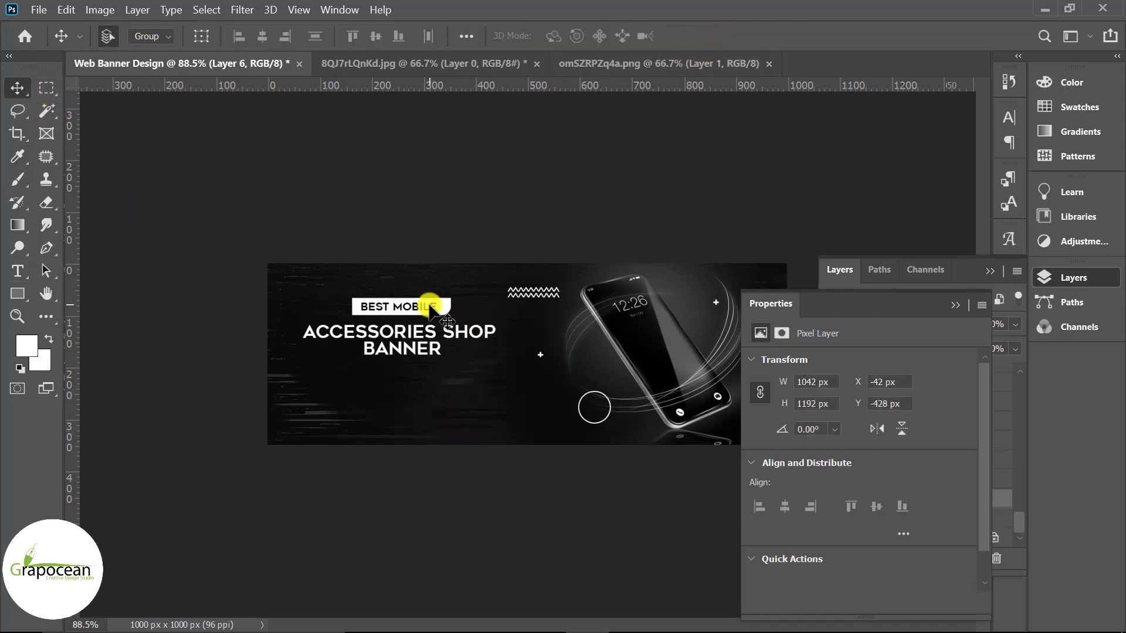
left_click_drag(423, 311, 434, 420)
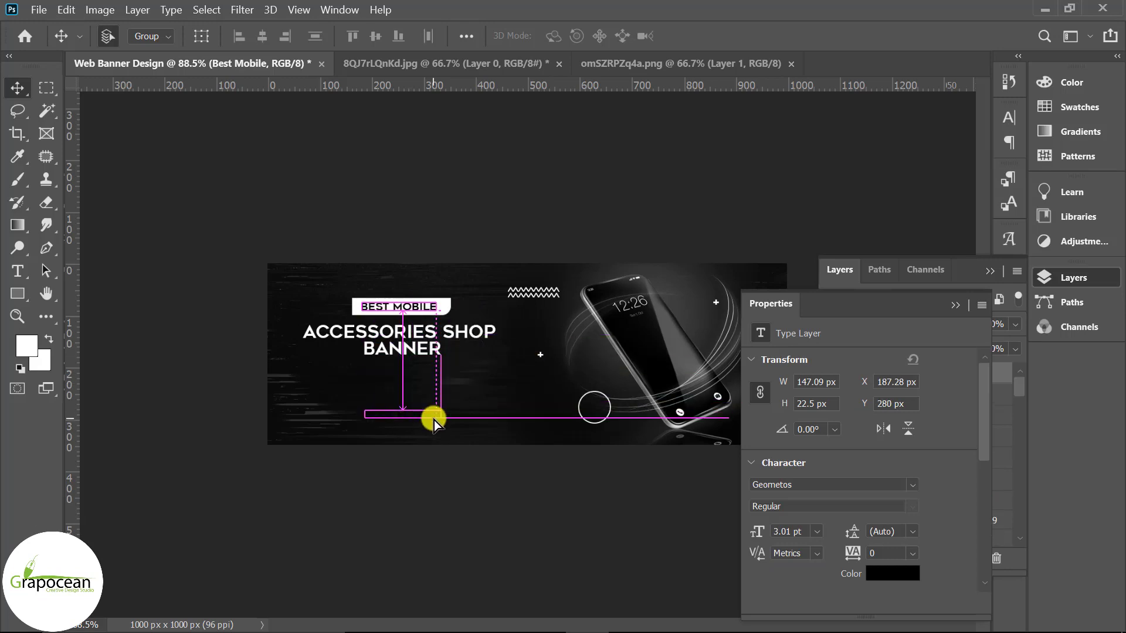
Select the copied label's text and set its colour to white.
left_click(17, 271)
left_click(379, 418)
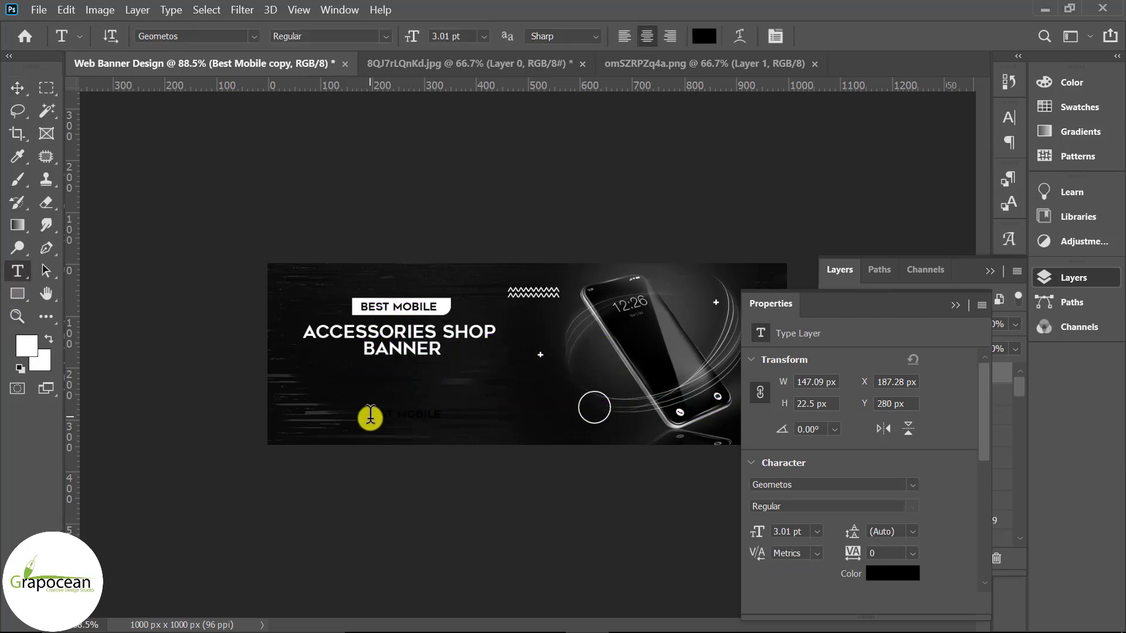
left_click_drag(367, 418, 442, 417)
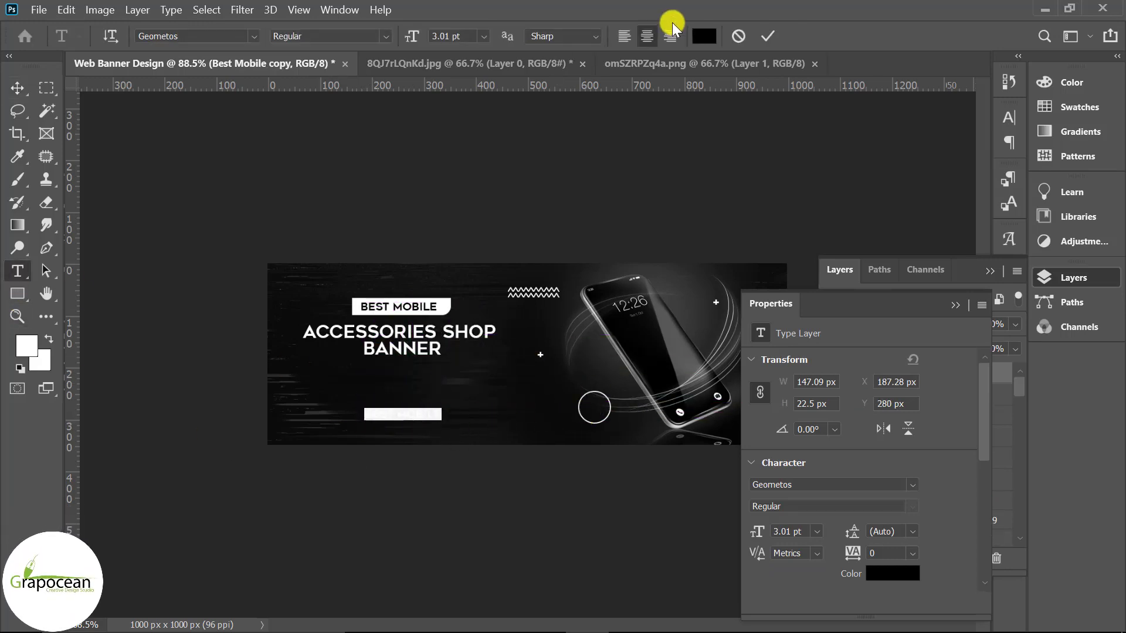
left_click(704, 36)
left_click(320, 327)
left_click(721, 317)
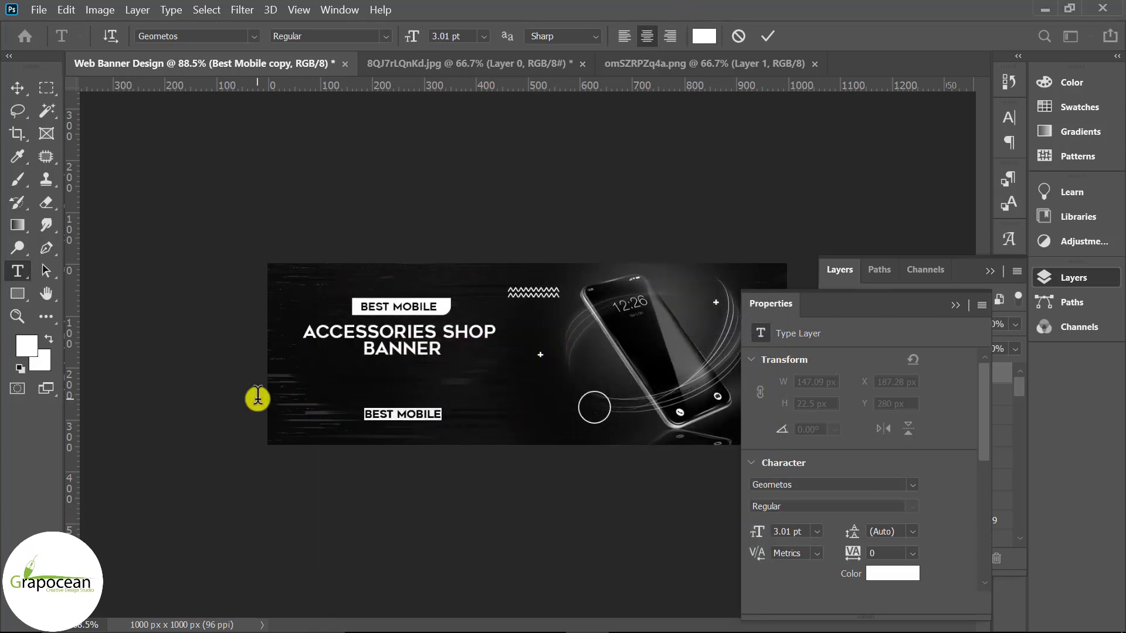
type("WWW.G")
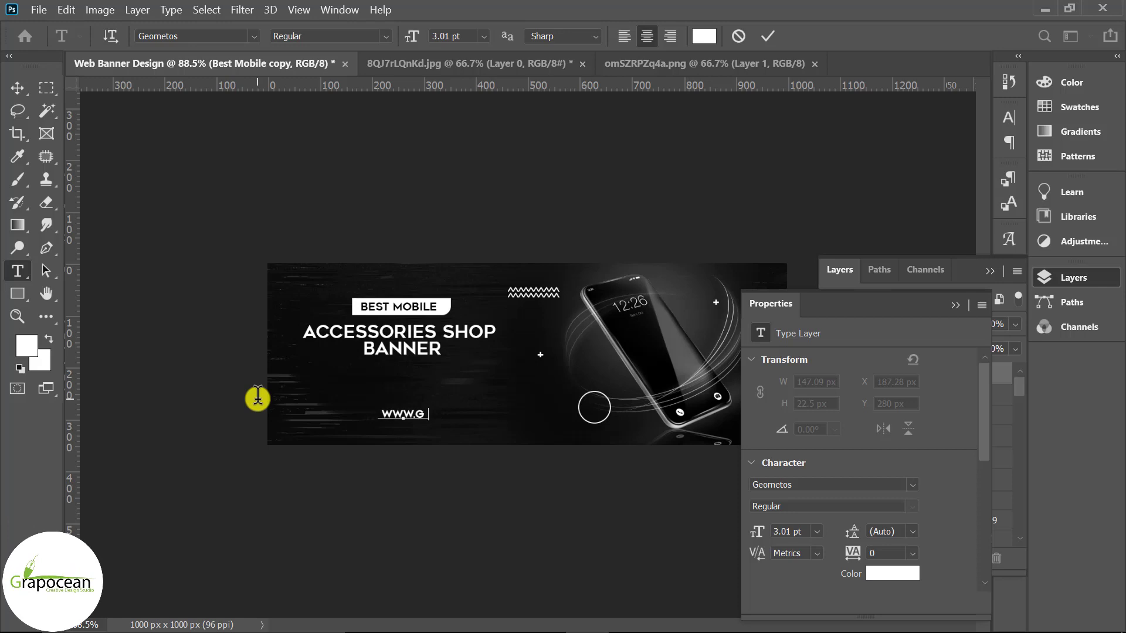
key("BackSpace")
key("BackSpace")
key("BackSpace")
type("w")
type("cean.com")
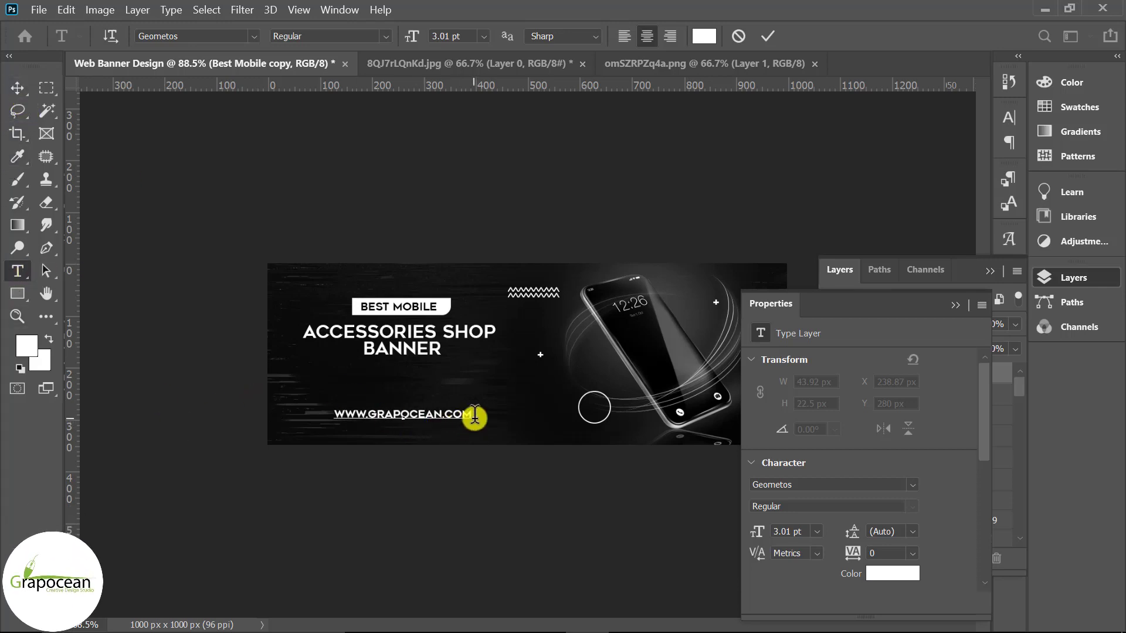
left_click(252, 34)
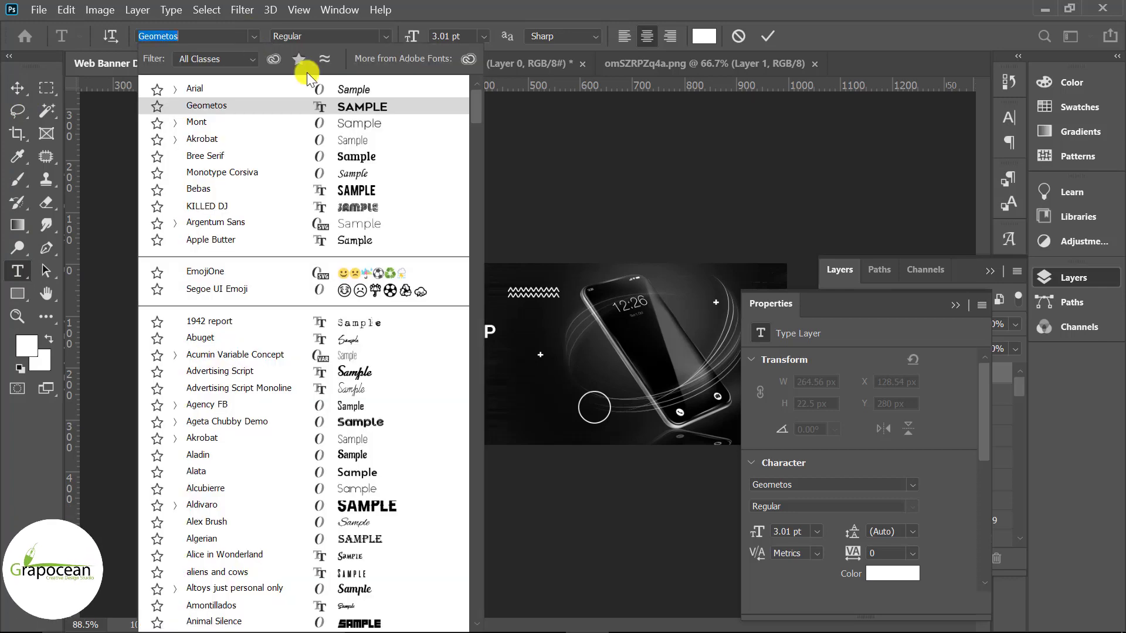
left_click(354, 122)
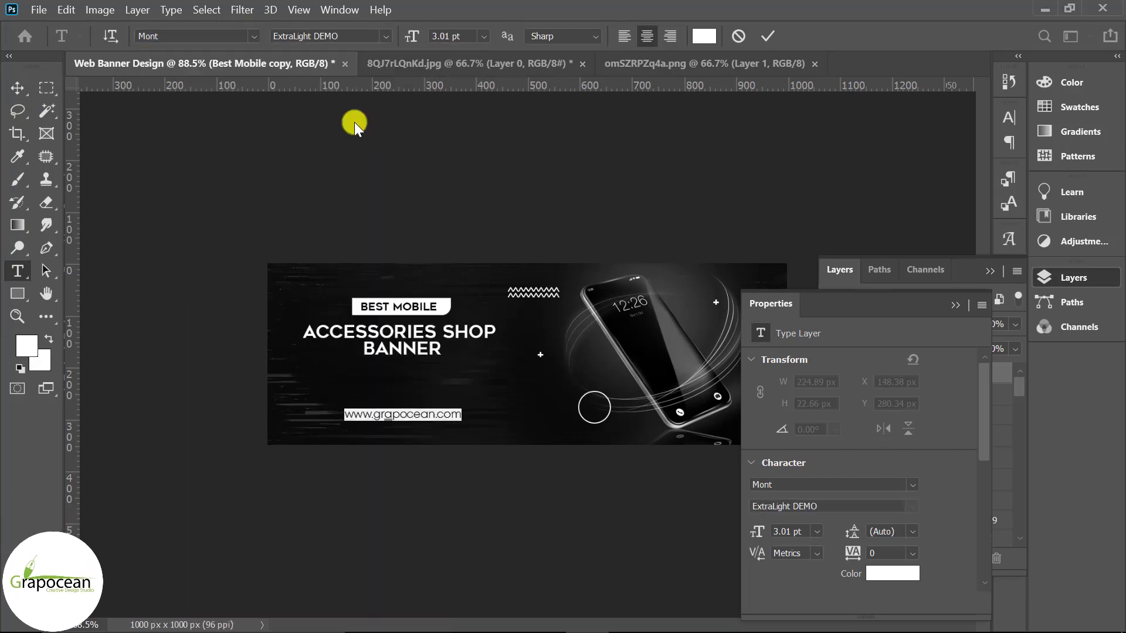
left_click(529, 508)
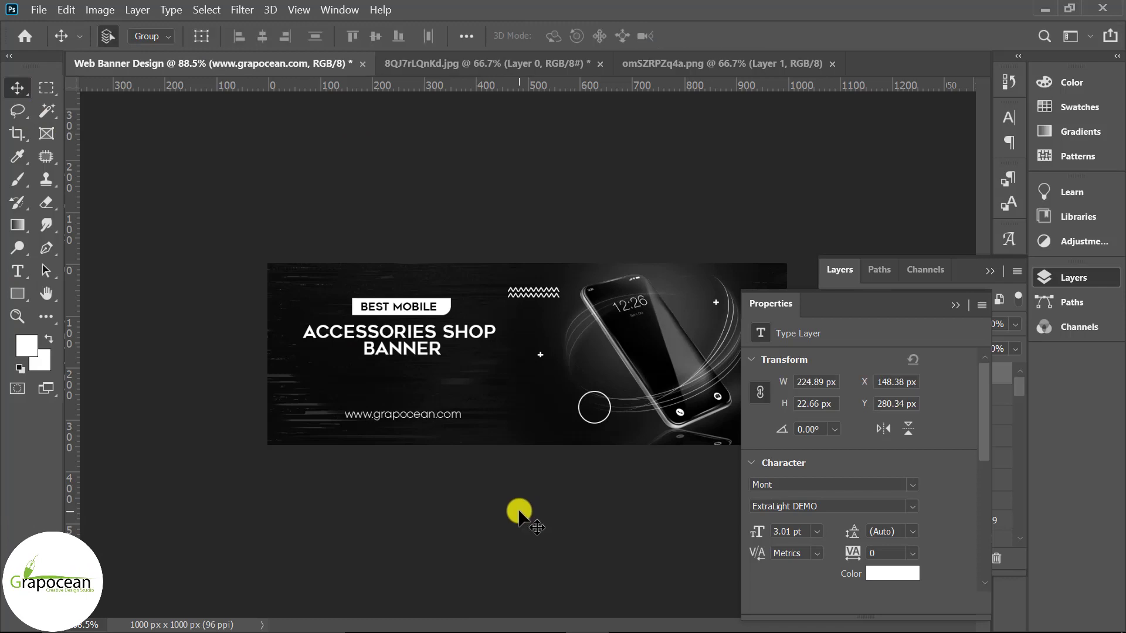
scroll(514, 513, "down", 3)
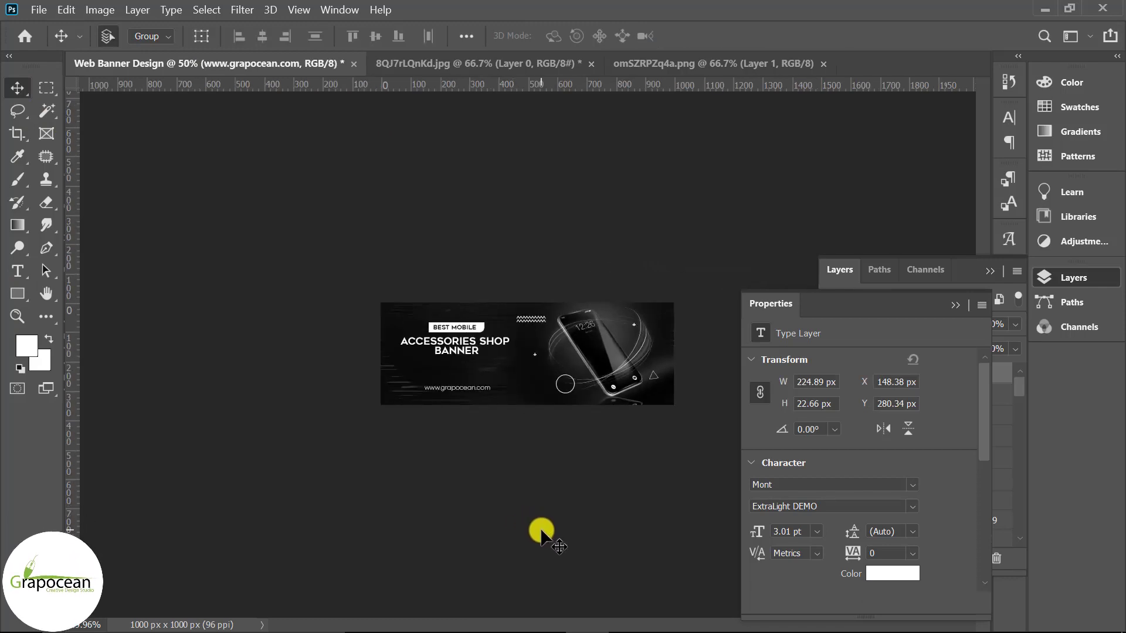
scroll(453, 485, "up", 2)
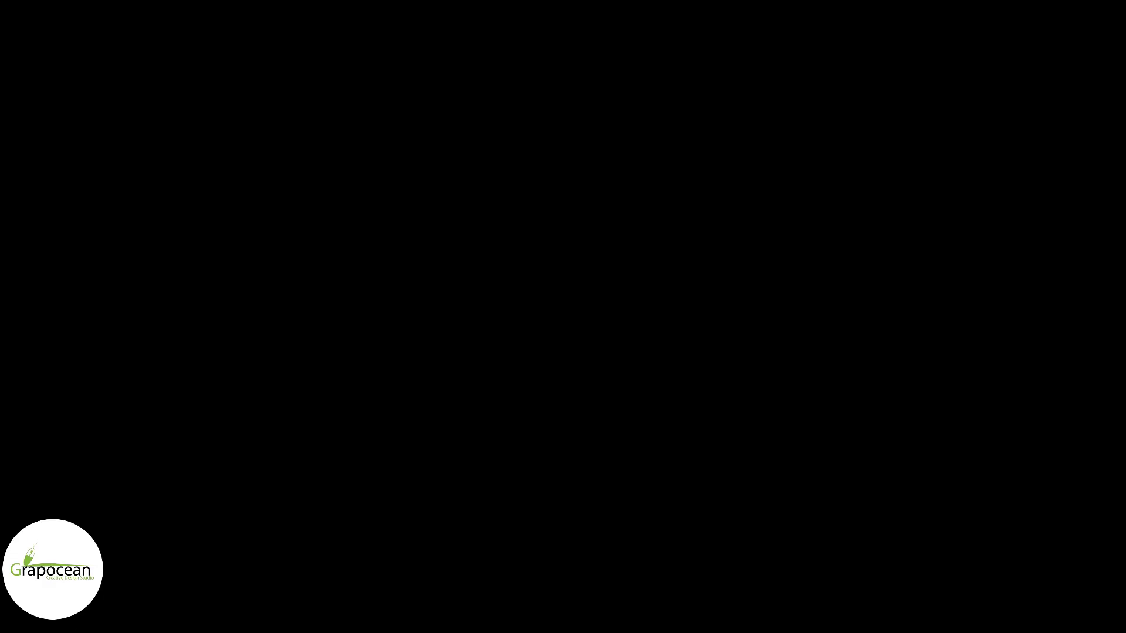
scroll(427, 457, "up", 1)
Copy the website line to the banner's bottom right and change it to the contact e-mail address.
scroll(402, 422, "up", 2)
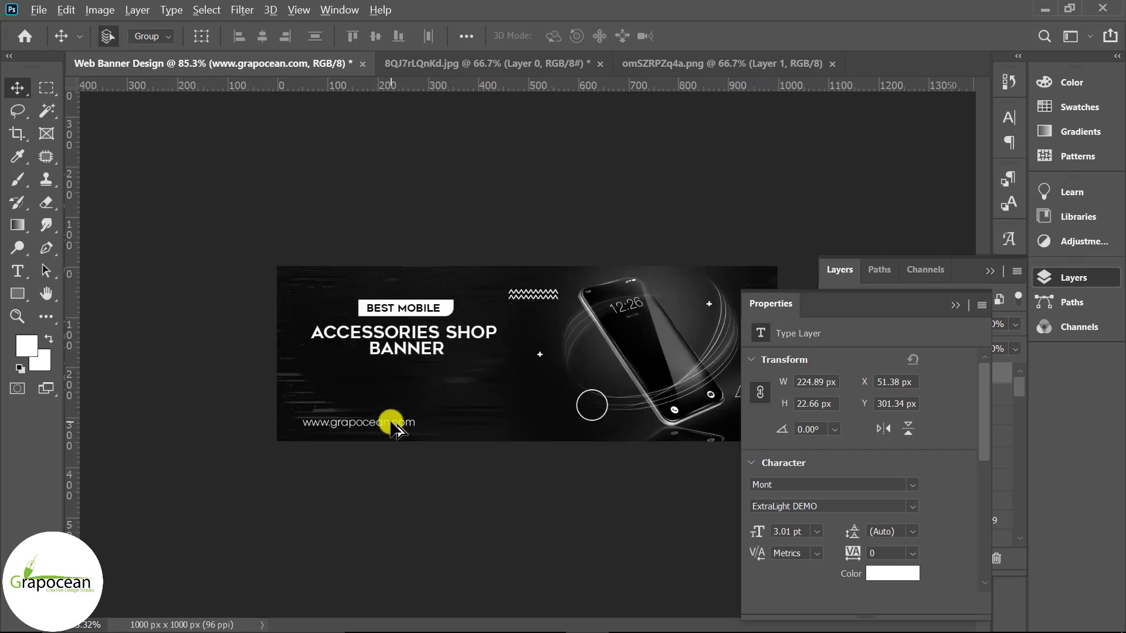
left_click_drag(391, 422, 528, 421)
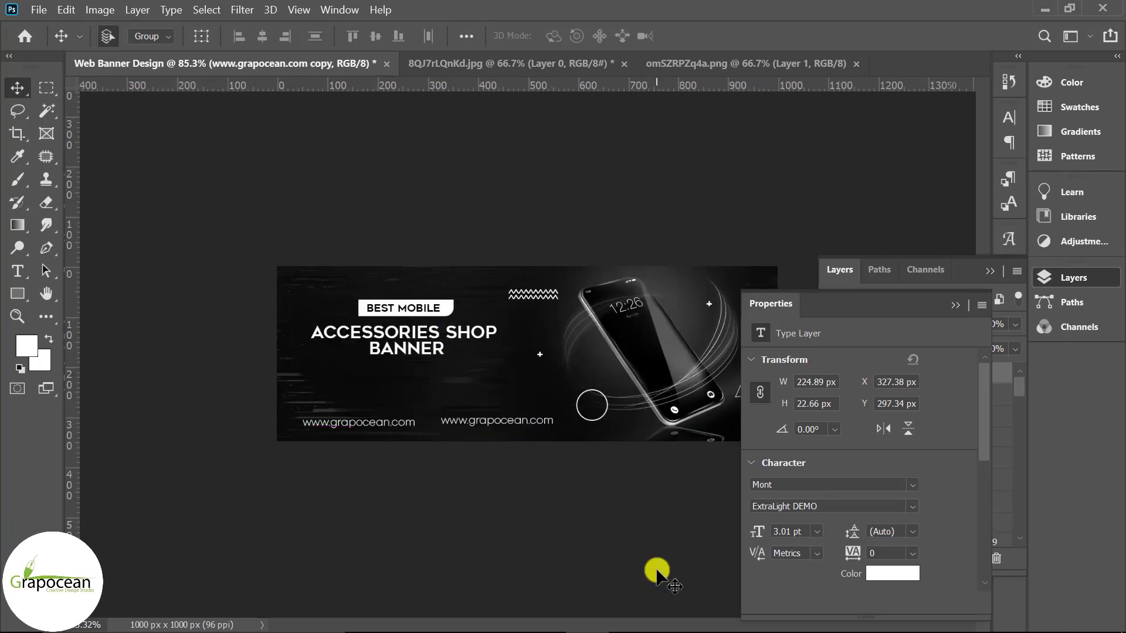
scroll(439, 415, "up", 2)
key("t")
left_click_drag(431, 444, 696, 450)
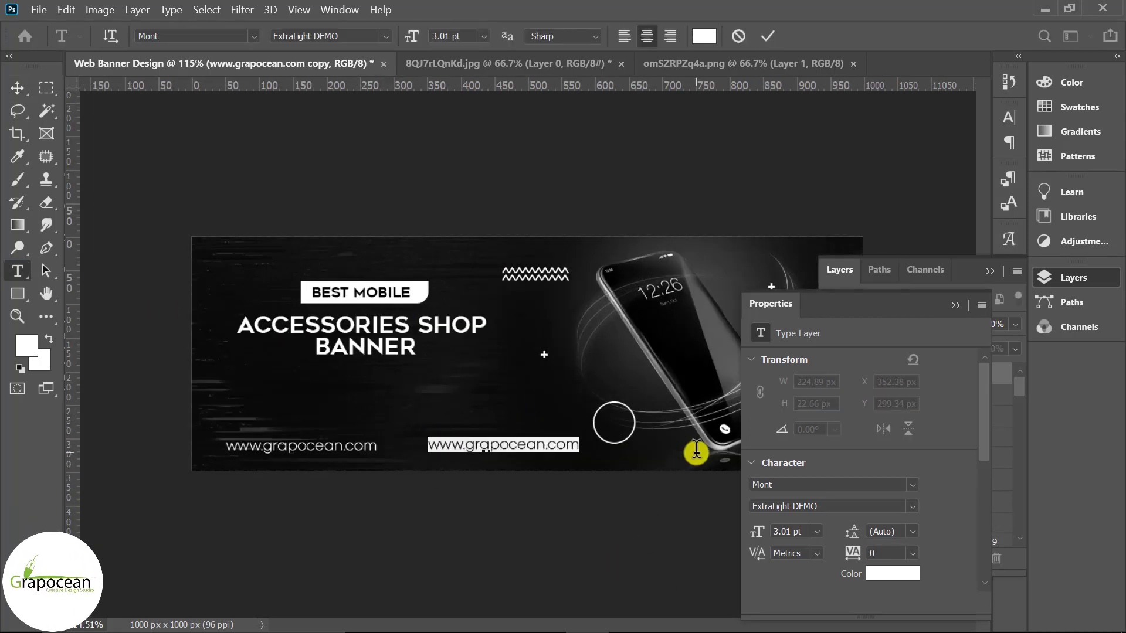
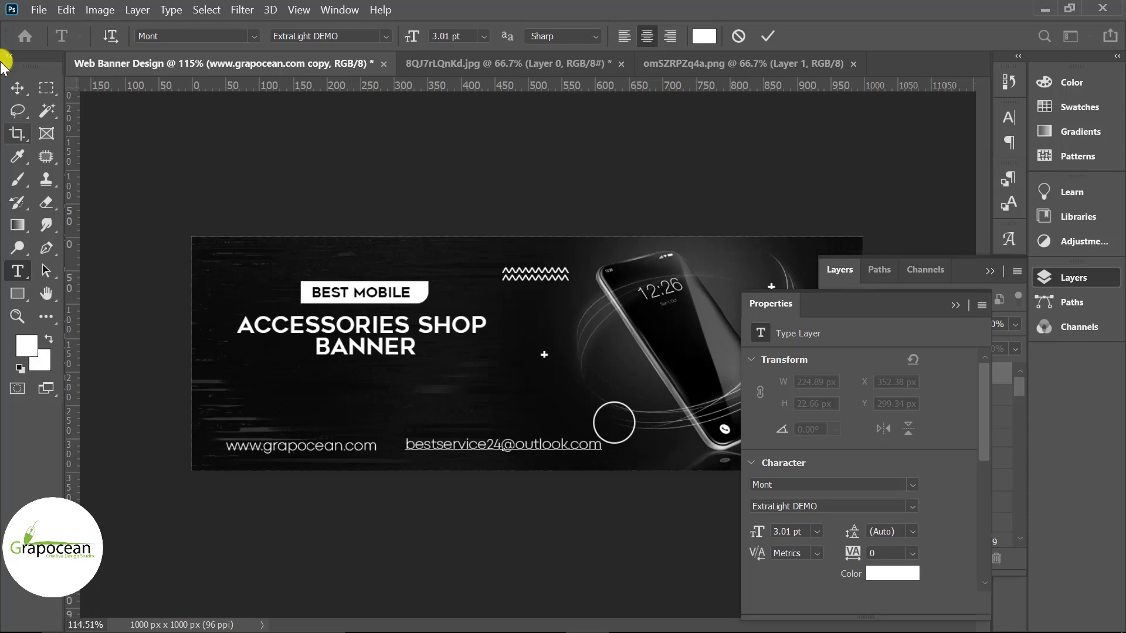
left_click(18, 87)
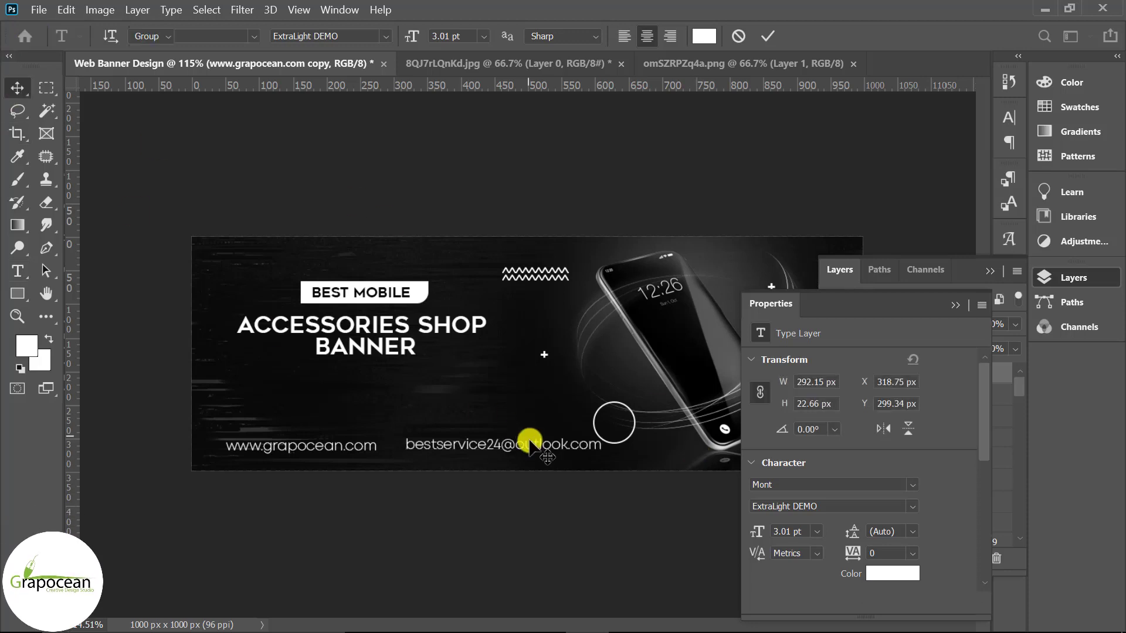
scroll(410, 464, "down", 3)
scroll(463, 469, "up", 2)
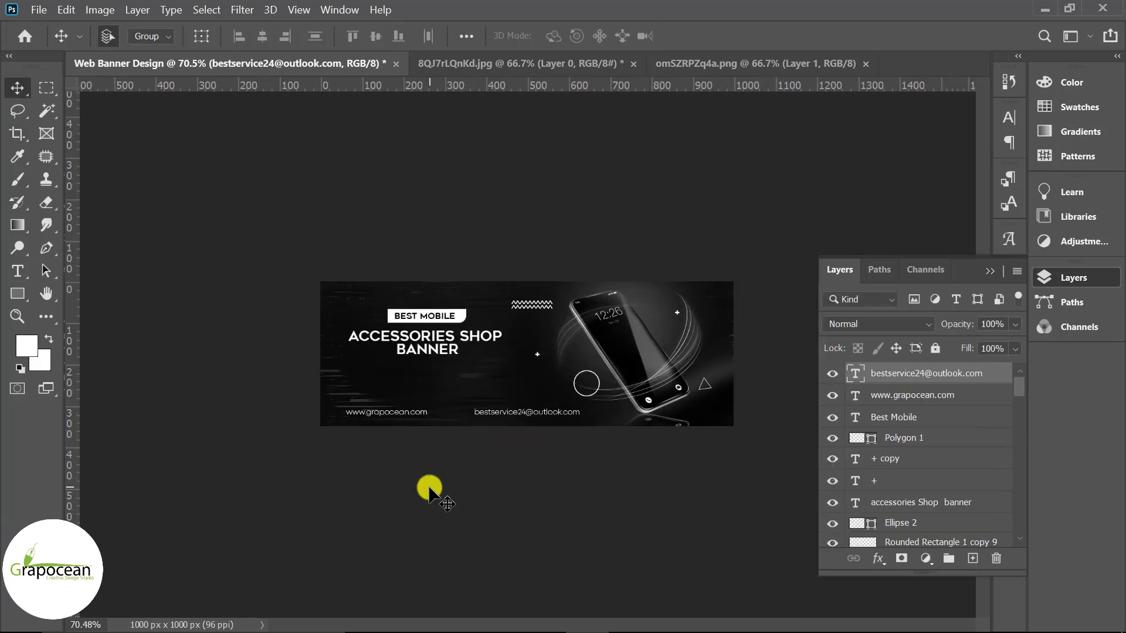
scroll(251, 415, "up", 3)
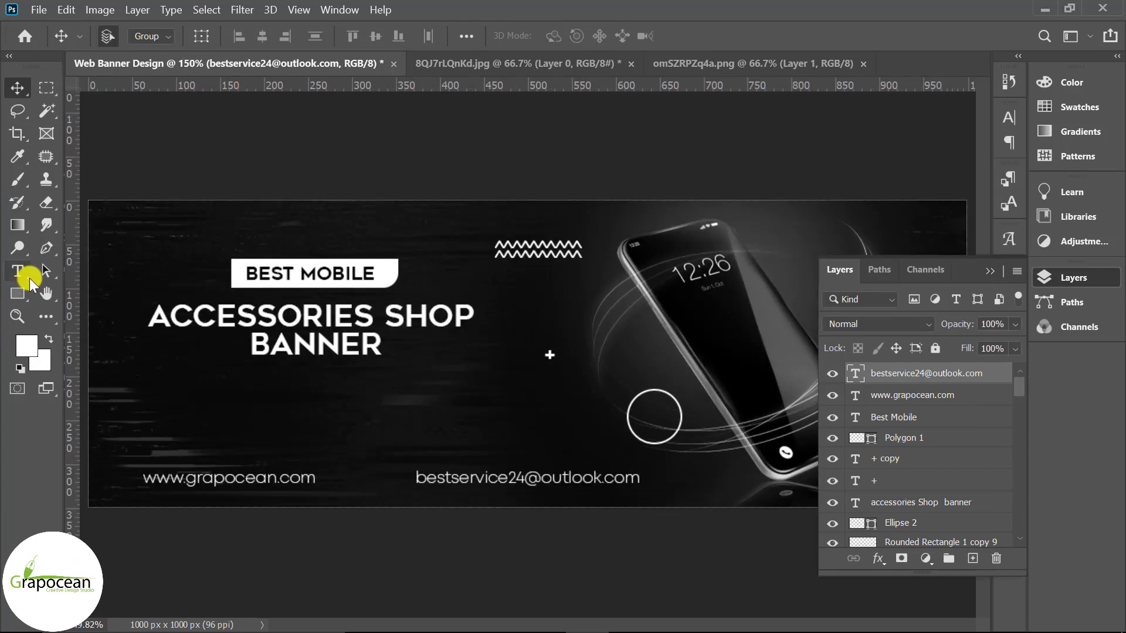
Dismiss a stray rectangle size dialog and Alt-drag a BEST MOBILE copy below the headline.
left_click(17, 293)
left_click(517, 347)
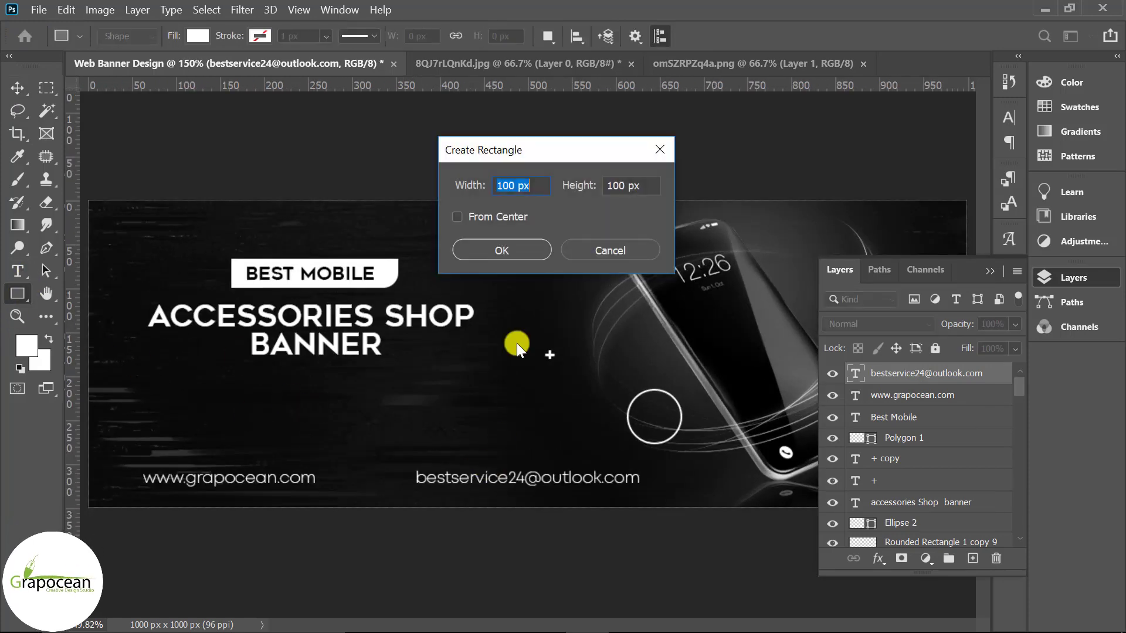
left_click(626, 248)
left_click(17, 87)
scroll(334, 283, "up", 2)
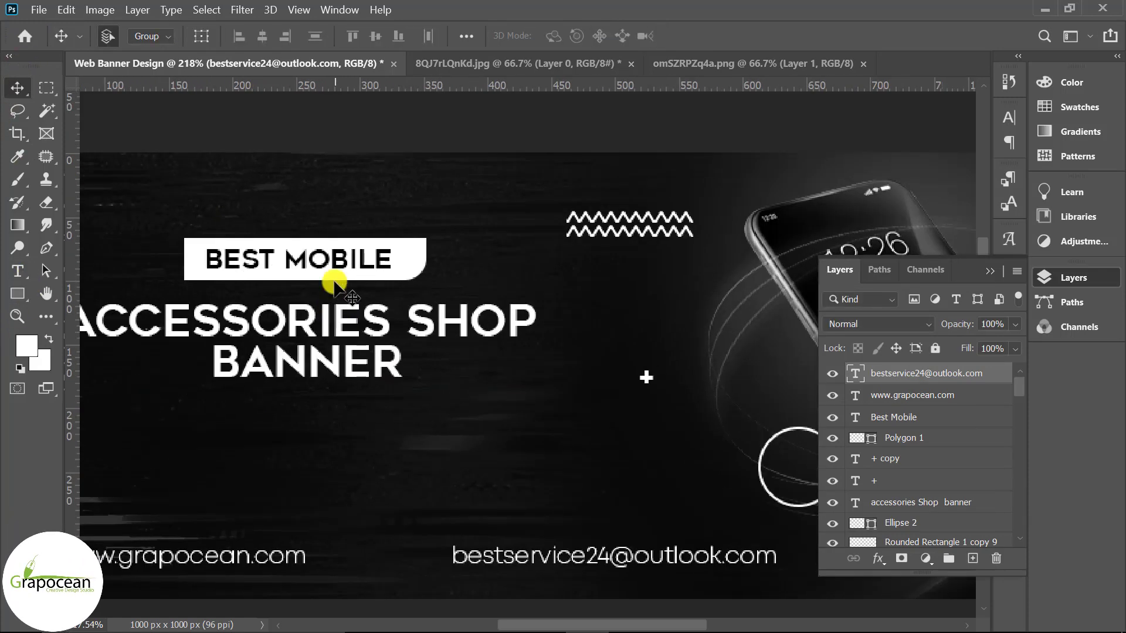
left_click_drag(340, 265, 332, 467)
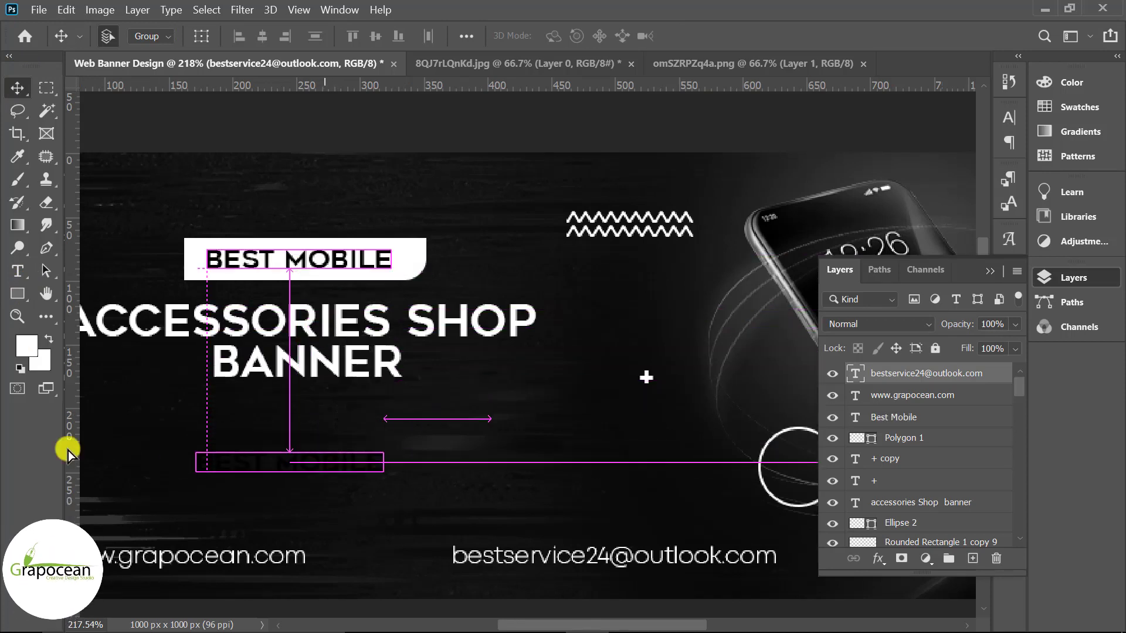
Change the copied text to SHOP NOW and make it white.
key("t")
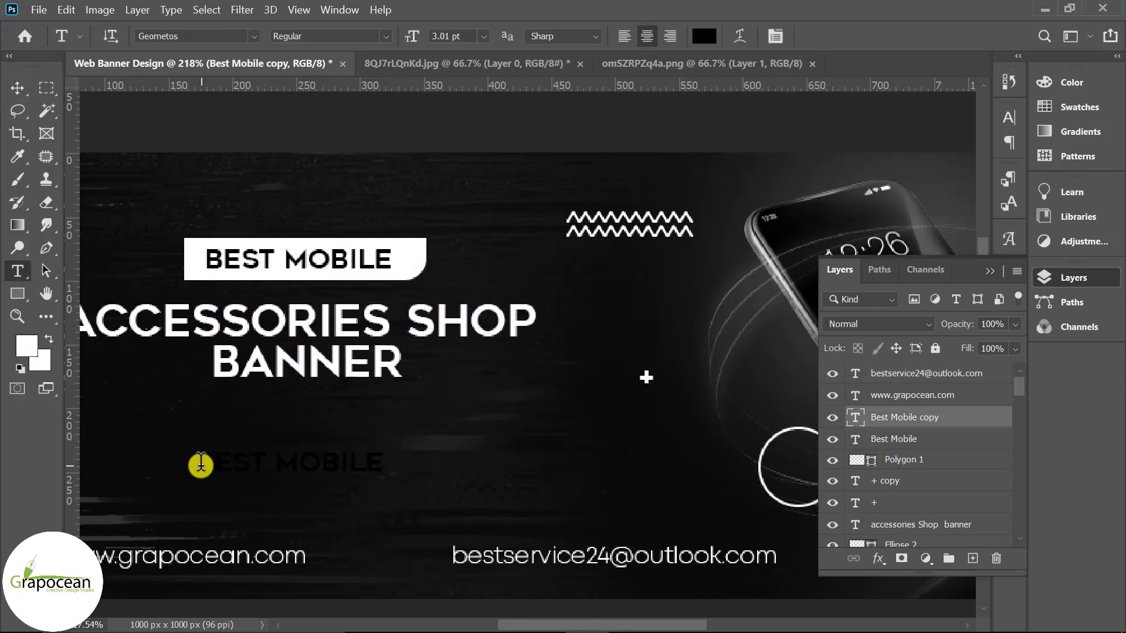
left_click_drag(201, 465, 502, 460)
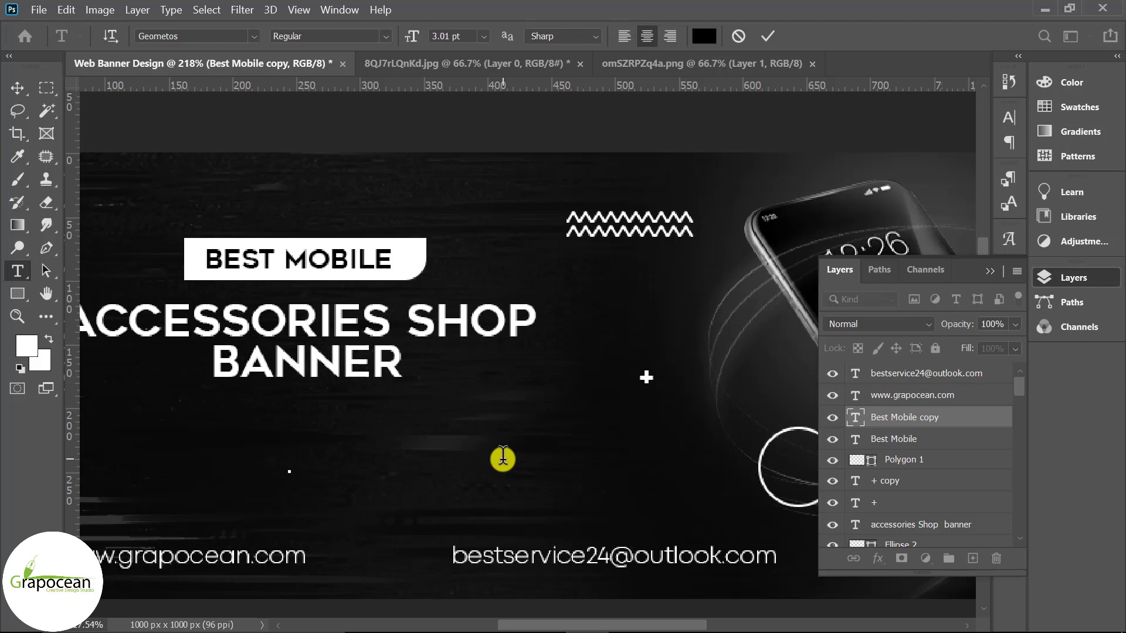
type("SHOP NOW")
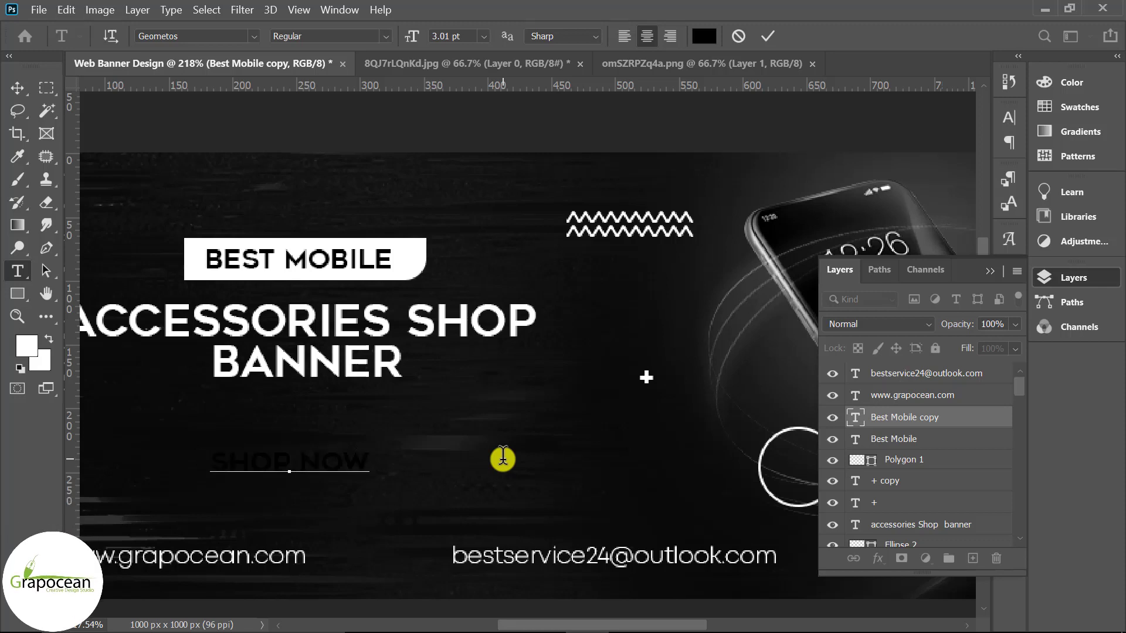
key("ctrl+a")
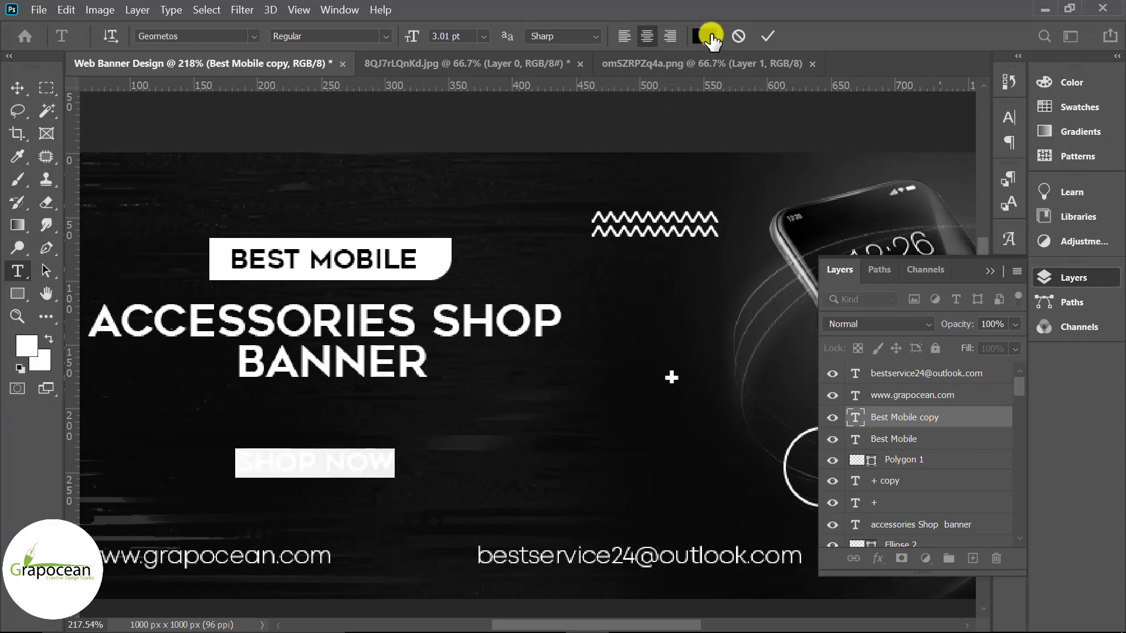
left_click(711, 35)
left_click(214, 246)
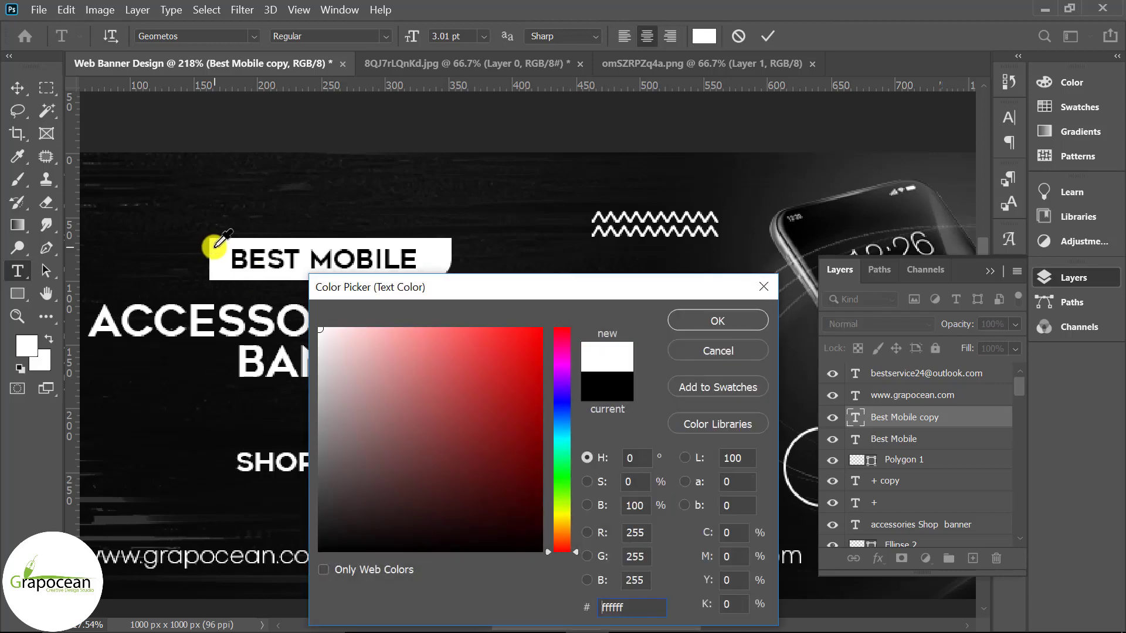
left_click(733, 319)
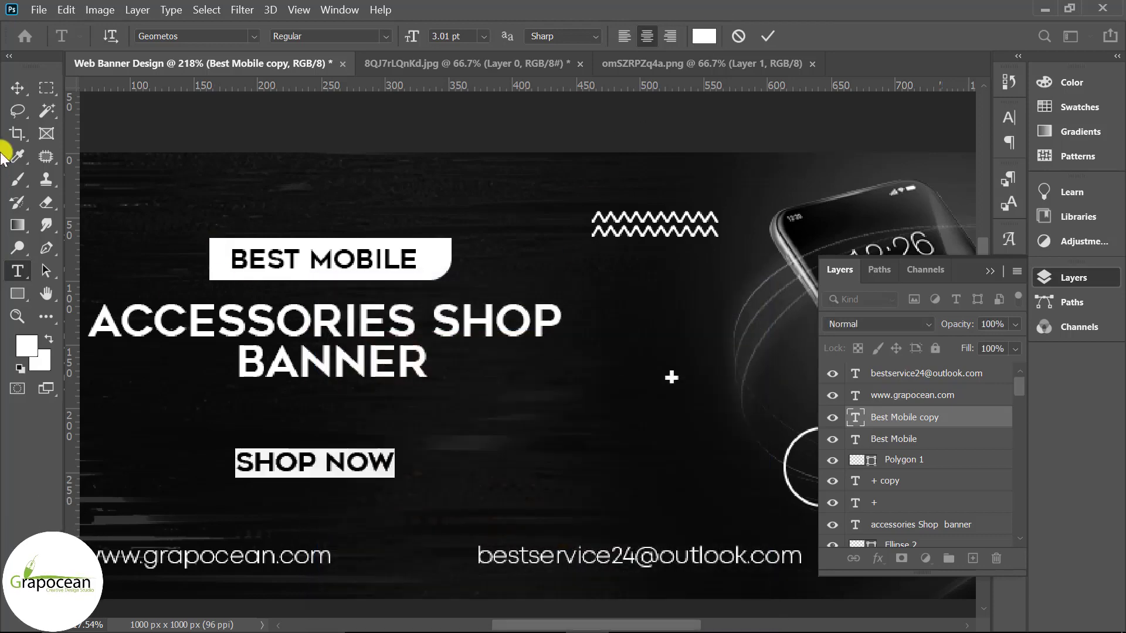
left_click(13, 82)
scroll(469, 445, "down", 2)
scroll(469, 480, "down", 1)
scroll(399, 445, "up", 2)
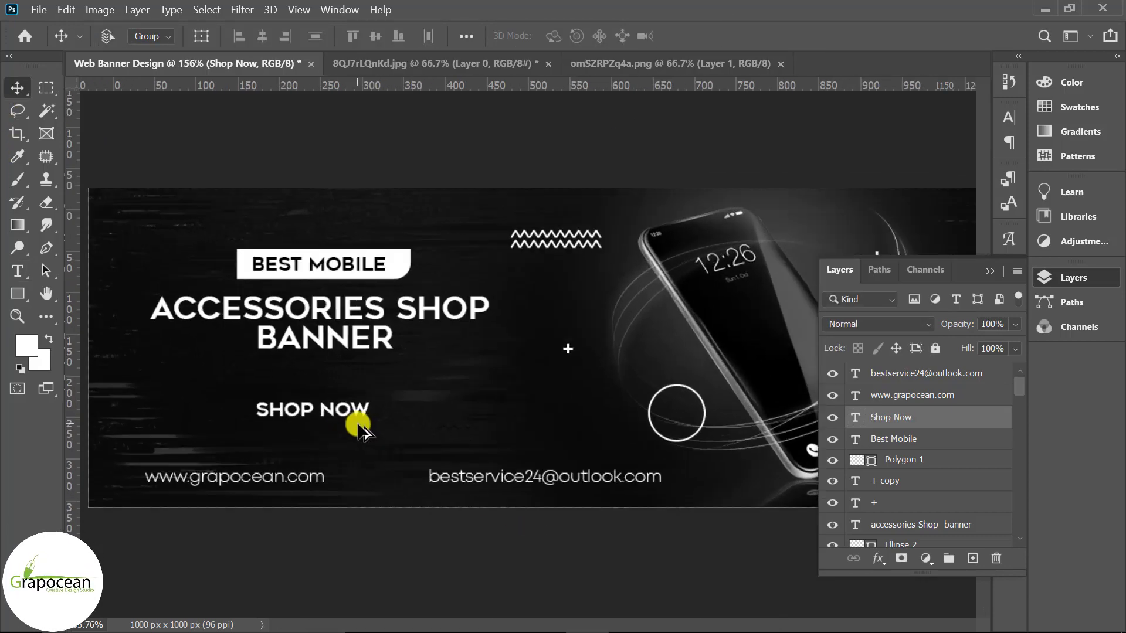
Draw a rectangle around SHOP NOW with 19 px top-left and bottom-right corner radii.
left_click_drag(363, 410, 362, 399)
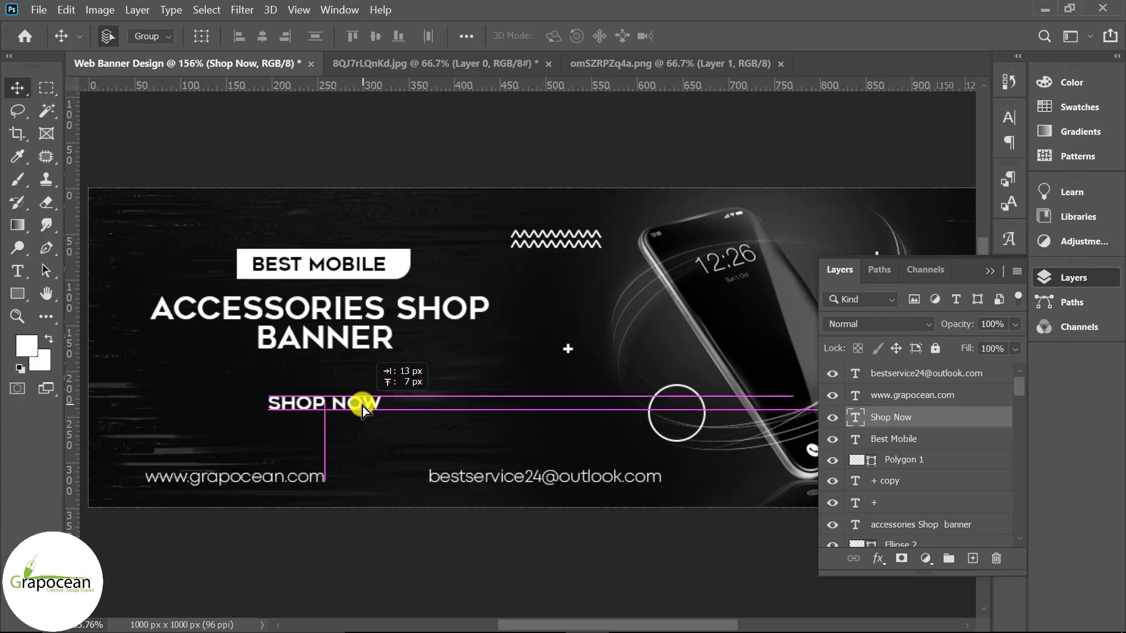
left_click(18, 293)
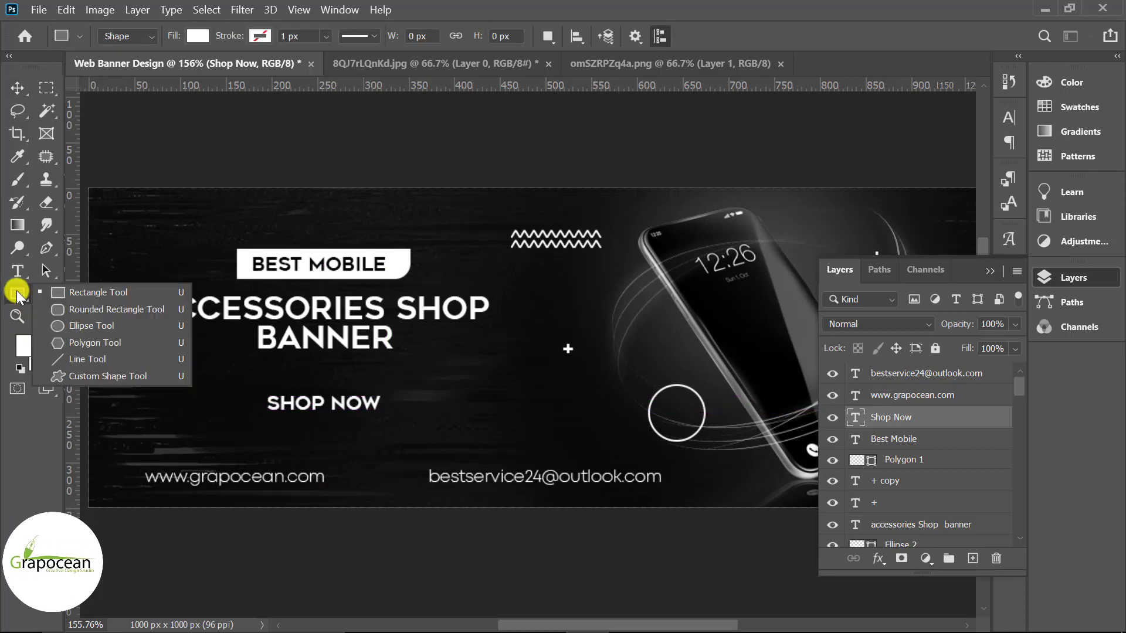
left_click(88, 294)
left_click_drag(298, 414, 390, 418)
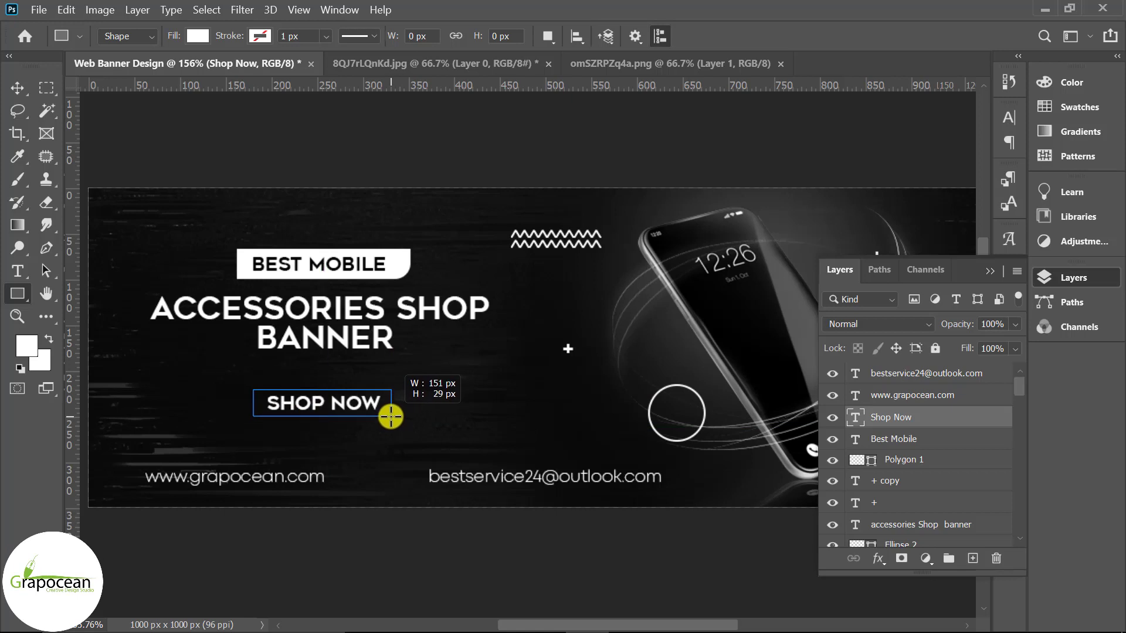
left_click_drag(391, 417, 388, 416)
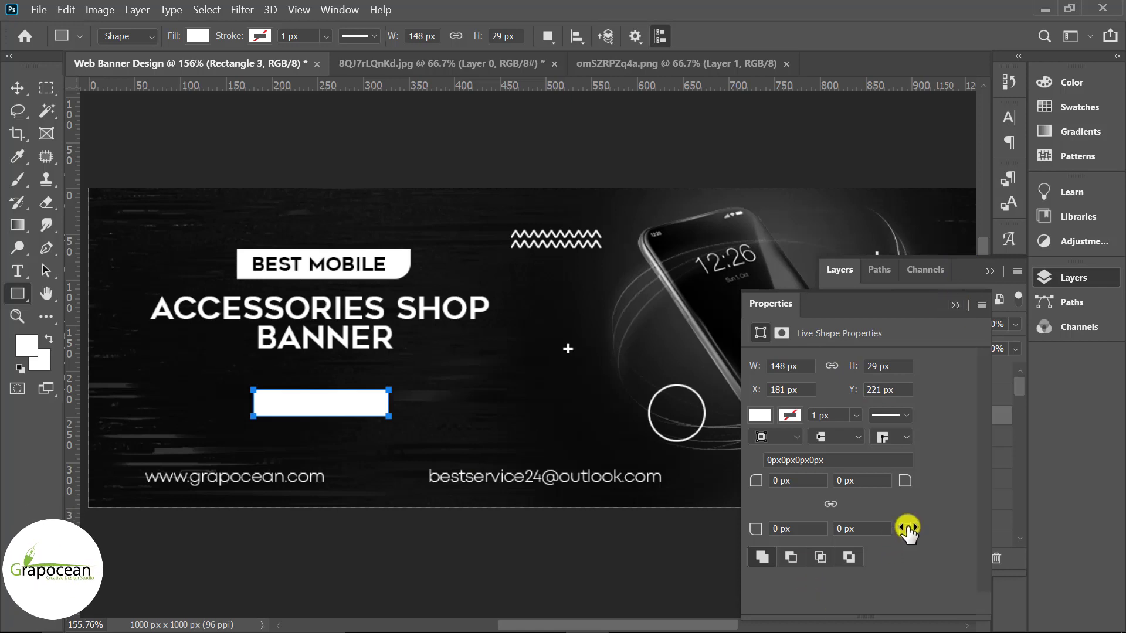
left_click_drag(901, 531, 892, 523)
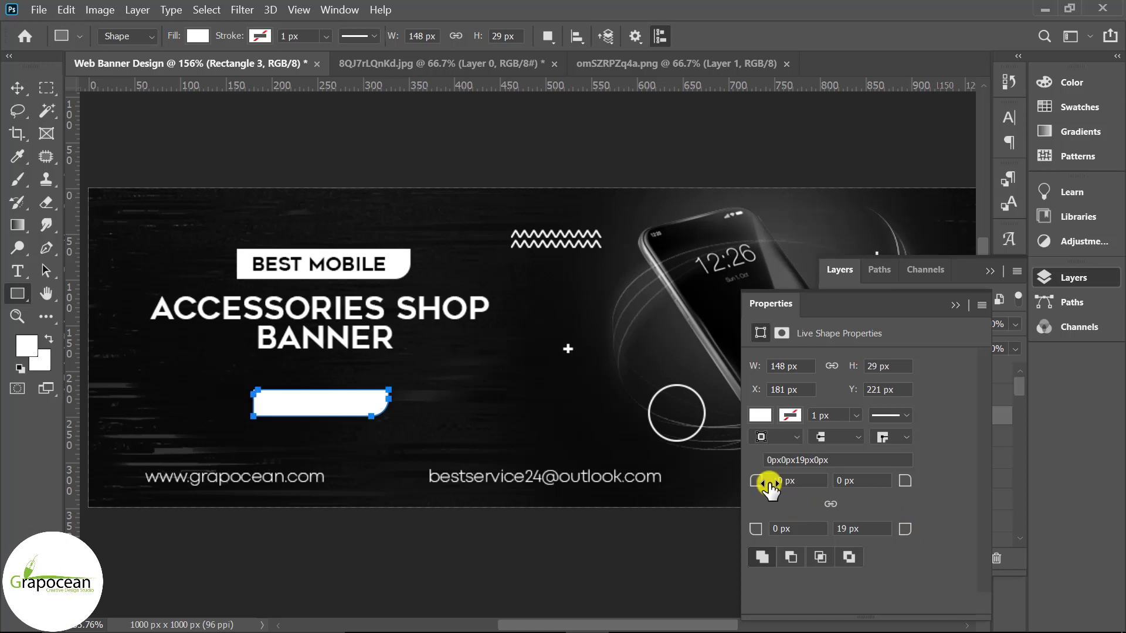
left_click_drag(771, 489, 769, 490)
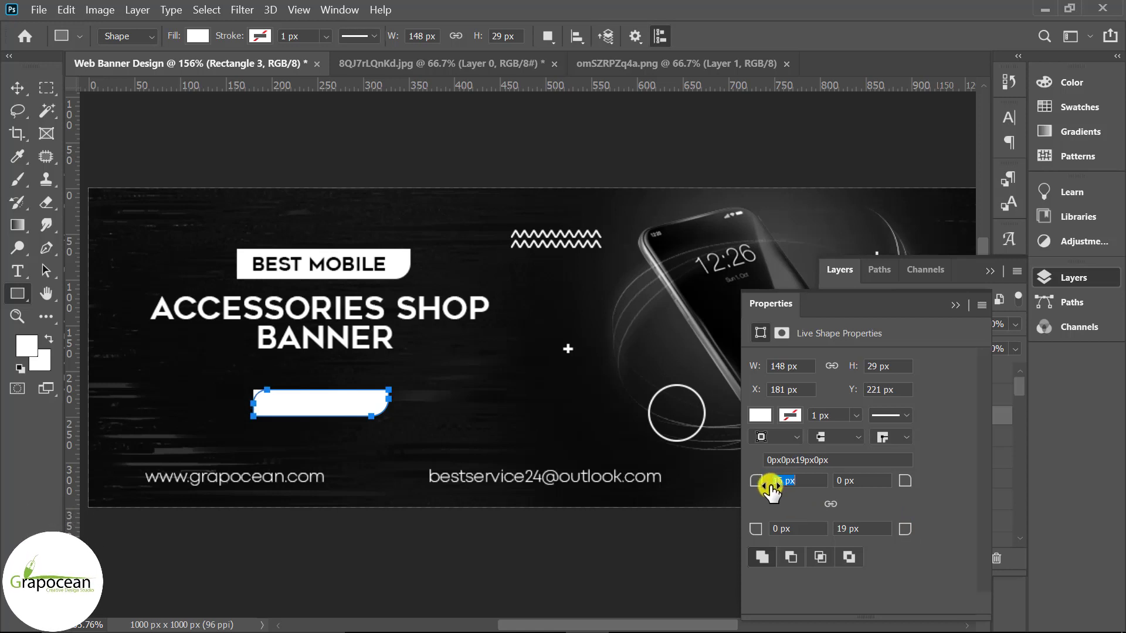
left_click_drag(772, 490, 771, 489)
type("19")
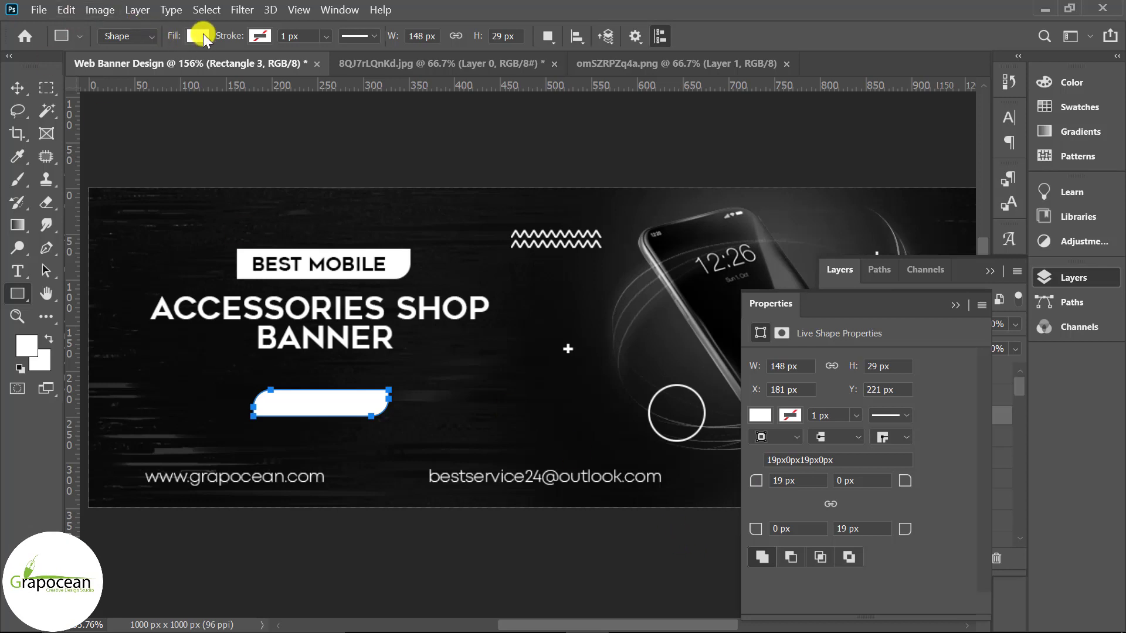
Give the button shape no fill and a white stroke.
left_click(204, 40)
left_click(98, 69)
left_click(258, 36)
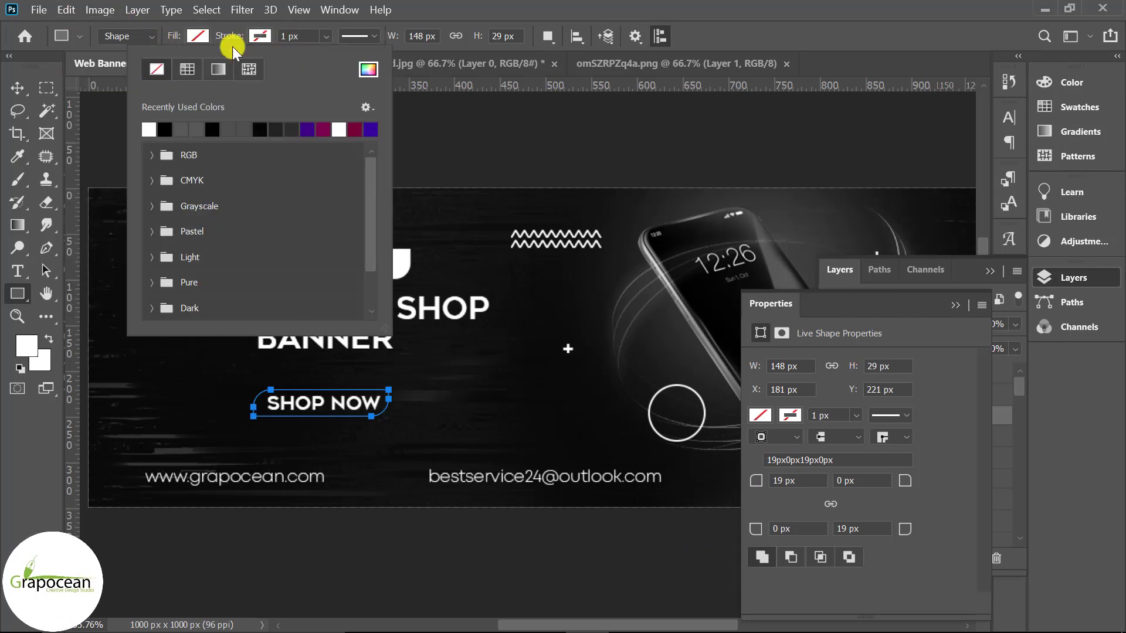
left_click(149, 130)
left_click(17, 88)
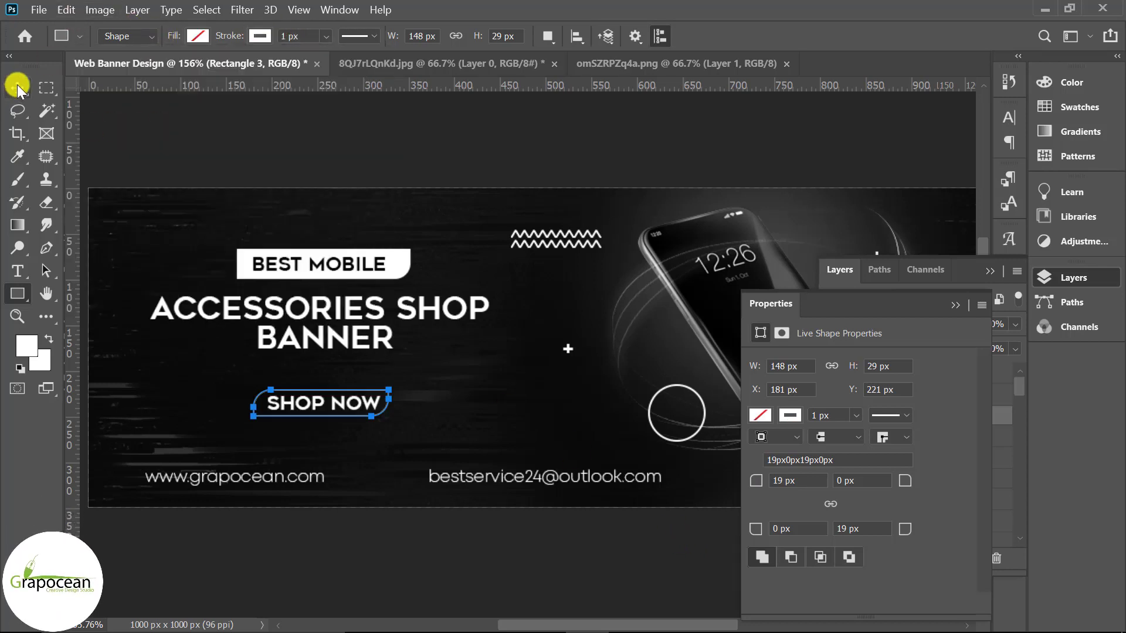
left_click(457, 546)
scroll(475, 548, "down", 5)
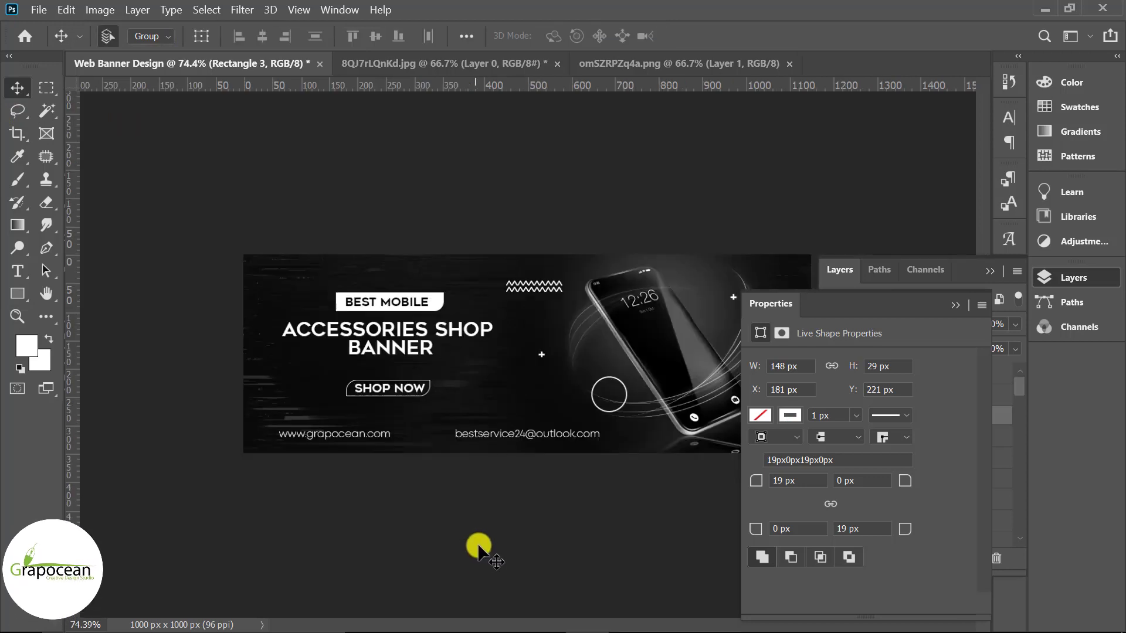
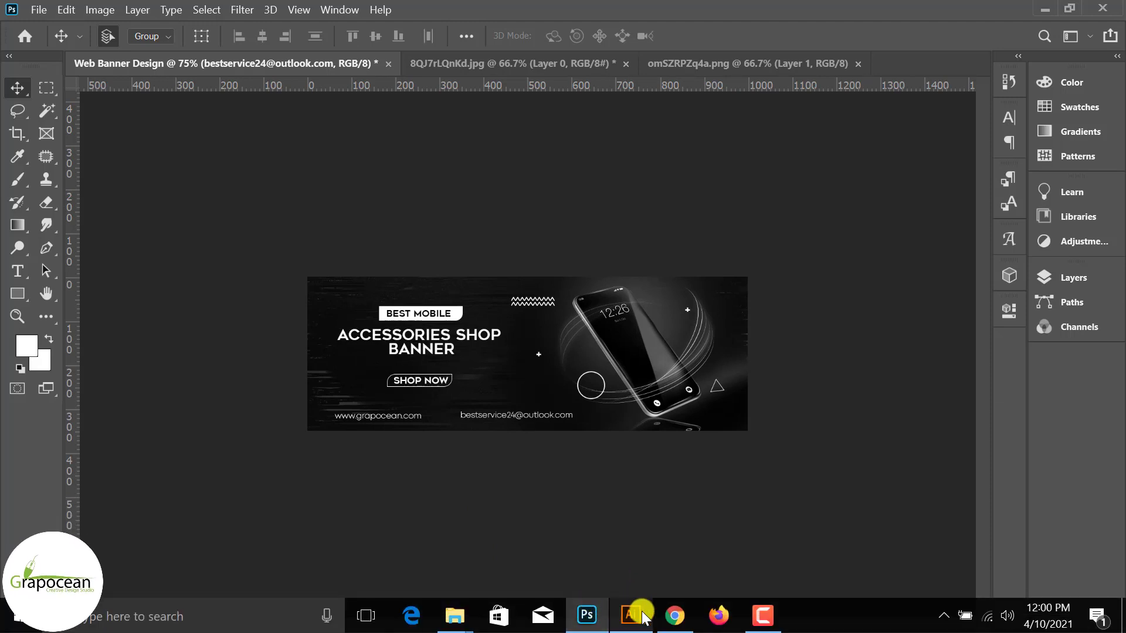
In the Illustrator icon file, change the black globe icon's fill to white.
left_click(639, 623)
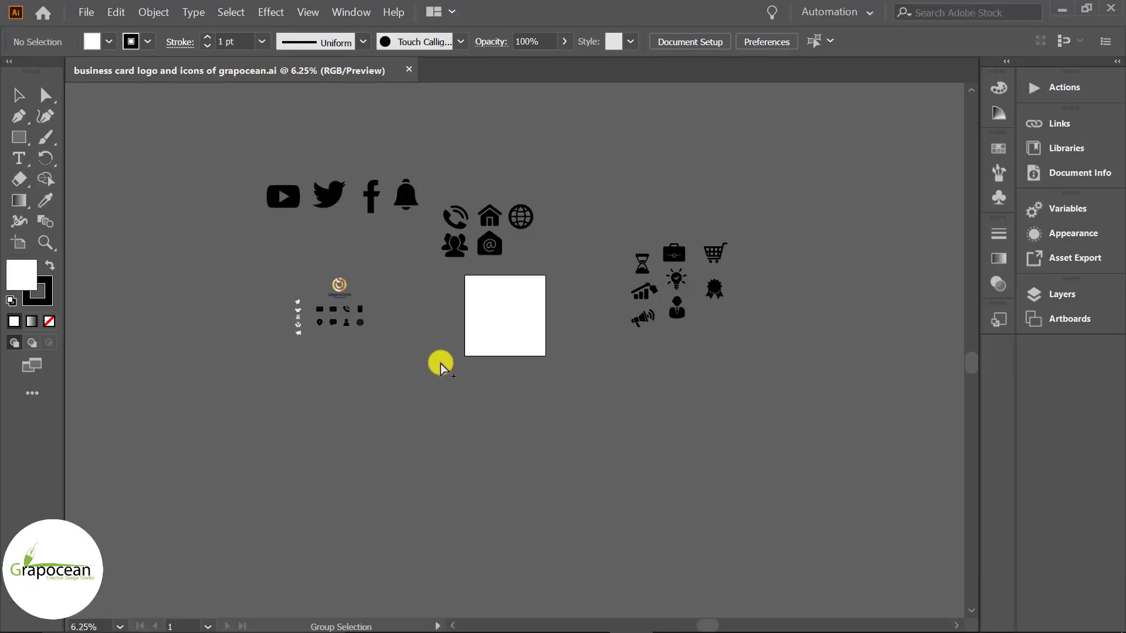
scroll(441, 364, "up", 1)
scroll(468, 341, "up", 2)
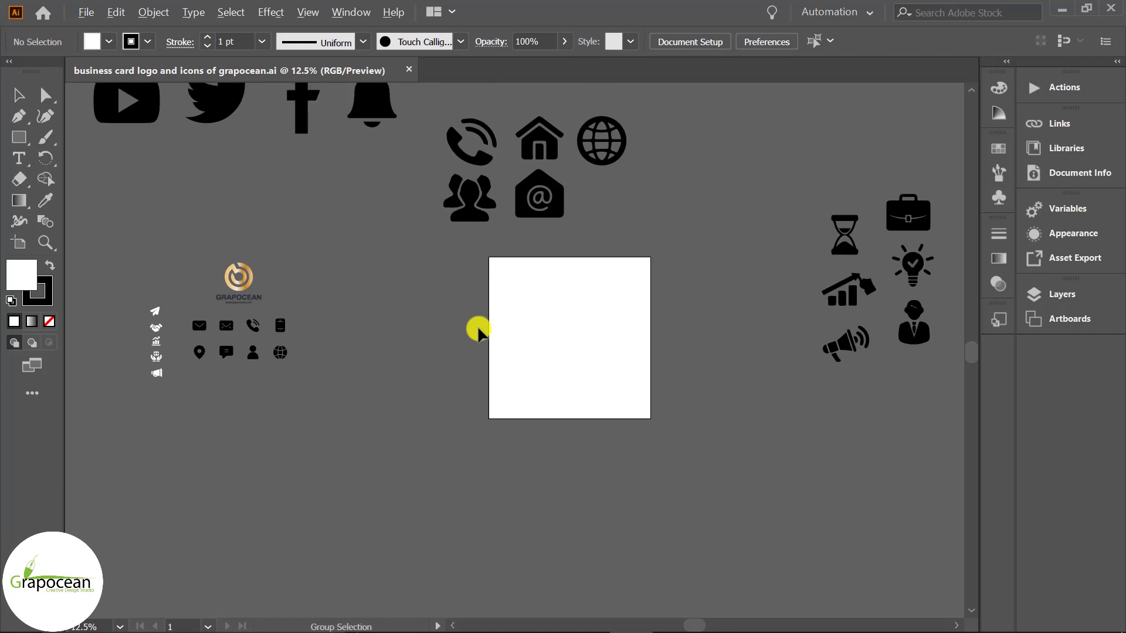
scroll(478, 330, "down", 1)
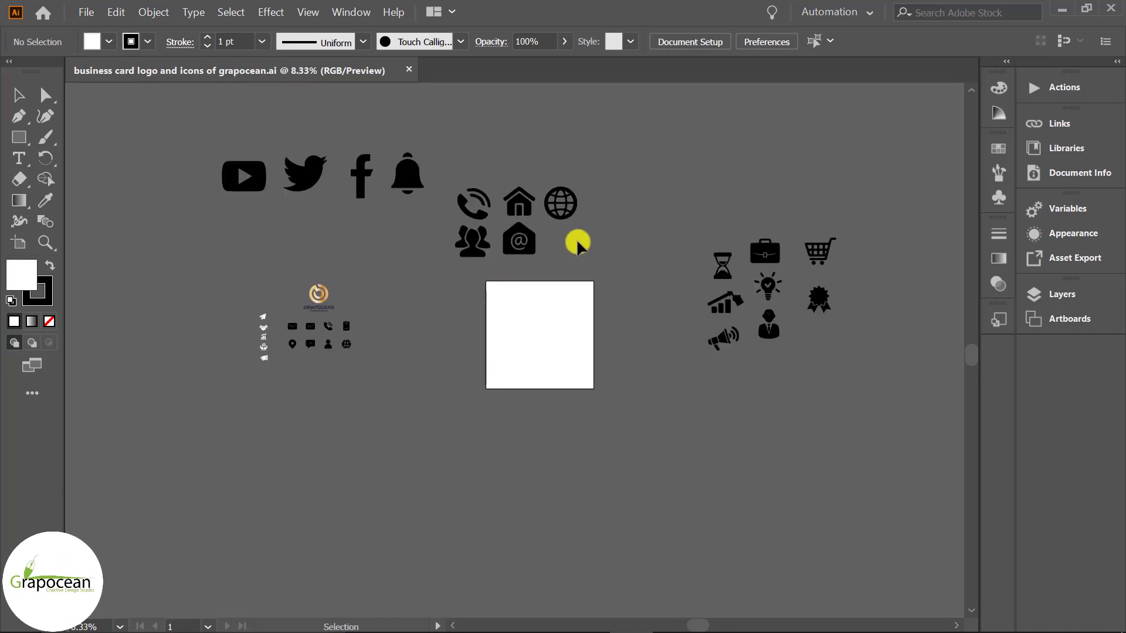
scroll(332, 363, "up", 1)
scroll(332, 363, "up", 1)
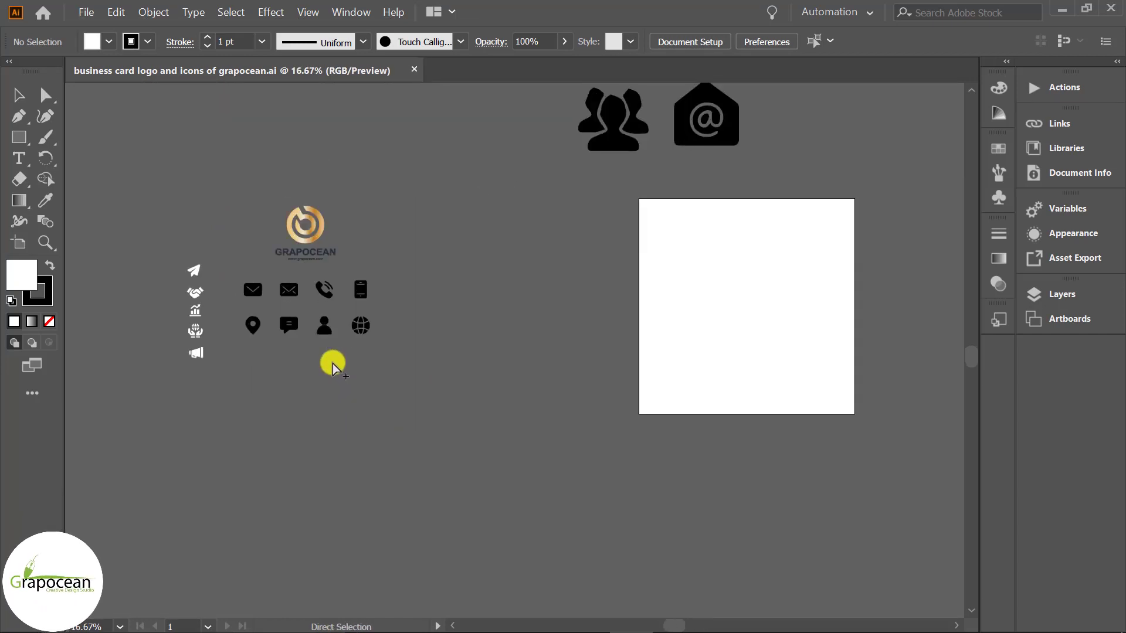
scroll(367, 350, "up", 1)
scroll(367, 349, "up", 1)
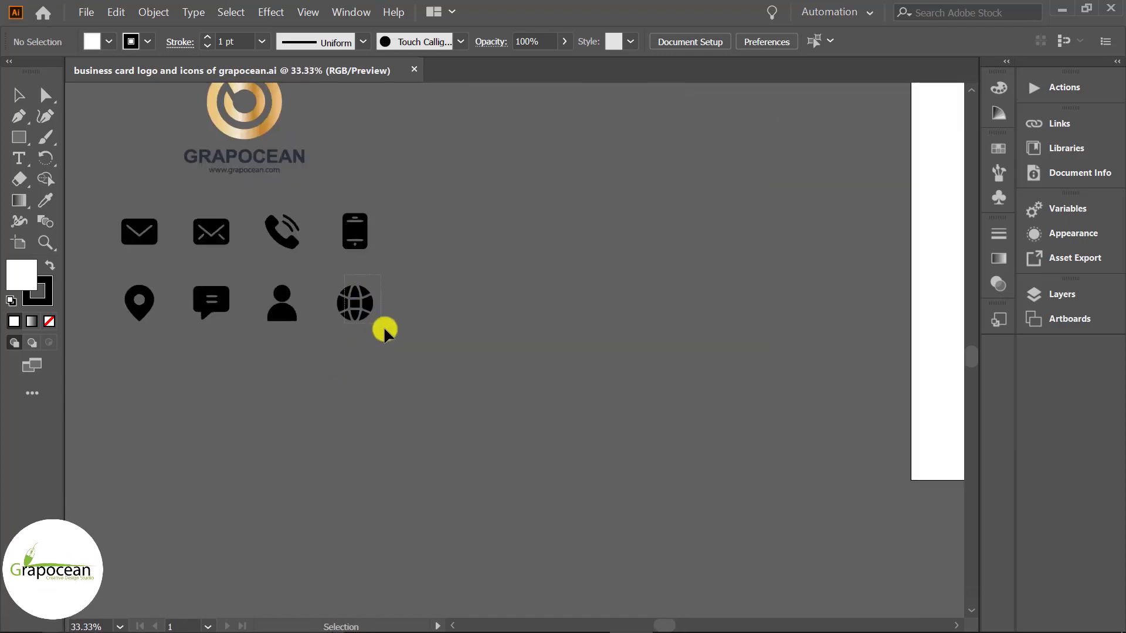
left_click(367, 311)
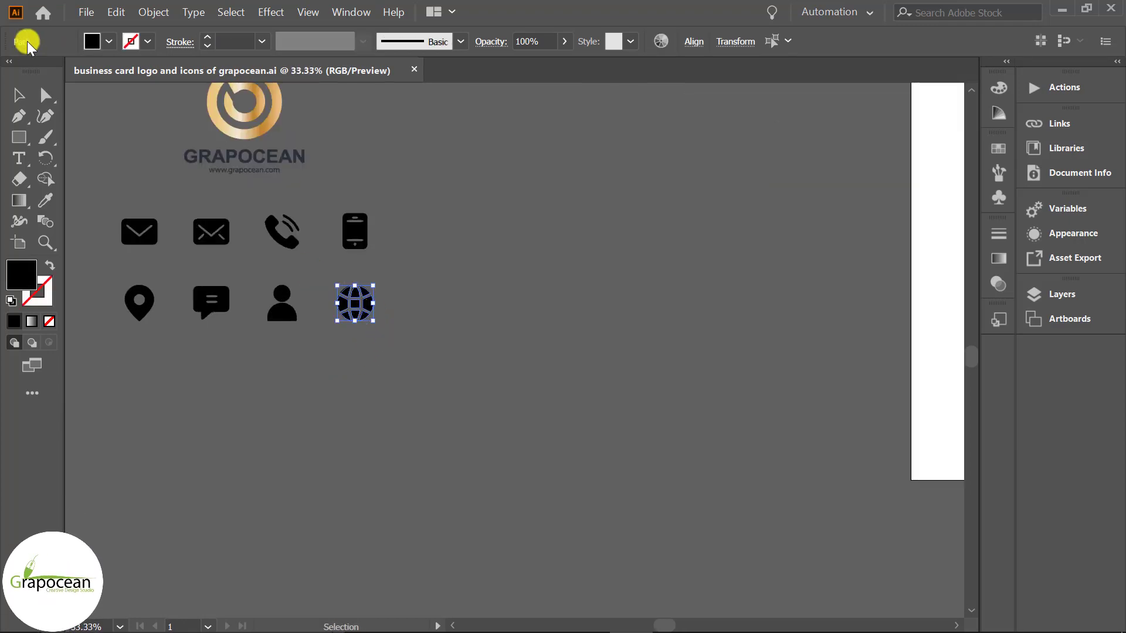
double_click(24, 282)
left_click_drag(598, 327, 505, 246)
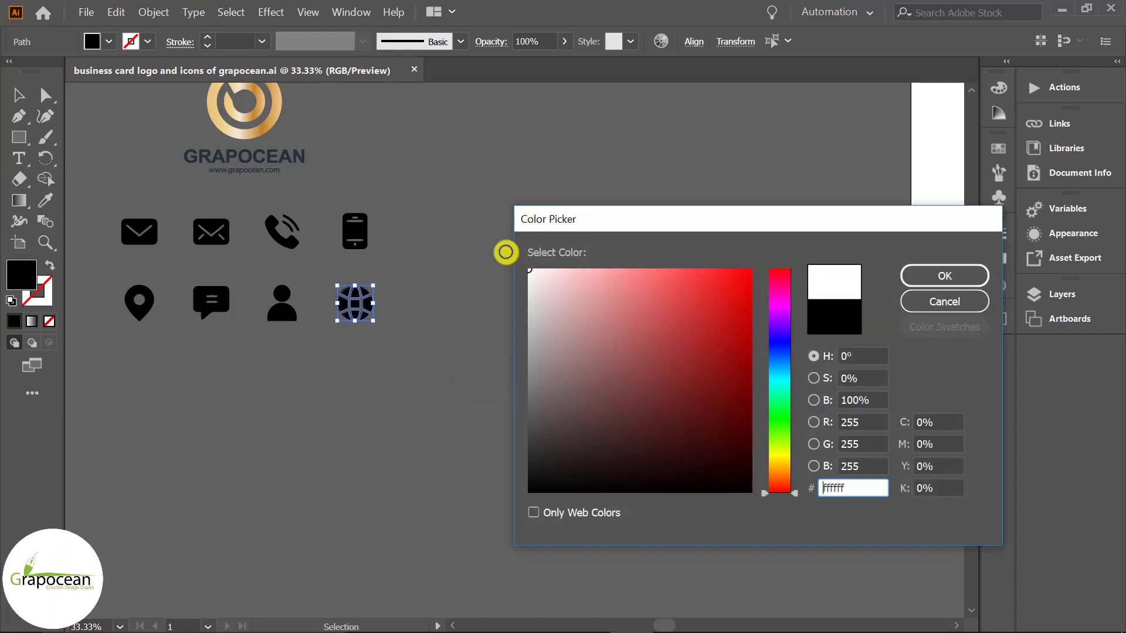
left_click(940, 276)
Give the second envelope icon a white ffffff fill, then reselect the white globe.
left_click(409, 359)
left_click(208, 226)
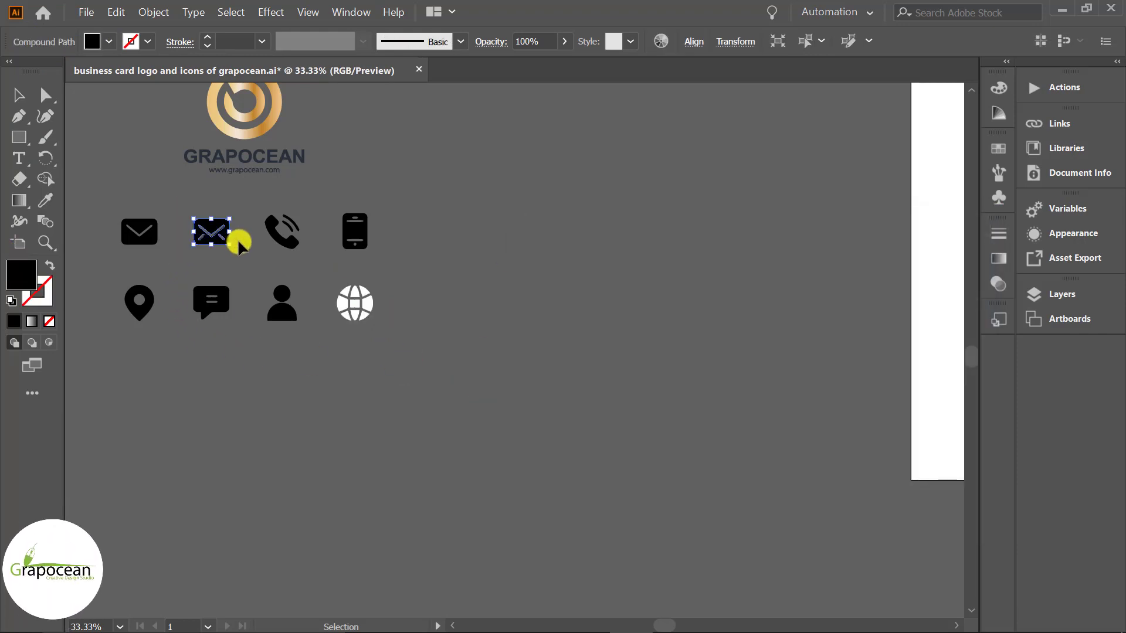
left_click(91, 42)
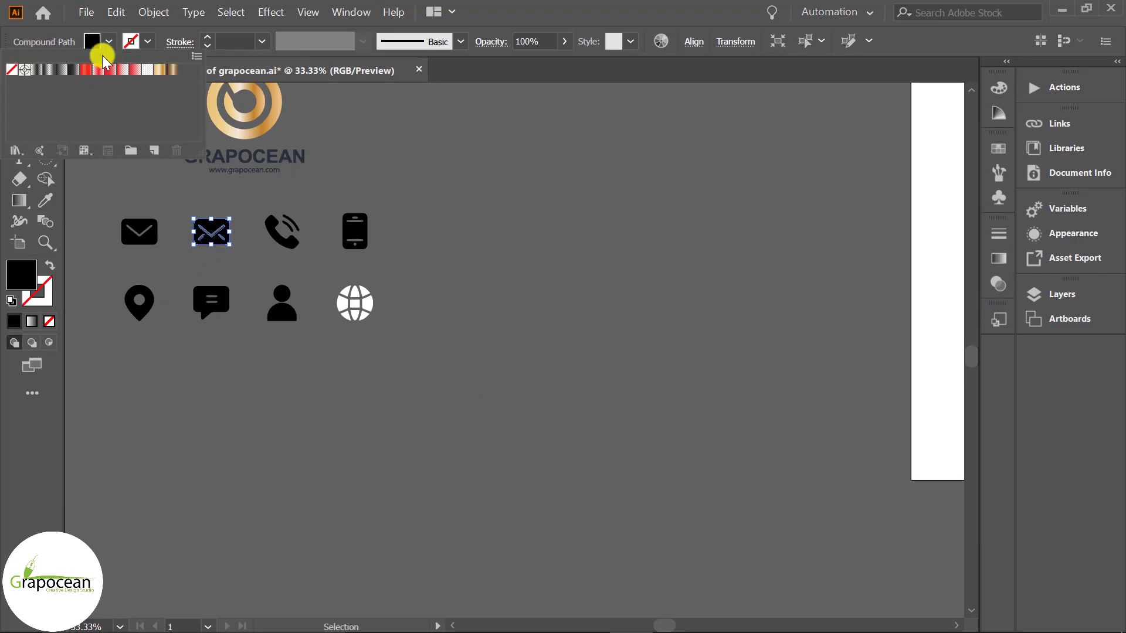
double_click(27, 281)
left_click(616, 286)
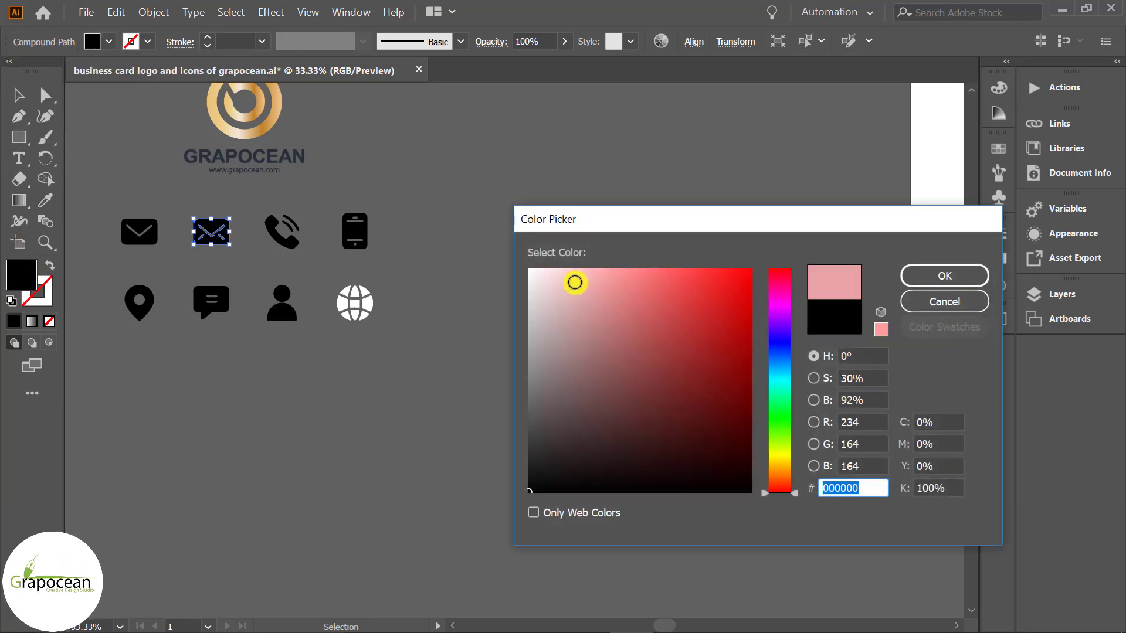
type("ffffff")
key("Return")
left_click(391, 334)
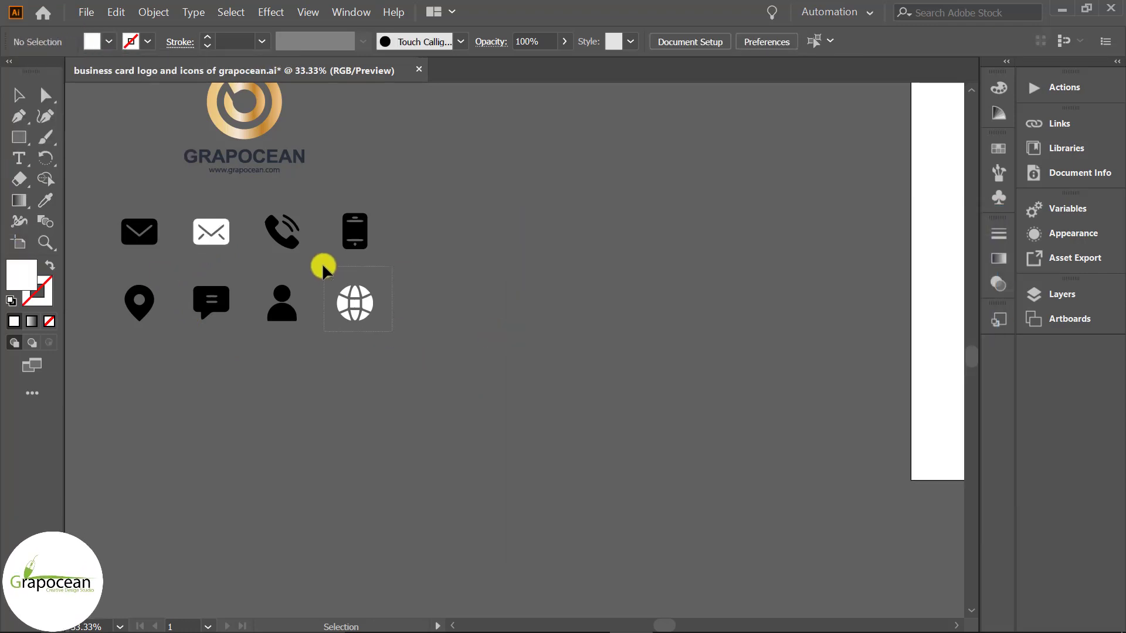
left_click(351, 300)
left_click(589, 616)
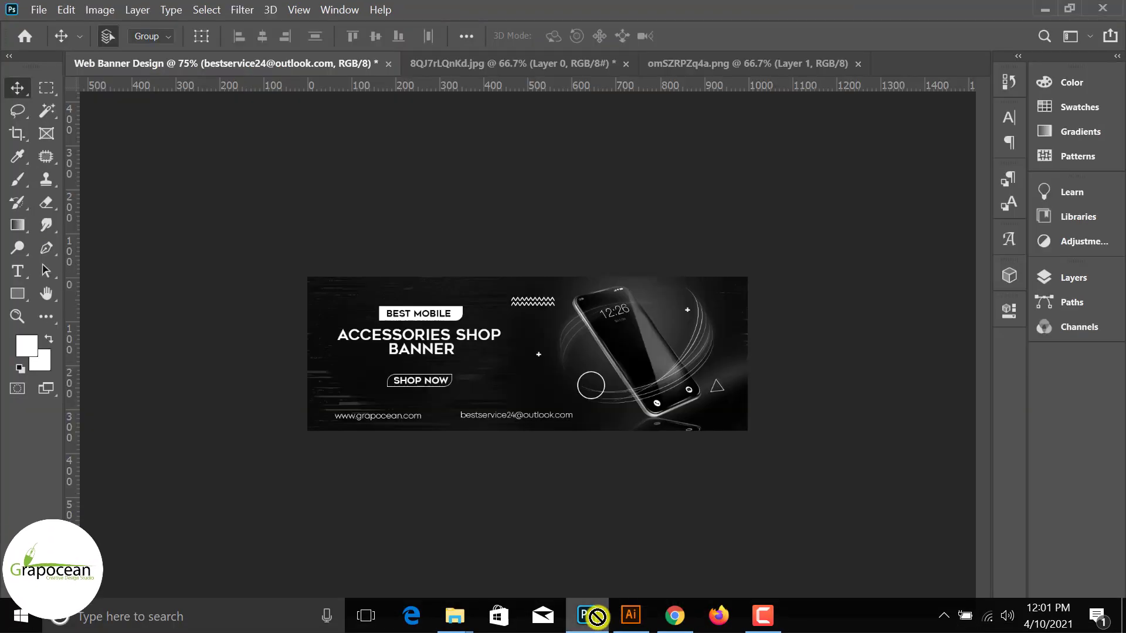
left_click_drag(597, 617, 447, 418)
mouse_move(606, 277)
left_mouse_down()
mouse_move(546, 359)
mouse_move(125, 478)
mouse_move(140, 442)
left_mouse_up()
scroll(545, 359, "up", 5)
scroll(167, 471, "up", 3)
left_click(853, 36)
Nudge the e-mail address text slightly down and to the right.
scroll(101, 475, "up", 3)
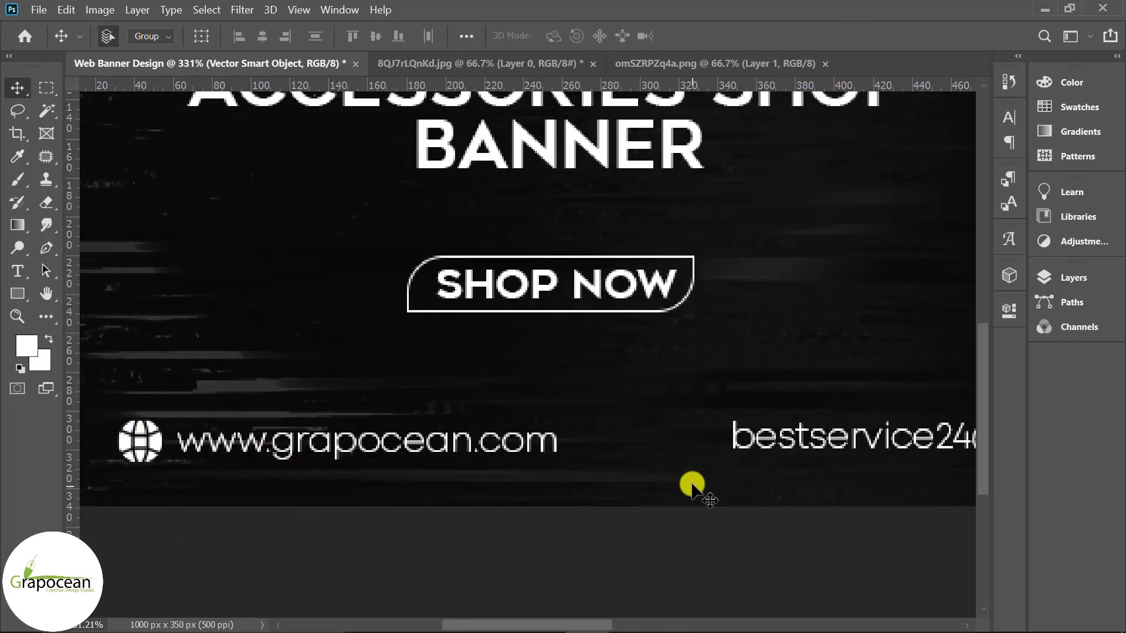
left_click(819, 439)
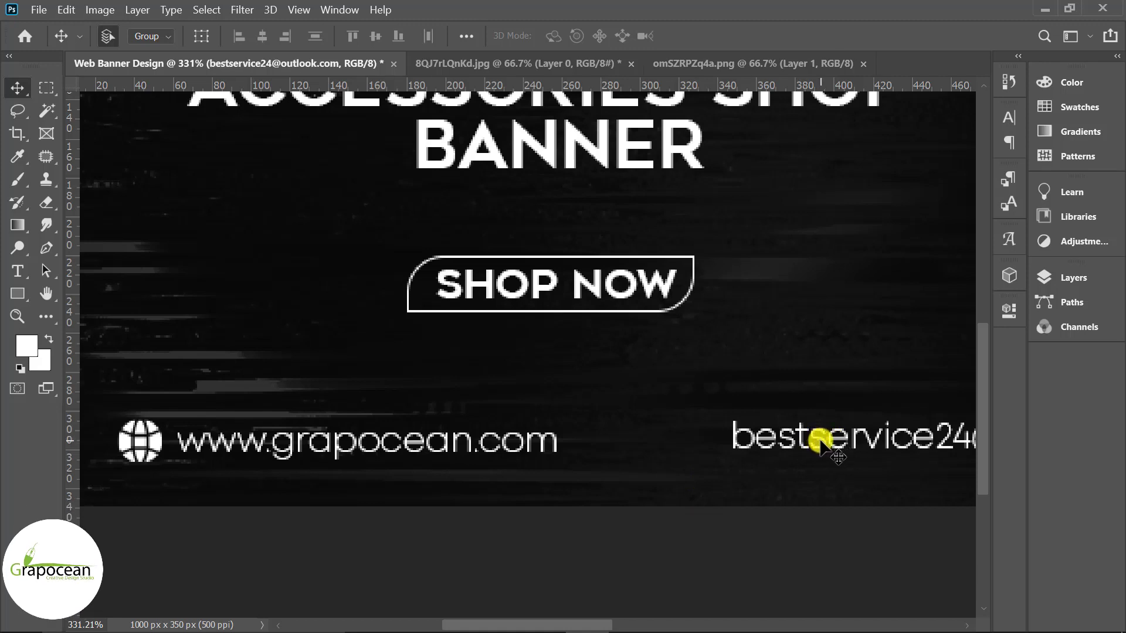
left_click_drag(819, 441, 823, 443)
scroll(662, 499, "down", 5)
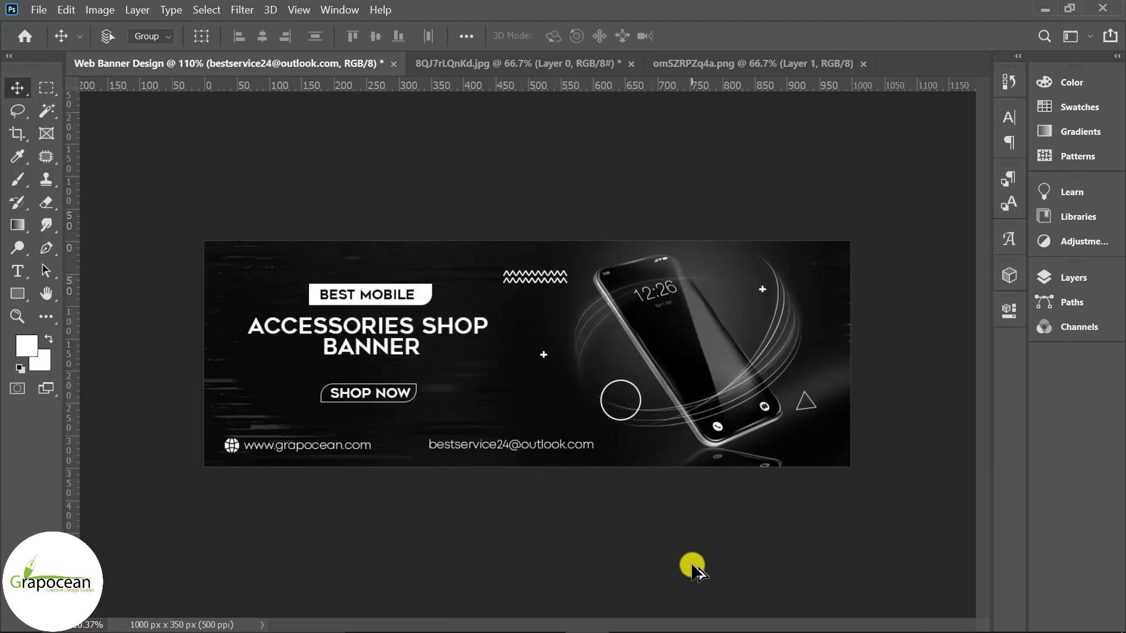